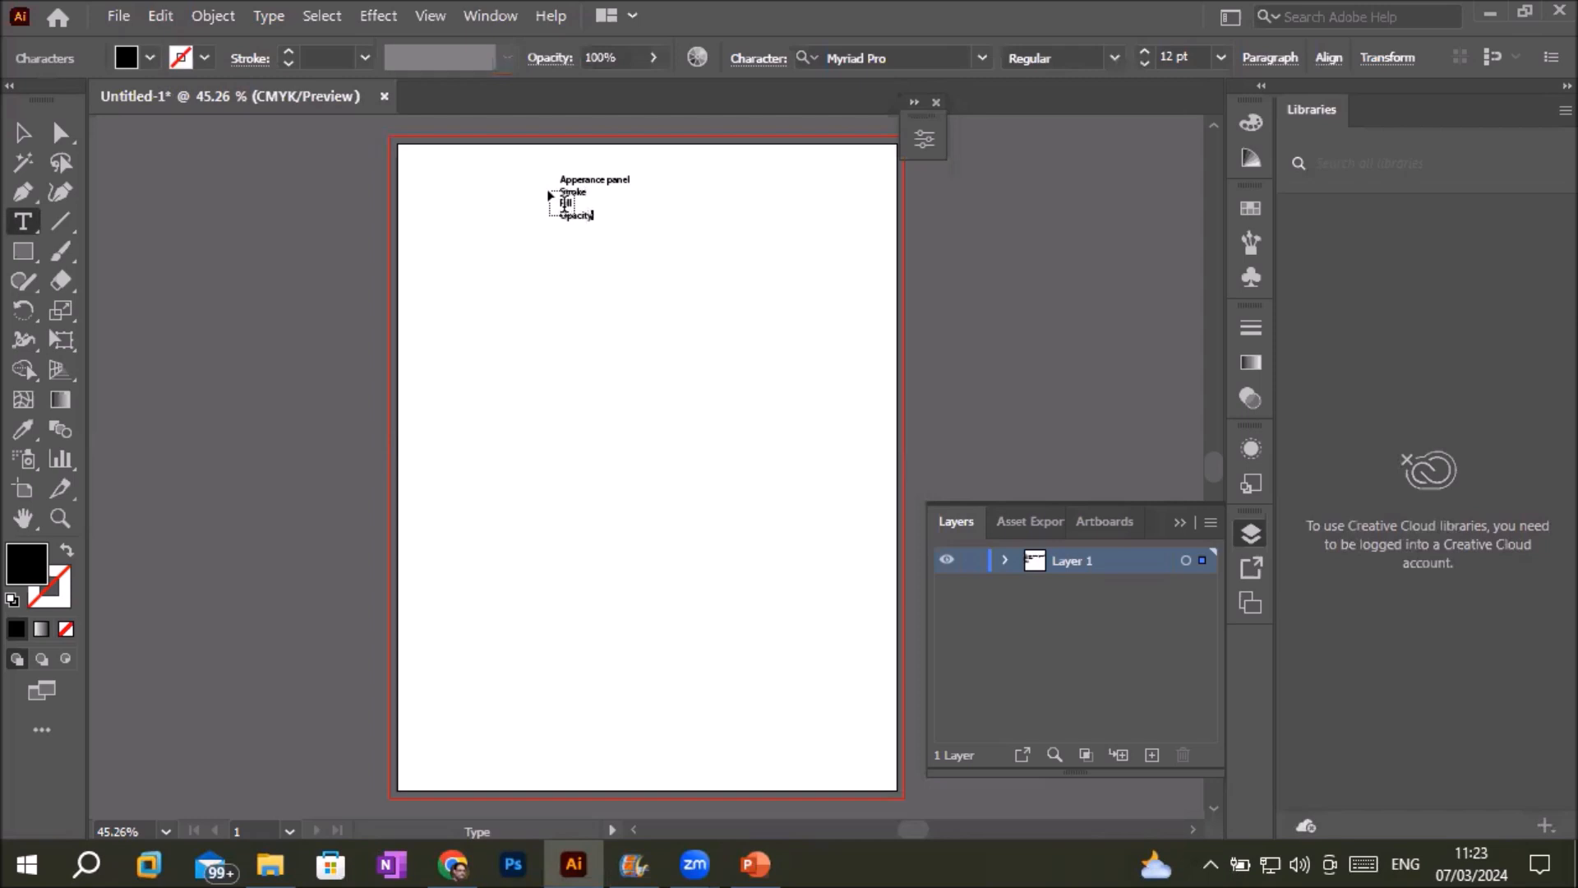
# Enlarge the four-line text block to about 37 pt and place it near the top of the page.
pyautogui.moveTo(674, 303); pyautogui.dragTo(582, 282)
# Try to correct the misspelled word "Apperance" in the first text line using the spelling suggestions.
pyautogui.doubleClick(542, 172)
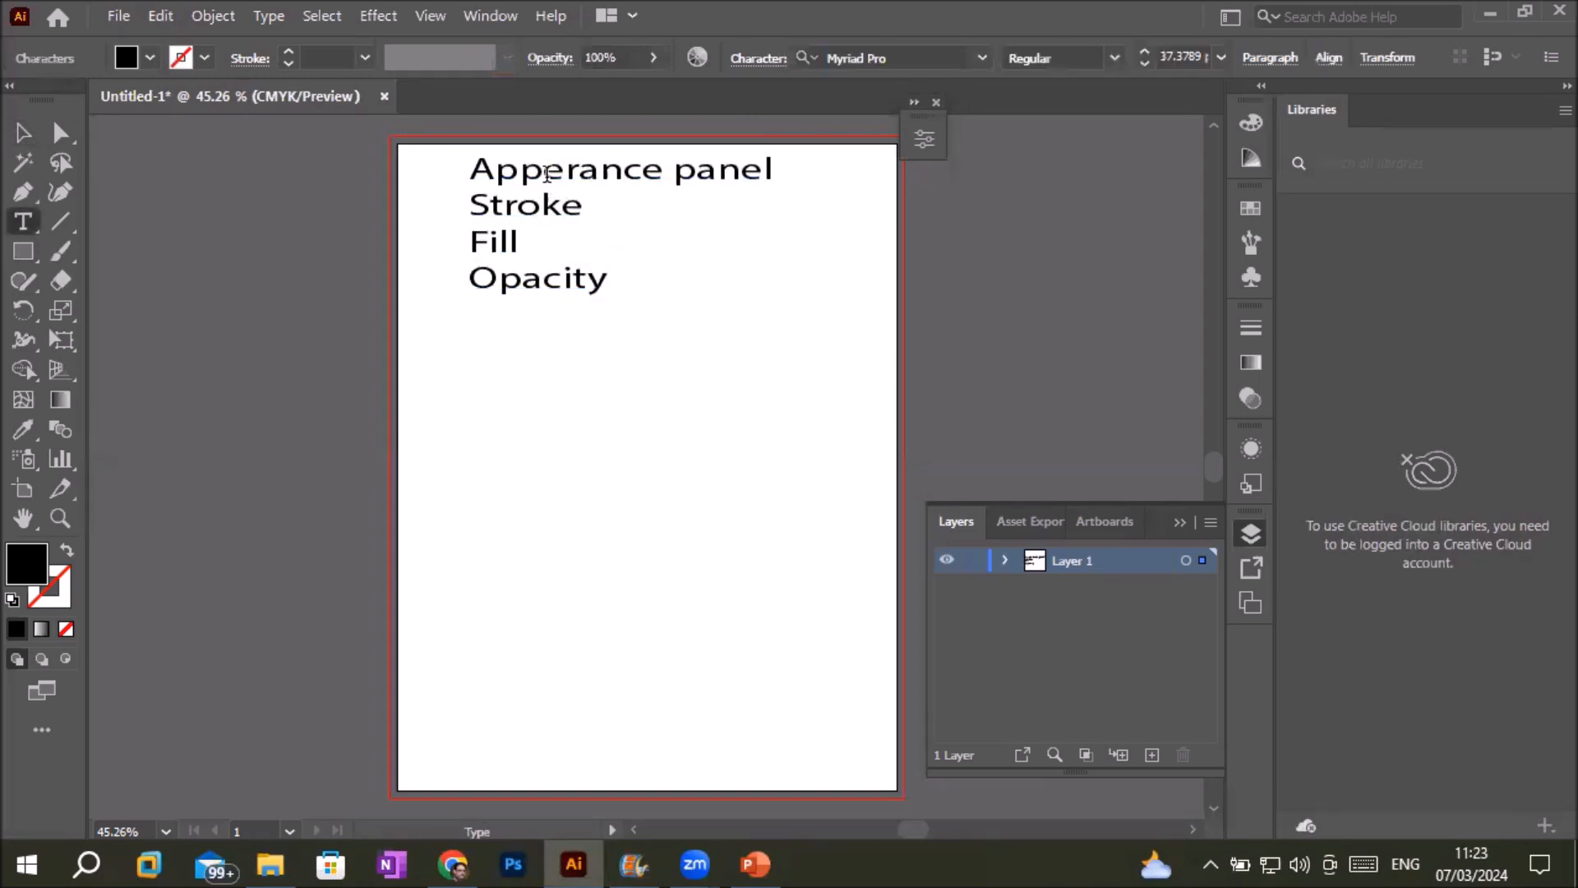
pyautogui.tripleClick(546, 171)
pyautogui.rightClick(554, 175)
pyautogui.click(543, 170)
pyautogui.doubleClick(543, 170)
pyautogui.rightClick(552, 171)
pyautogui.moveTo(773, 413)
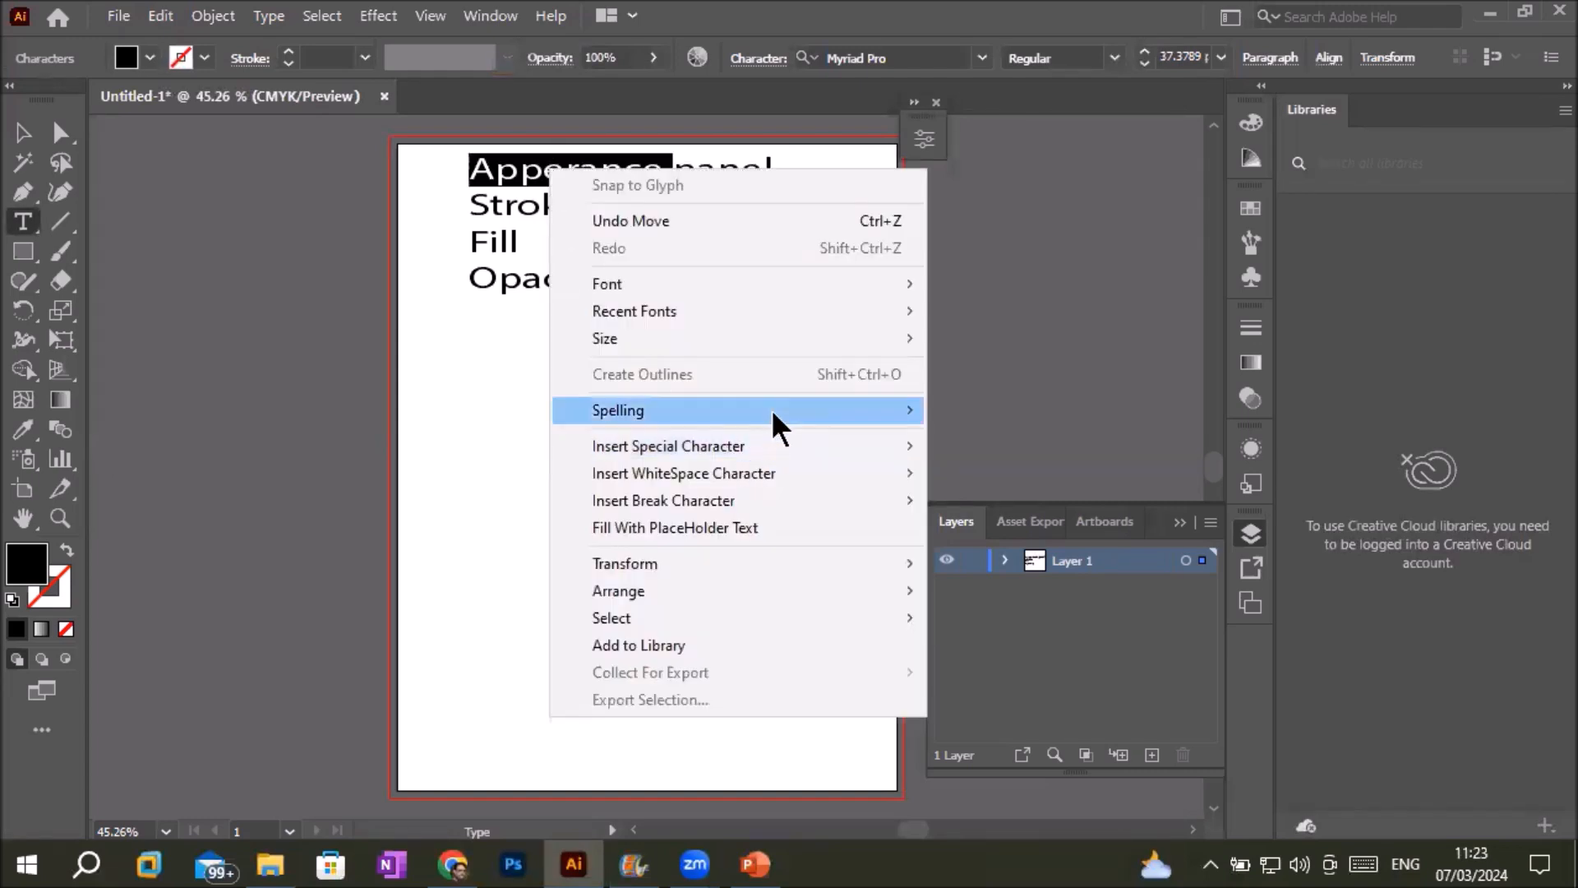
pyautogui.click(966, 410)
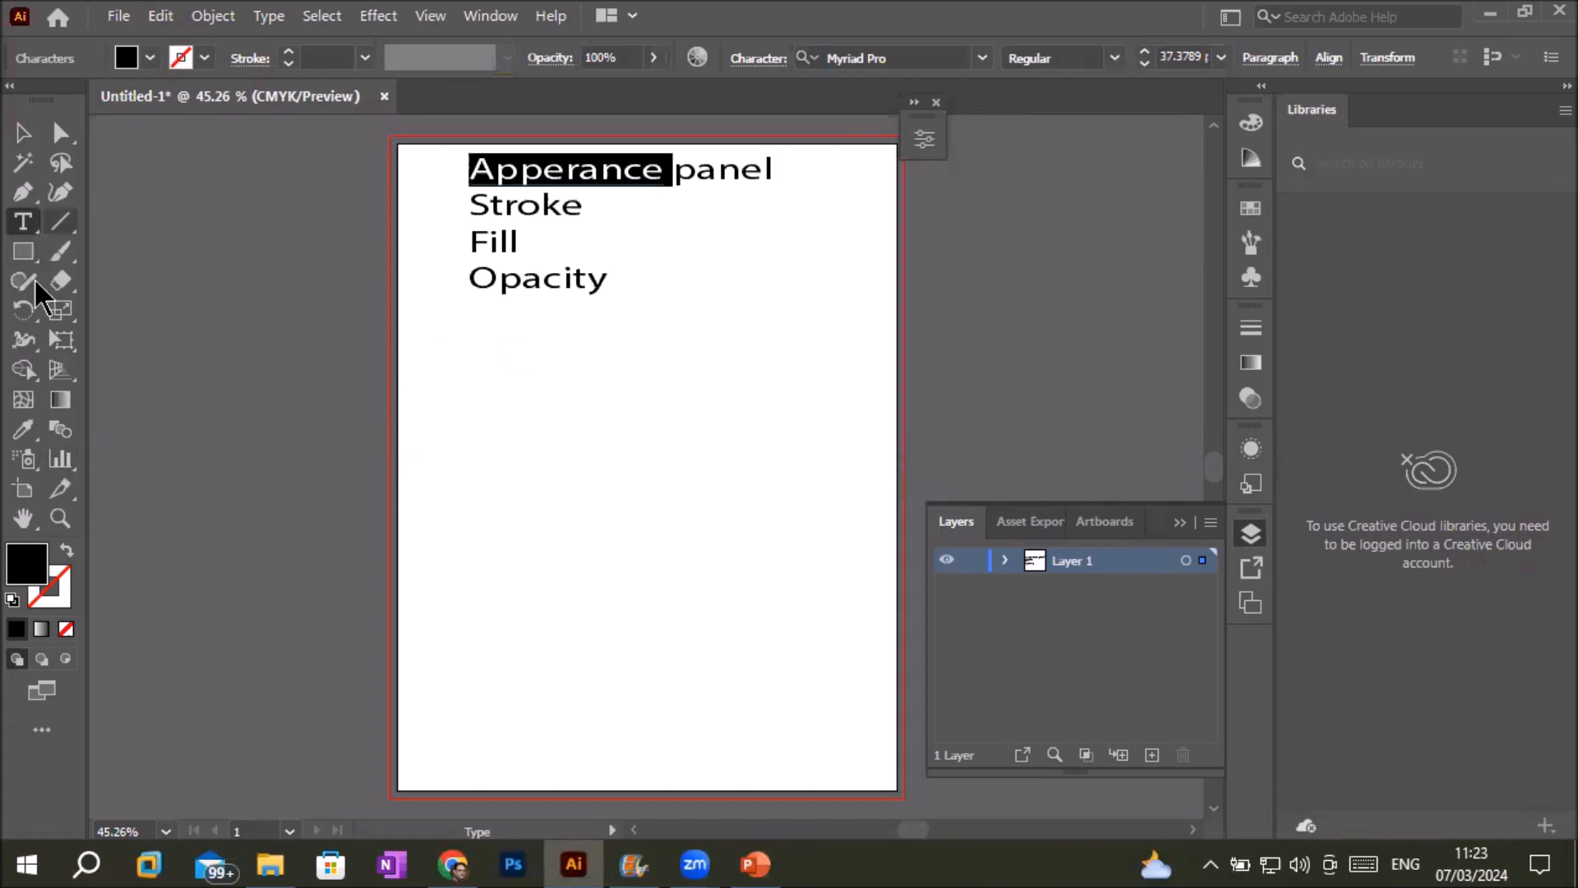
# Draw a wide rectangle below the text and give it the default white fill and black stroke.
pyautogui.click(25, 253)
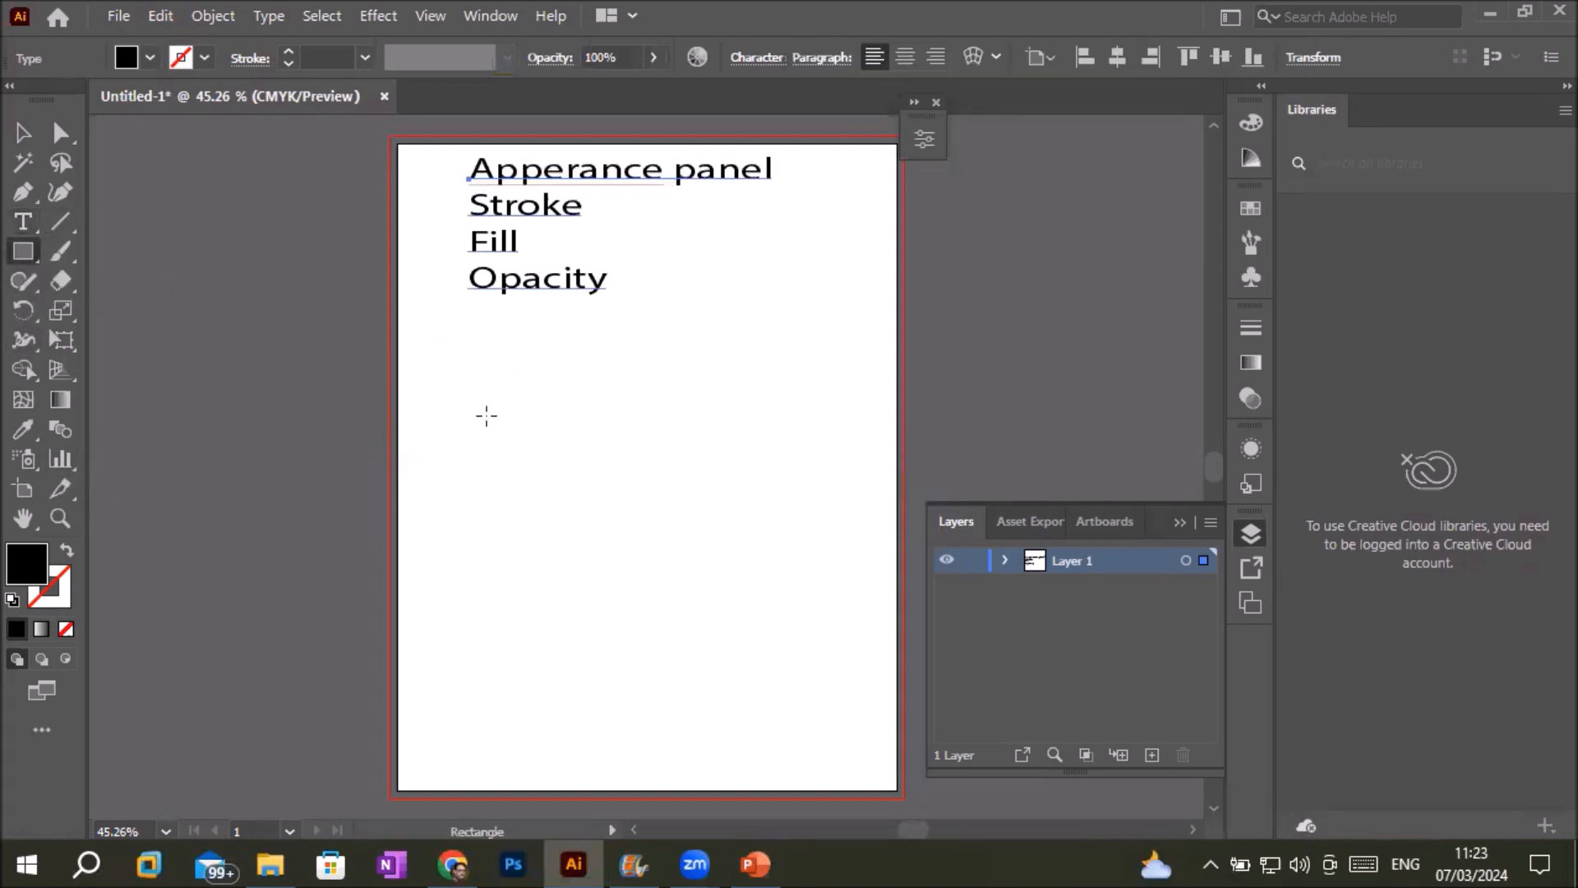
pyautogui.moveTo(480, 398)
pyautogui.mouseDown()
pyautogui.moveTo(874, 652)
pyautogui.moveTo(840, 649)
pyautogui.mouseUp()
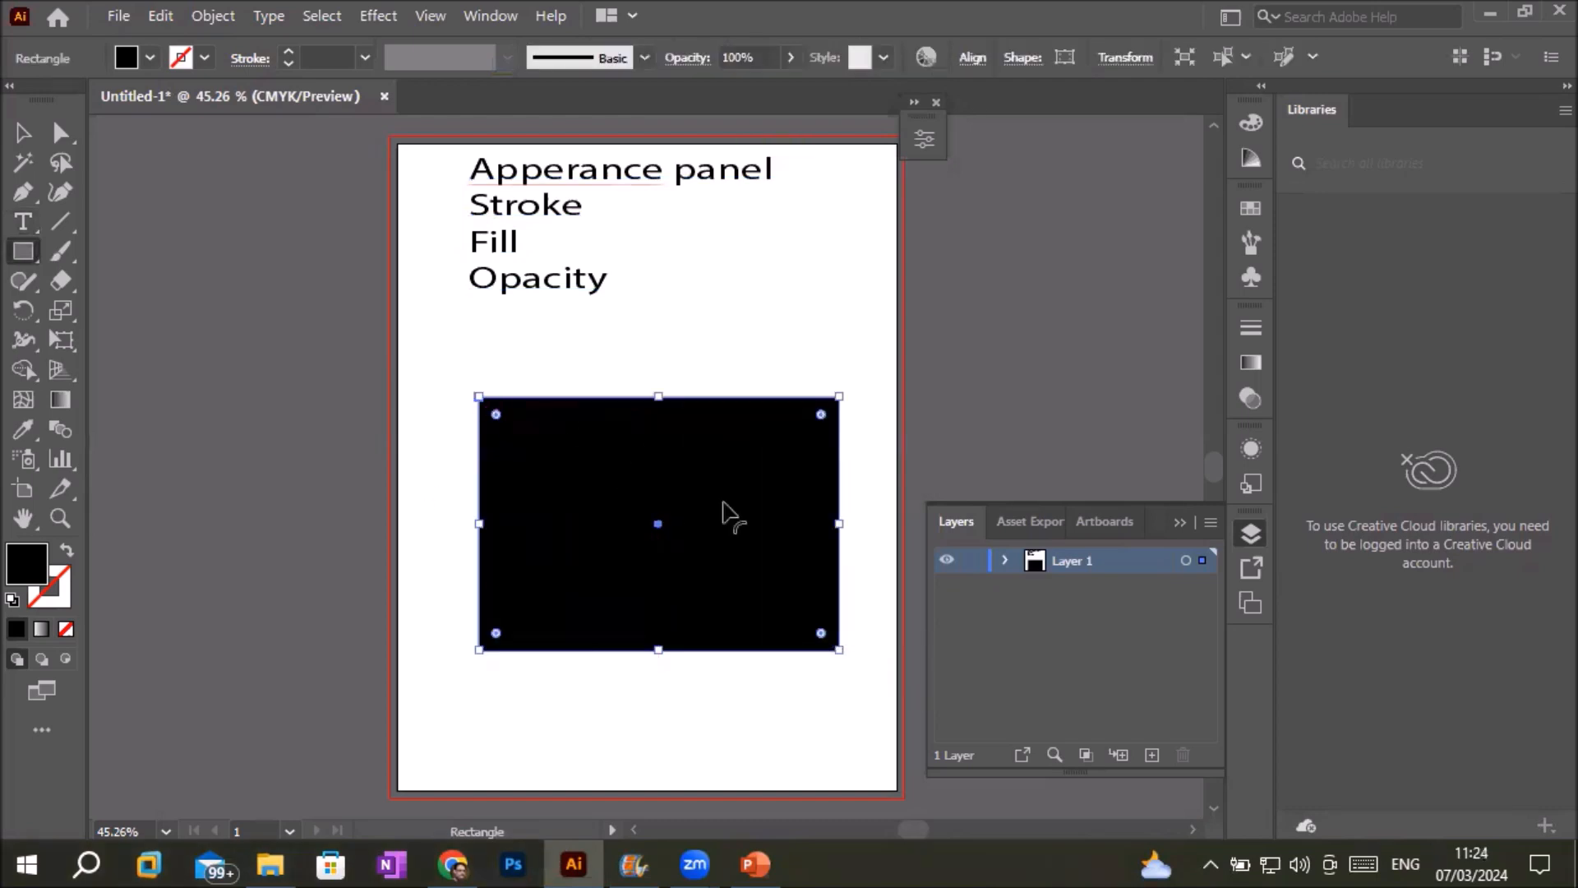
pyautogui.click(13, 600)
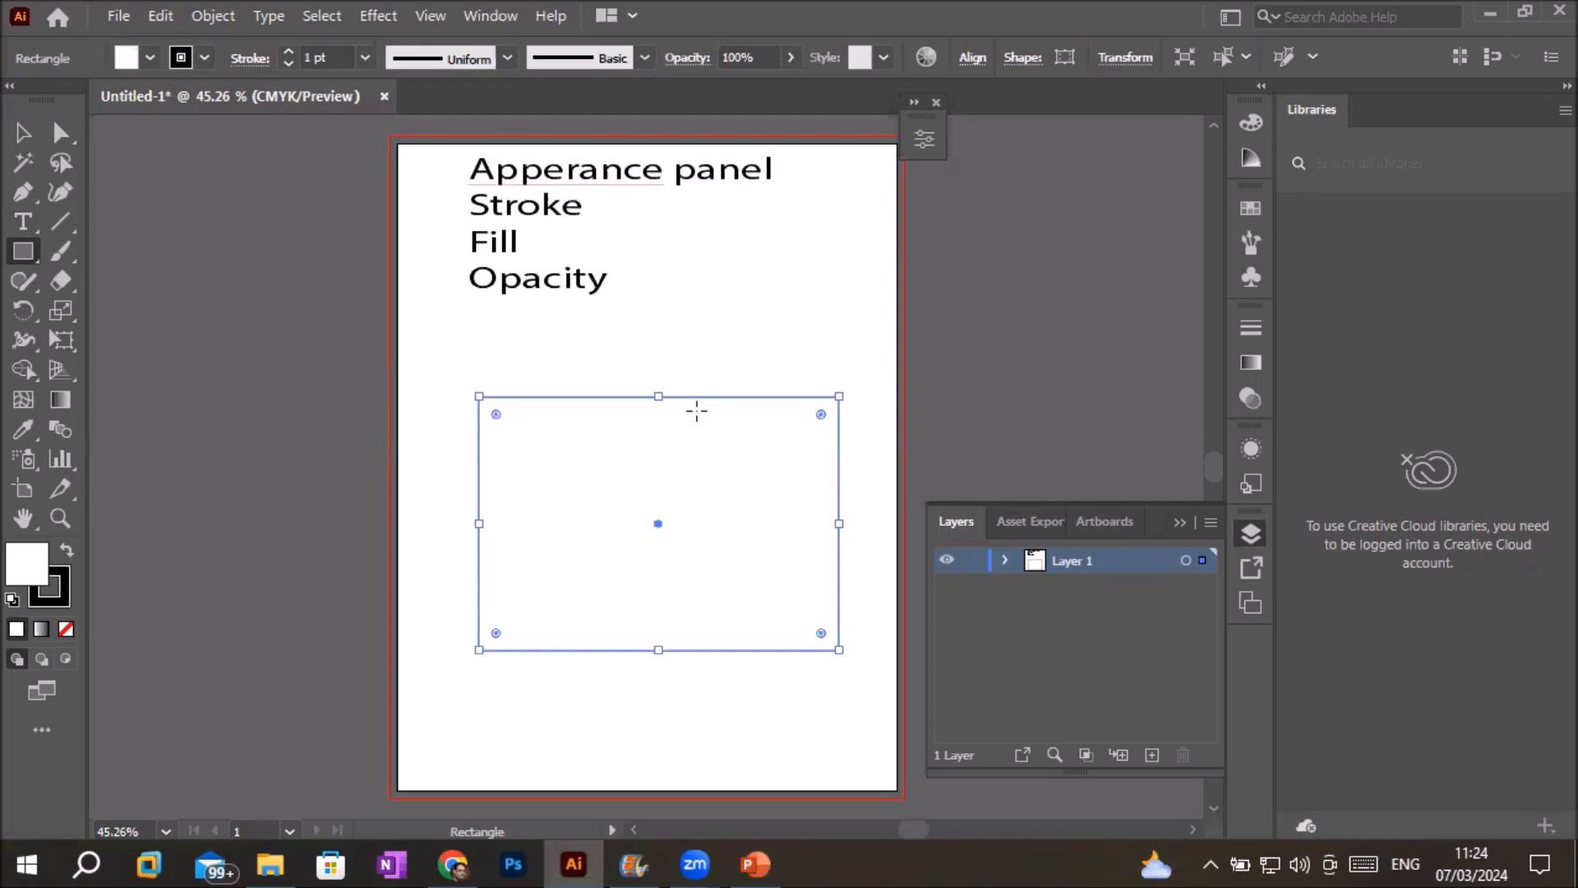
# Open the Stroke panel and show its full options.
pyautogui.click(491, 16)
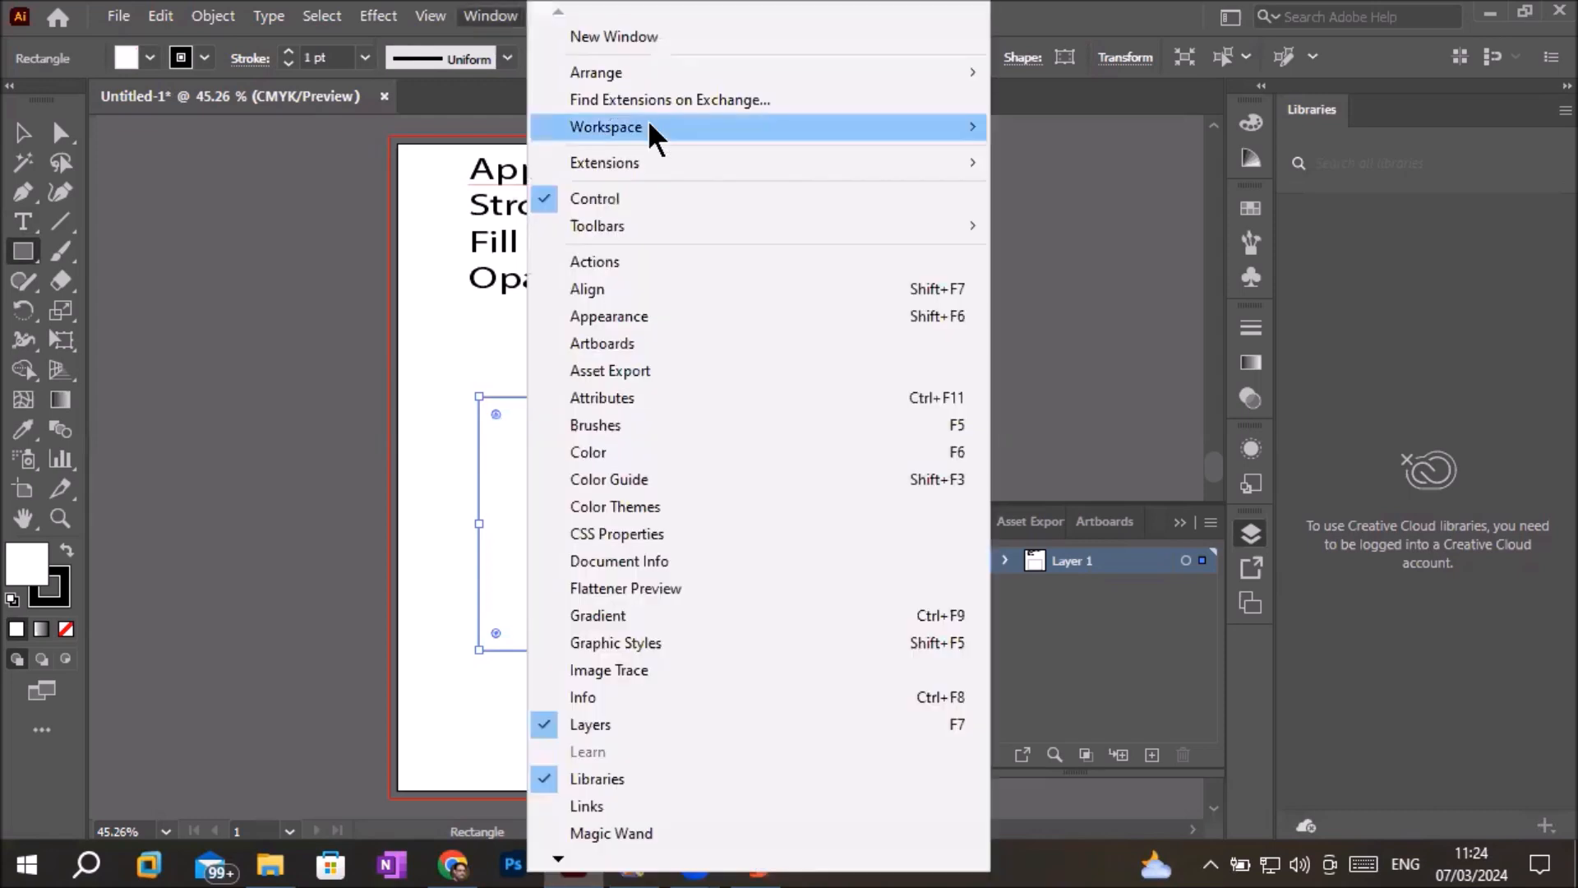
pyautogui.moveTo(649, 131)
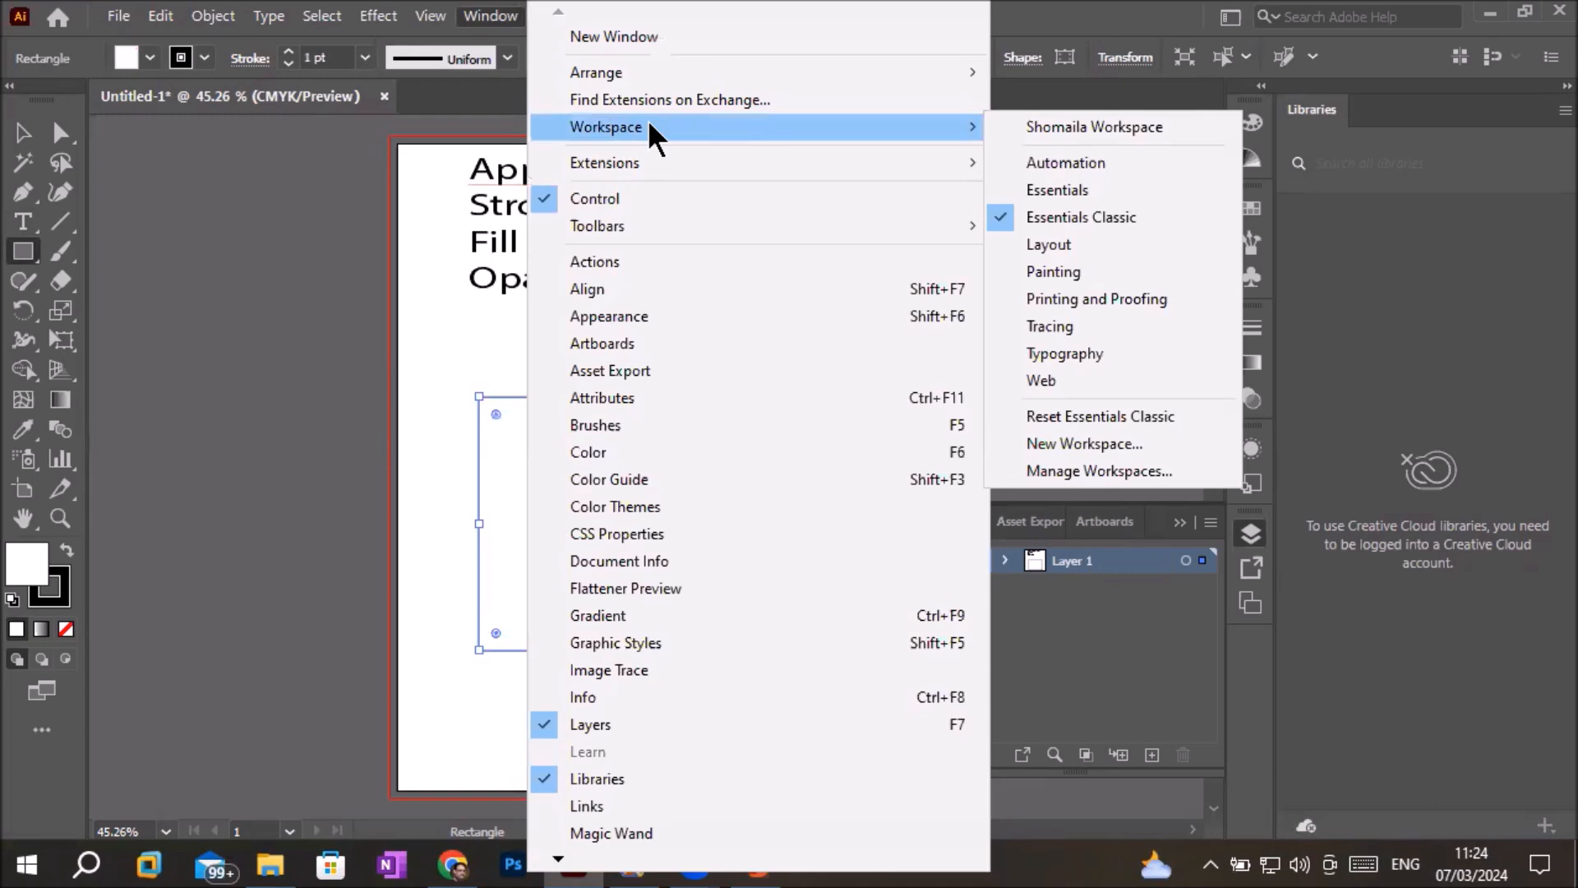
pyautogui.moveTo(688, 230)
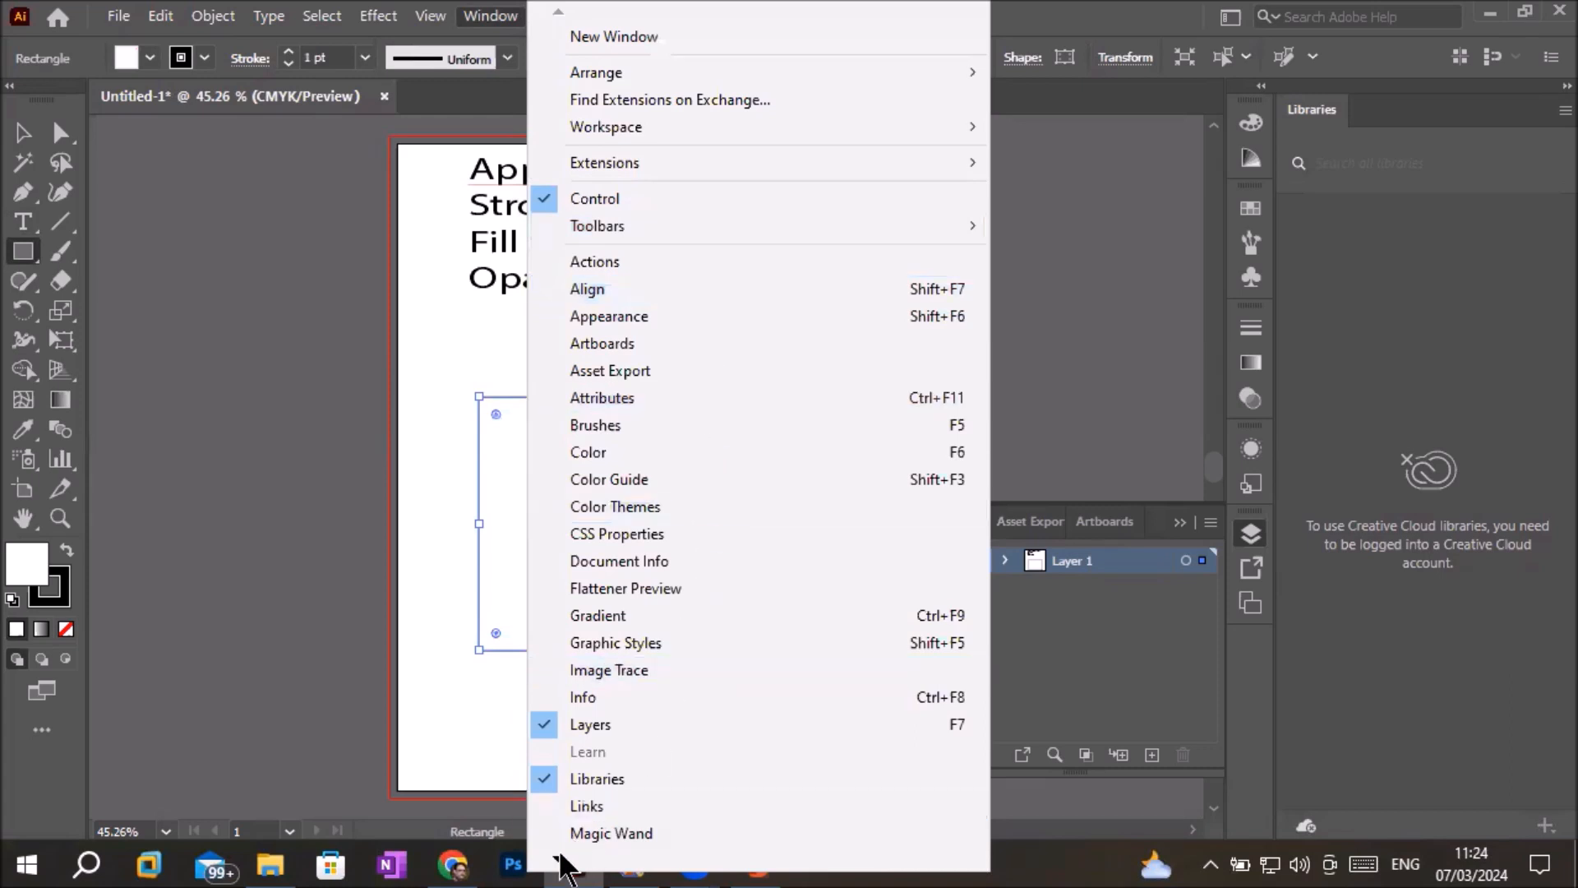
pyautogui.moveTo(560, 861)
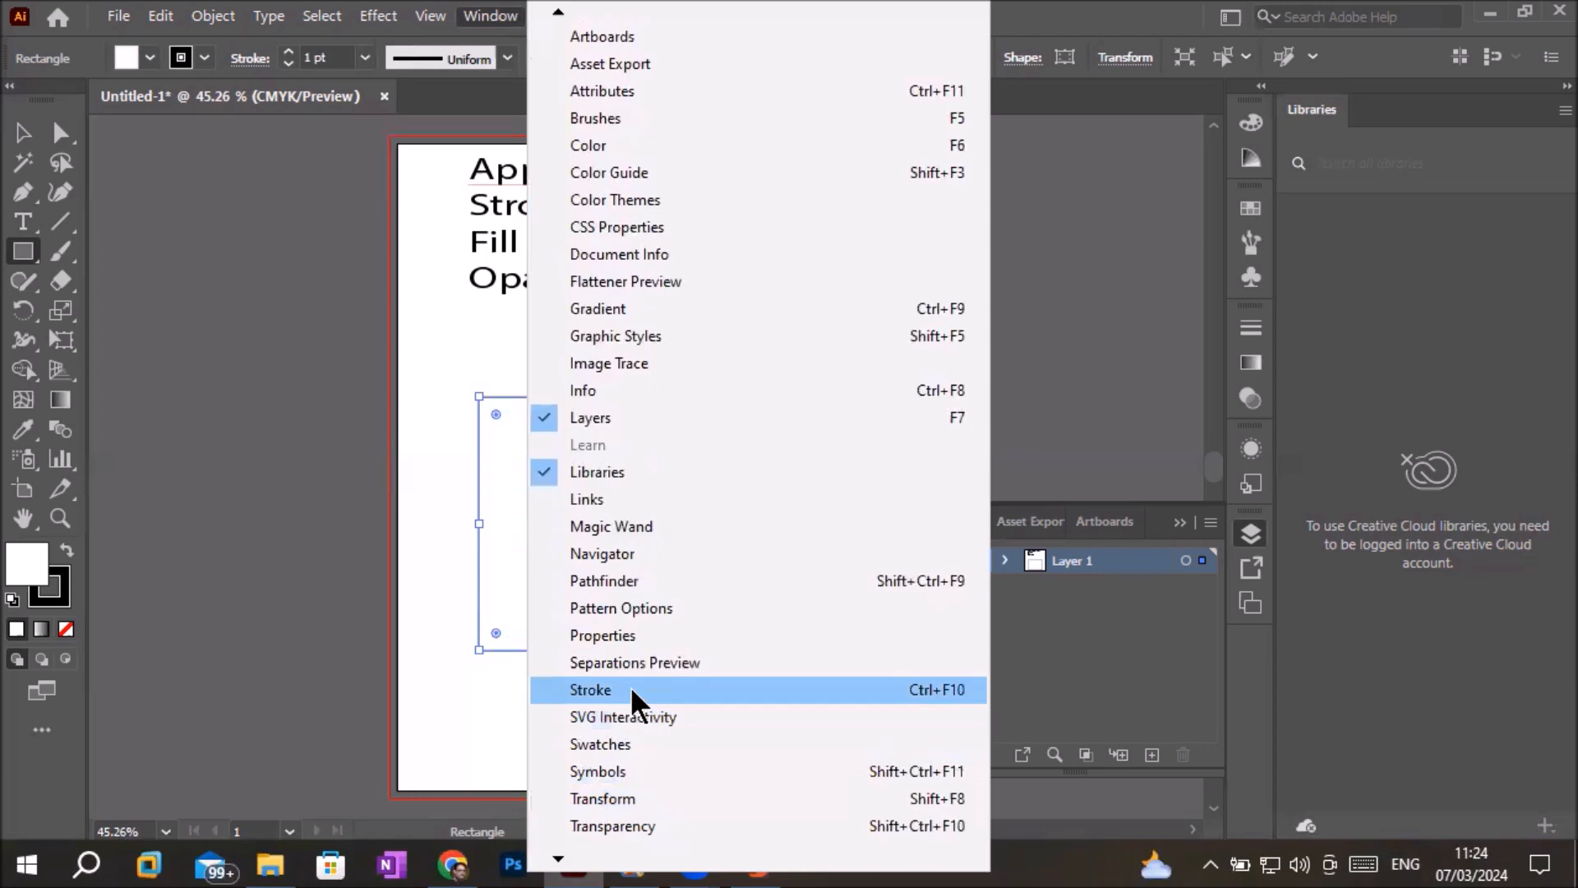
pyautogui.click(630, 689)
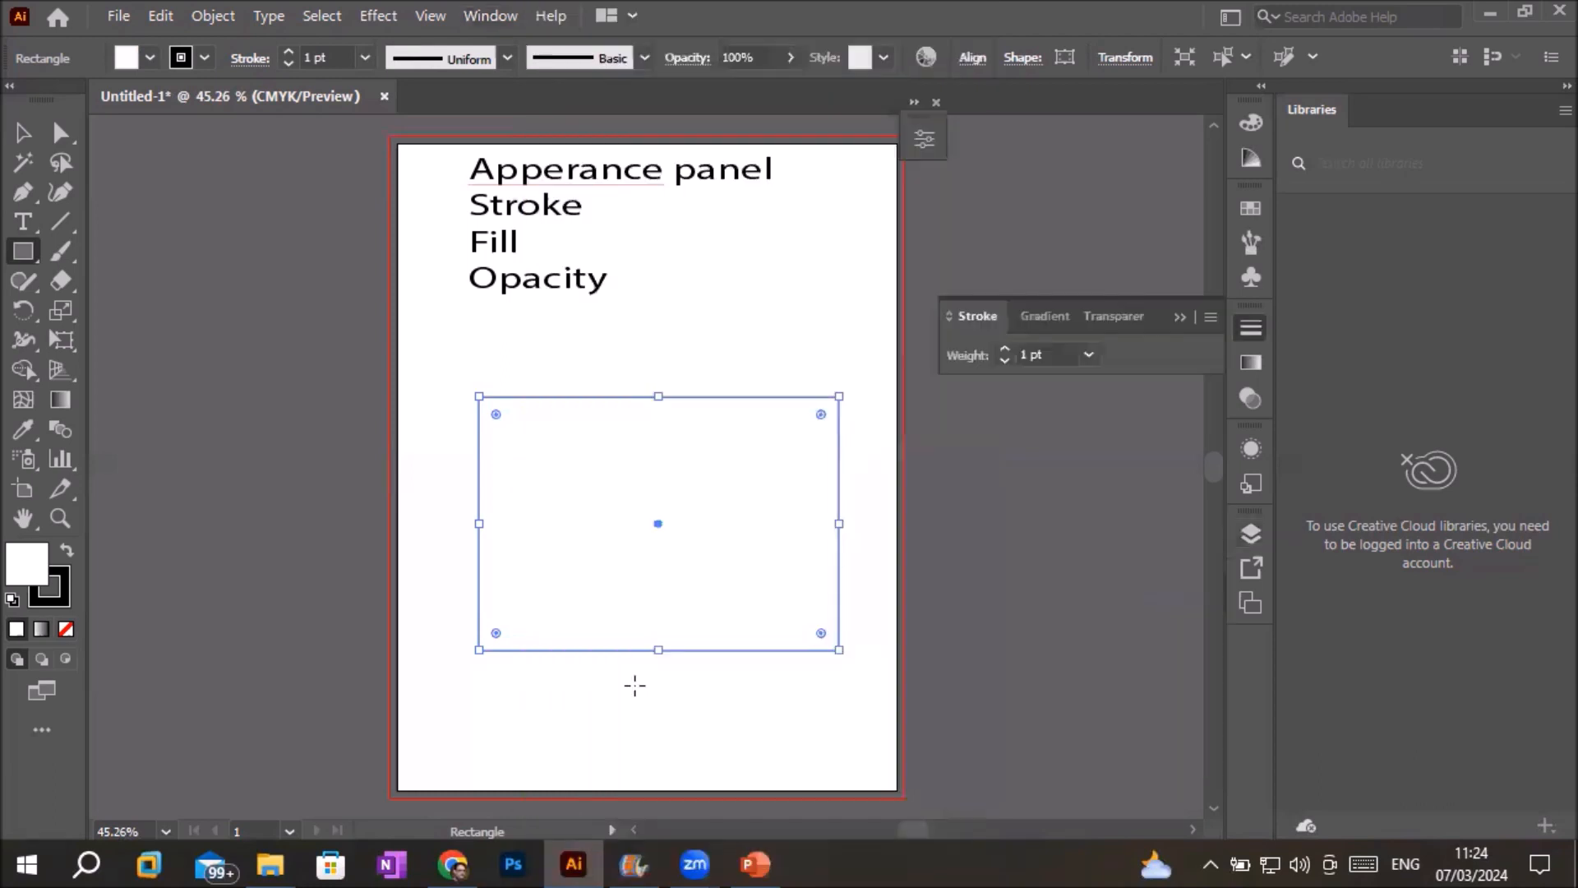
pyautogui.click(1210, 318)
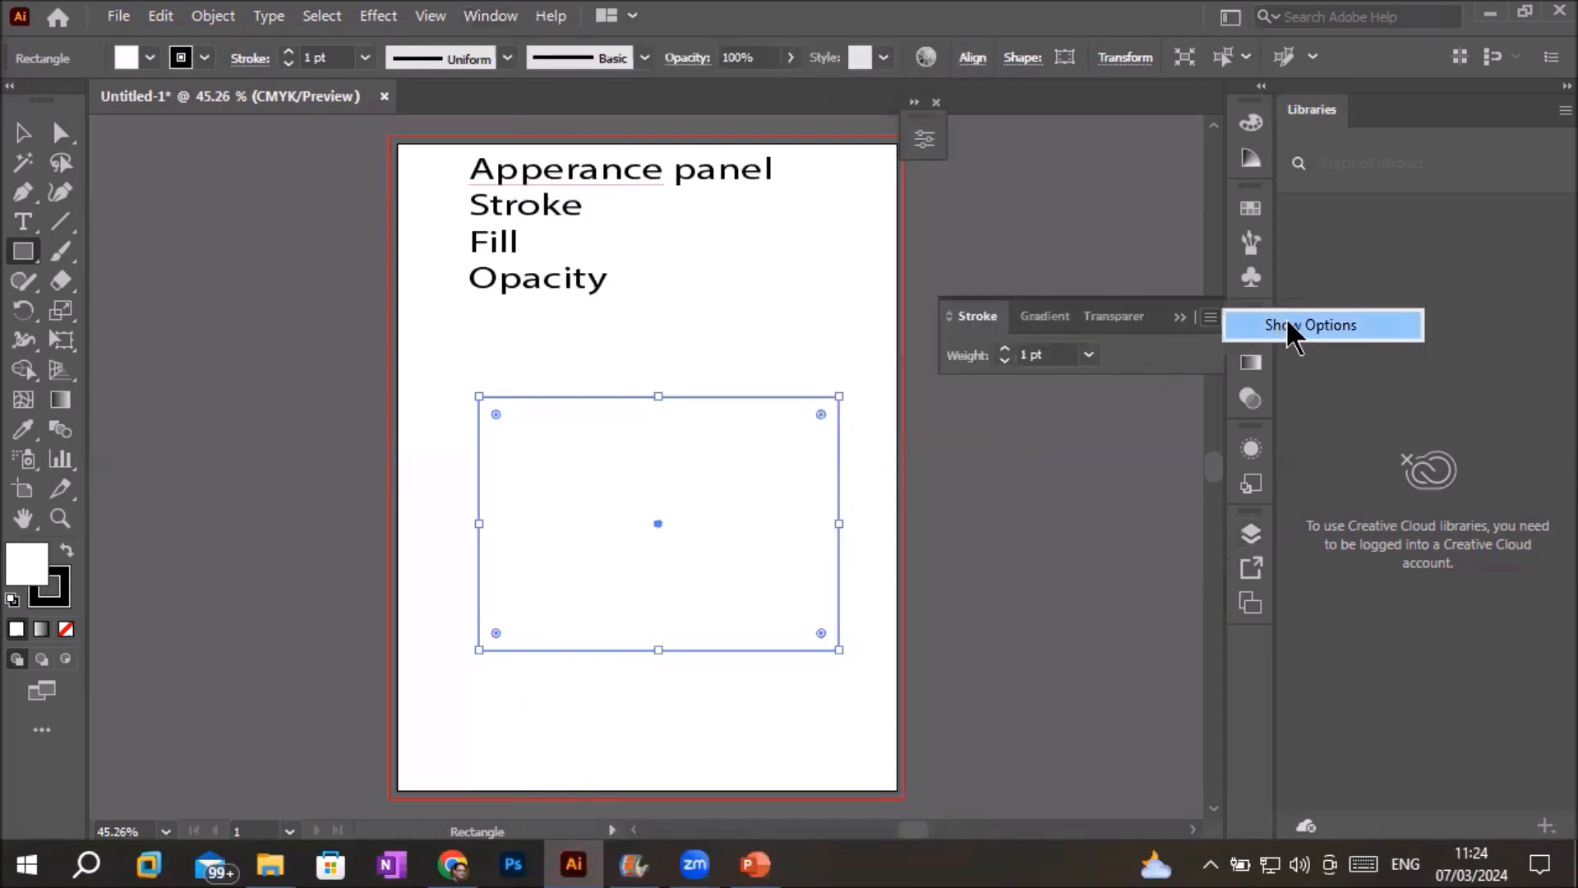
pyautogui.click(1293, 325)
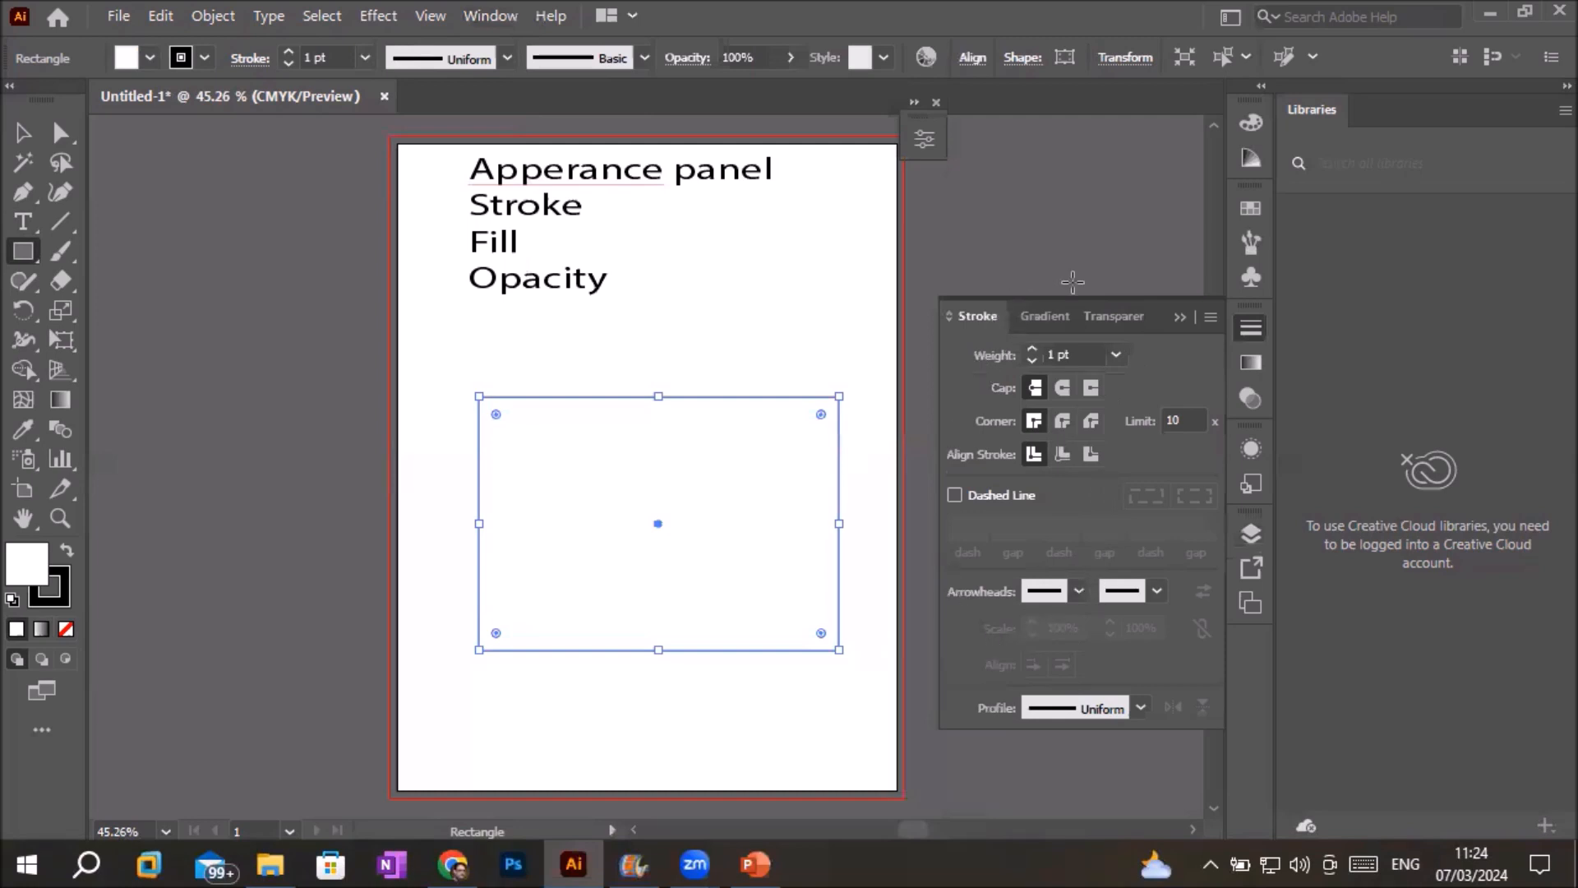
# Increase the rectangle's stroke weight to 22 pt.
pyautogui.click(1031, 349)
pyautogui.click(1032, 349)
pyautogui.click(1032, 350)
pyautogui.click(1031, 349)
pyautogui.click(1032, 349)
pyautogui.click(1032, 349)
pyautogui.click(1032, 349)
pyautogui.doubleClick(1032, 350)
pyautogui.doubleClick(1032, 349)
pyautogui.doubleClick(1032, 350)
pyautogui.click(1032, 350)
pyautogui.doubleClick(1032, 350)
pyautogui.doubleClick(1032, 350)
pyautogui.doubleClick(1032, 349)
pyautogui.click(1032, 349)
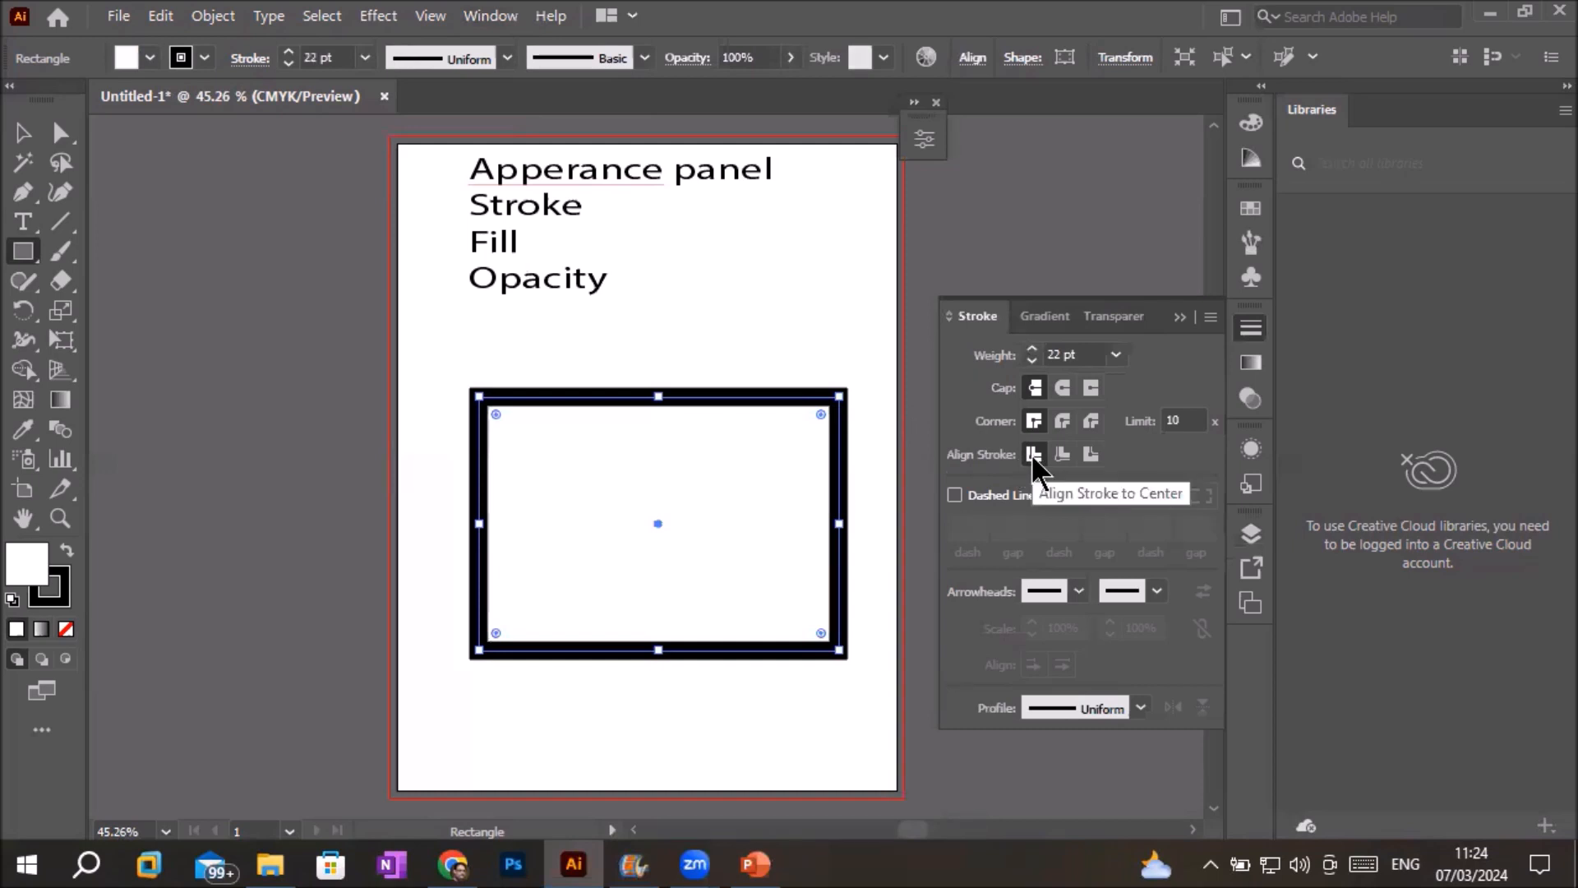
# Try aligning the rectangle's stroke to the inside and the outside, and return it to center alignment.
pyautogui.click(1062, 453)
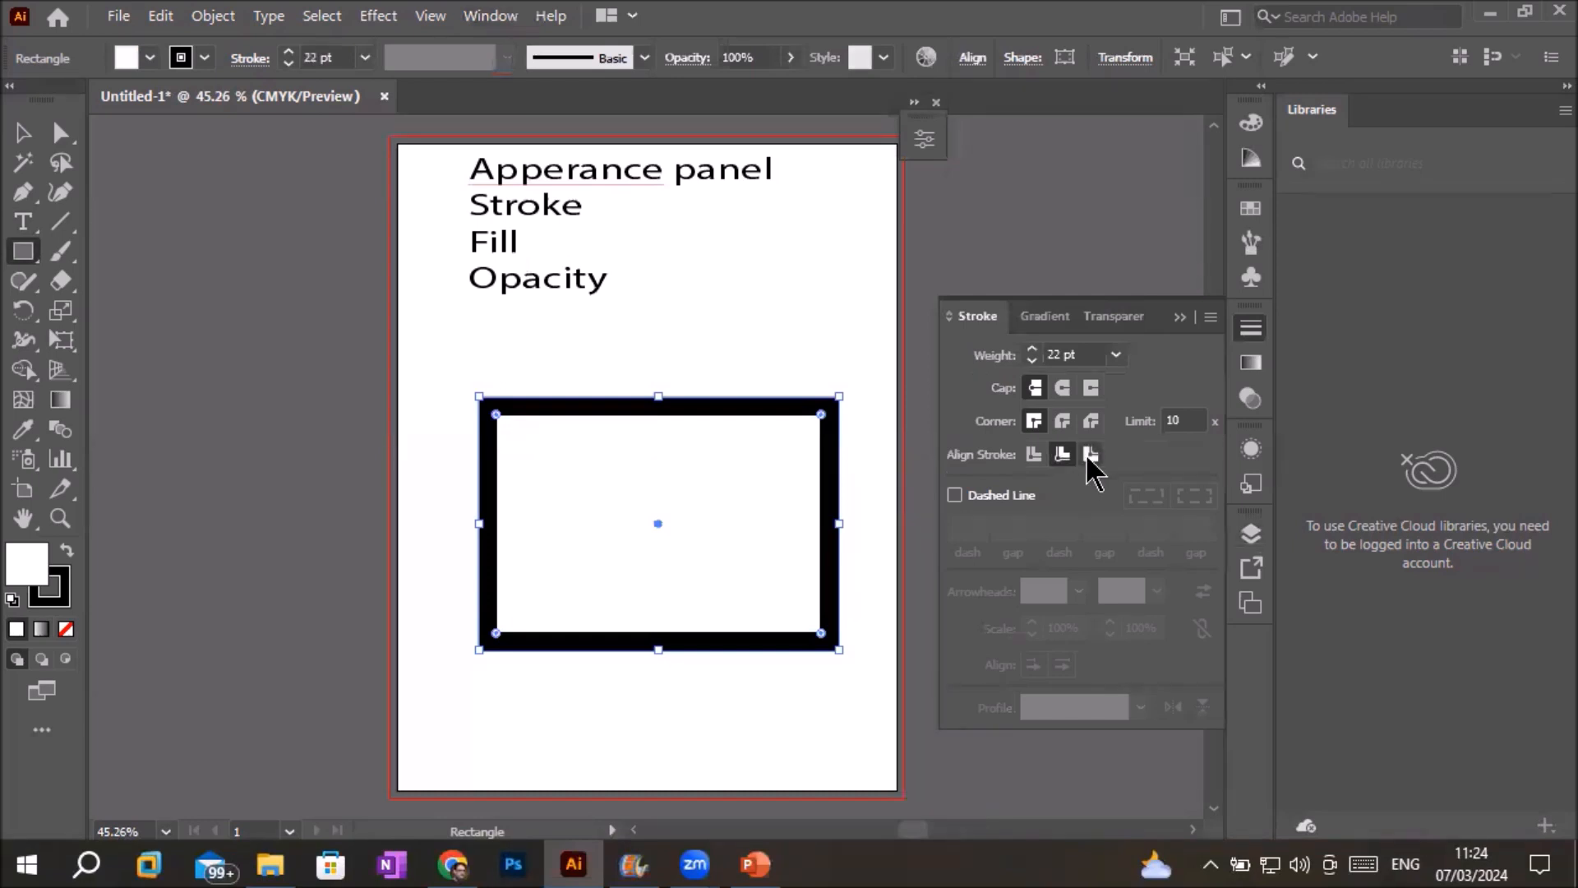
pyautogui.click(1088, 455)
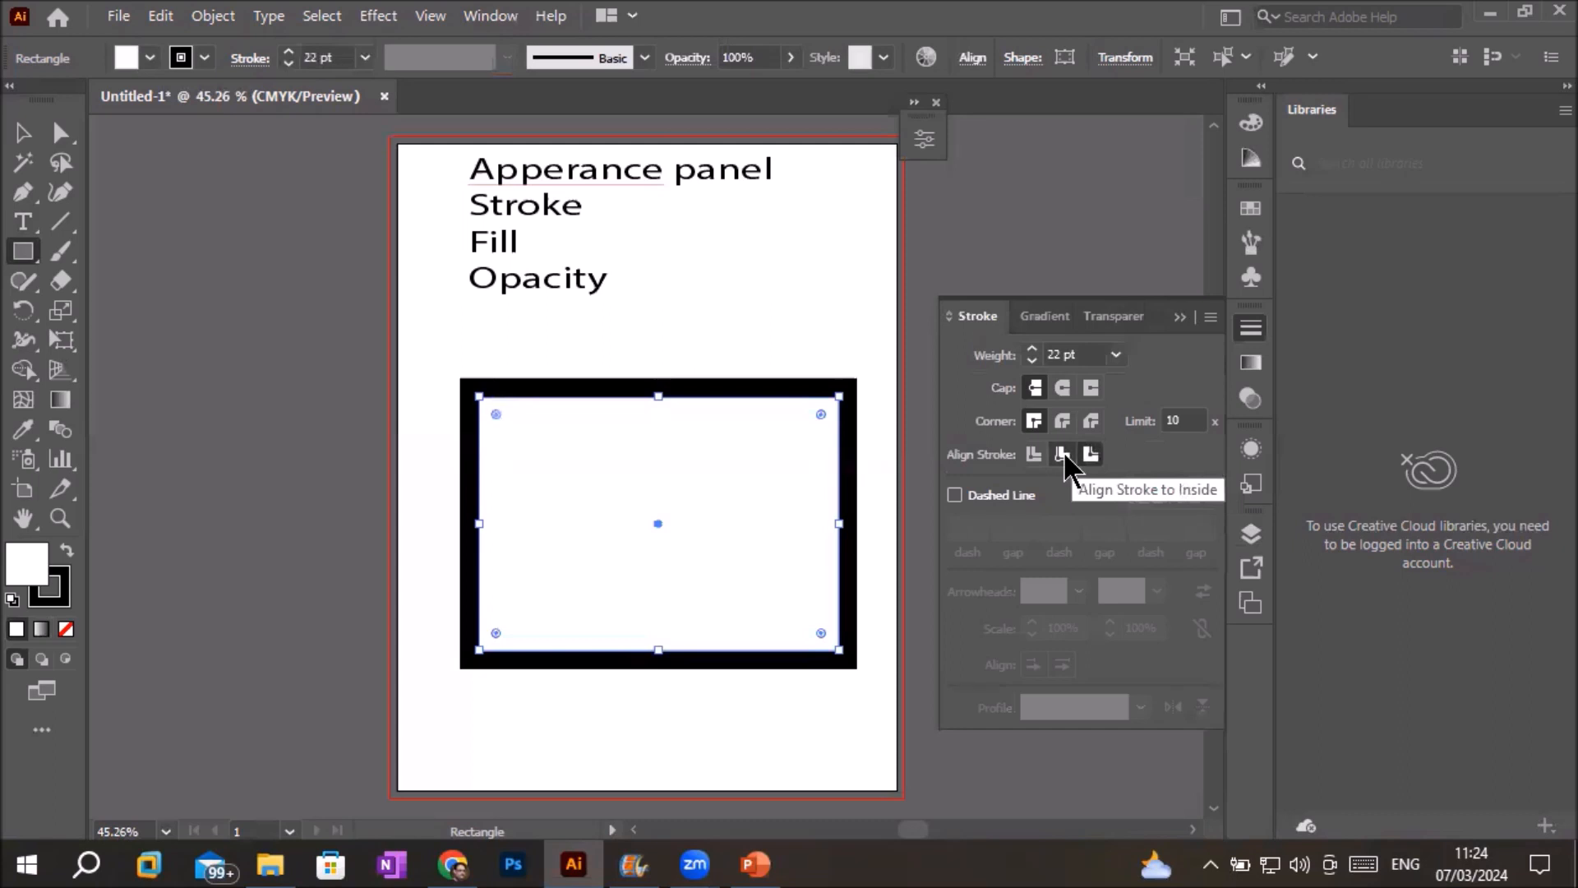
pyautogui.click(1063, 453)
pyautogui.click(1034, 454)
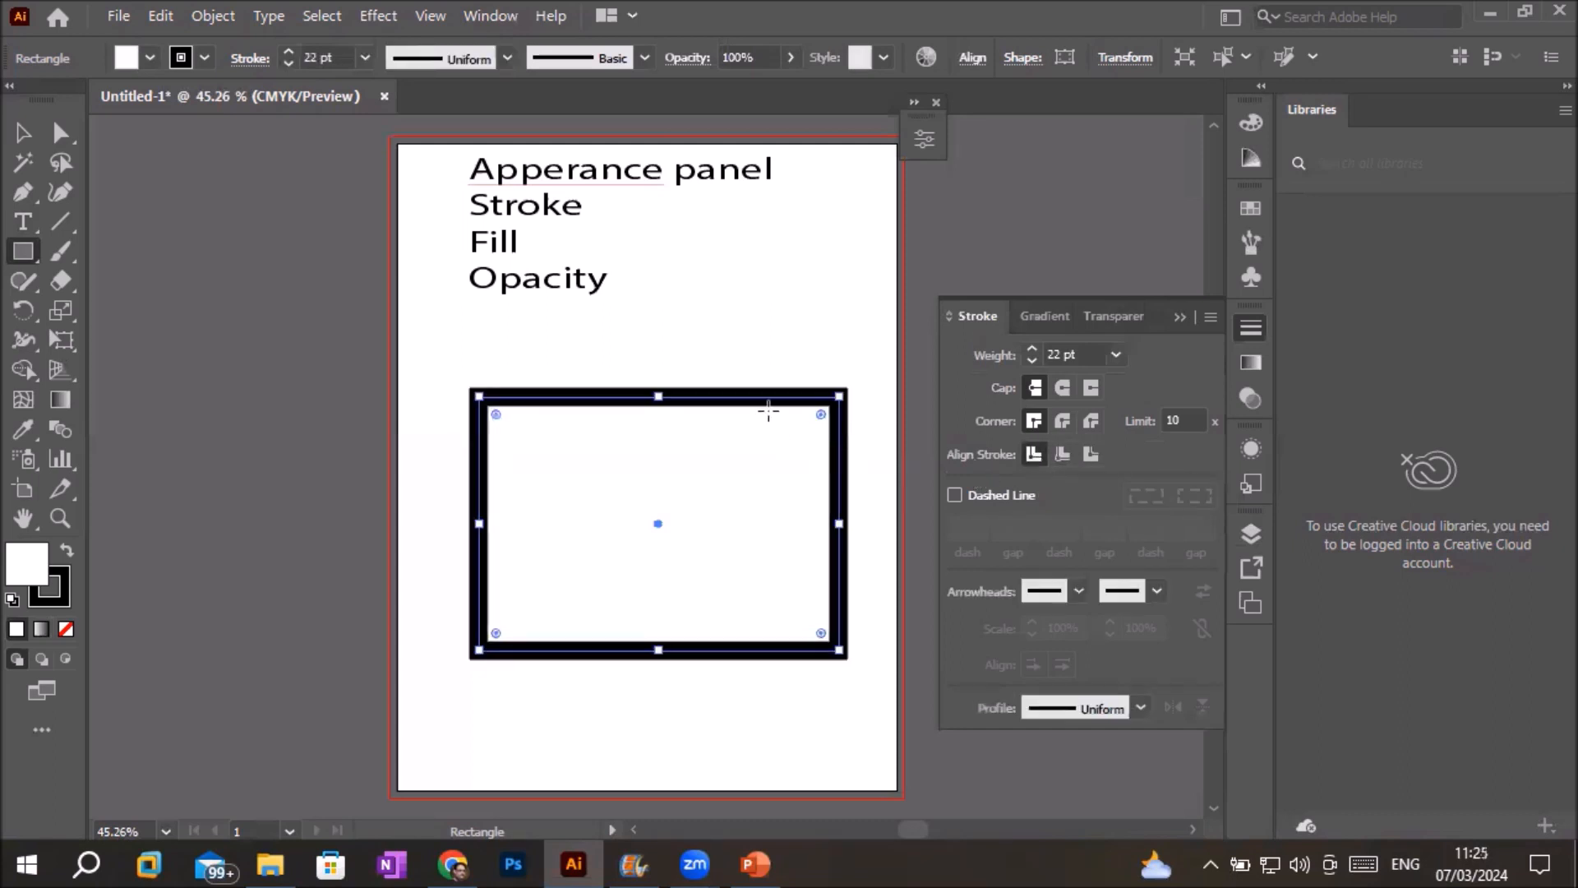
# Increase the rectangle's stroke weight to 30 pt.
pyautogui.scroll(1, 761, 396)
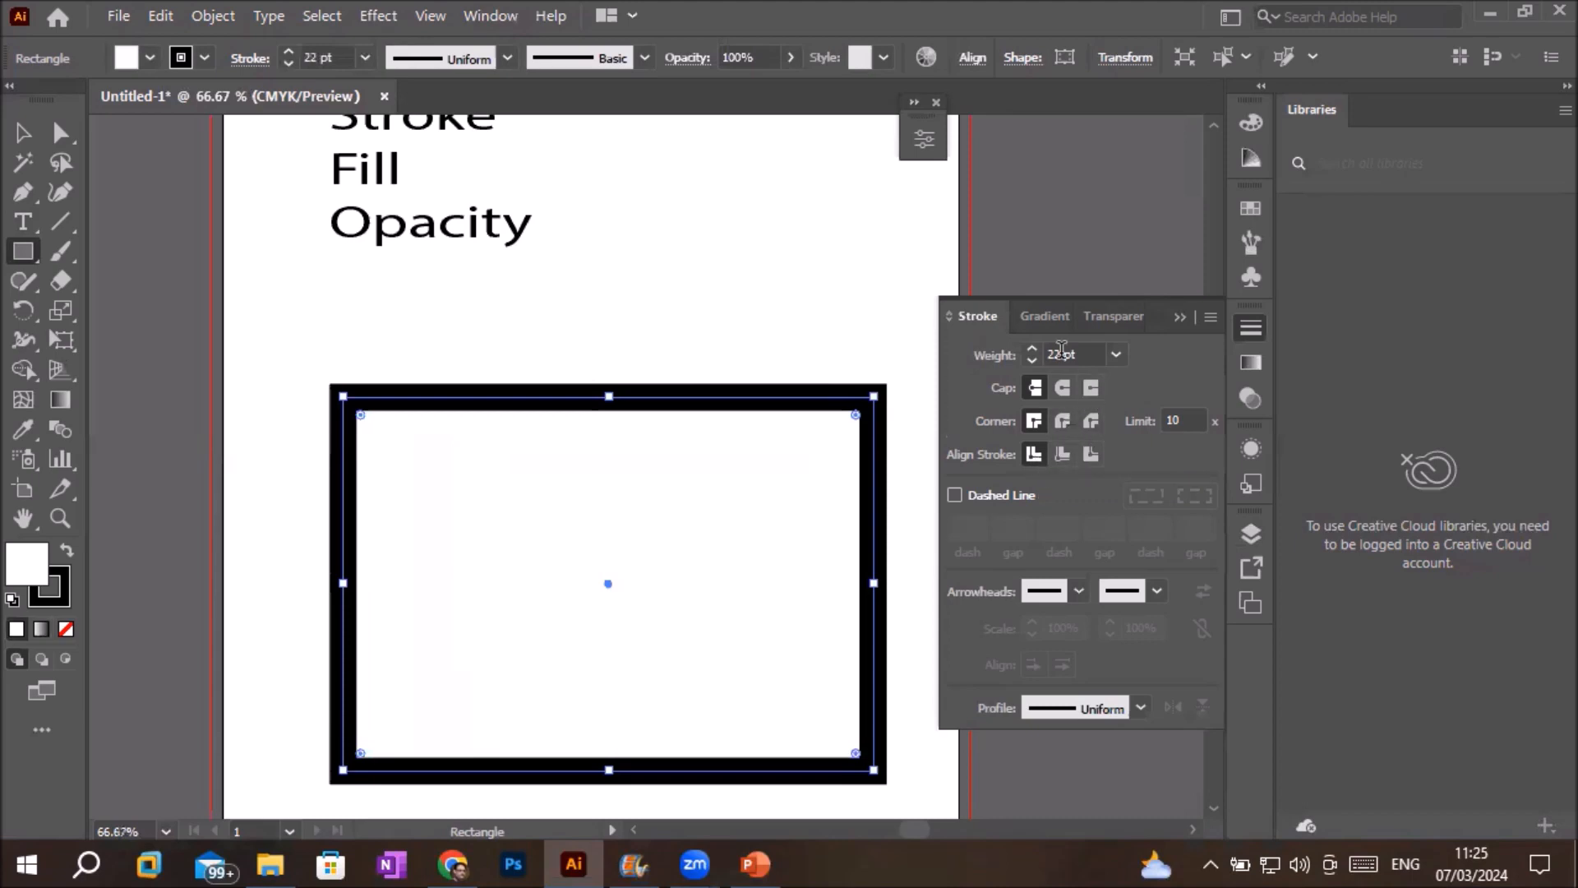
pyautogui.click(1032, 348)
pyautogui.click(1032, 349)
pyautogui.click(1031, 348)
pyautogui.click(1032, 348)
pyautogui.click(1032, 349)
pyautogui.click(1032, 348)
pyautogui.click(1032, 349)
pyautogui.click(1032, 348)
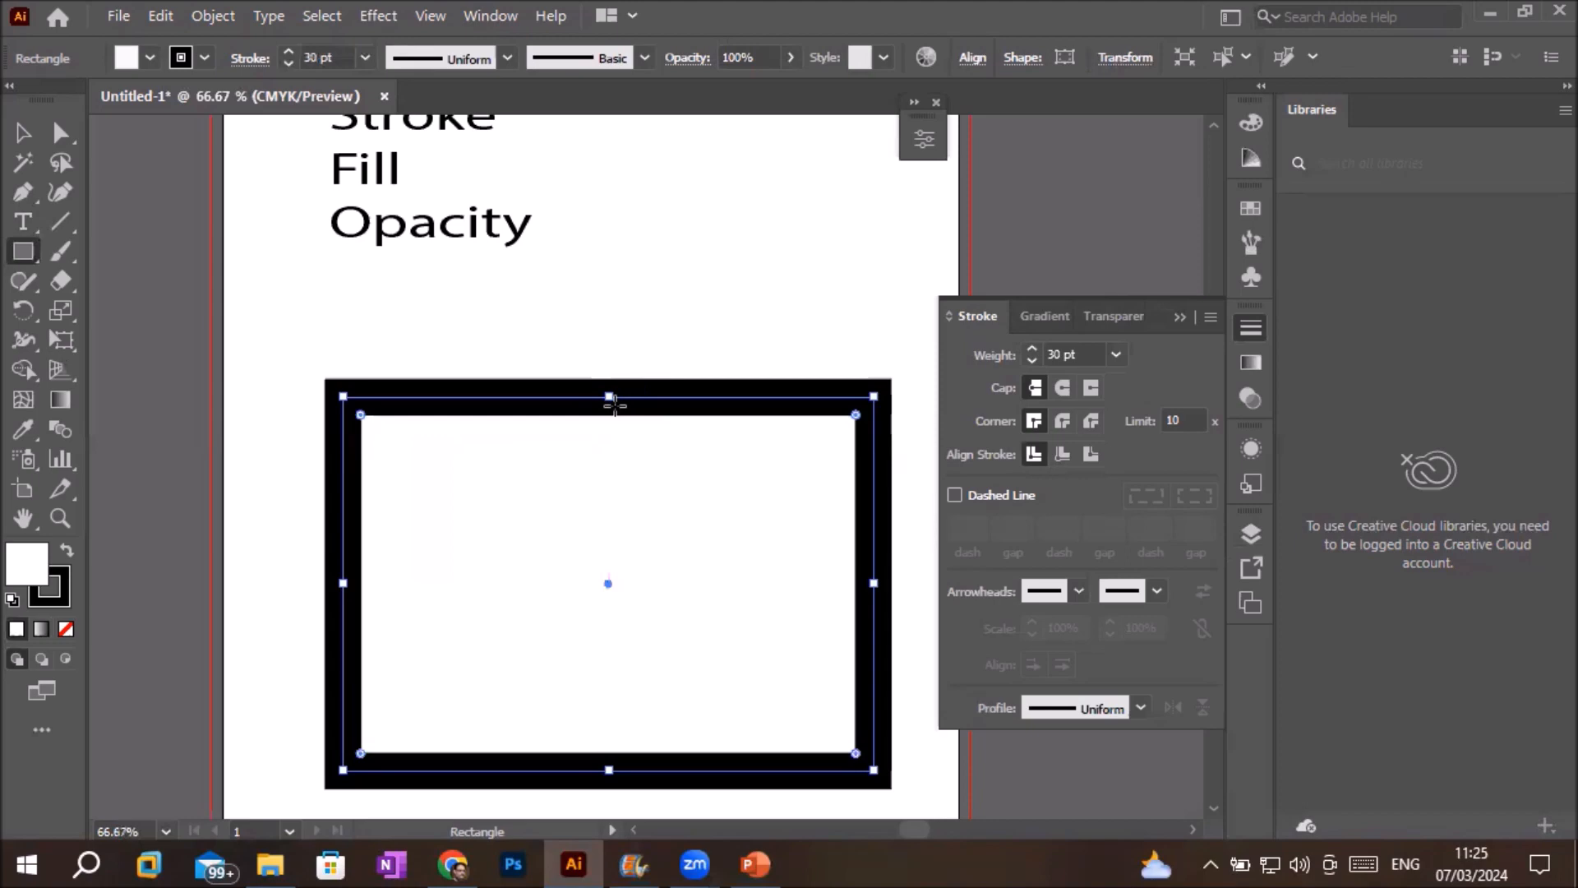
# Open the Appearance panel, enlarge it to show all attributes, and leave the Stroke entry expanded with Fill collapsed.
pyautogui.click(512, 33)
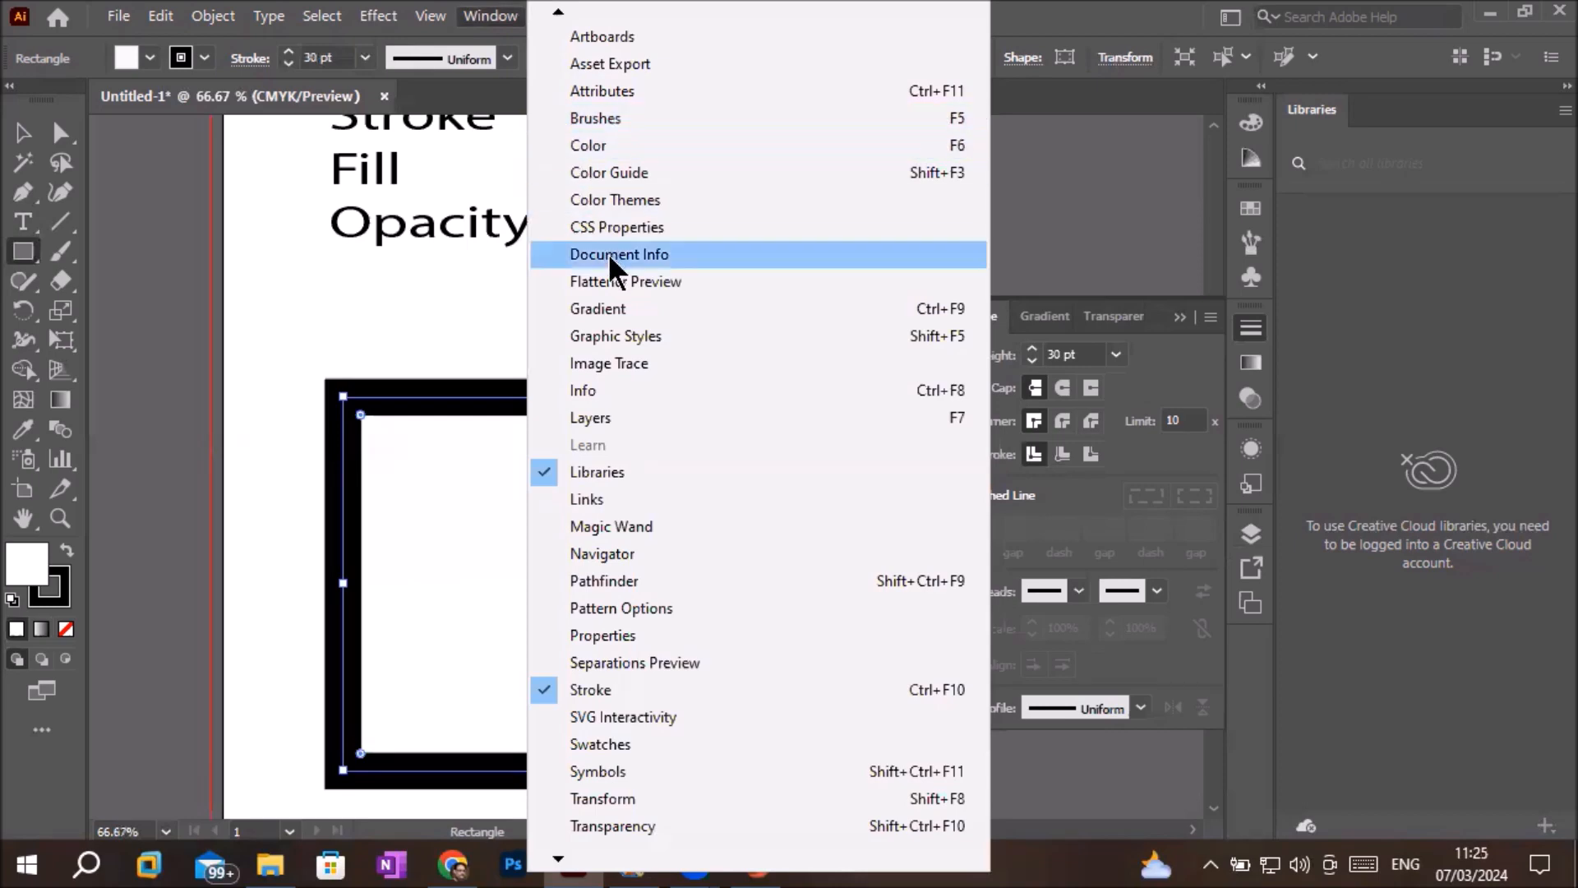
pyautogui.moveTo(558, 13)
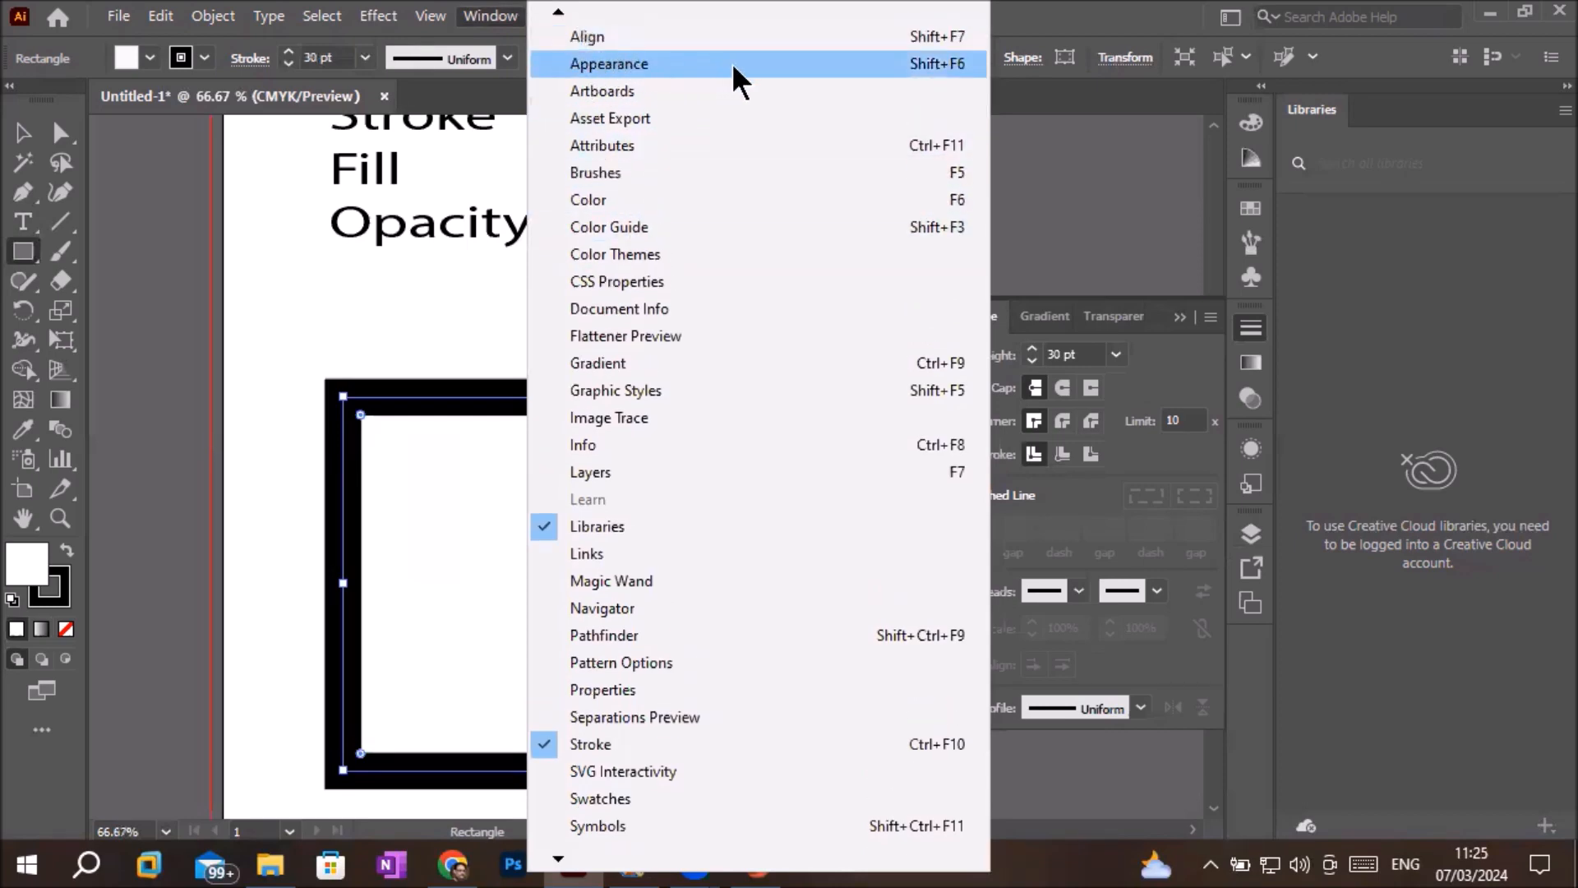
pyautogui.click(839, 64)
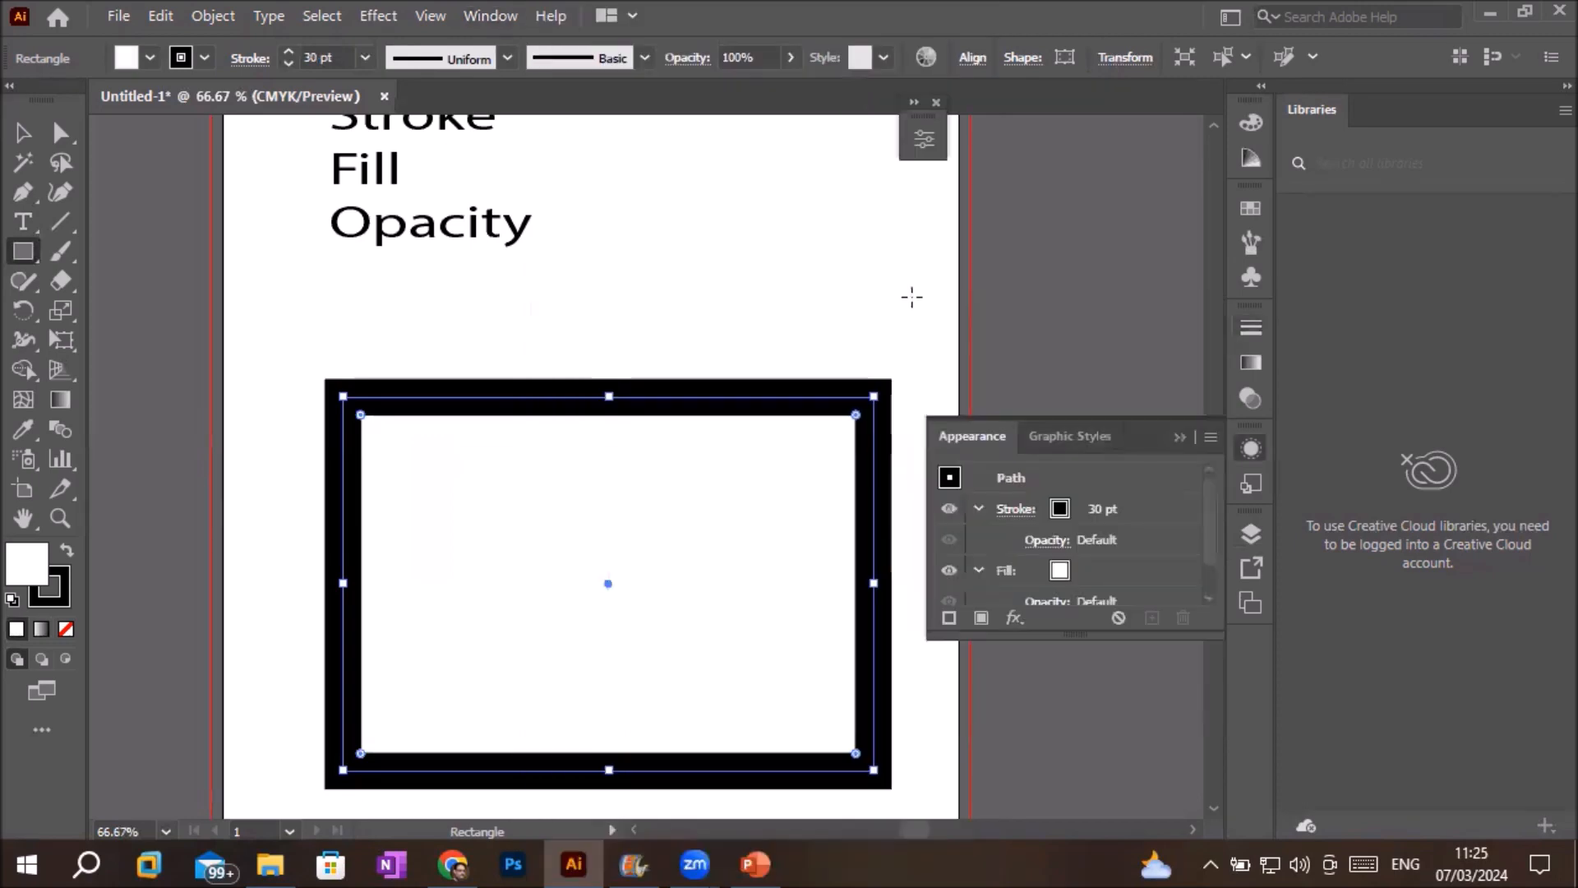
pyautogui.moveTo(1098, 631); pyautogui.dragTo(1102, 745)
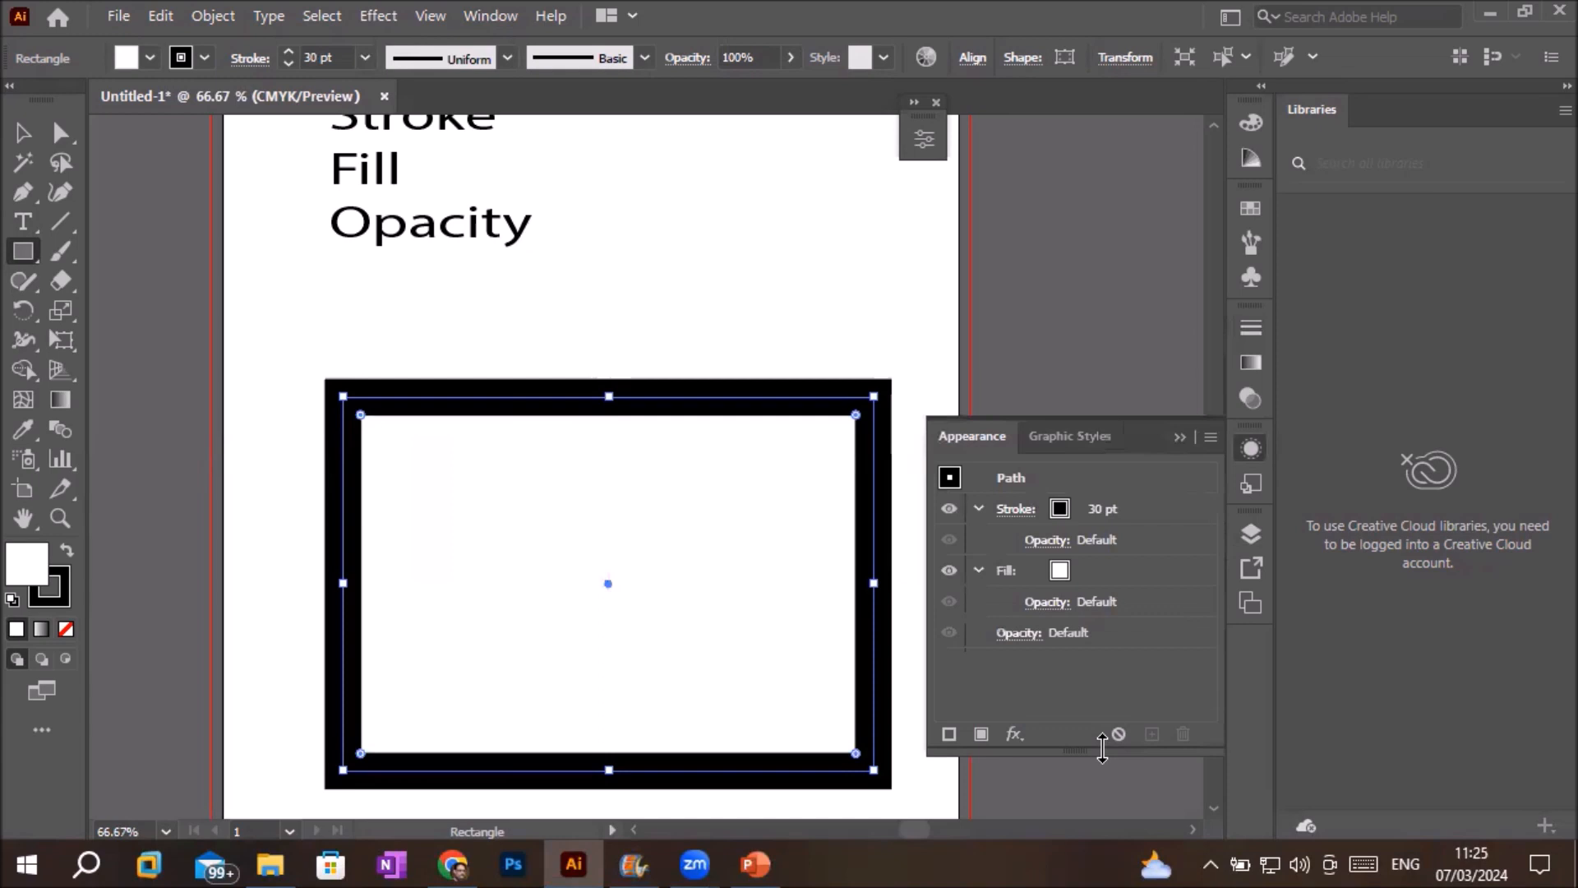
pyautogui.click(979, 509)
pyautogui.click(979, 538)
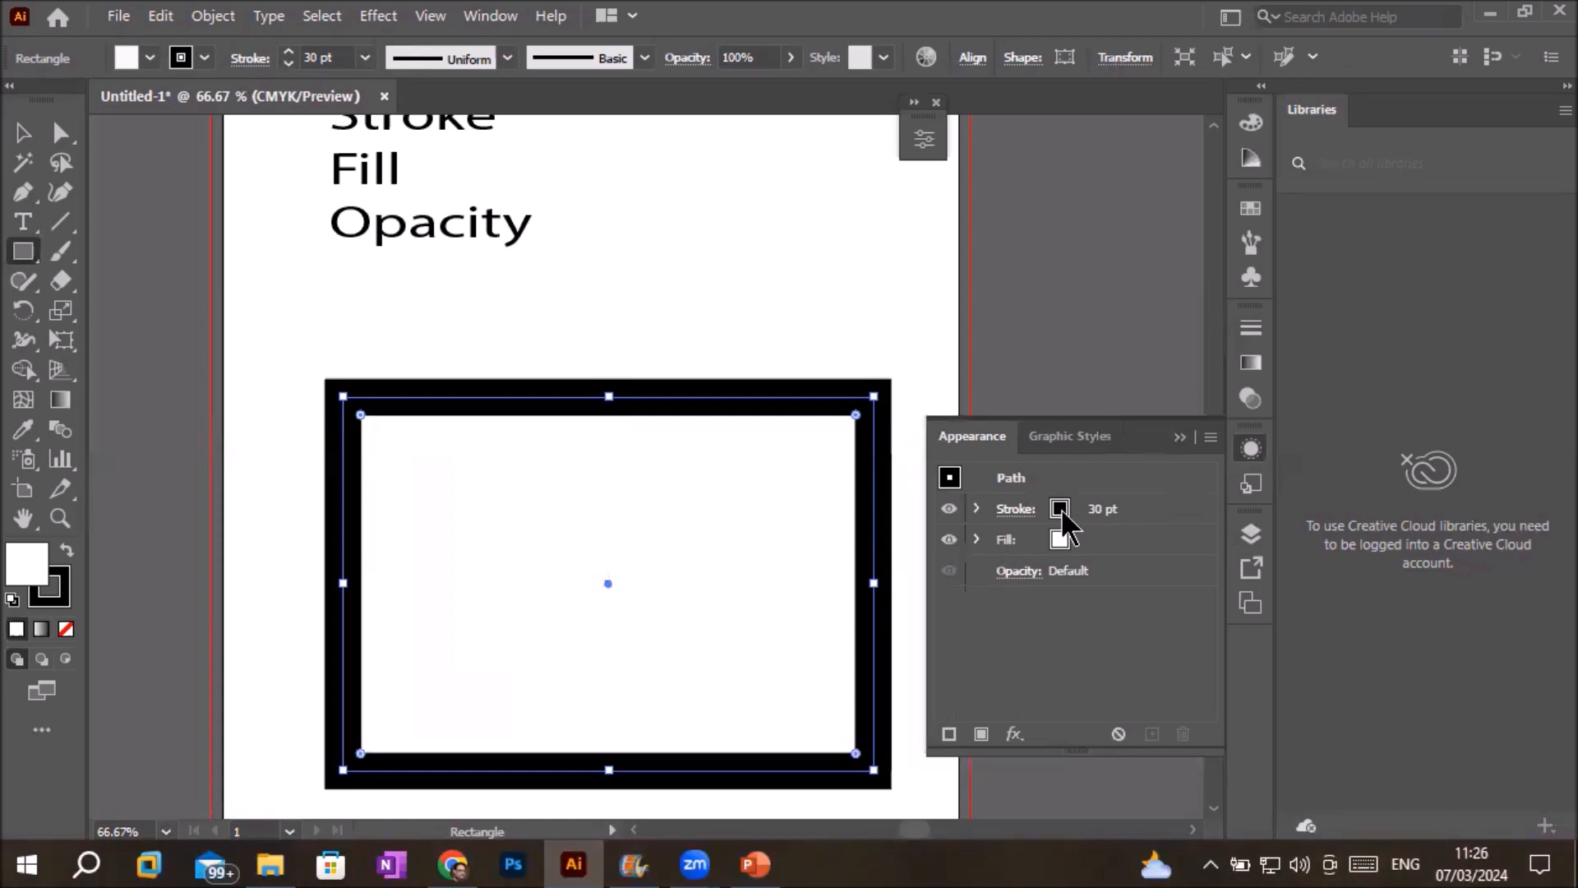
pyautogui.click(977, 508)
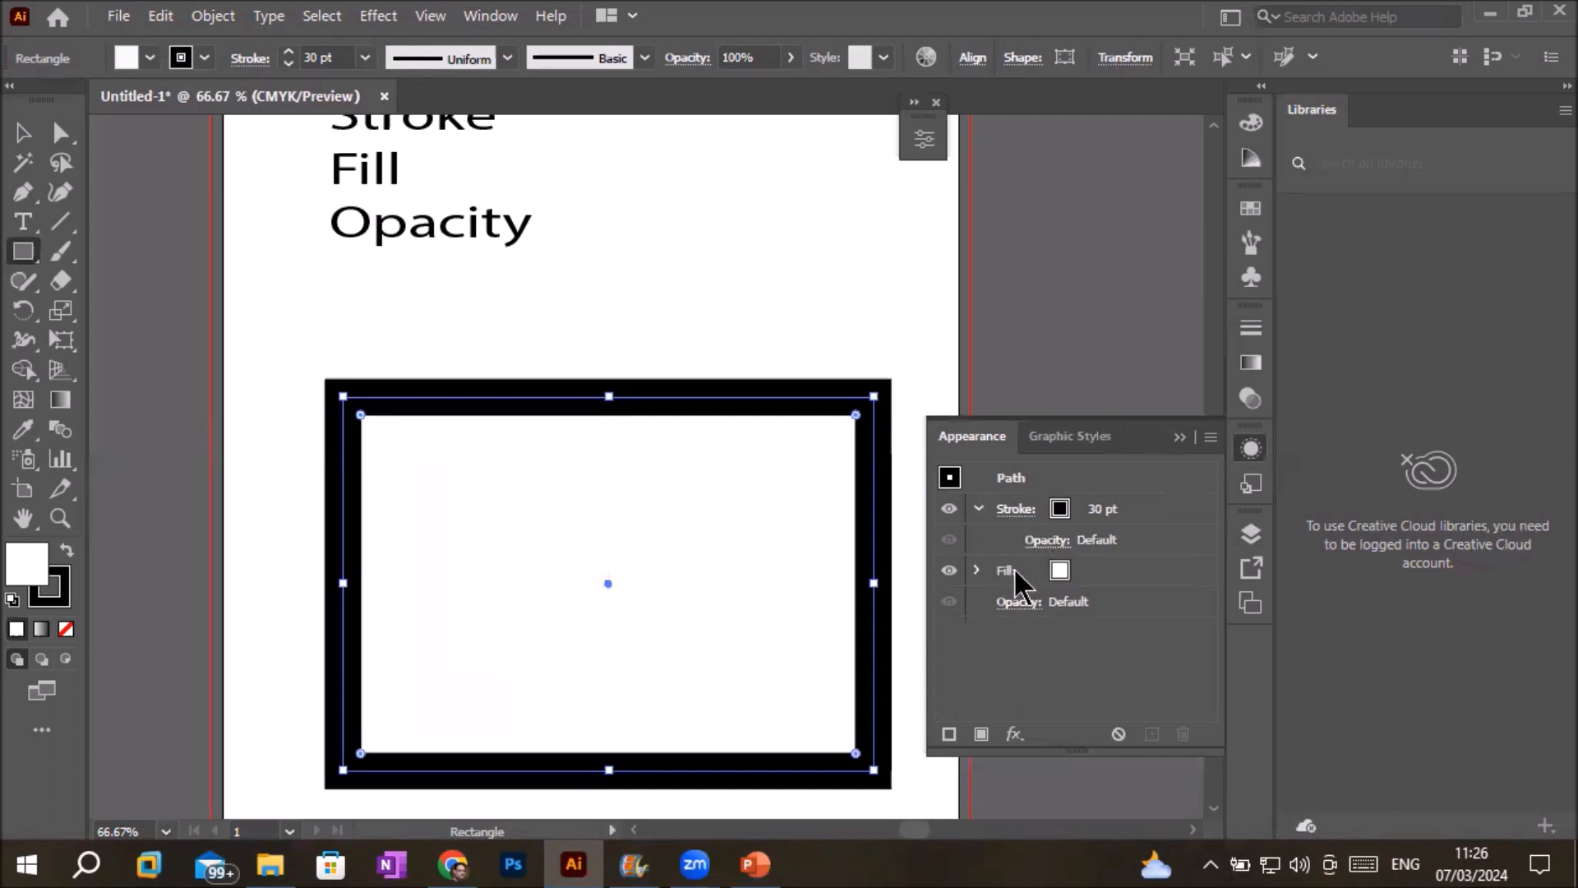
# Change the rectangle's fill to the light blue swatch through its Appearance attributes.
pyautogui.click(1060, 576)
pyautogui.click(1082, 573)
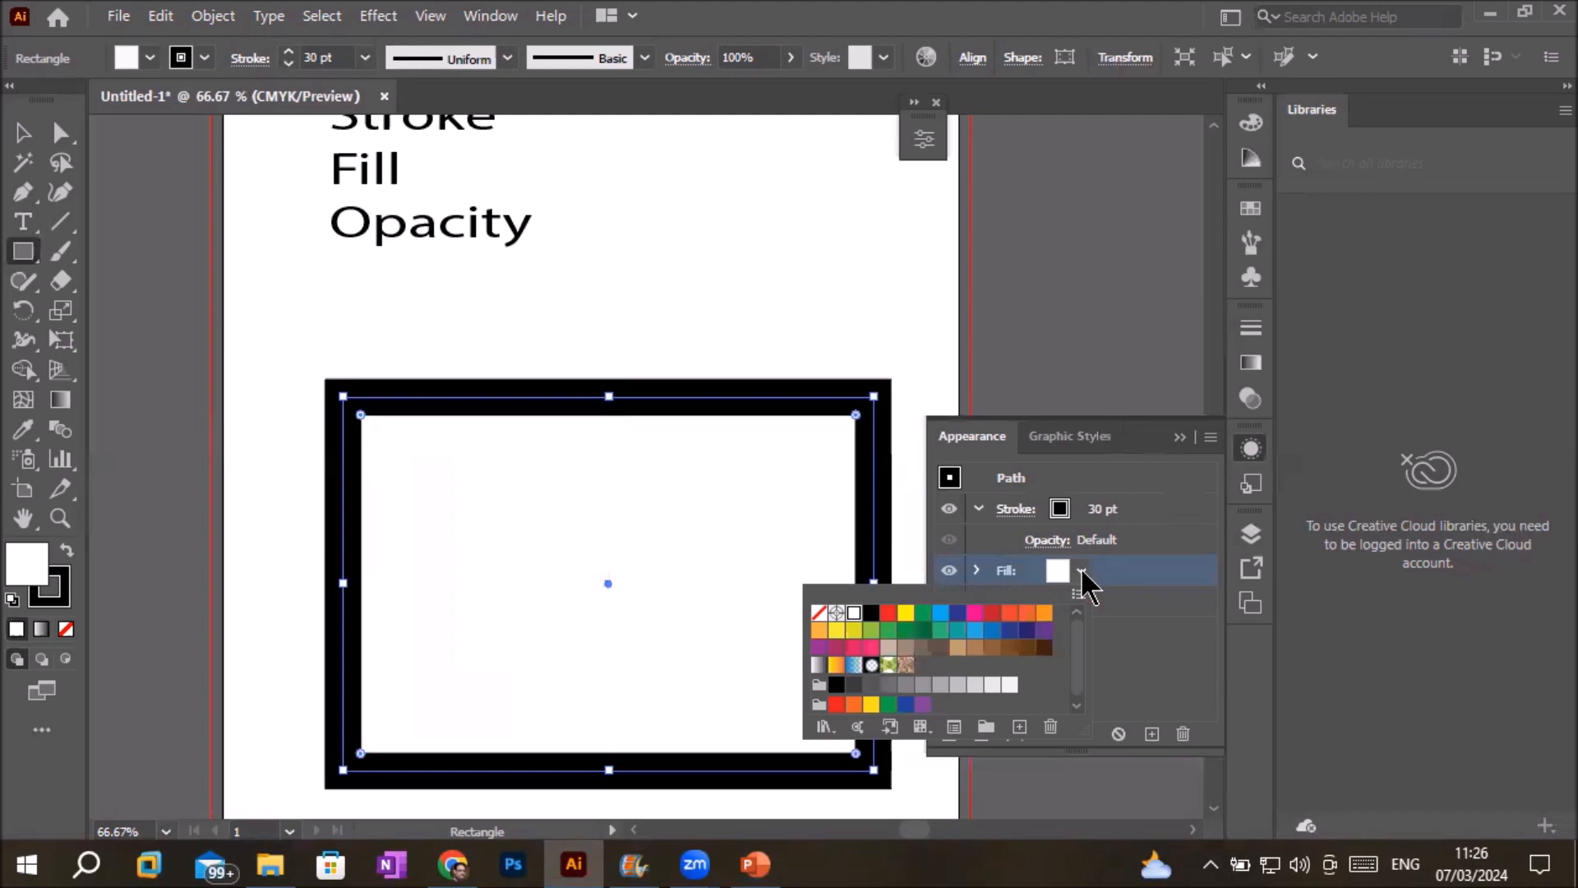
pyautogui.click(940, 613)
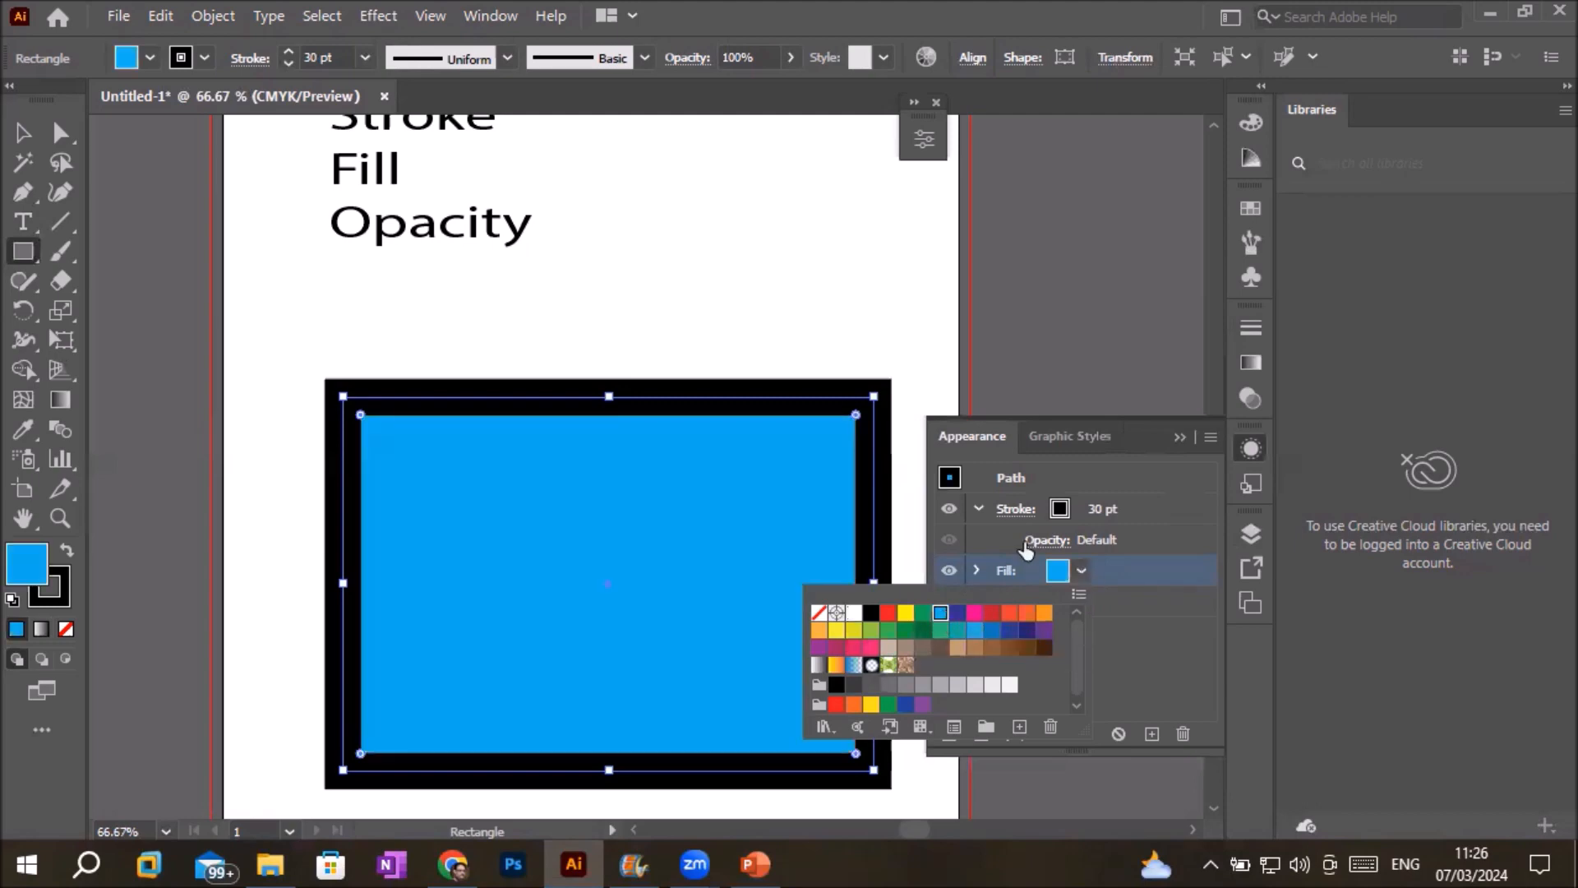
# Try a red stroke colour on the rectangle and set it back to black.
pyautogui.click(1058, 511)
pyautogui.click(1058, 512)
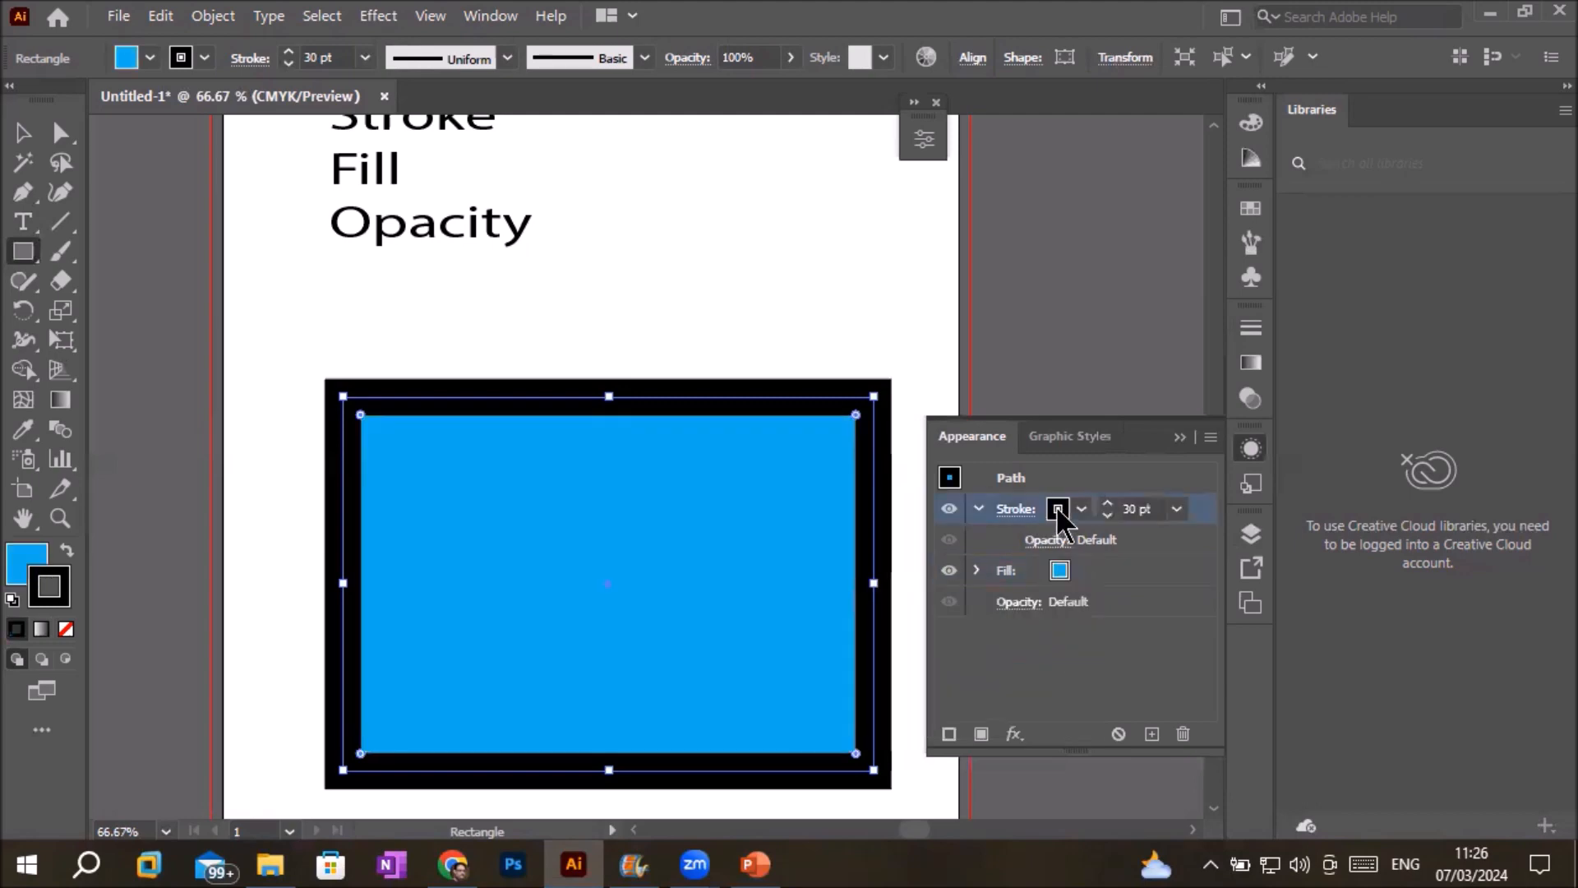
pyautogui.click(1081, 510)
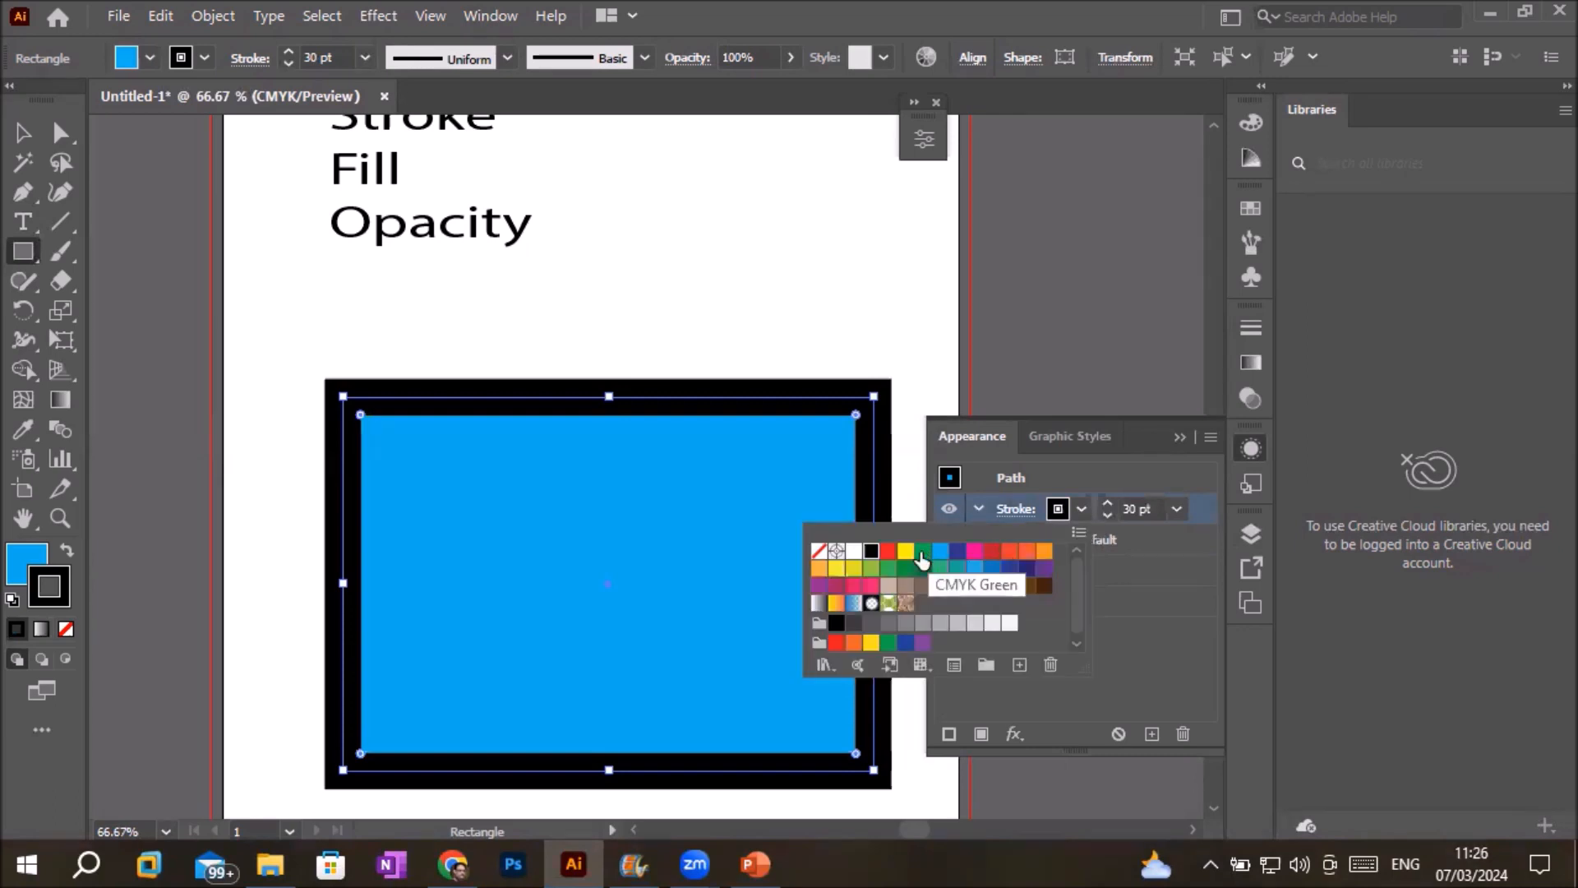
pyautogui.click(888, 551)
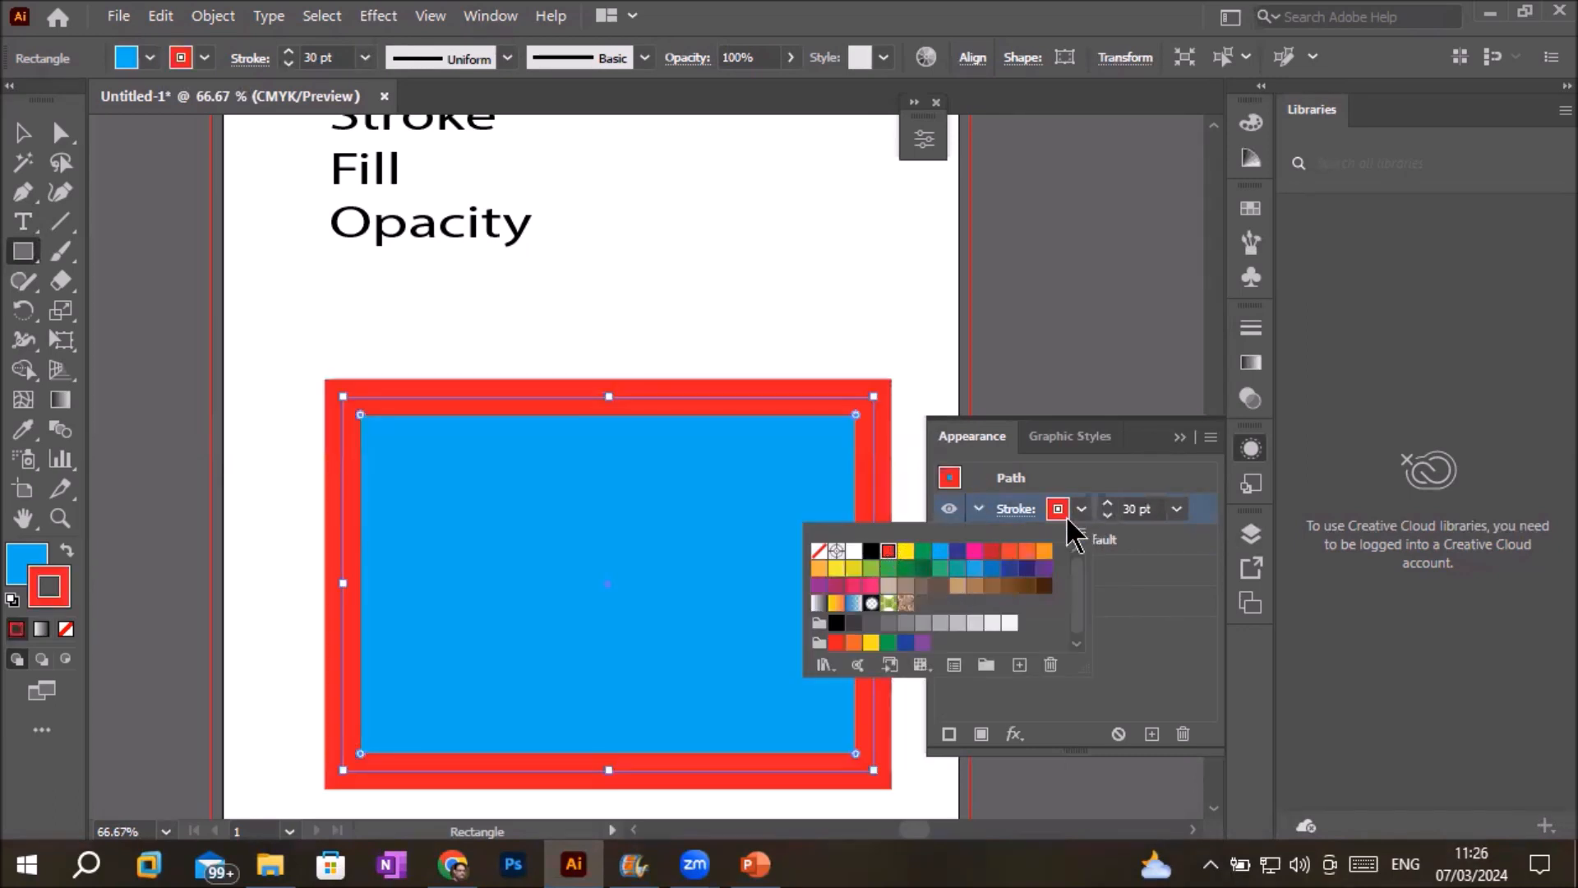
pyautogui.click(871, 551)
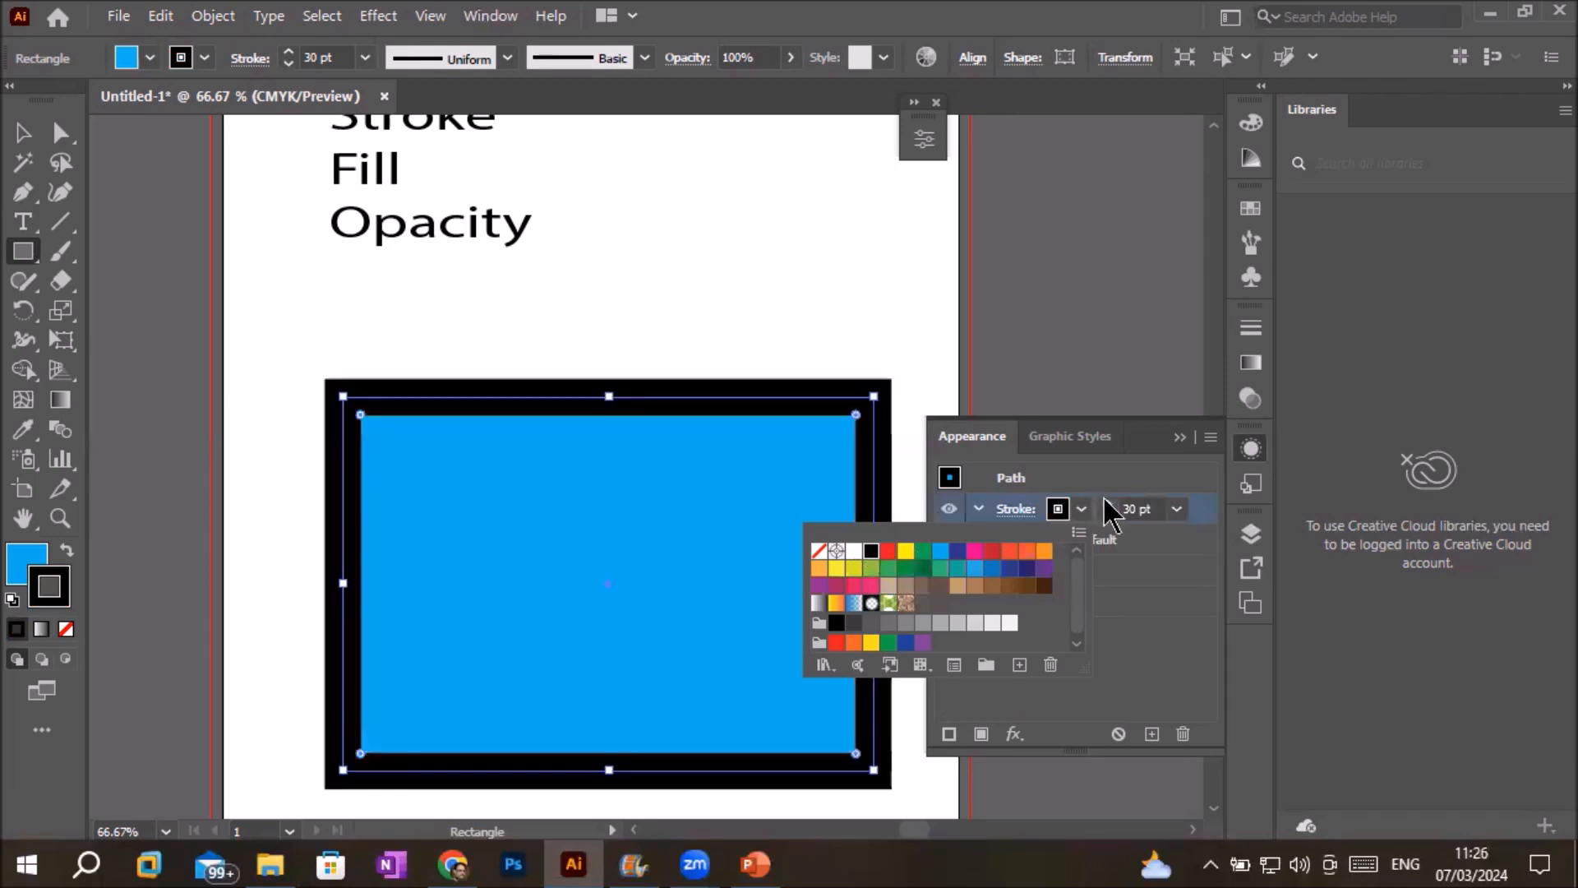
pyautogui.click(1110, 486)
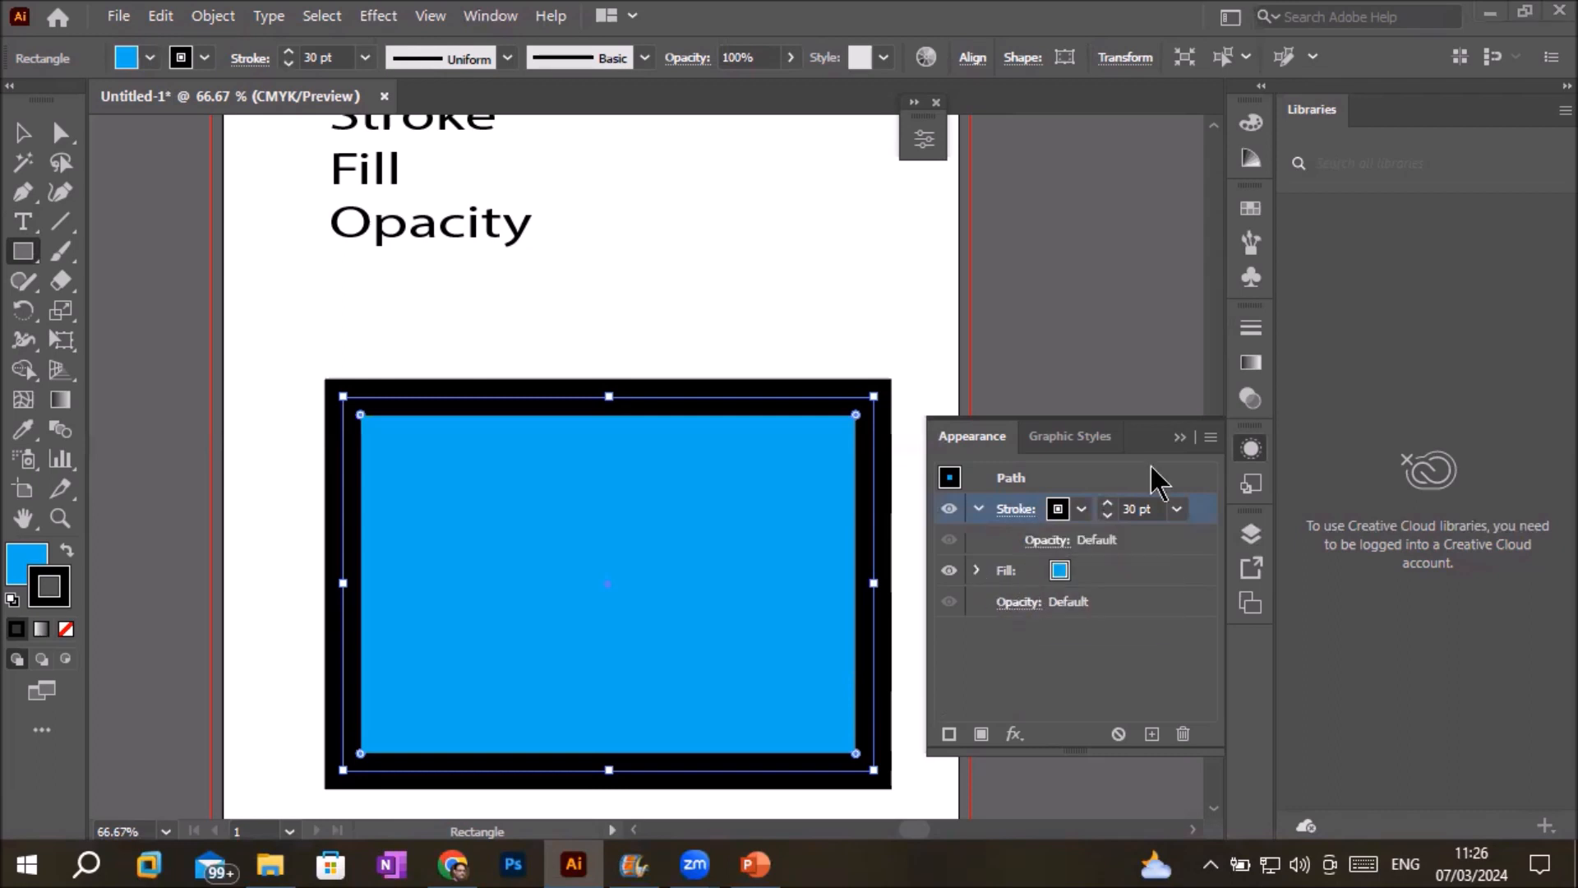
# Expand the rectangle's Fill entry in the Appearance attributes and inspect its opacity slider.
pyautogui.click(977, 570)
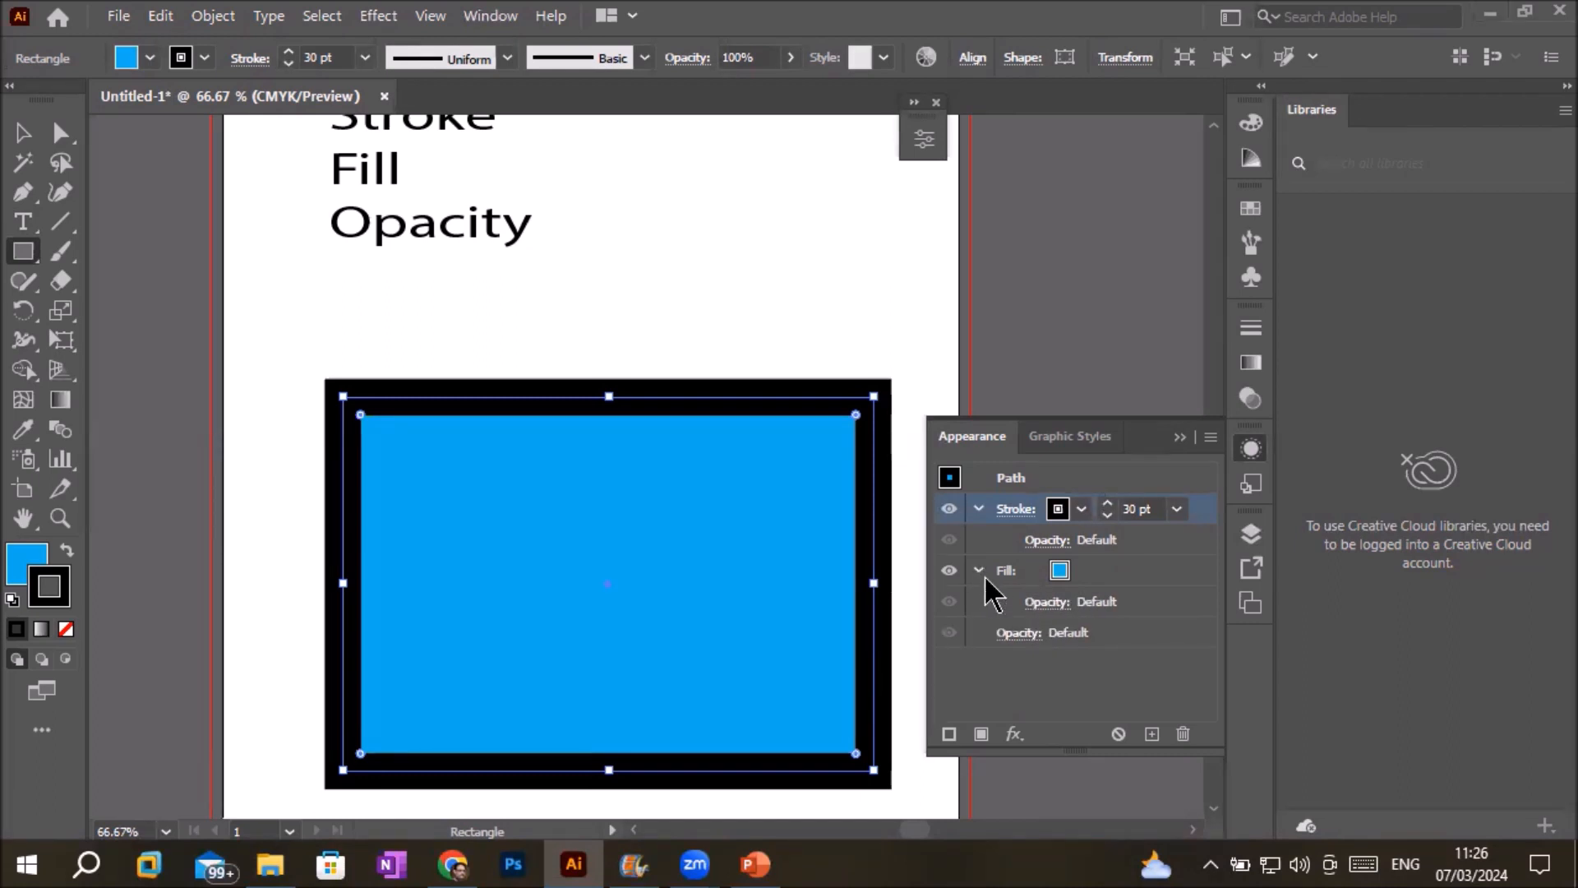
pyautogui.click(1042, 605)
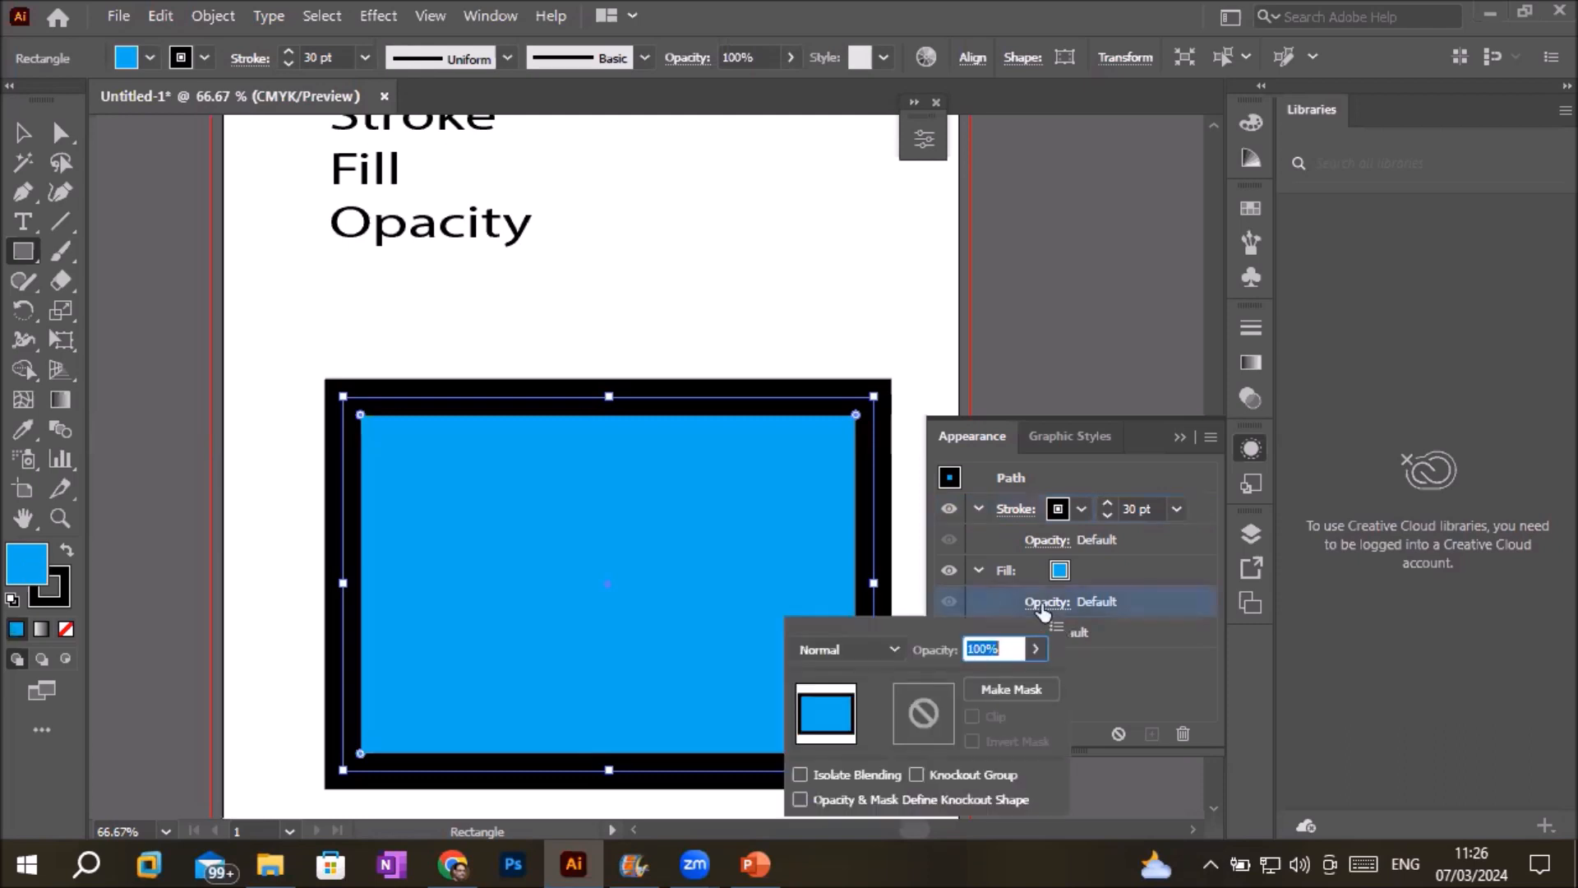
pyautogui.click(1036, 649)
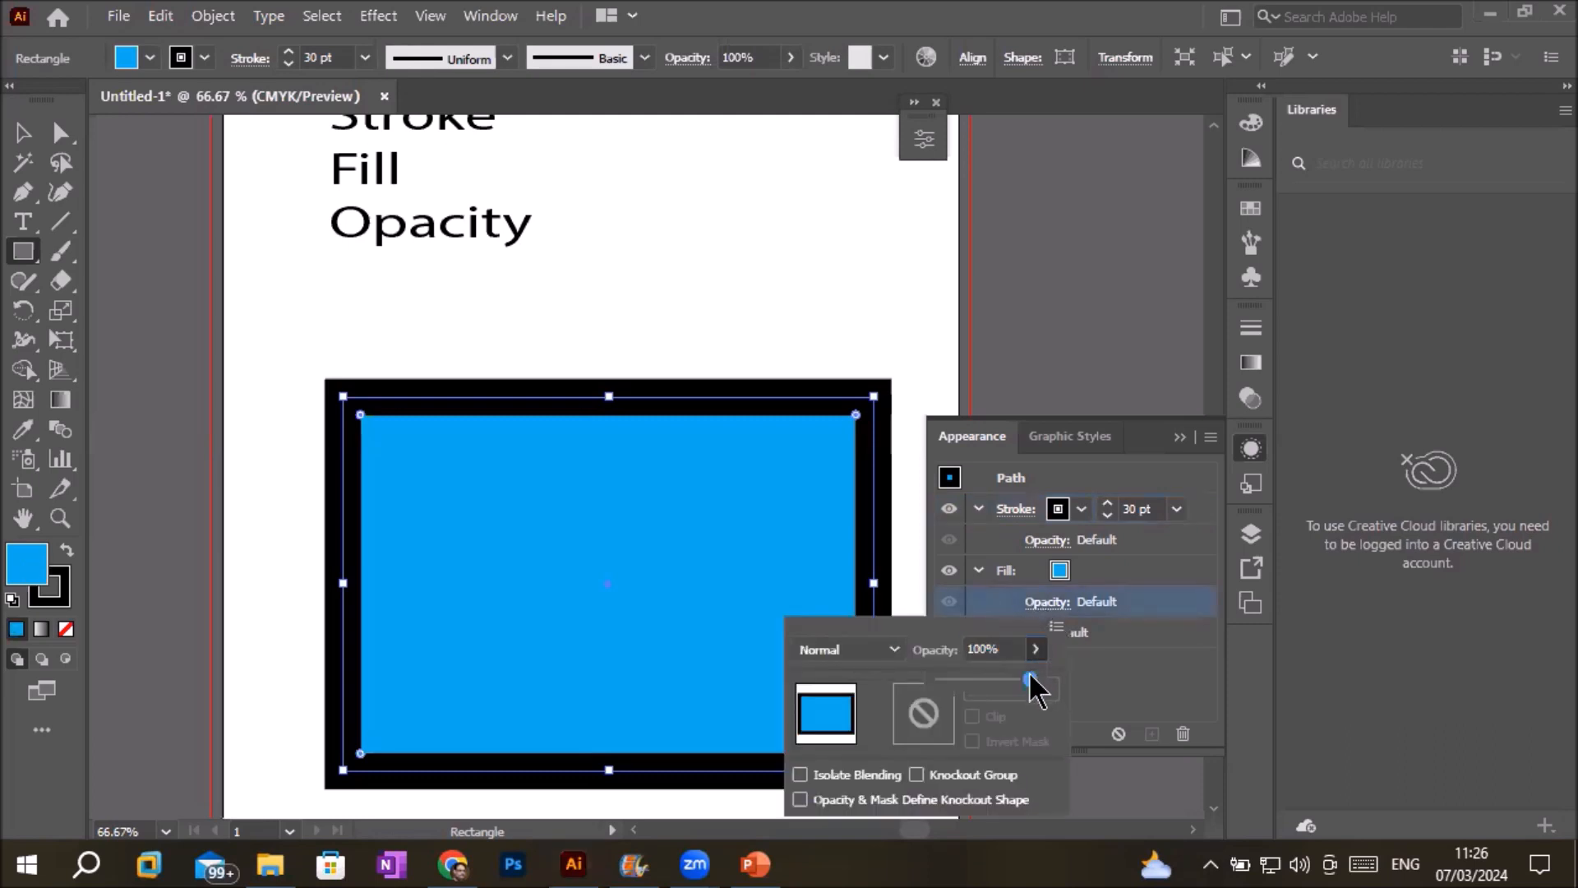
pyautogui.moveTo(1033, 678)
pyautogui.mouseDown()
pyautogui.moveTo(958, 677)
pyautogui.moveTo(1034, 680)
pyautogui.mouseUp()
pyautogui.click(1094, 569)
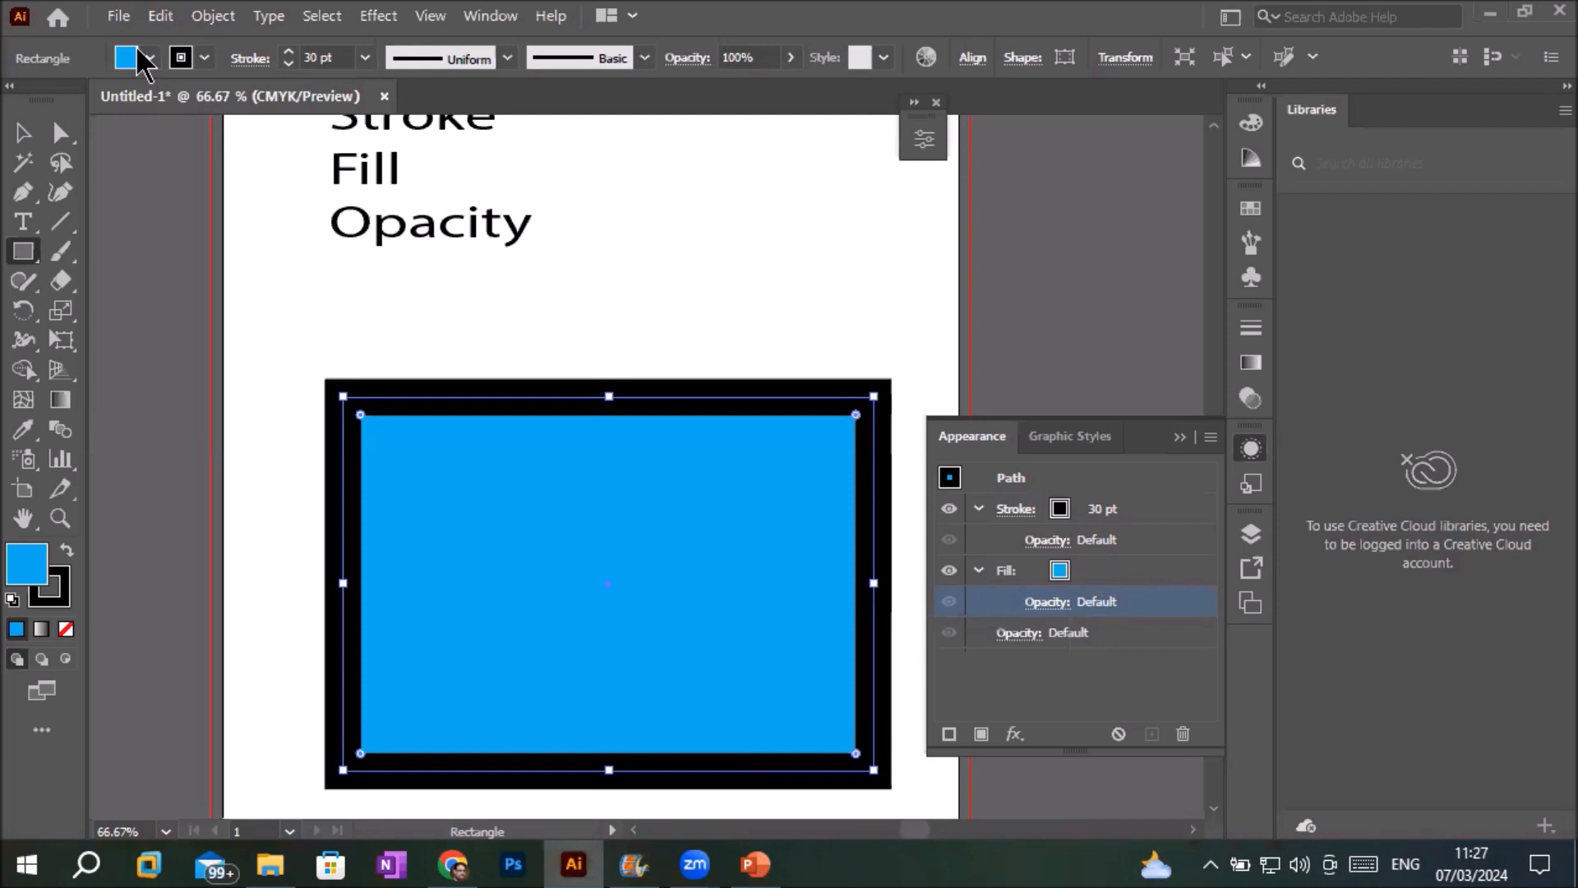
# Place family photo.png from the Transparent PNG folder inside Images over the blue area of the rectangle.
pyautogui.click(118, 15)
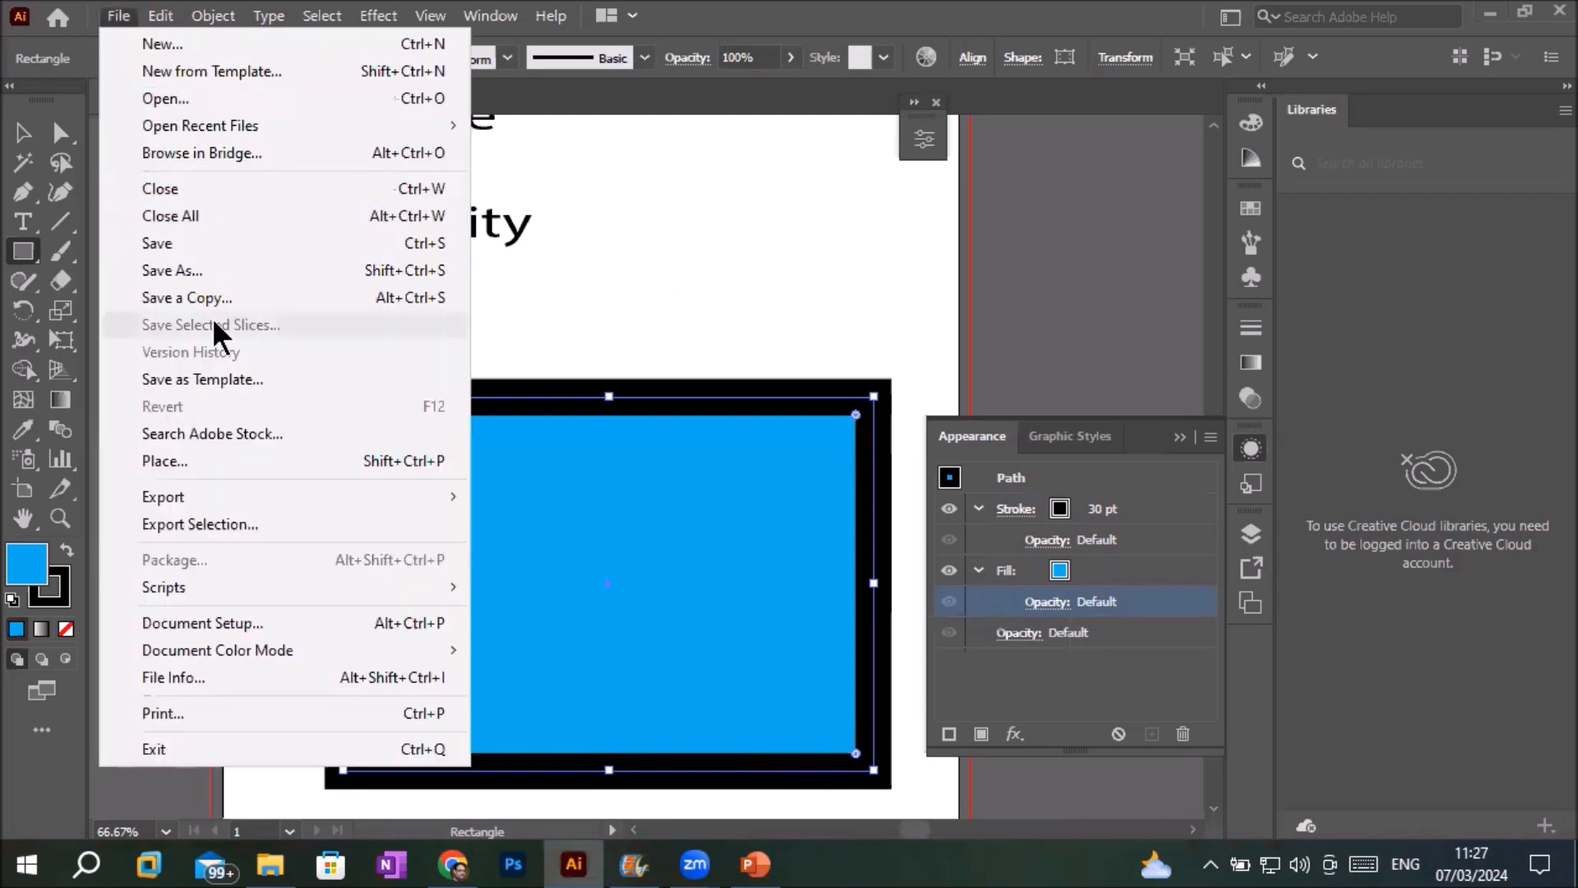
pyautogui.click(217, 456)
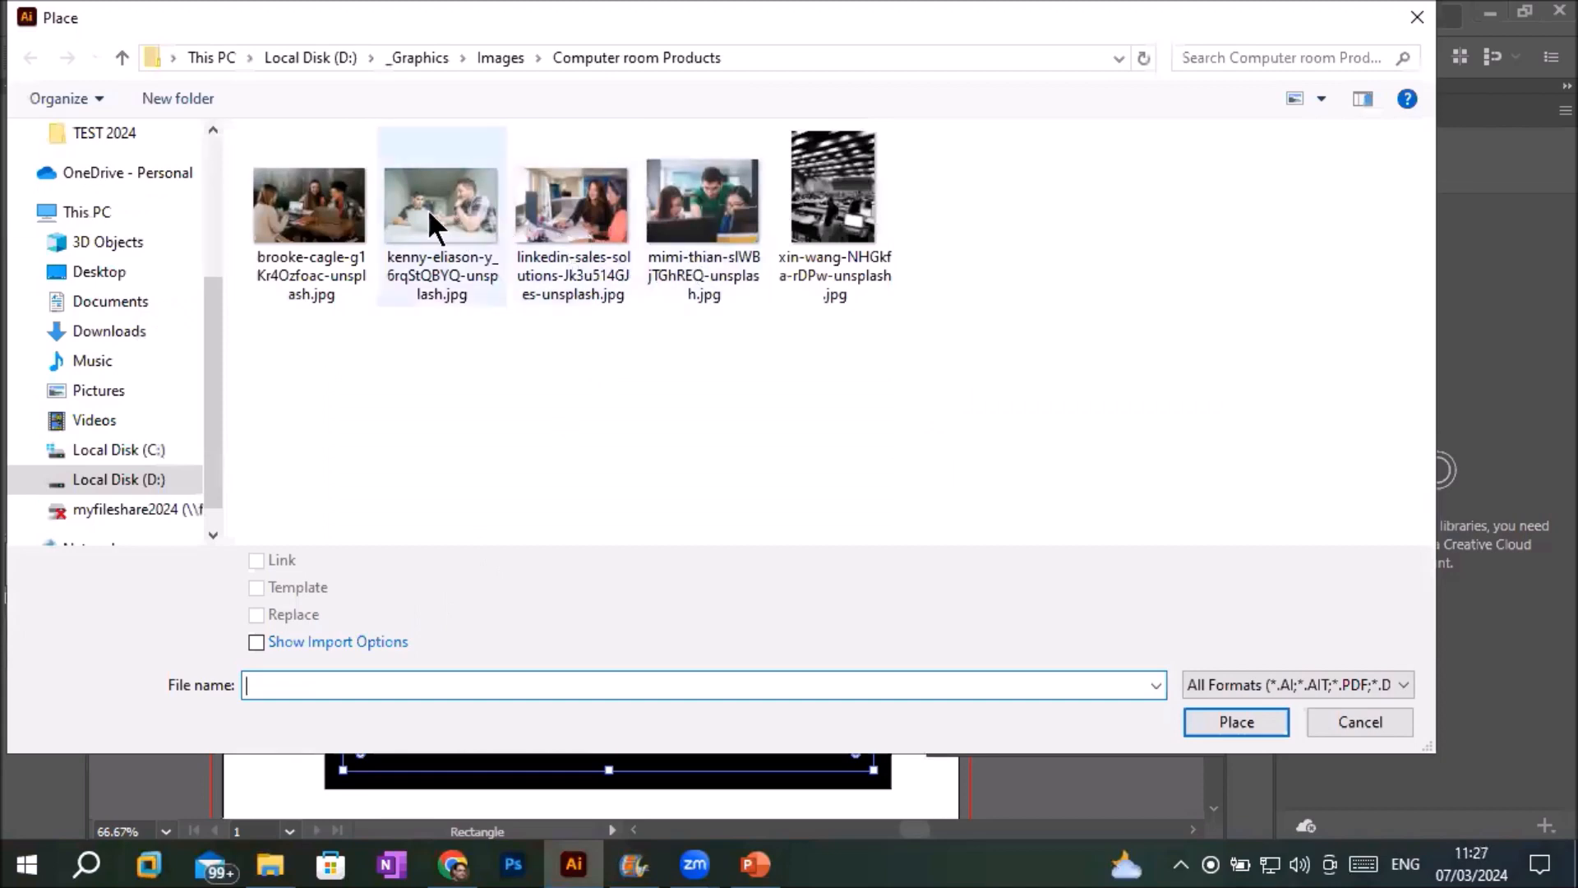
pyautogui.click(501, 58)
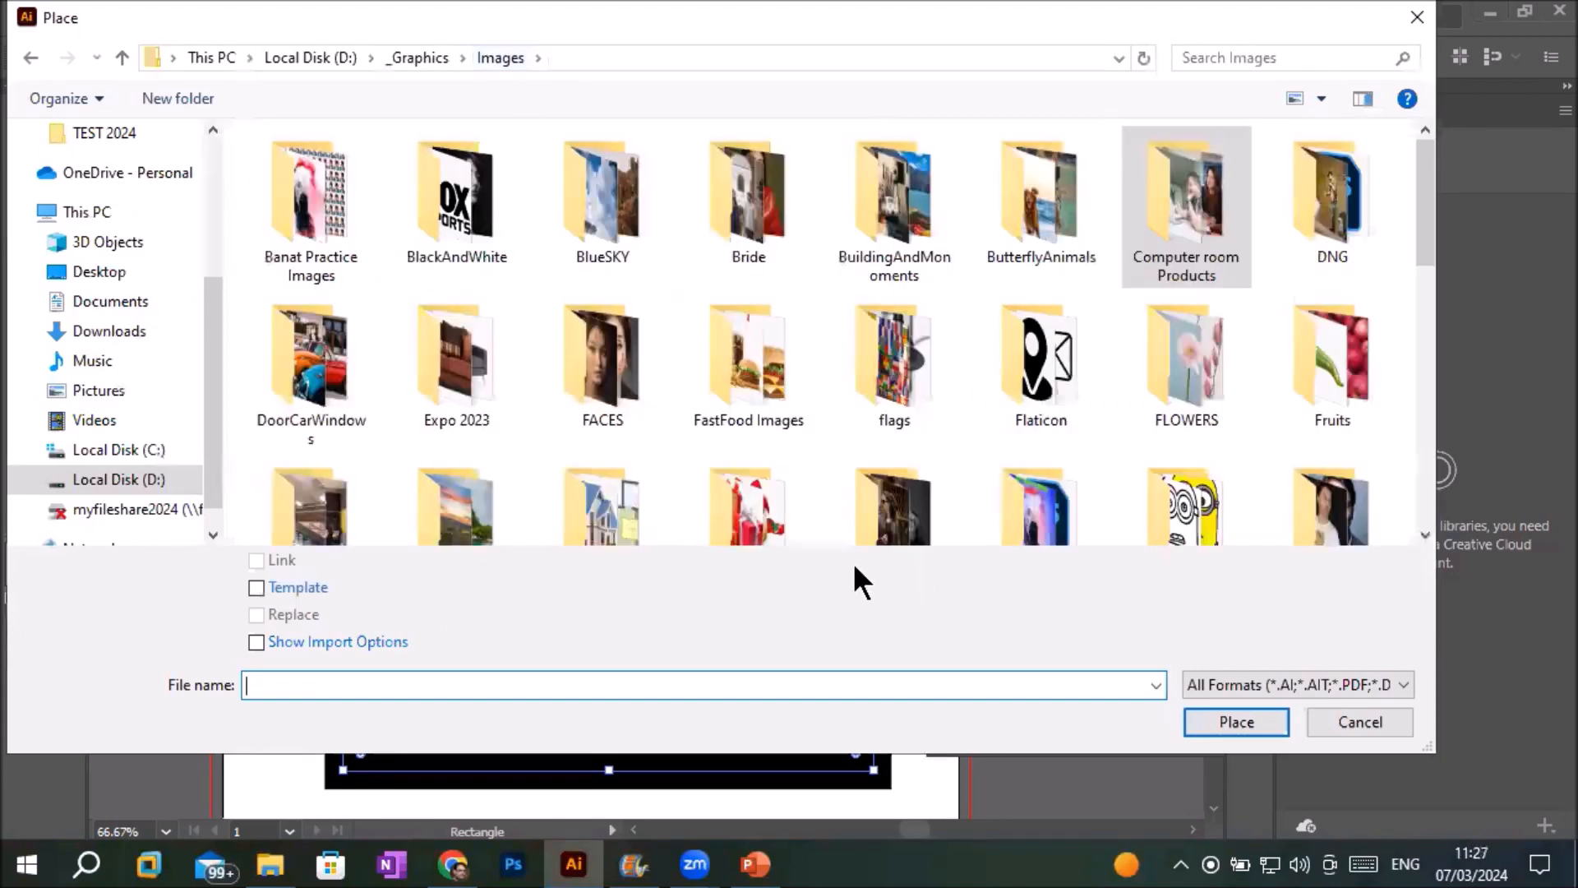
pyautogui.scroll(-2, 677, 474)
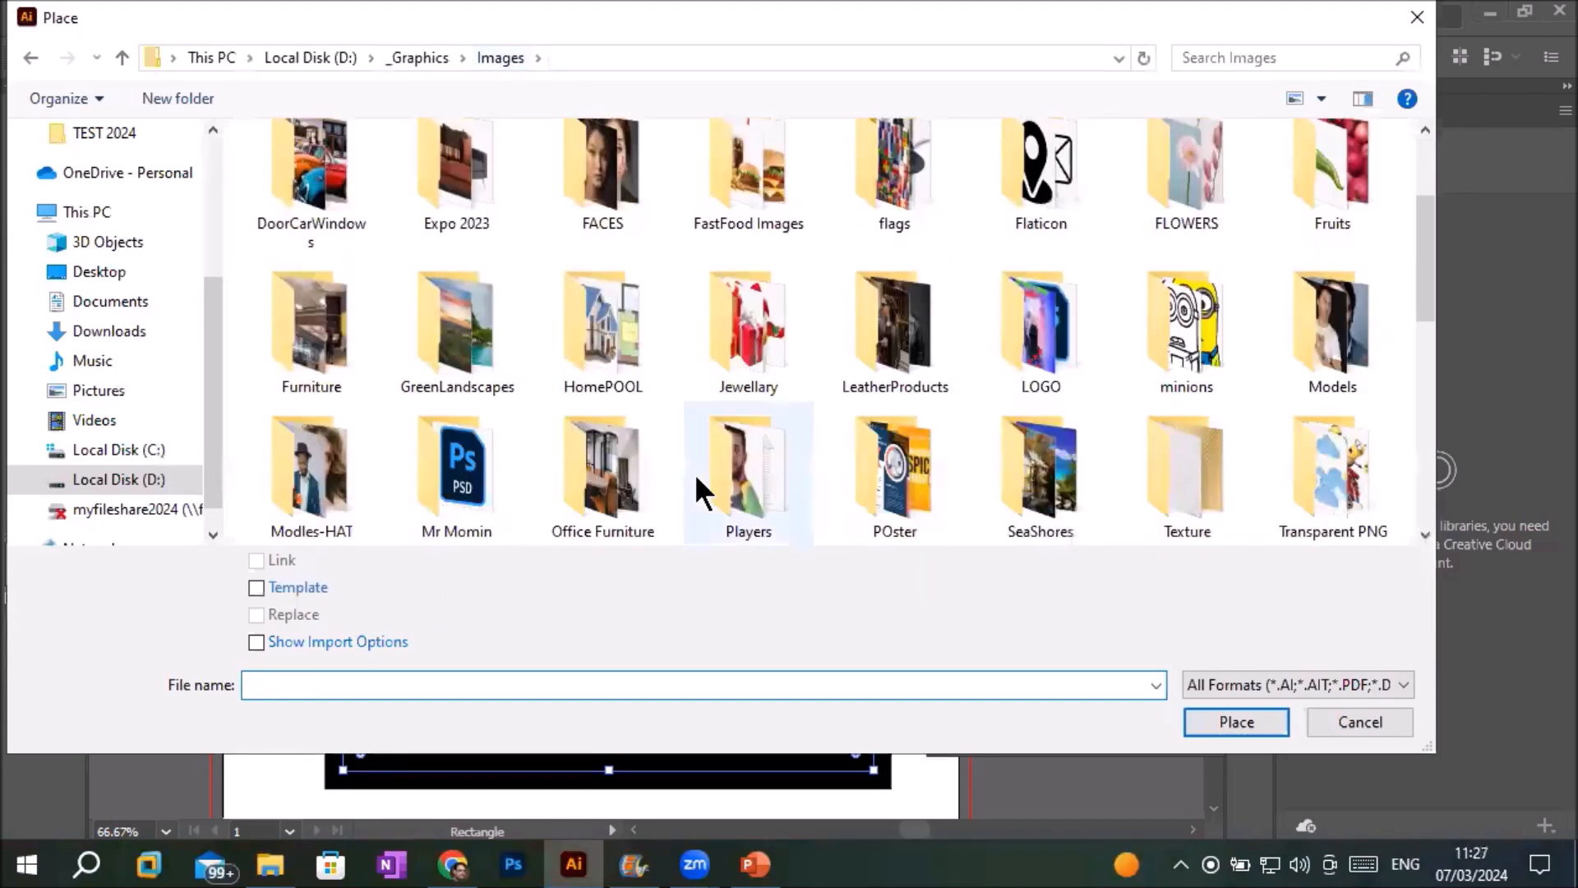
pyautogui.scroll(-2, 692, 471)
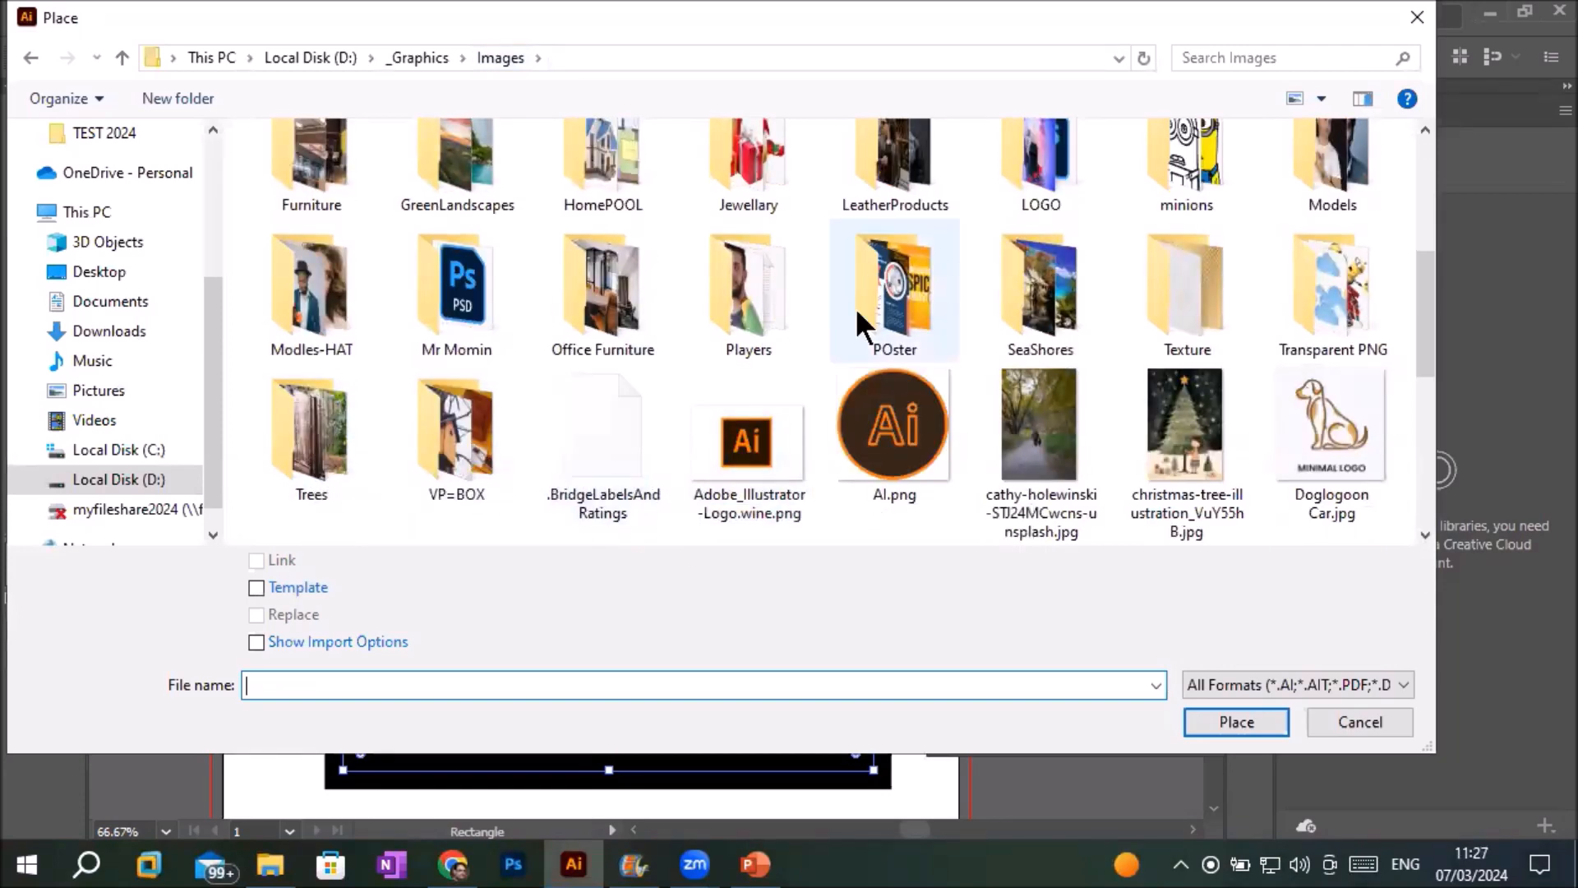
pyautogui.doubleClick(1332, 296)
pyautogui.doubleClick(603, 386)
pyautogui.click(434, 451)
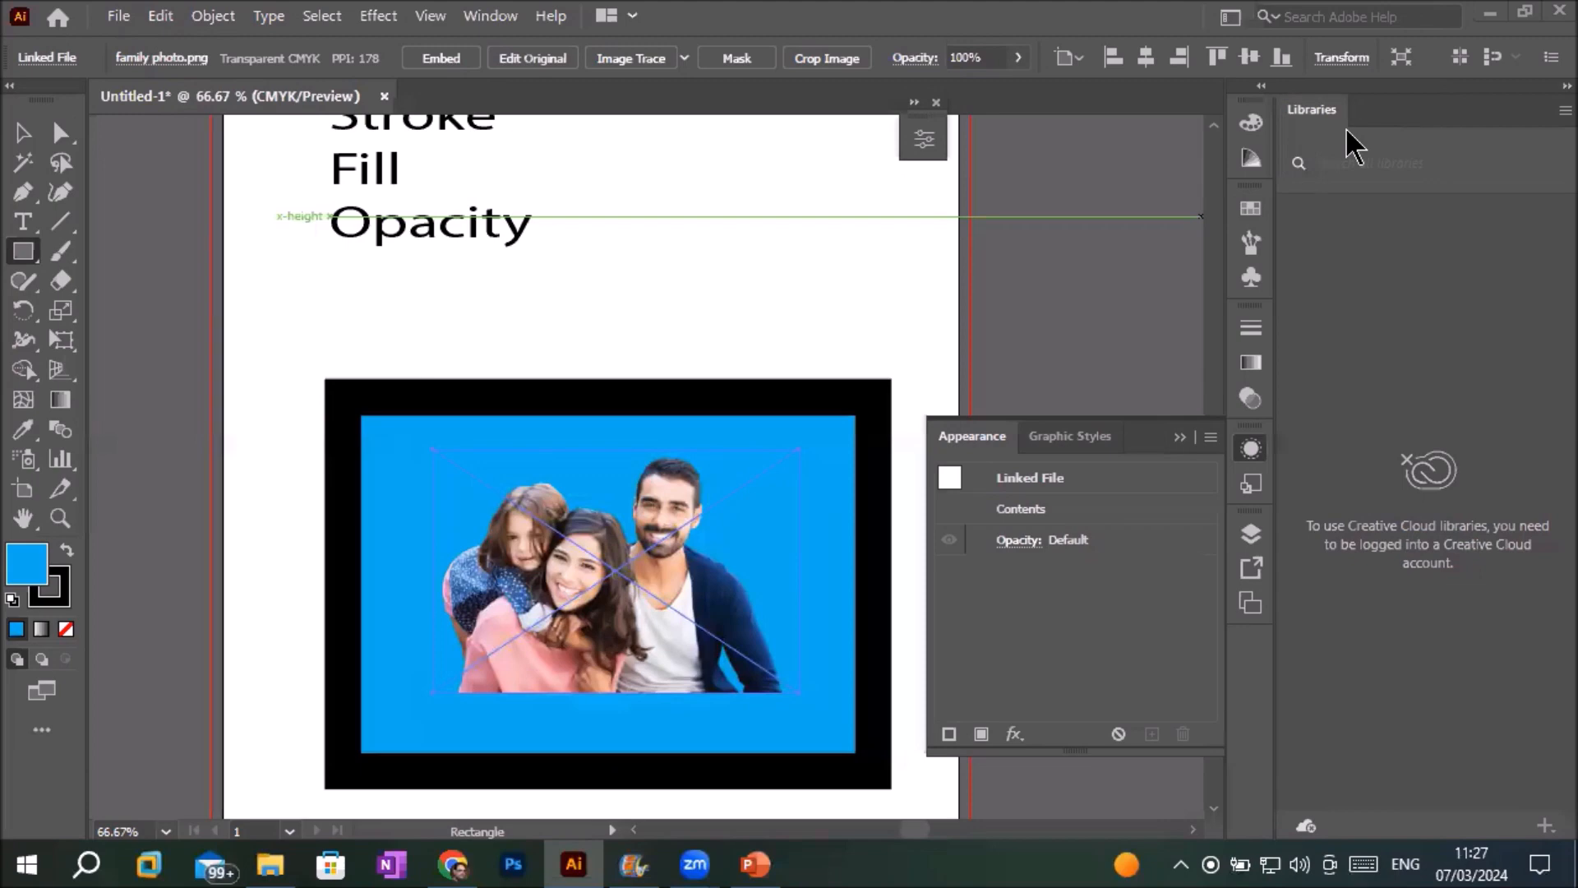
# Move the linked family photo below the rectangle in Layer 1's stacking order, and collapse the Layers panel.
pyautogui.click(1251, 605)
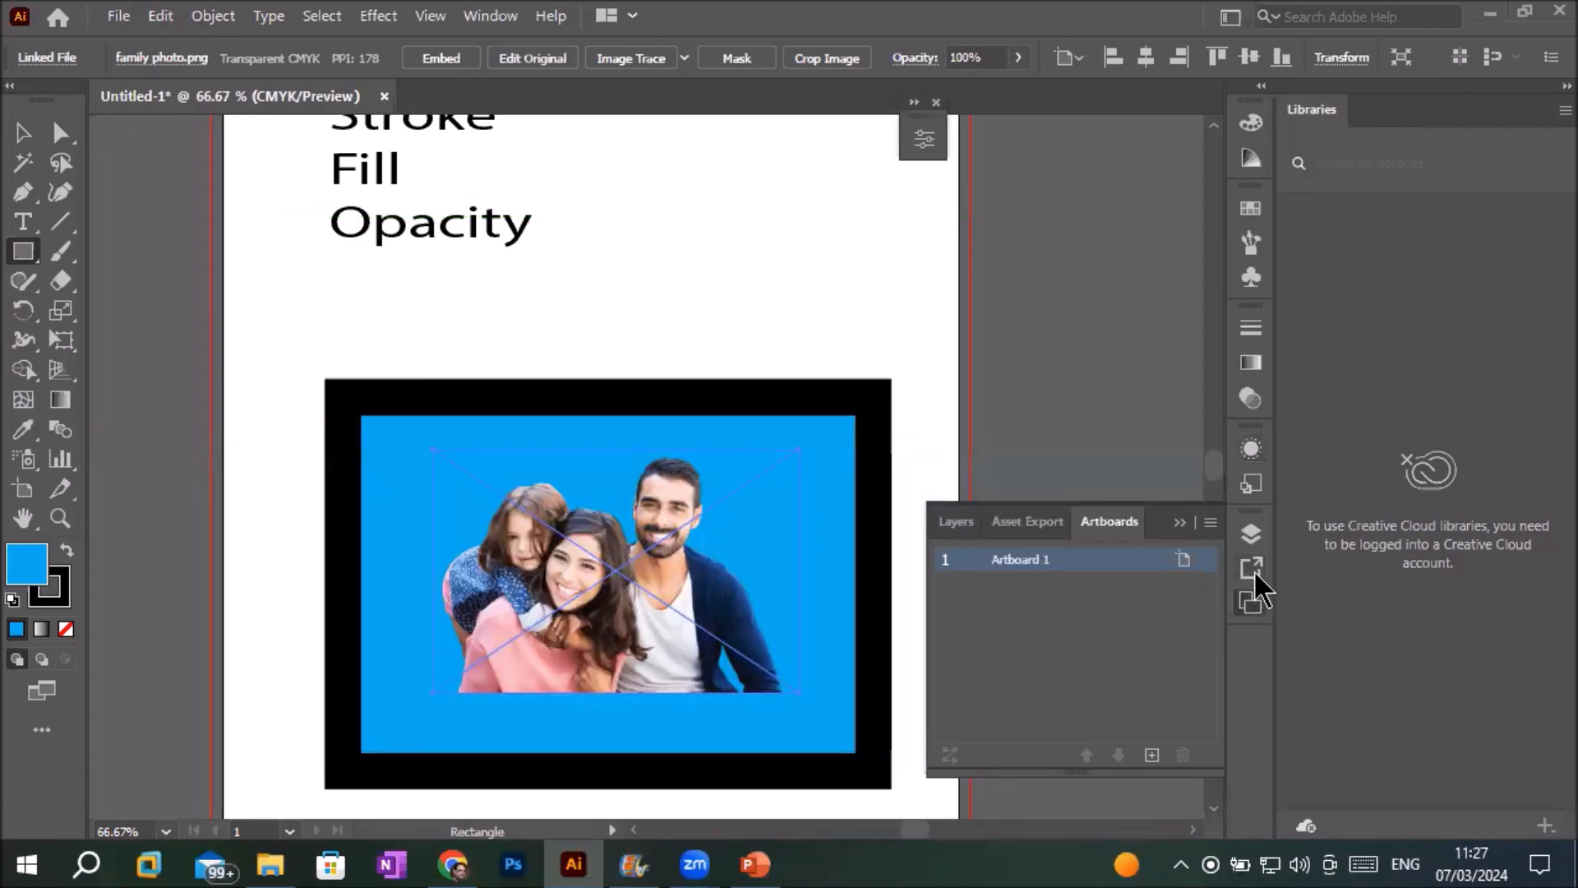
pyautogui.click(1255, 570)
pyautogui.click(1260, 533)
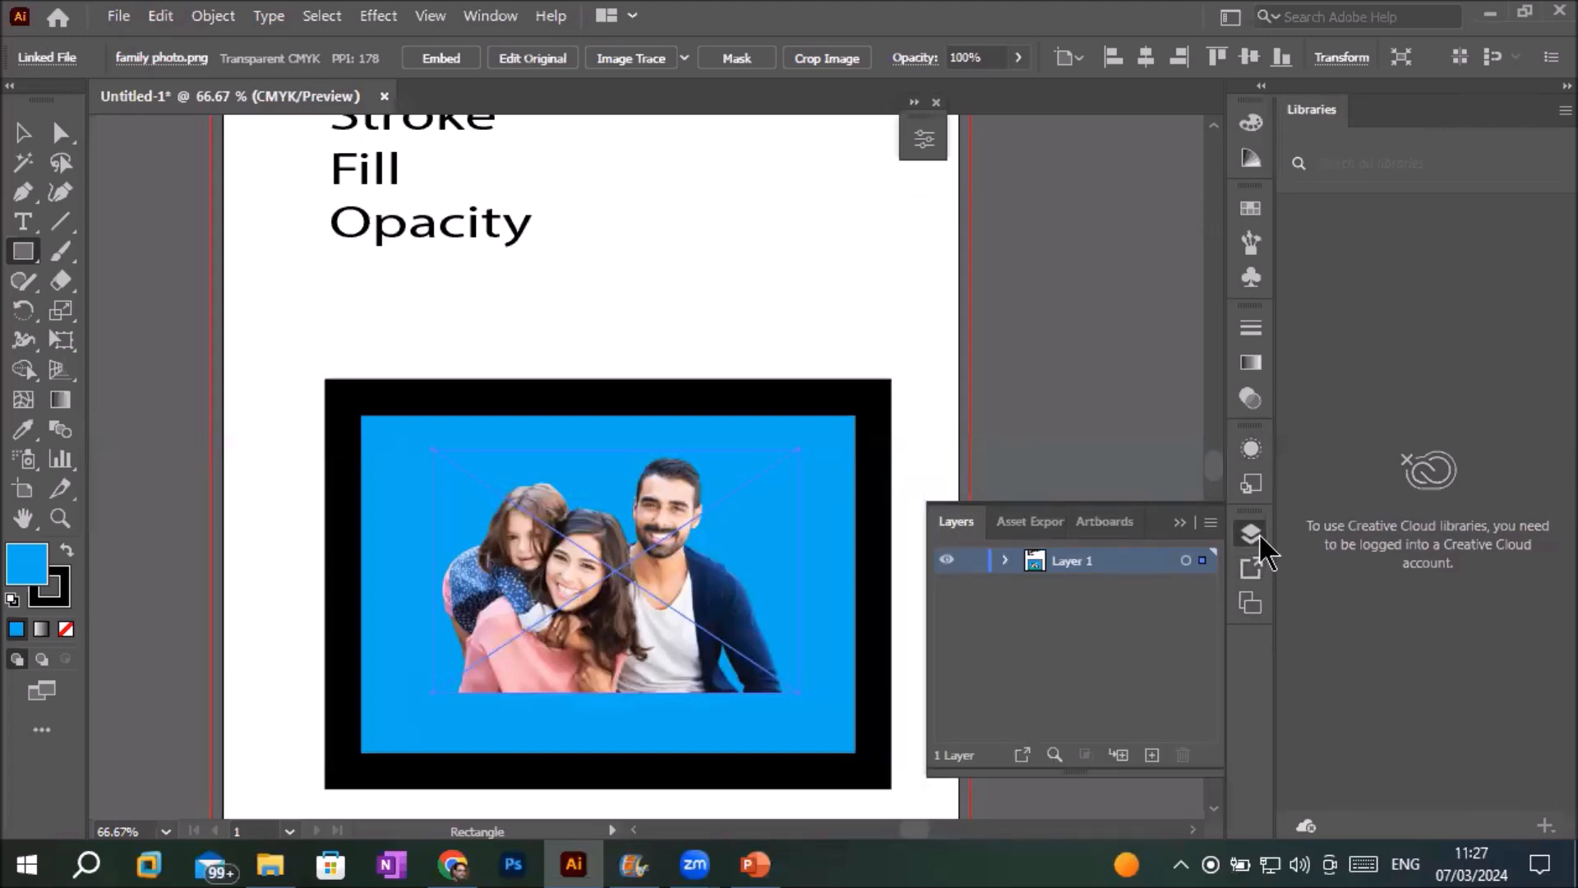
pyautogui.click(1004, 560)
pyautogui.moveTo(1073, 621); pyautogui.dragTo(1078, 620)
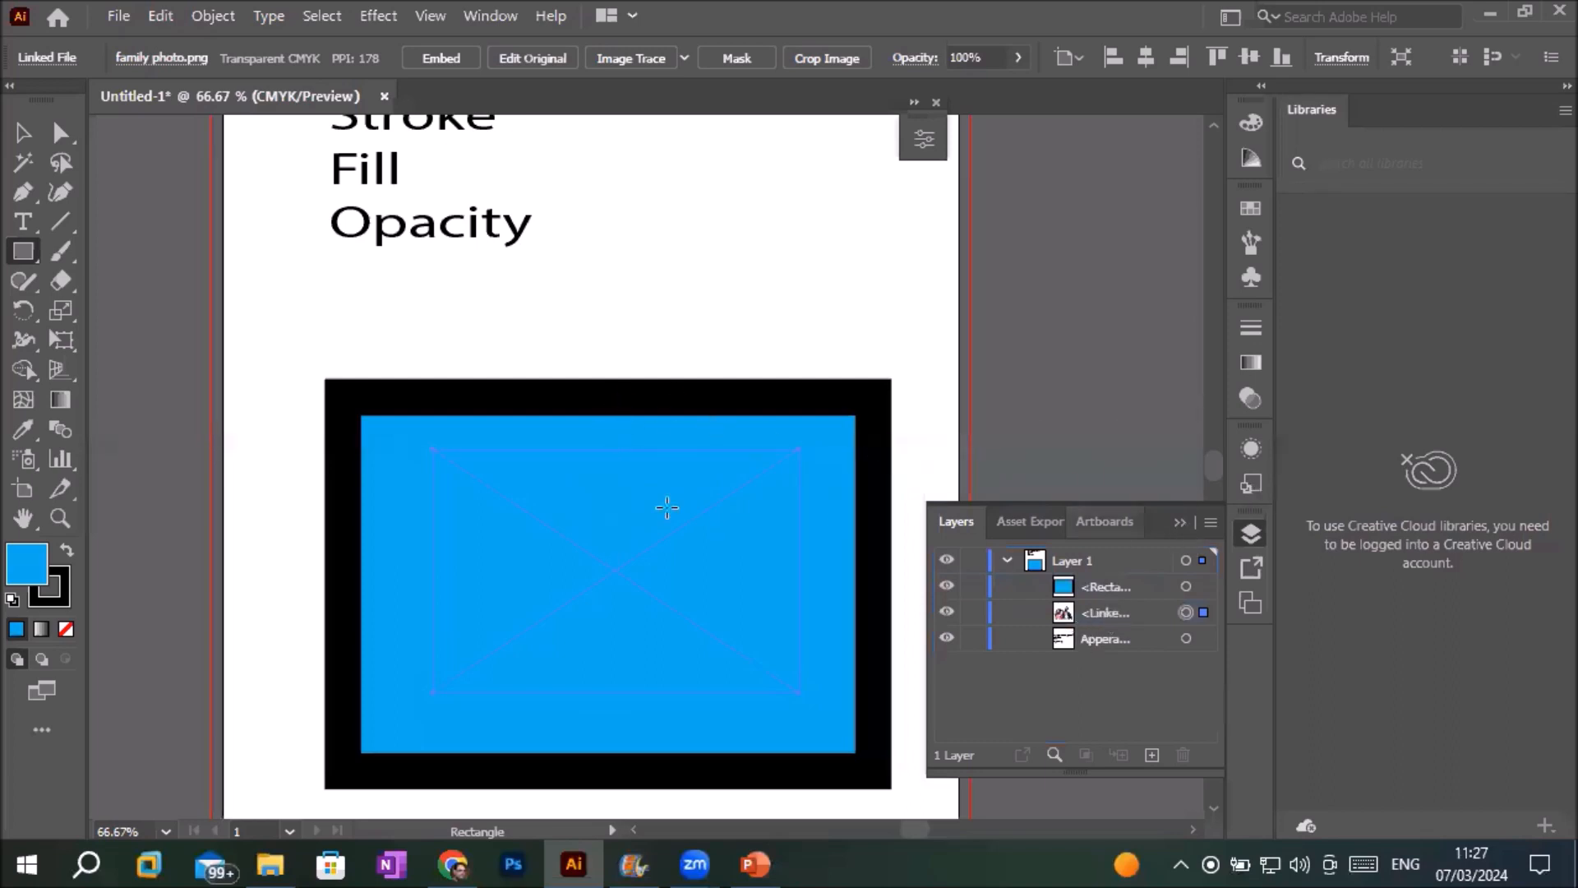
pyautogui.click(1181, 522)
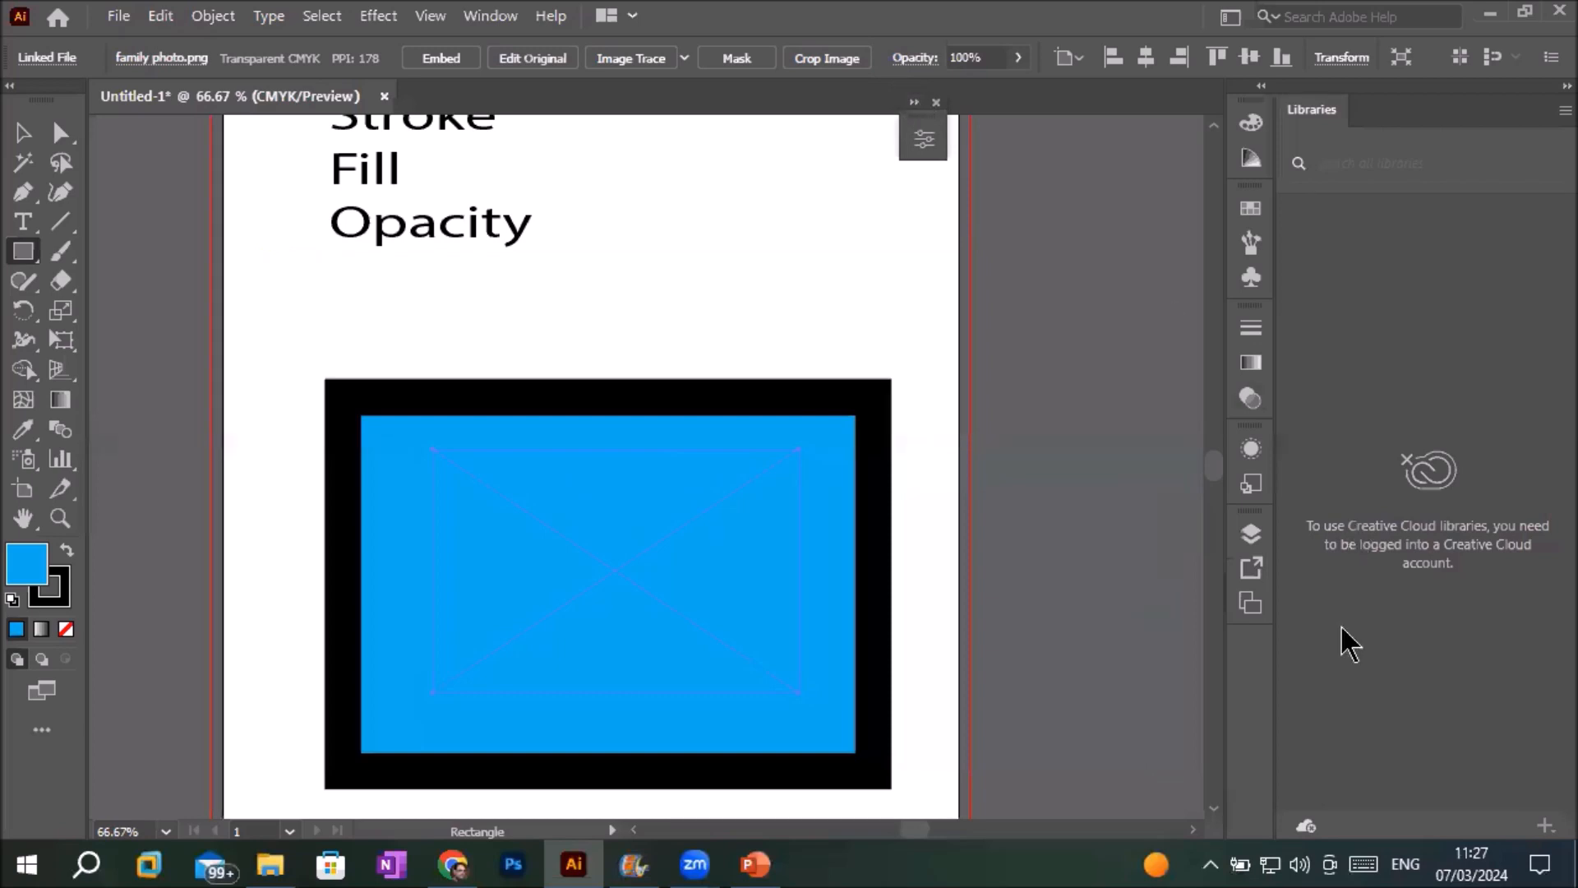
# Select the blue rectangle and display its attributes in both the Properties and Appearance panels.
pyautogui.click(916, 104)
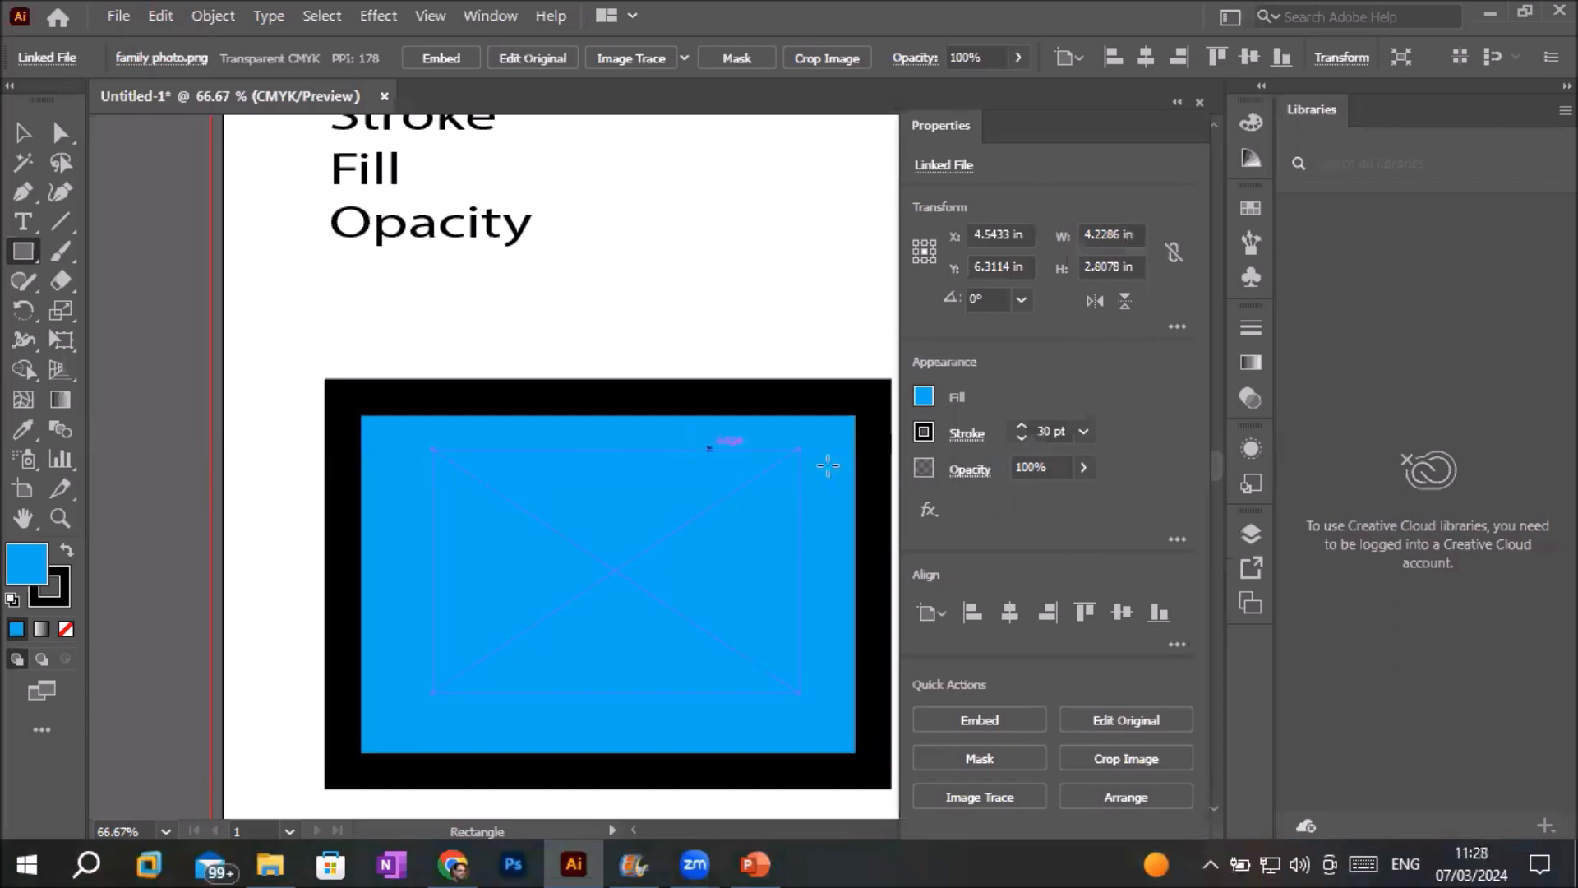
pyautogui.click(23, 133)
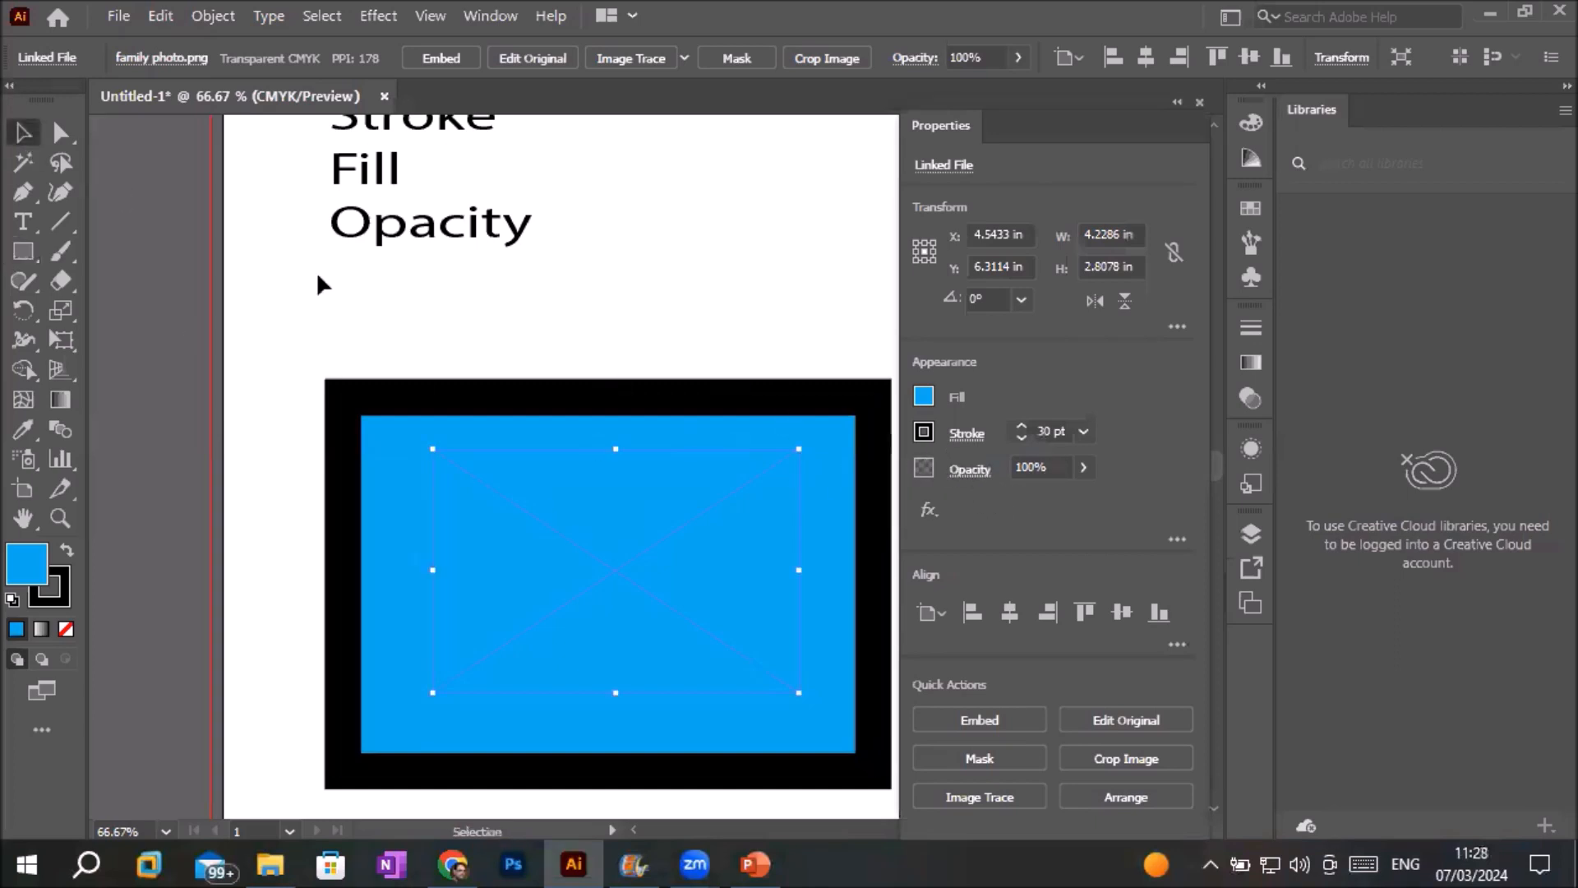
pyautogui.click(674, 407)
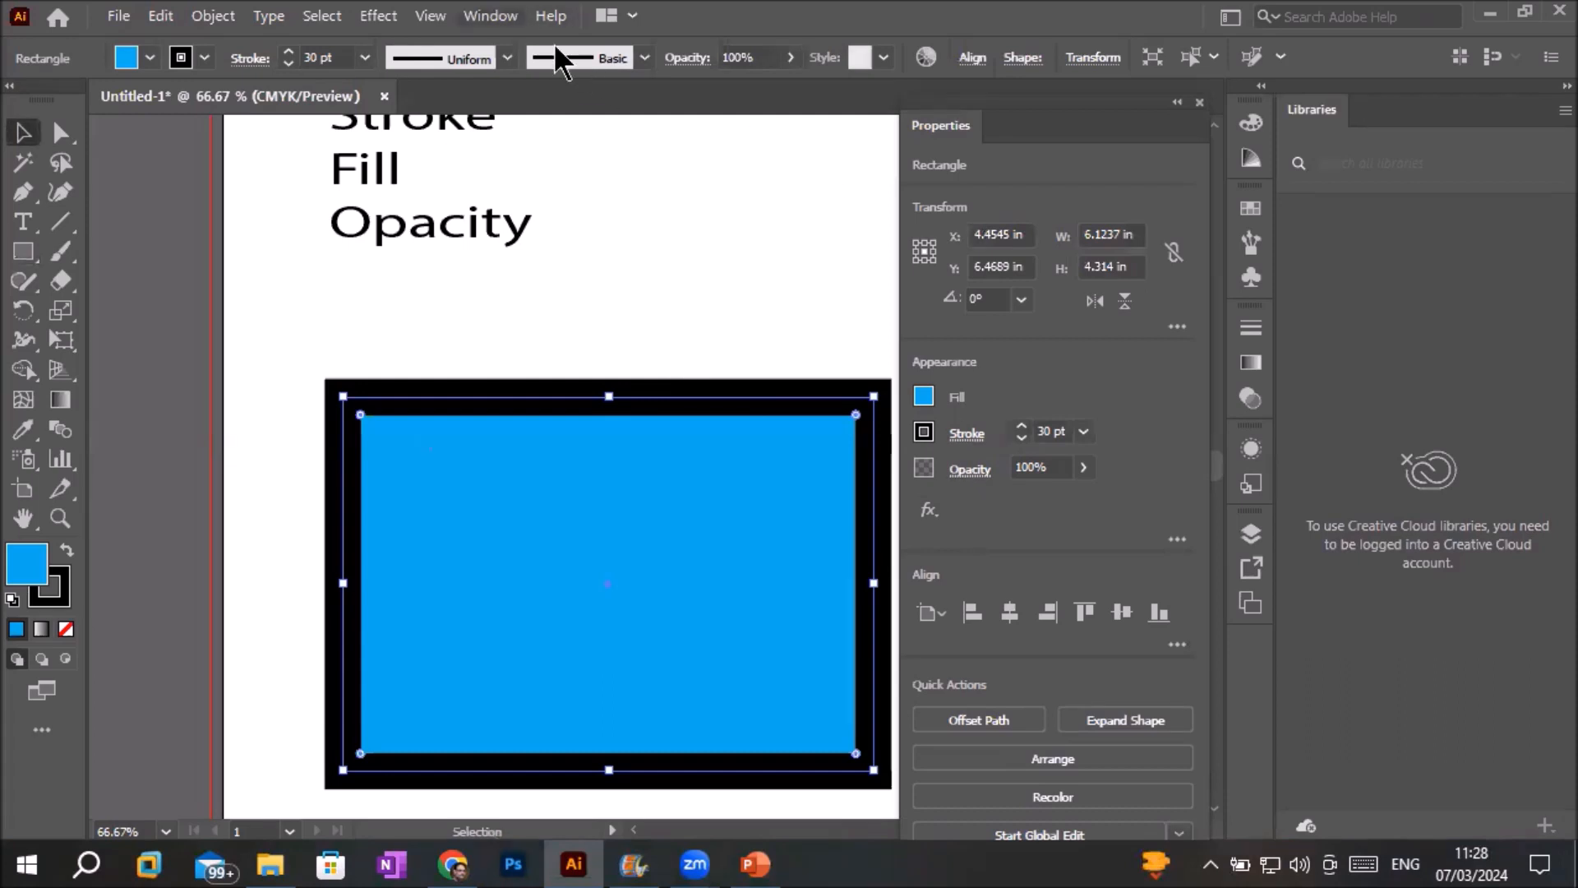
pyautogui.click(494, 16)
pyautogui.click(623, 63)
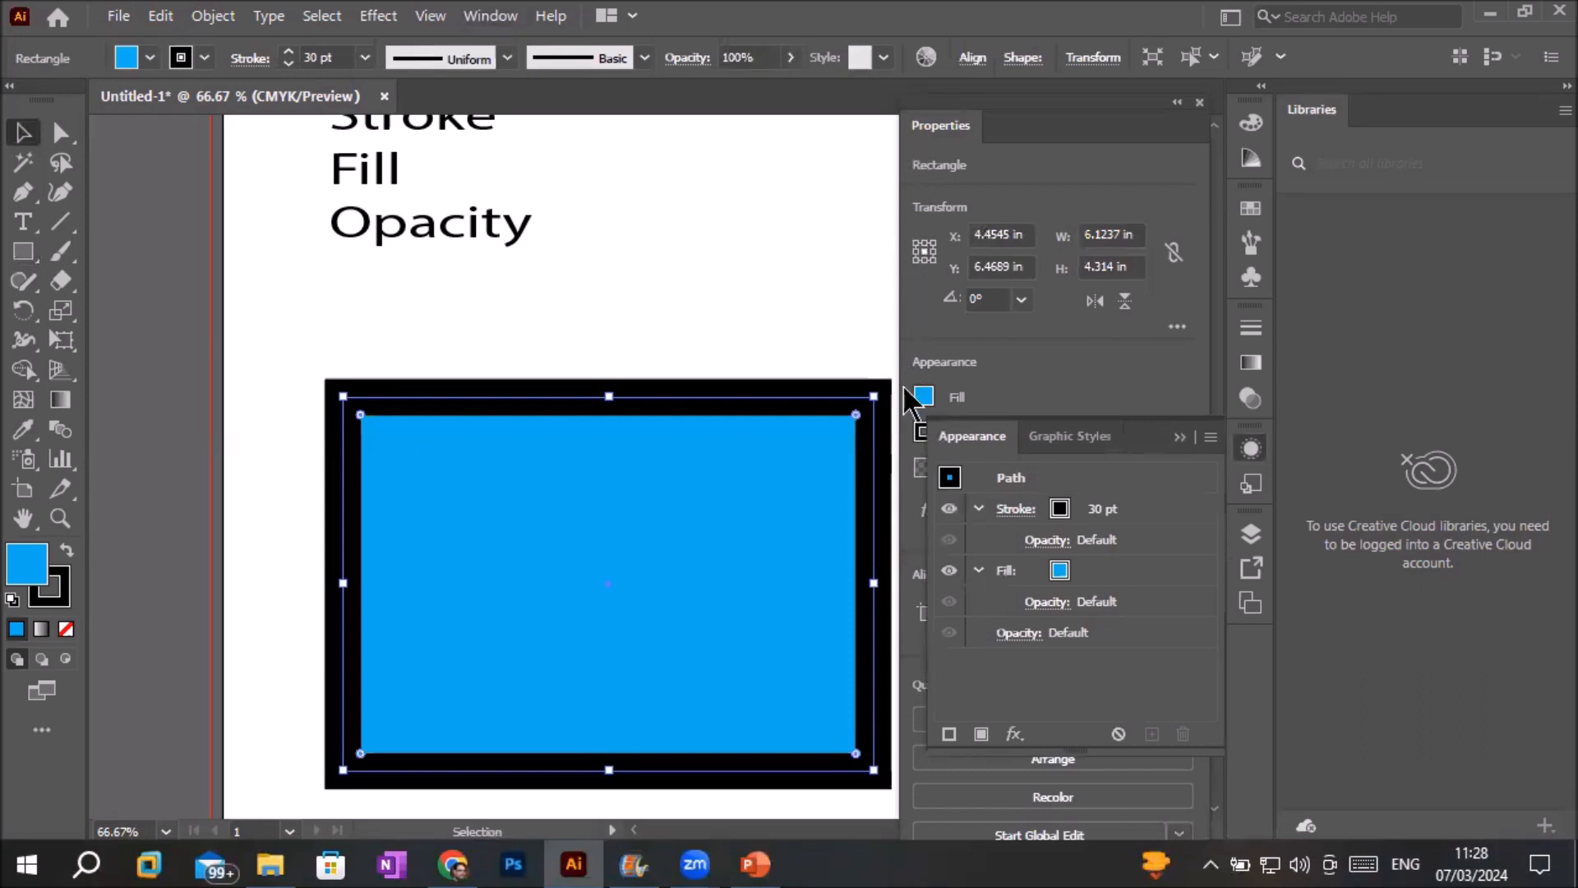
pyautogui.click(970, 444)
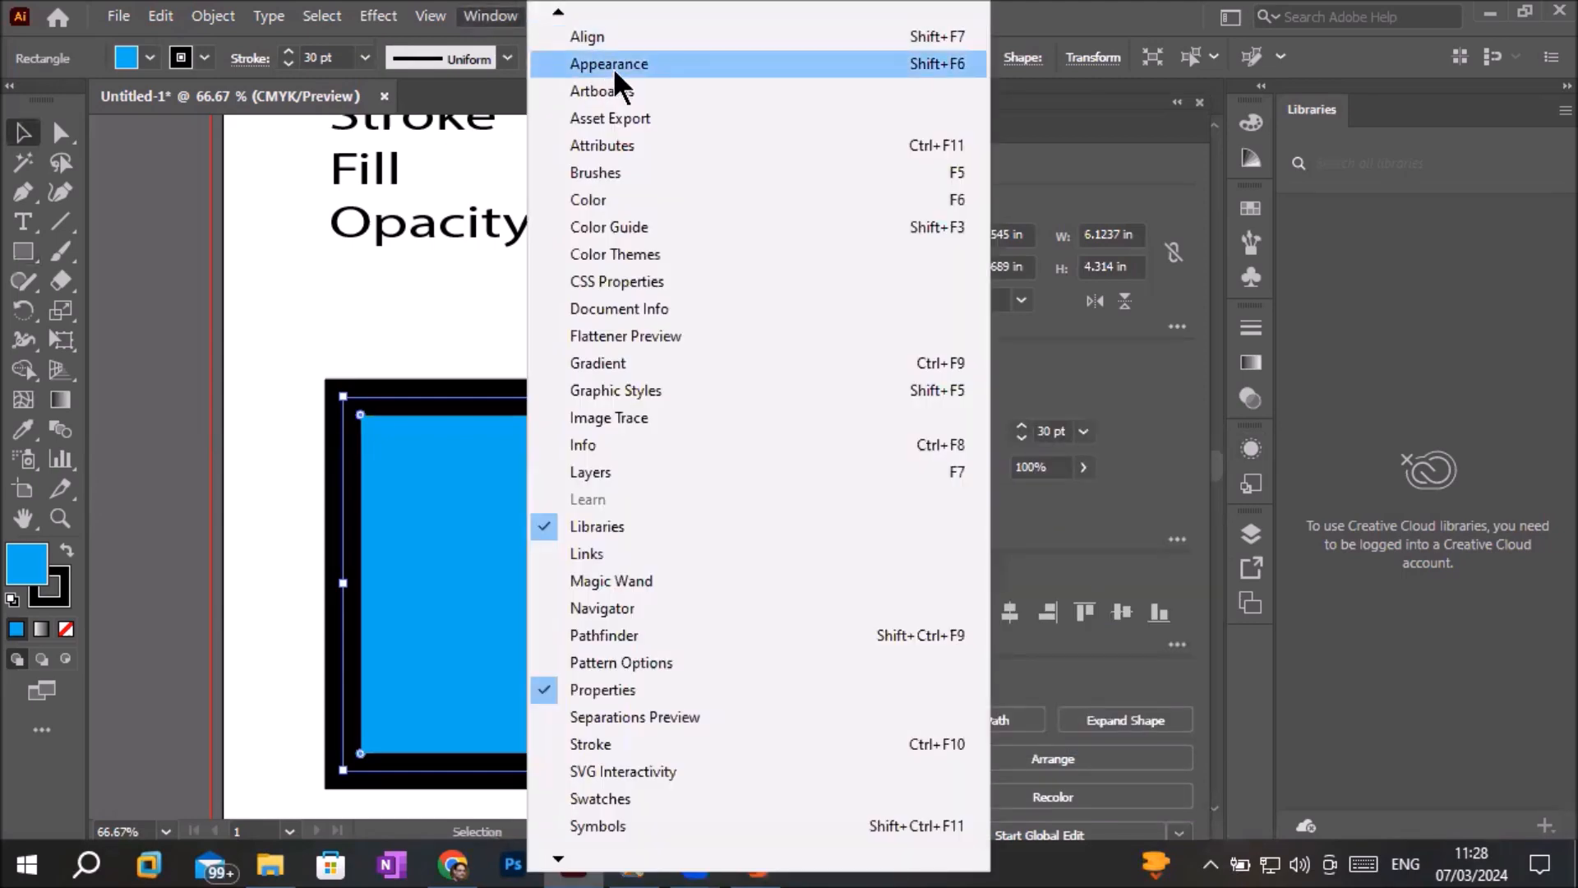
pyautogui.click(614, 64)
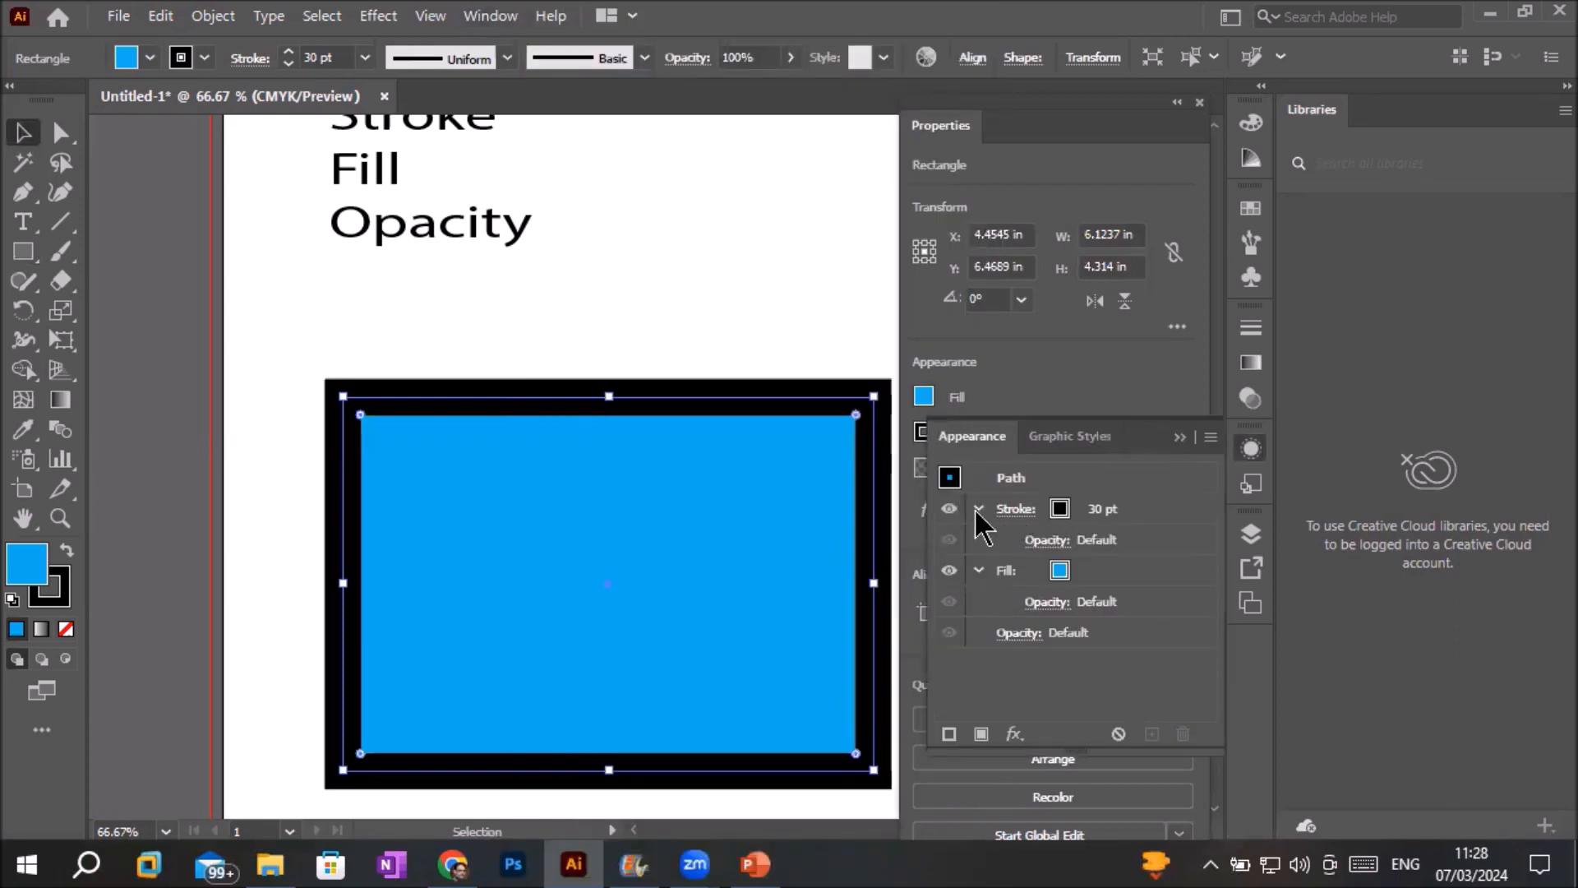
# Try the rectangle's stroke opacity at 20% and set it back to 100%.
pyautogui.click(1046, 540)
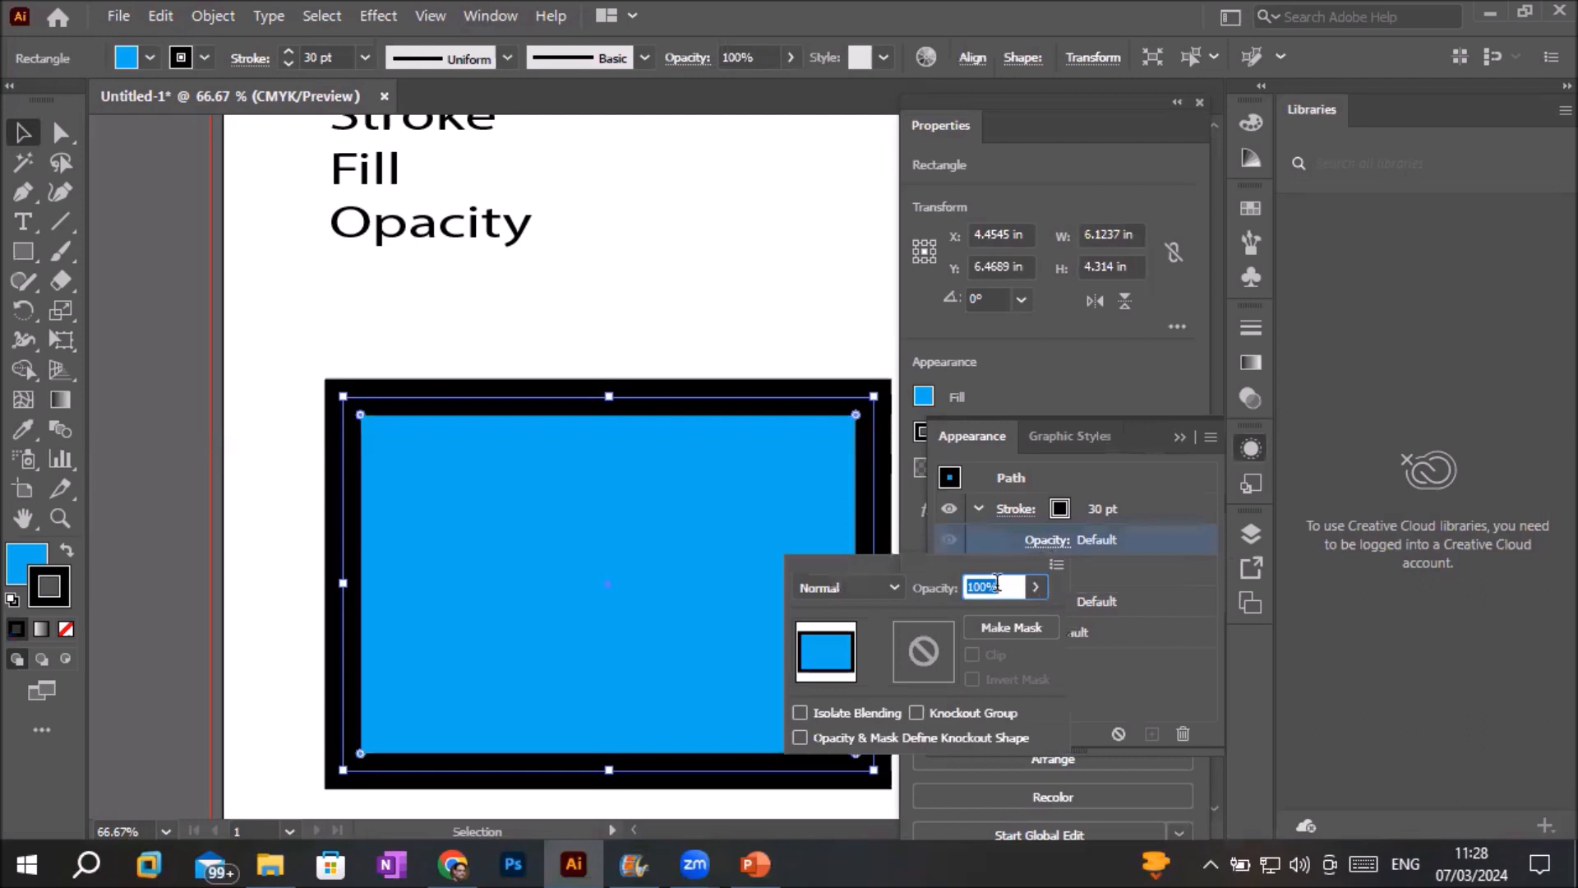
pyautogui.click(1037, 585)
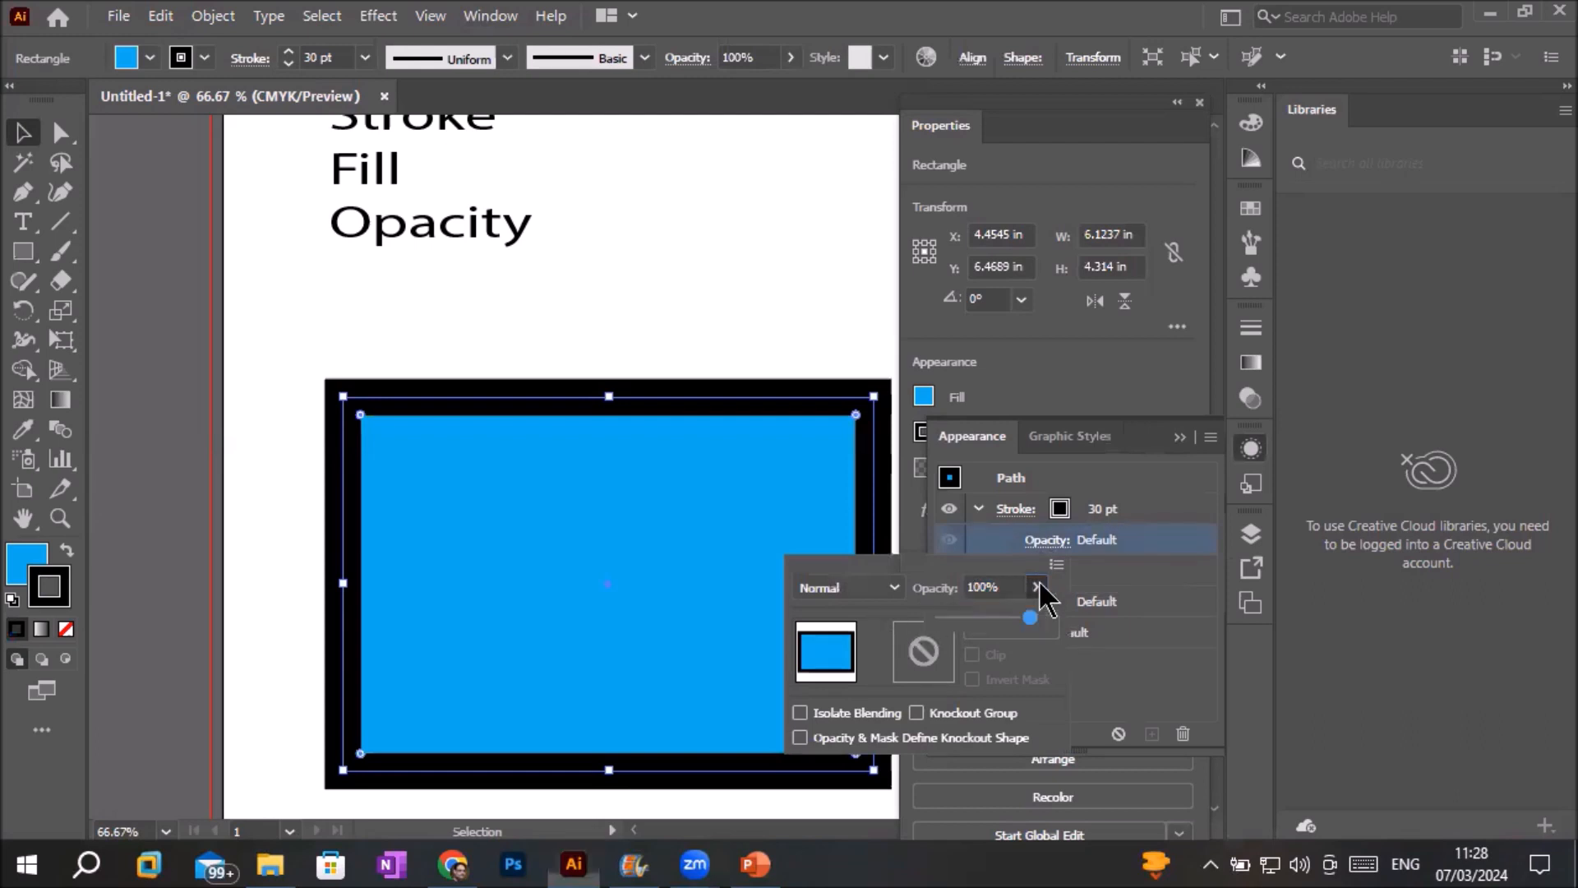
pyautogui.moveTo(1029, 617); pyautogui.dragTo(956, 618)
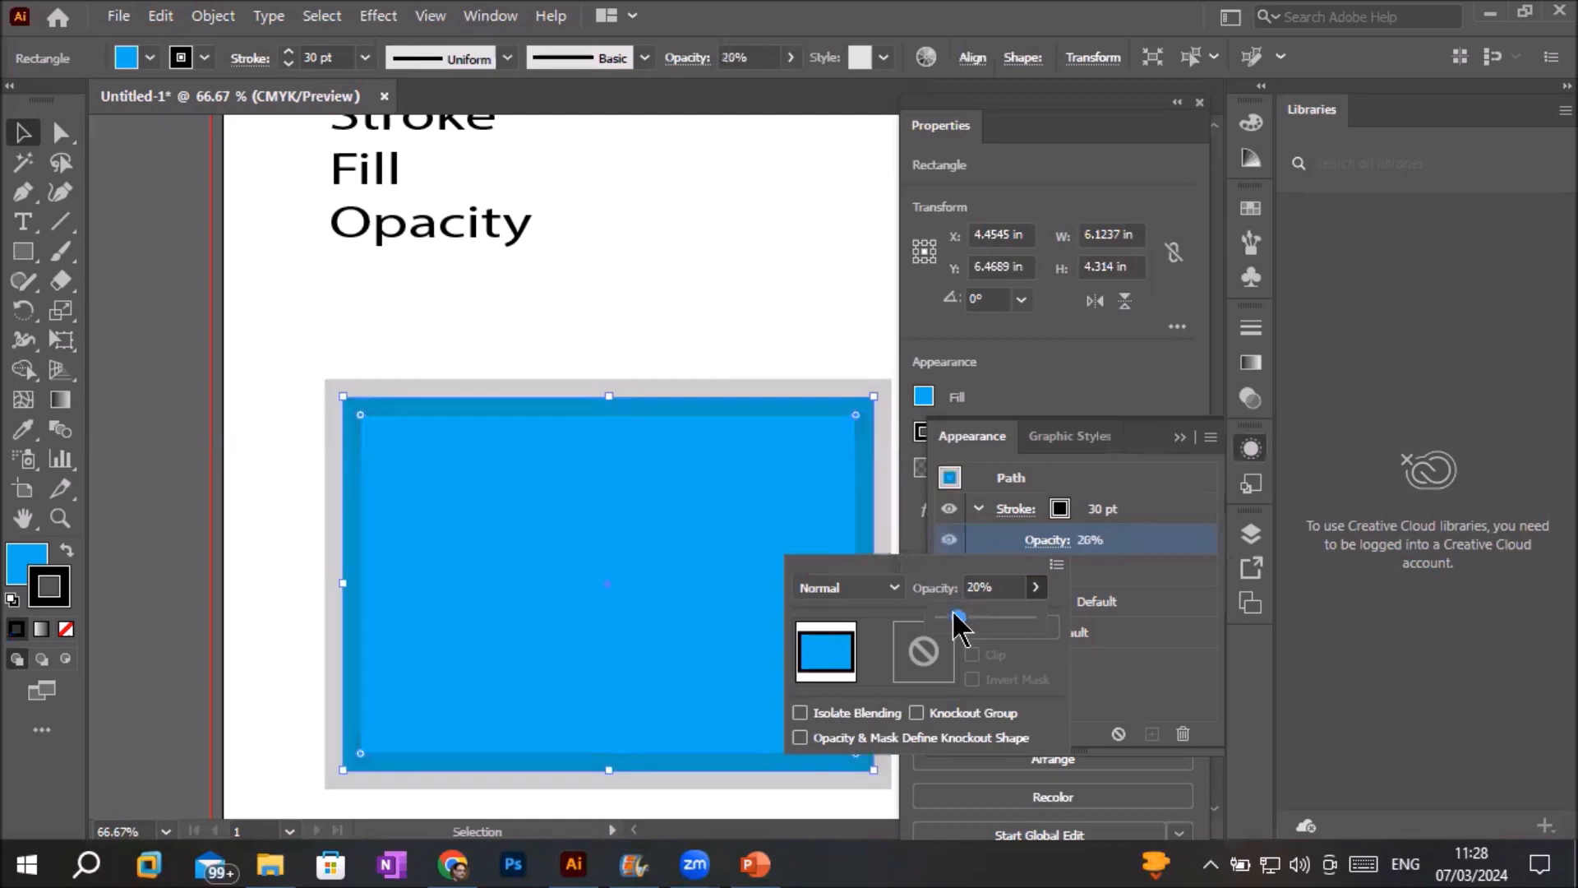
pyautogui.click(1029, 617)
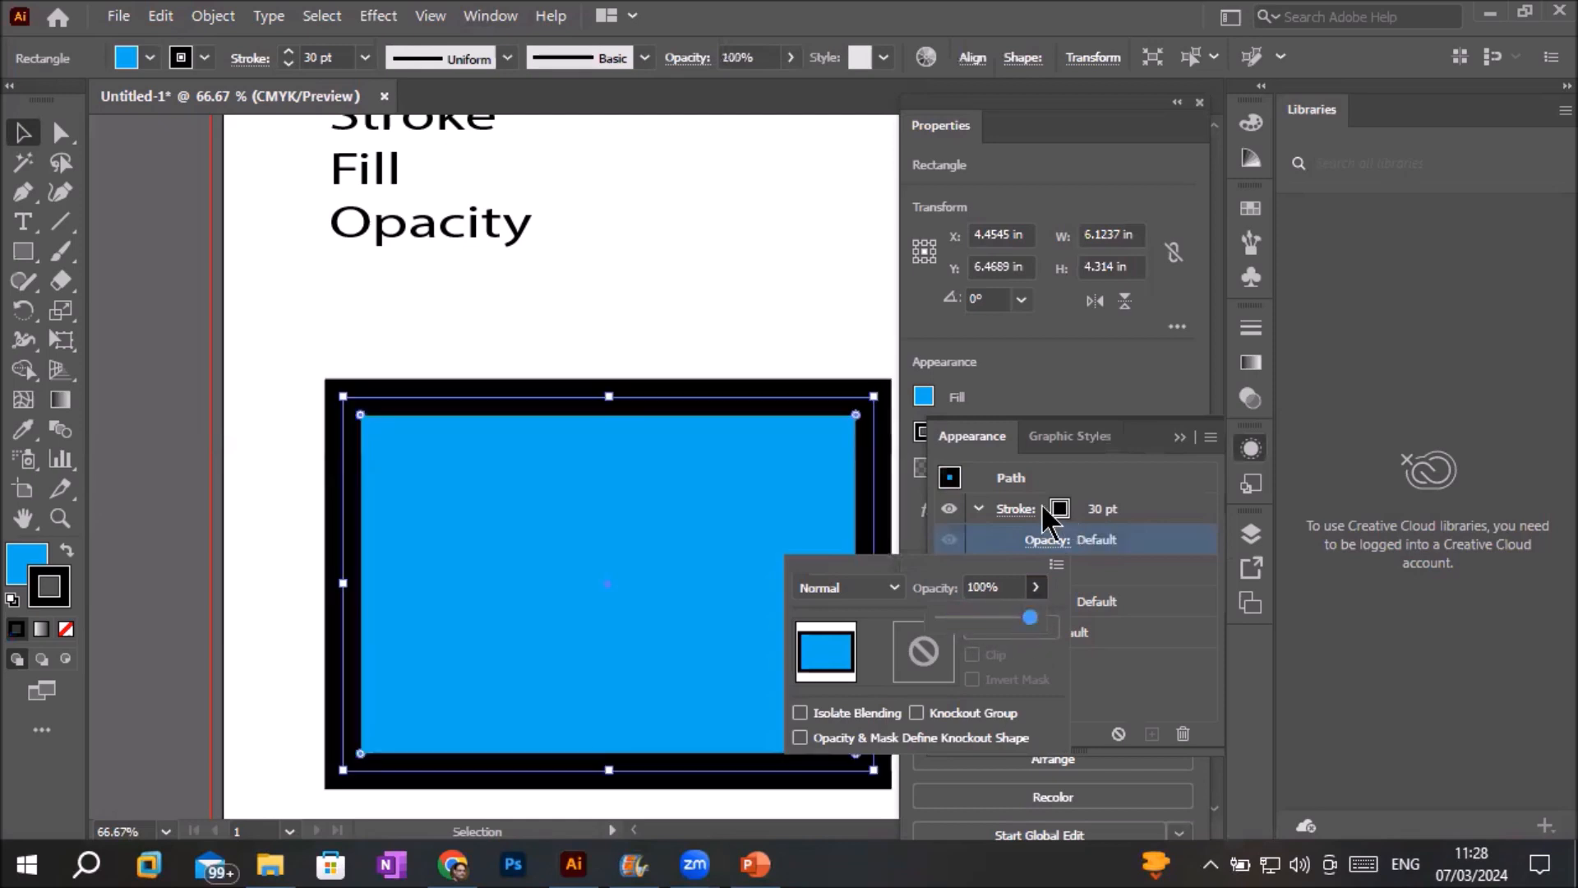
pyautogui.click(1115, 512)
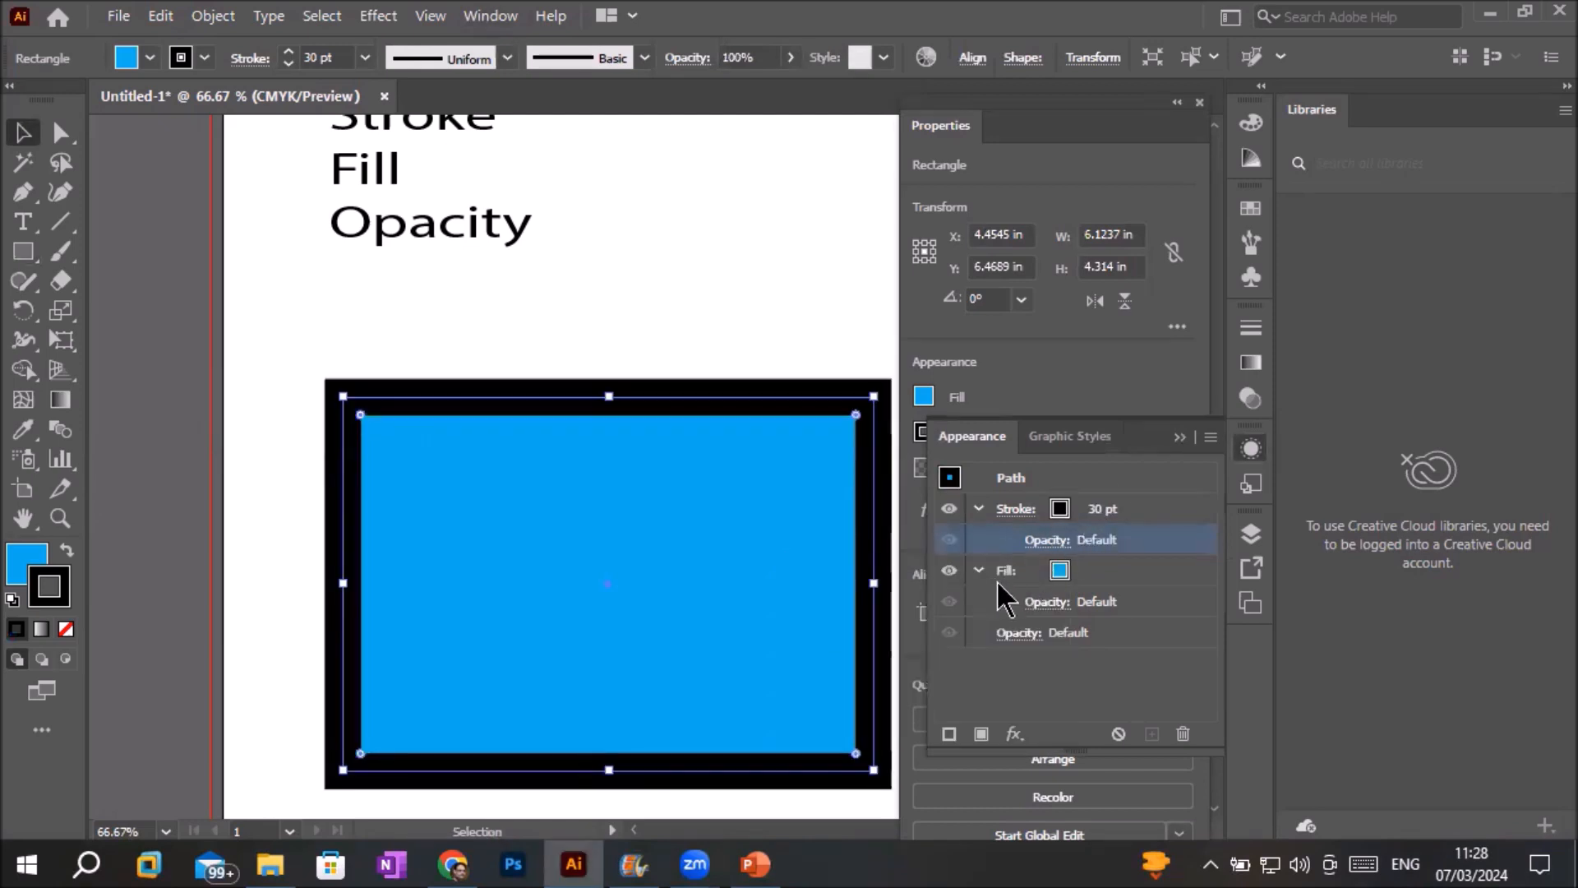
# Try the rectangle's fill opacity at 63% and set it back to 100%.
pyautogui.click(1047, 601)
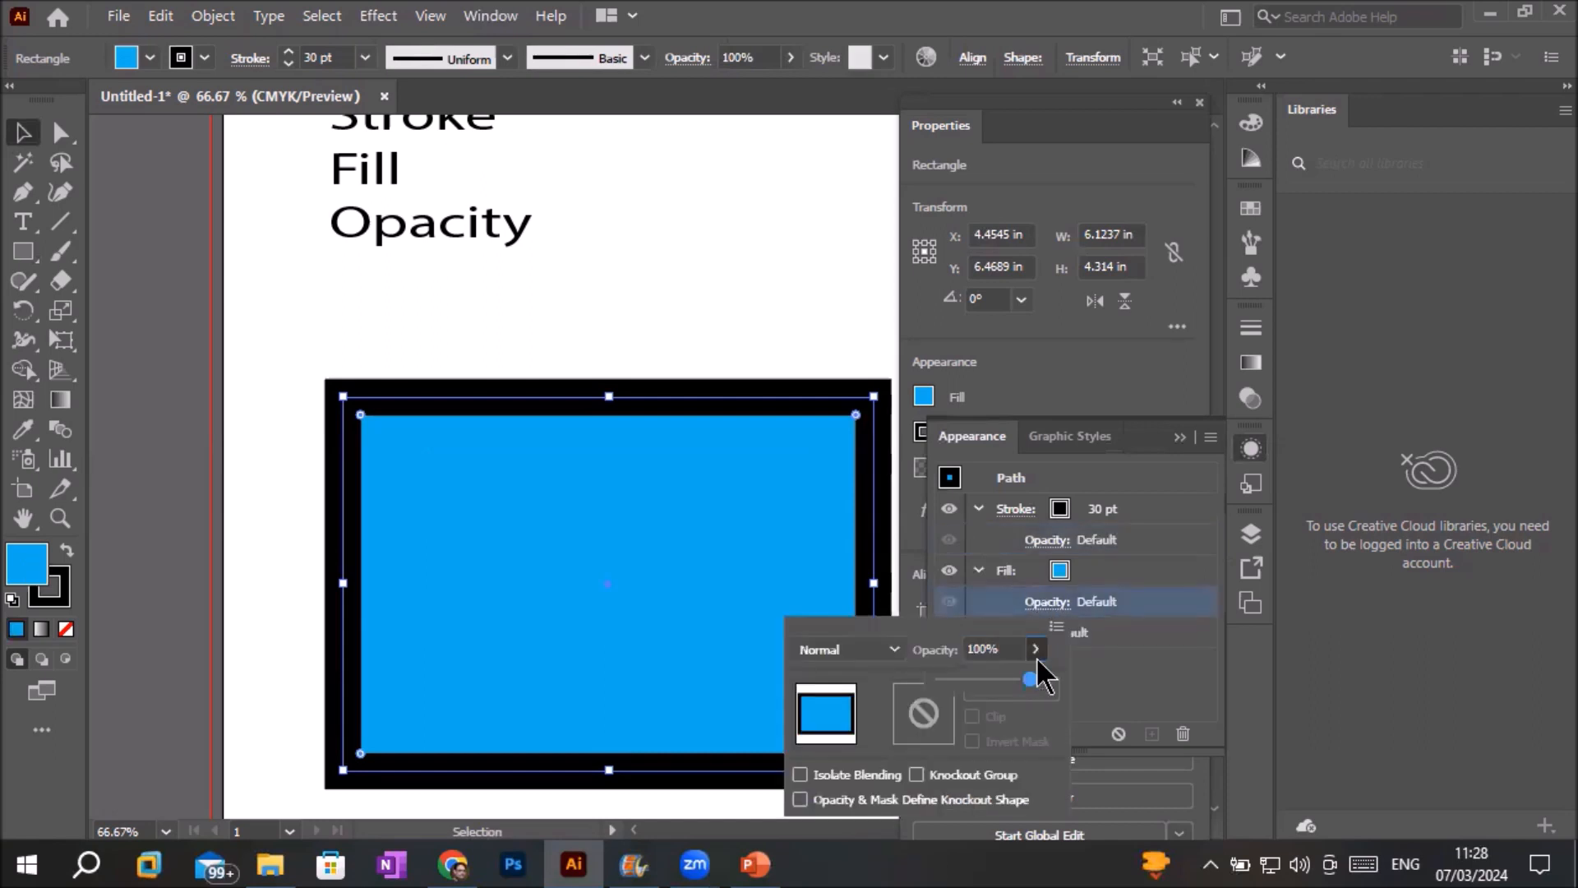
pyautogui.moveTo(1029, 679); pyautogui.dragTo(998, 689)
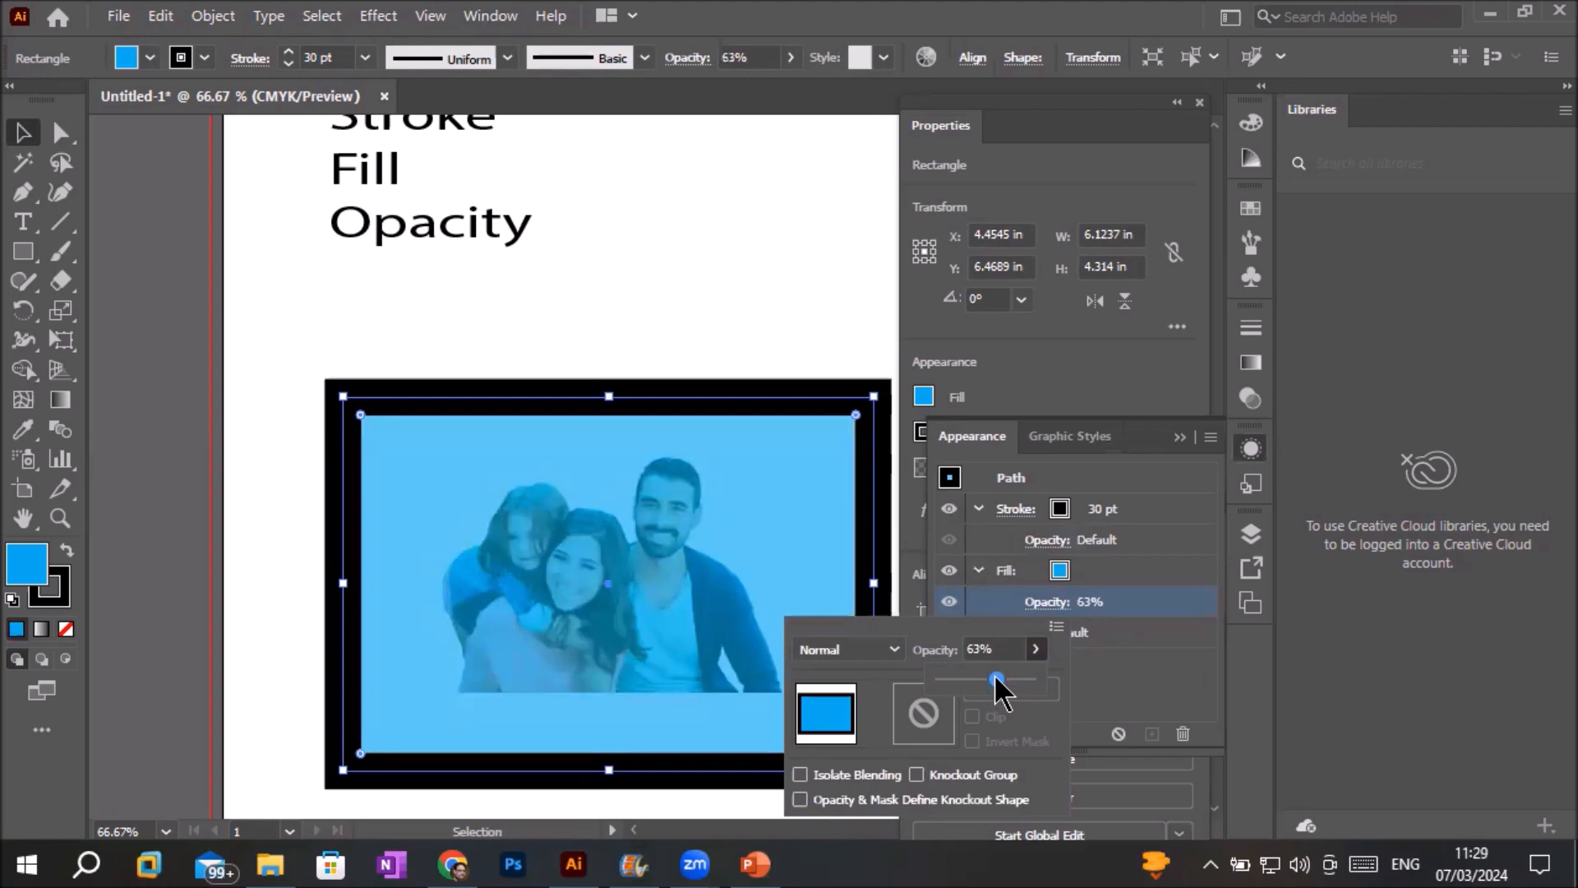
pyautogui.moveTo(998, 689); pyautogui.dragTo(1043, 698)
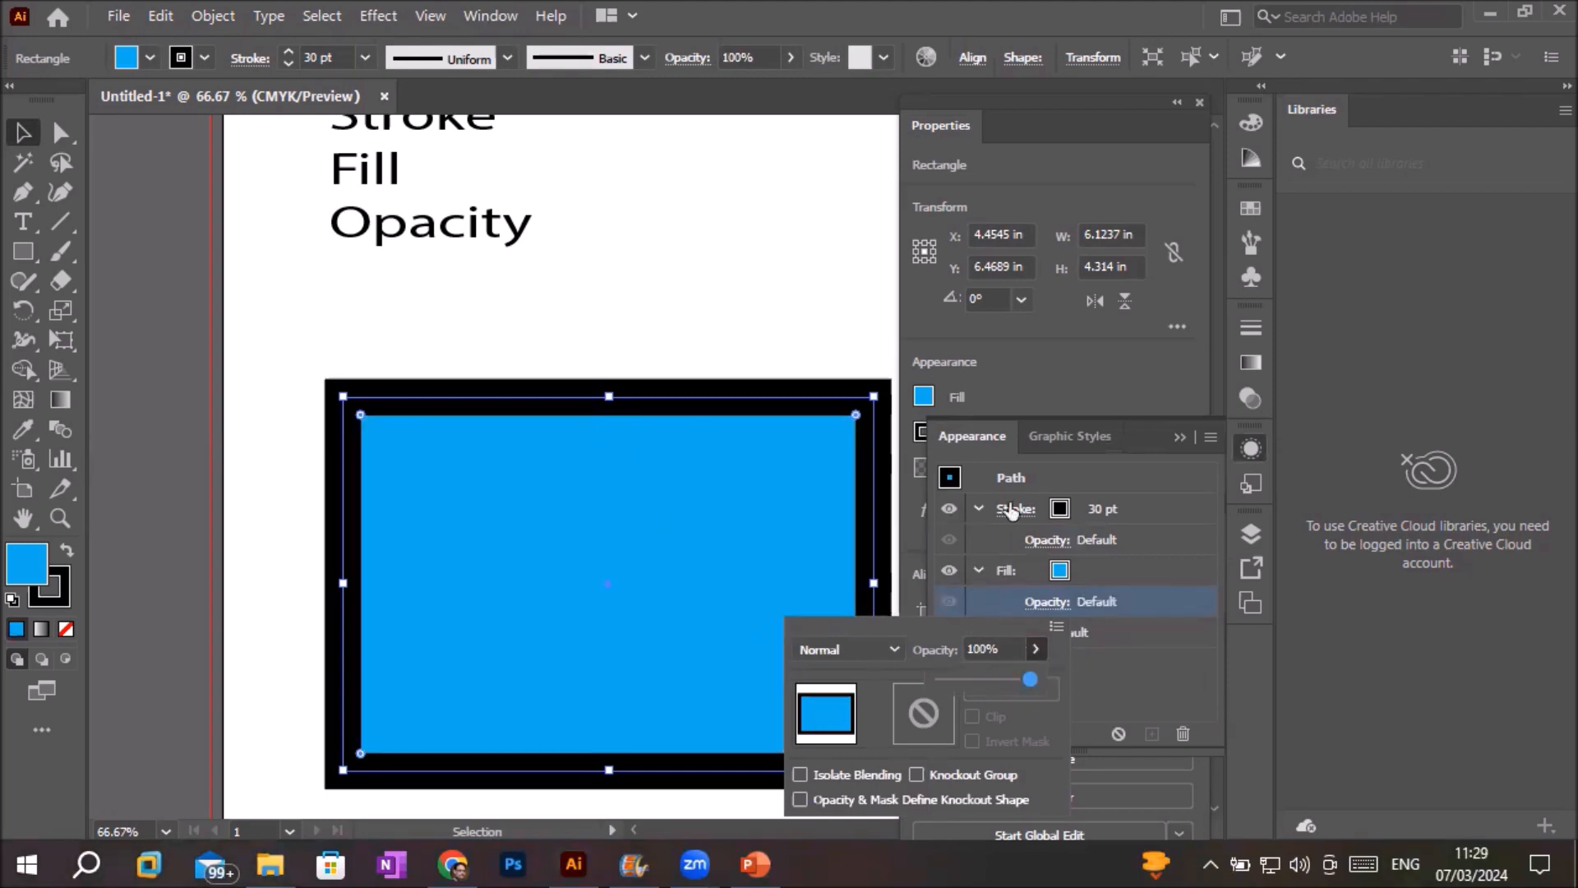
pyautogui.click(1062, 483)
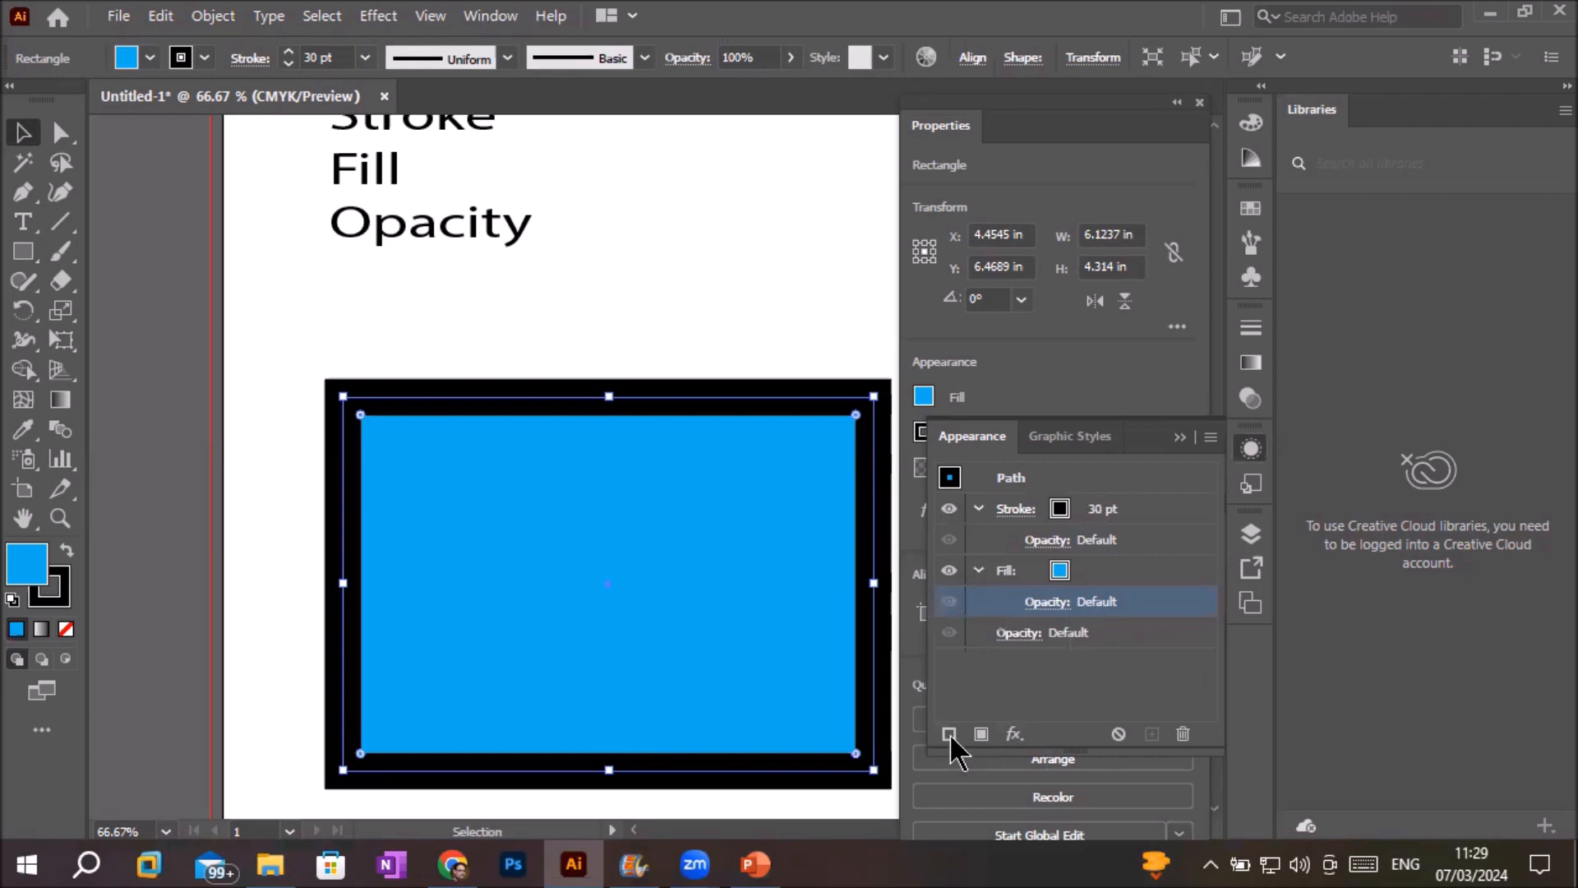
# Look through the Illustrator and Photoshop effects that can be added to the rectangle's appearance.
pyautogui.click(1016, 738)
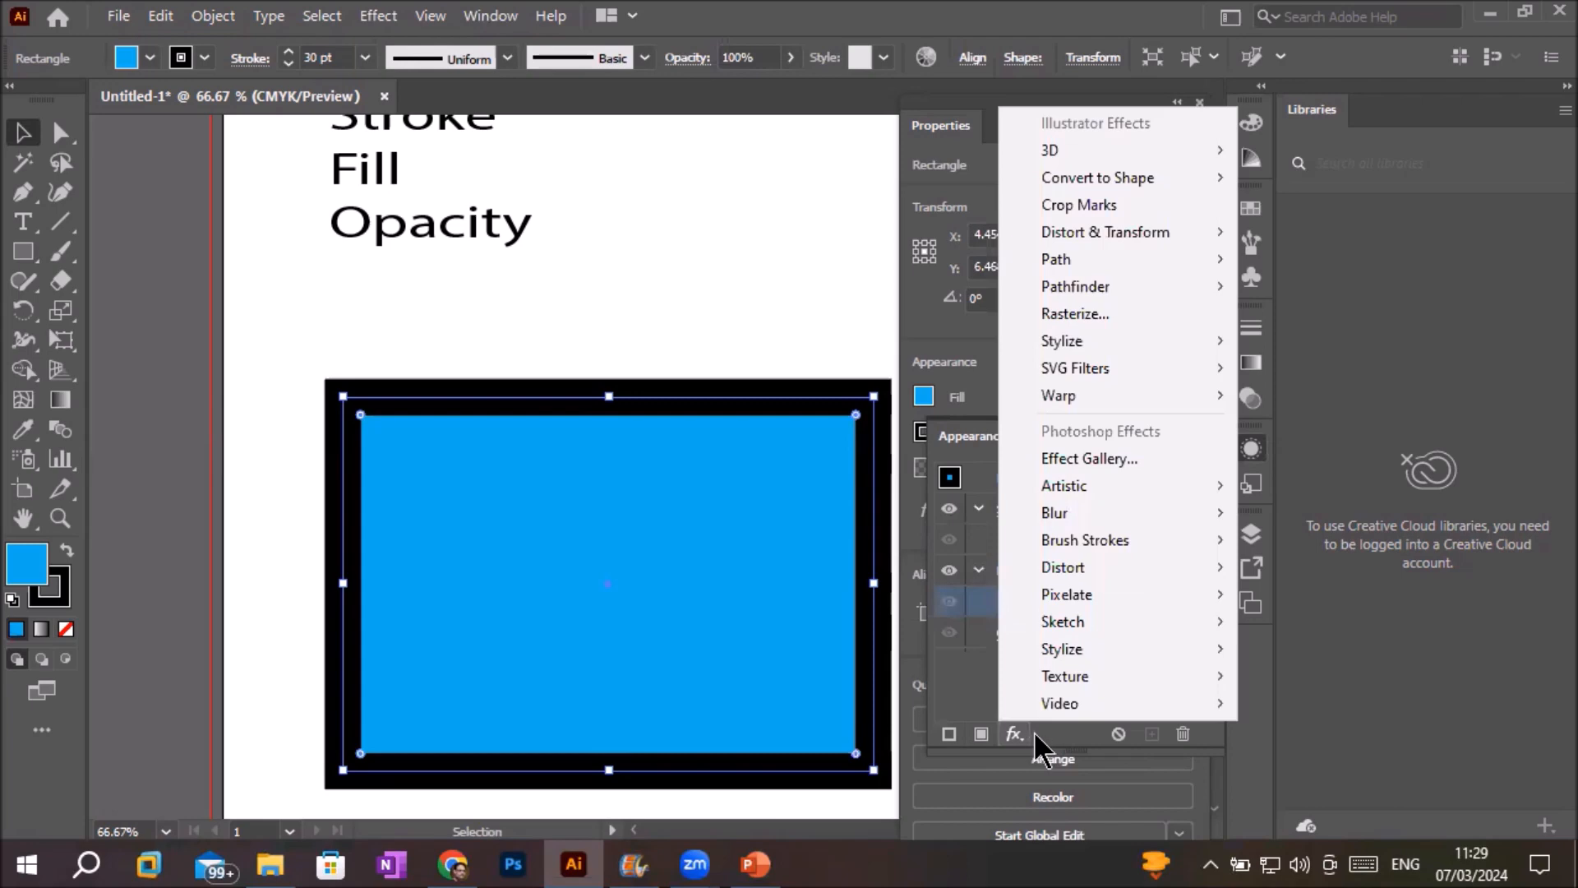
pyautogui.moveTo(1174, 156)
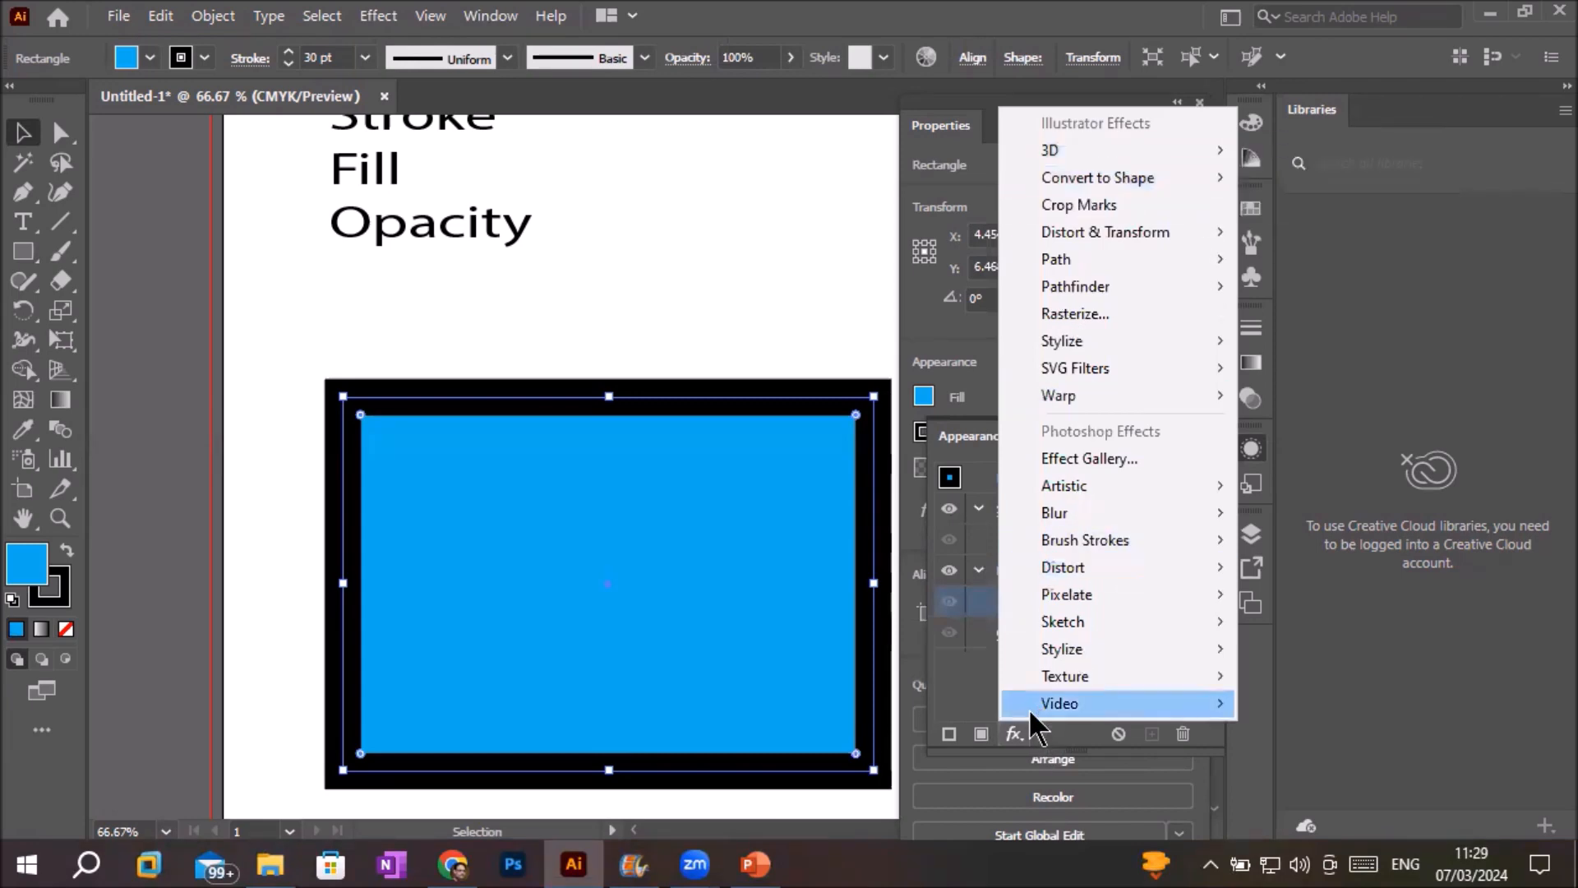
pyautogui.click(971, 692)
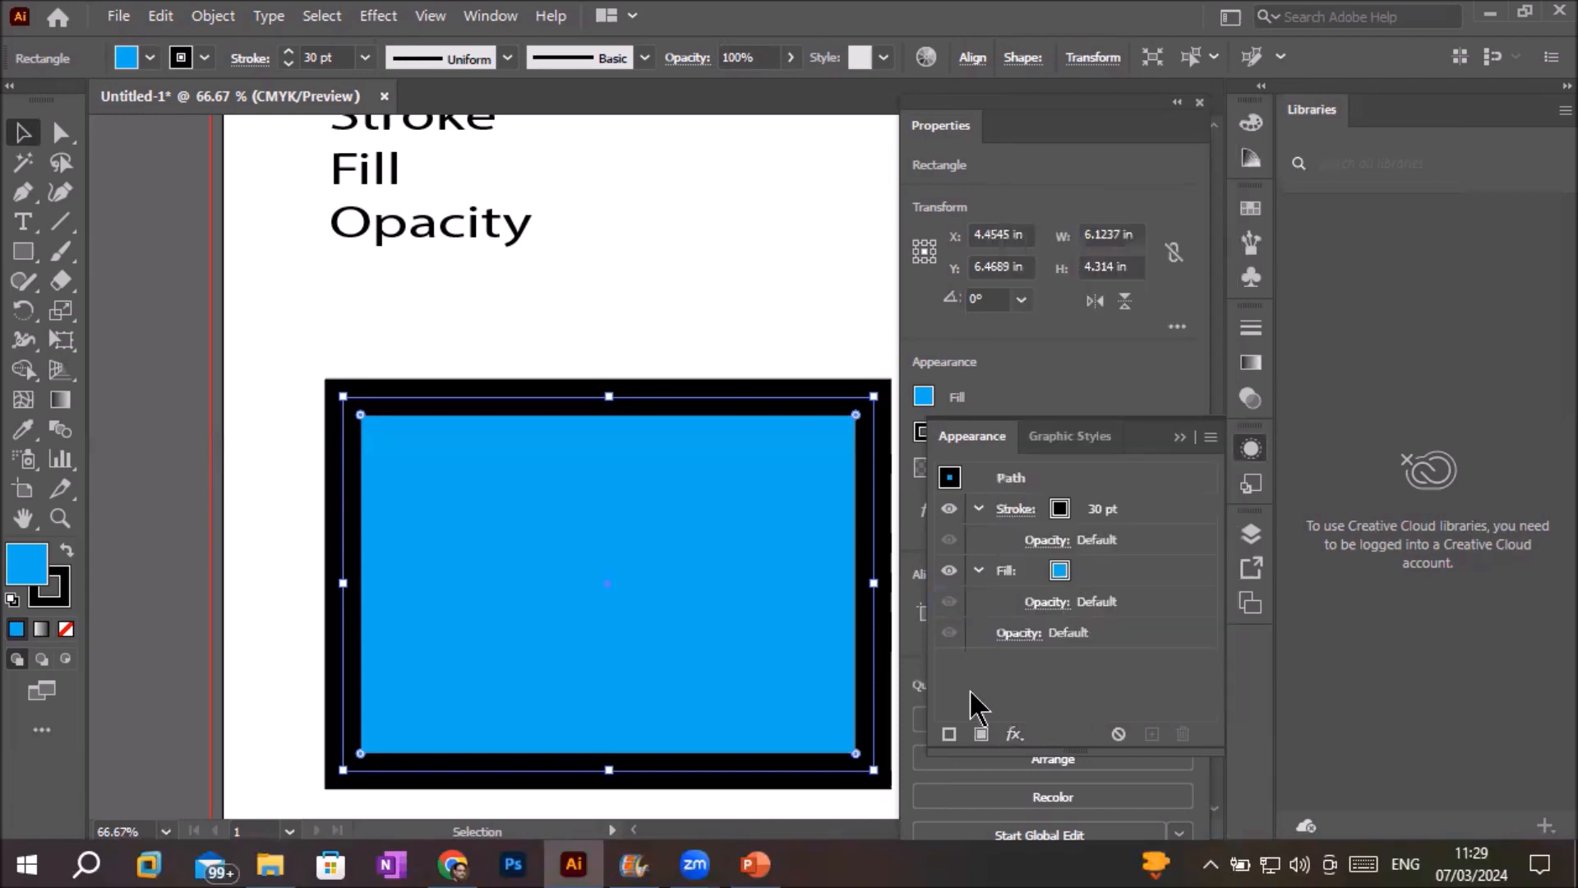
pyautogui.click(1013, 734)
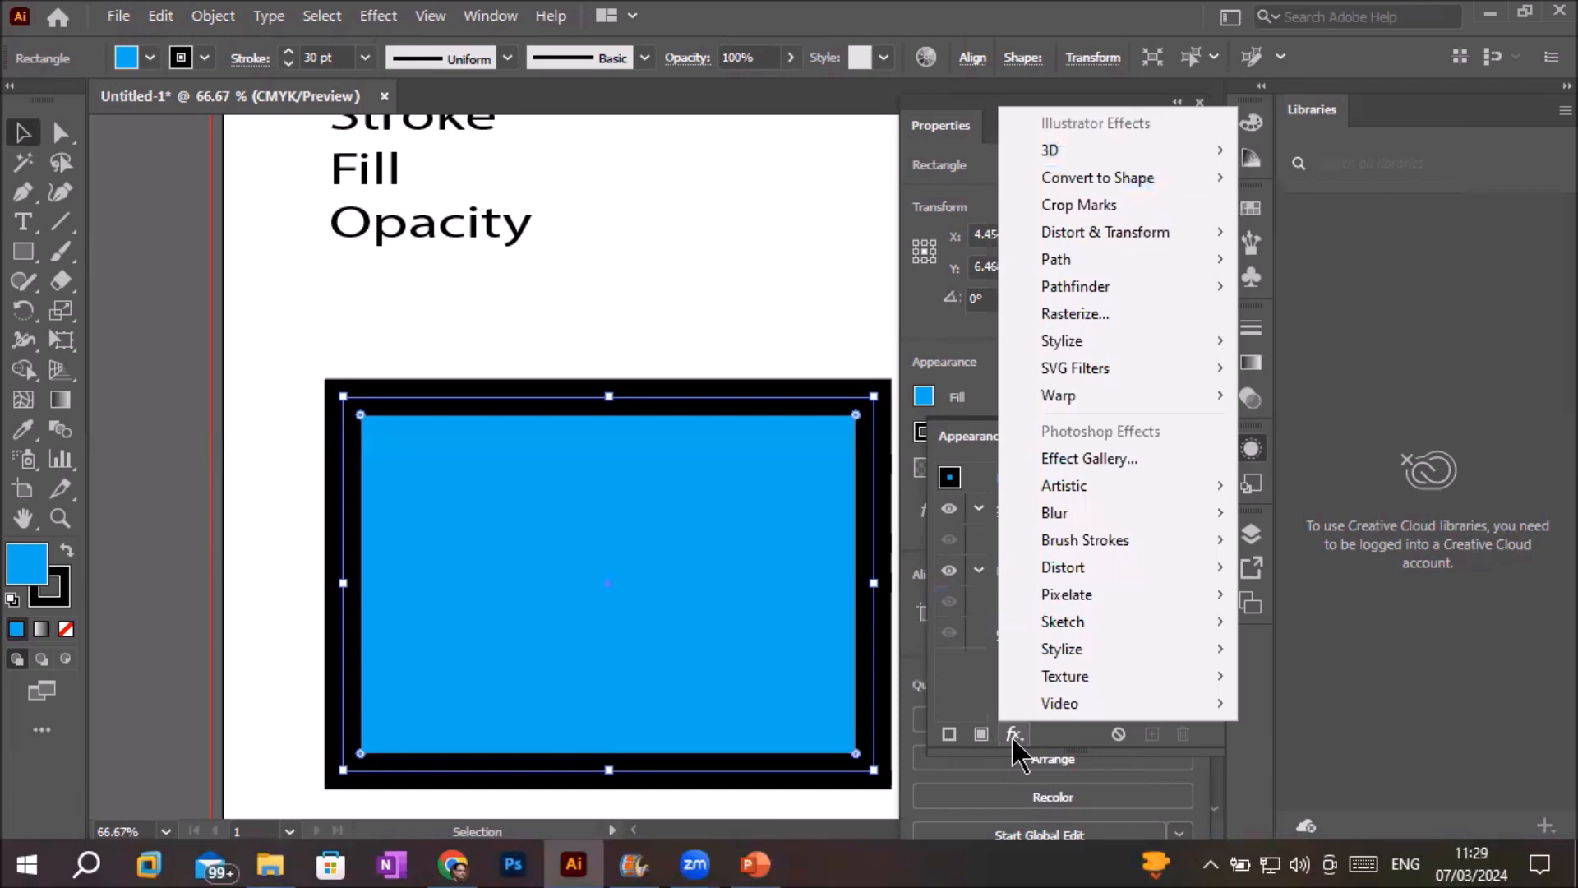
pyautogui.click(1014, 737)
pyautogui.click(1015, 738)
pyautogui.click(980, 712)
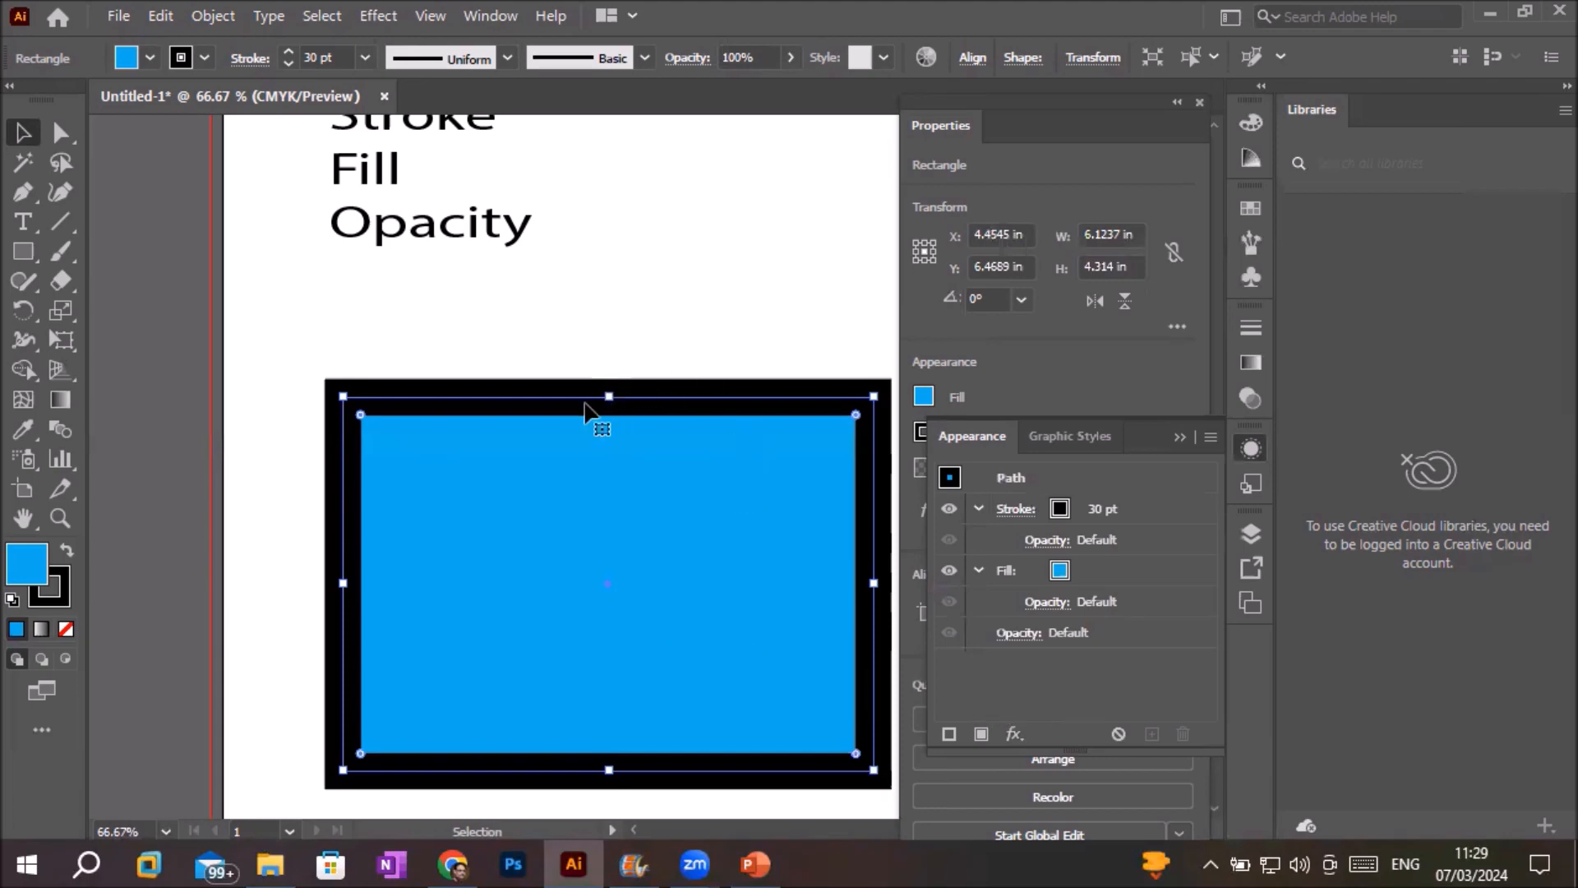
# Add a second stroke to the rectangle's appearance.
pyautogui.click(950, 734)
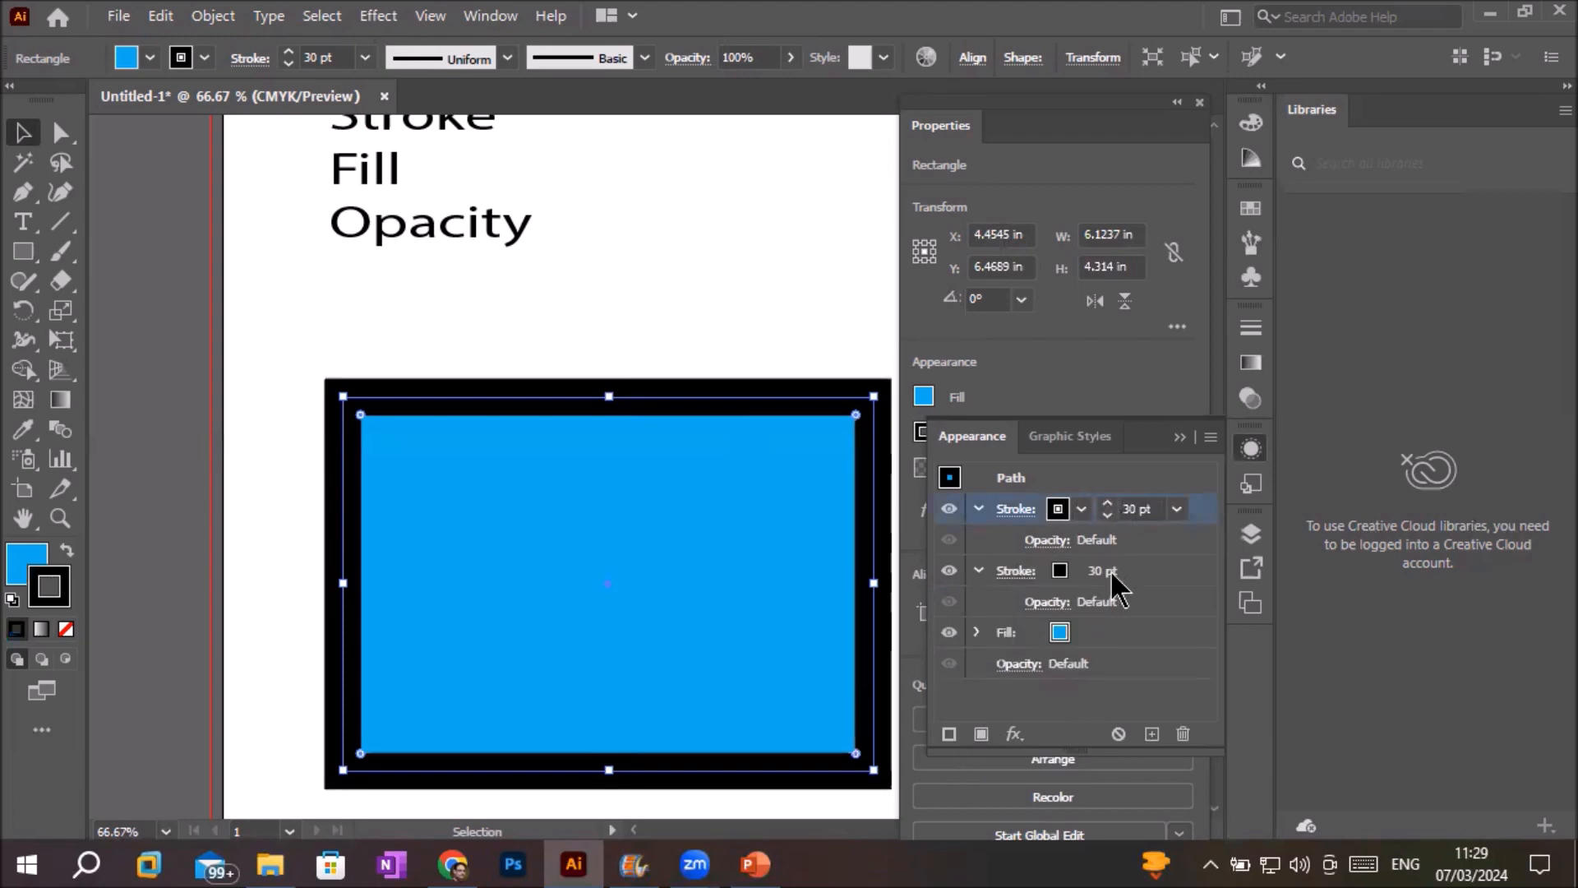
# Collapse both stroke entries in the rectangle's appearance and colour the upper stroke white.
pyautogui.click(1155, 571)
pyautogui.click(980, 571)
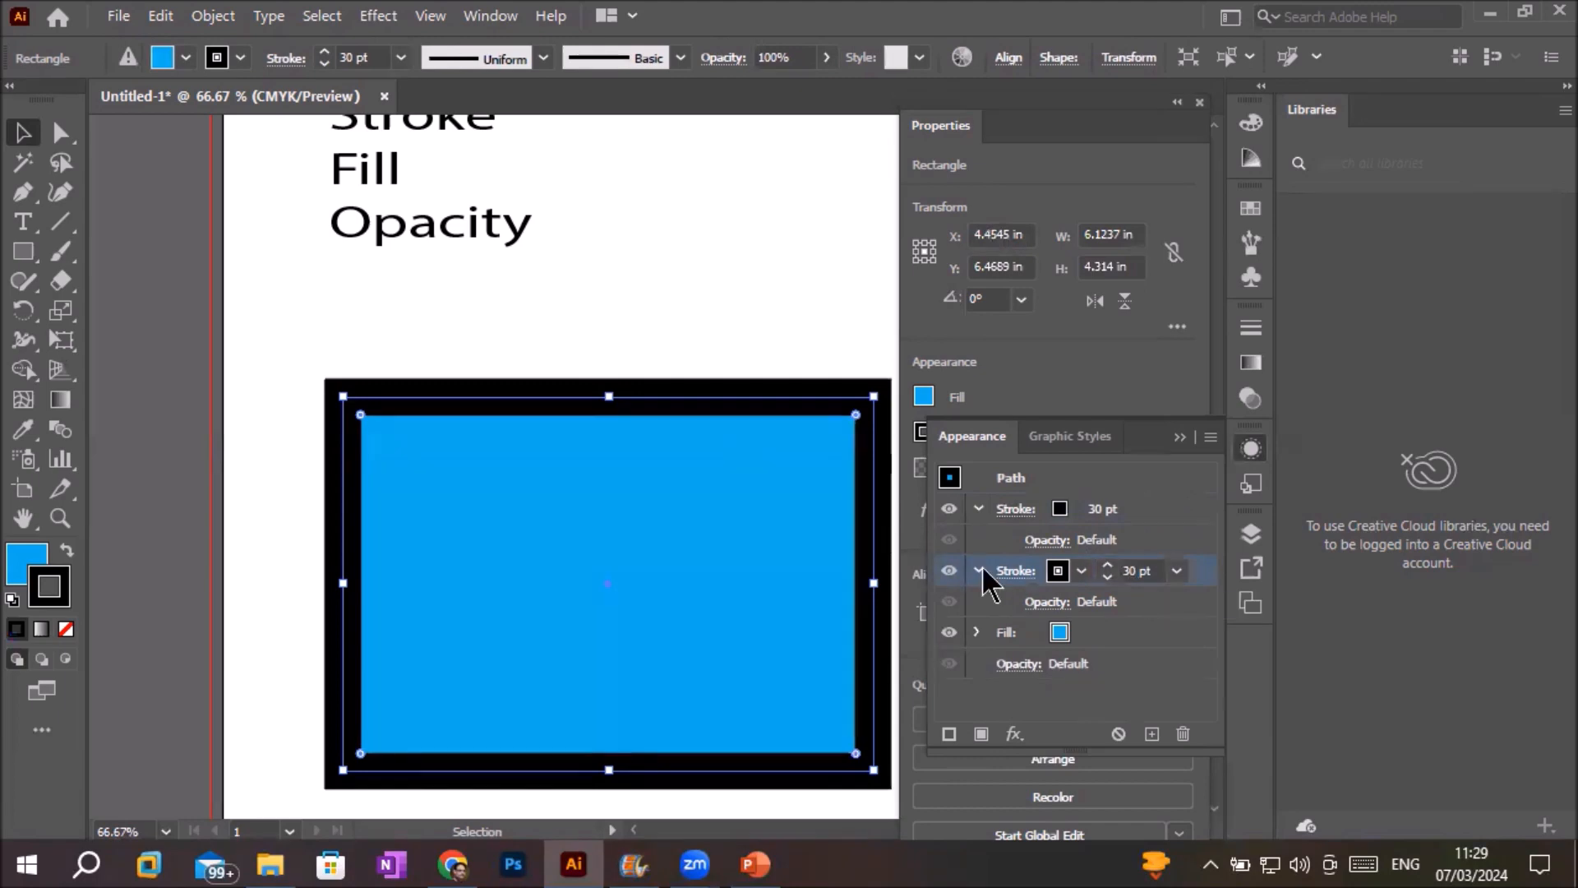
pyautogui.click(978, 509)
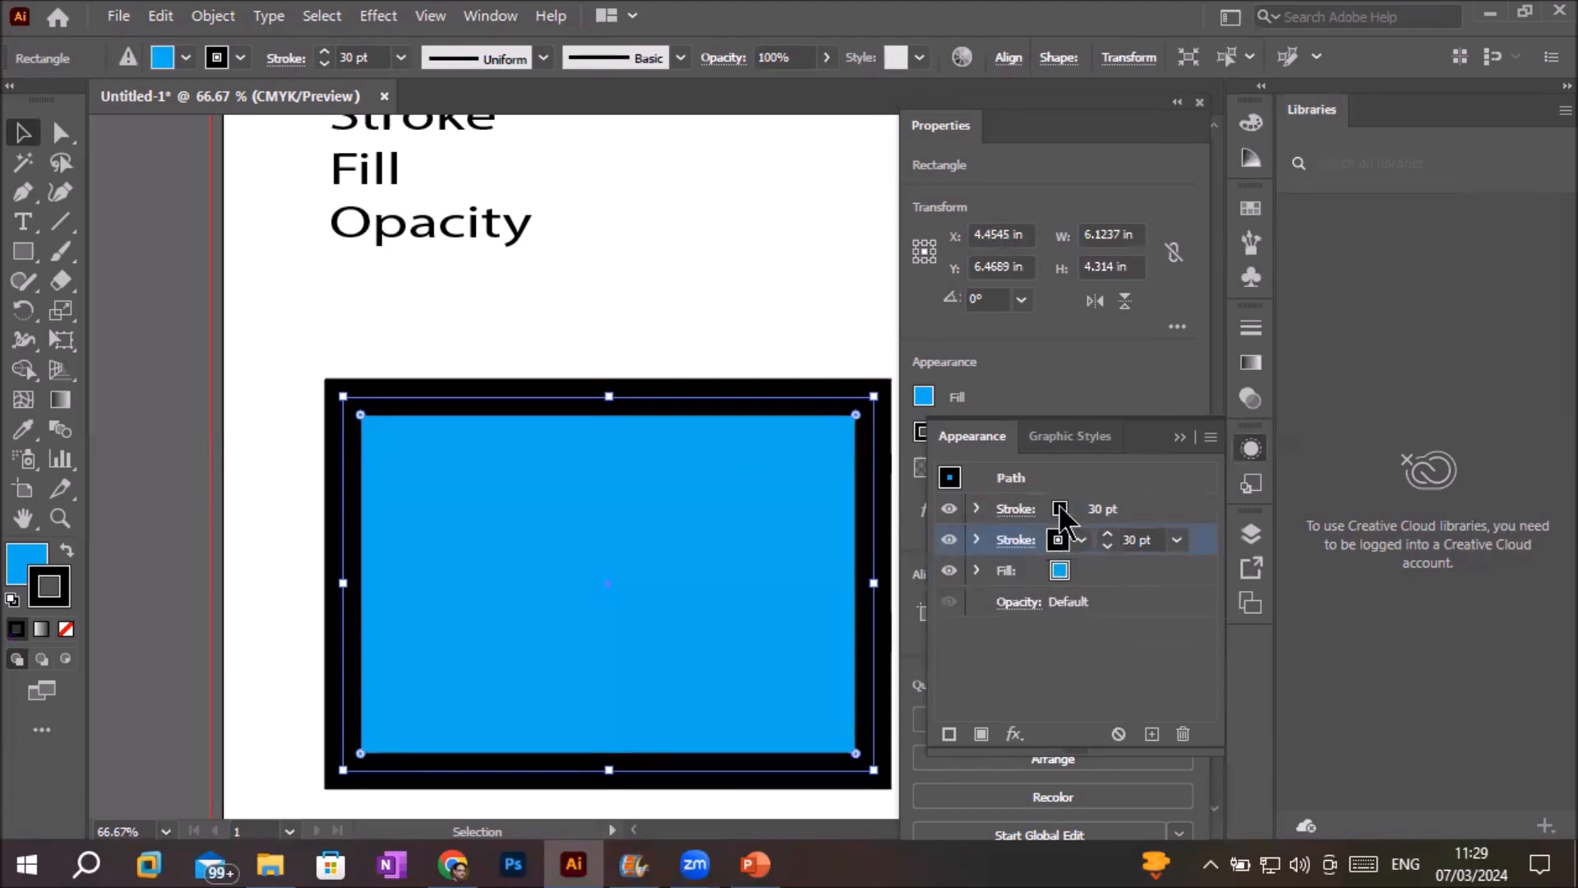
pyautogui.click(1145, 508)
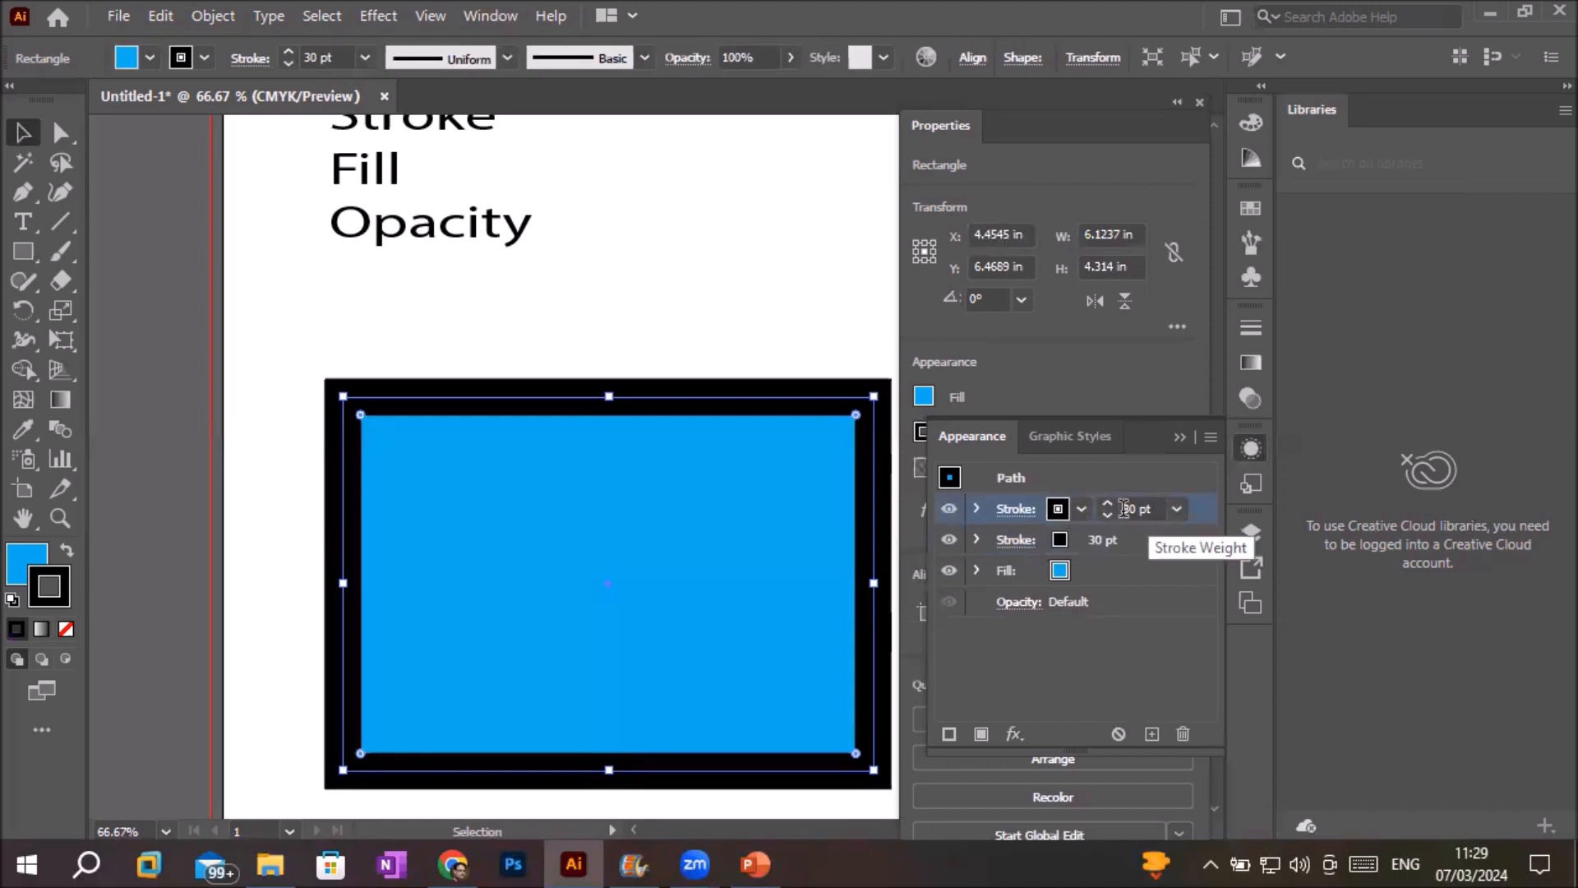
pyautogui.click(1082, 511)
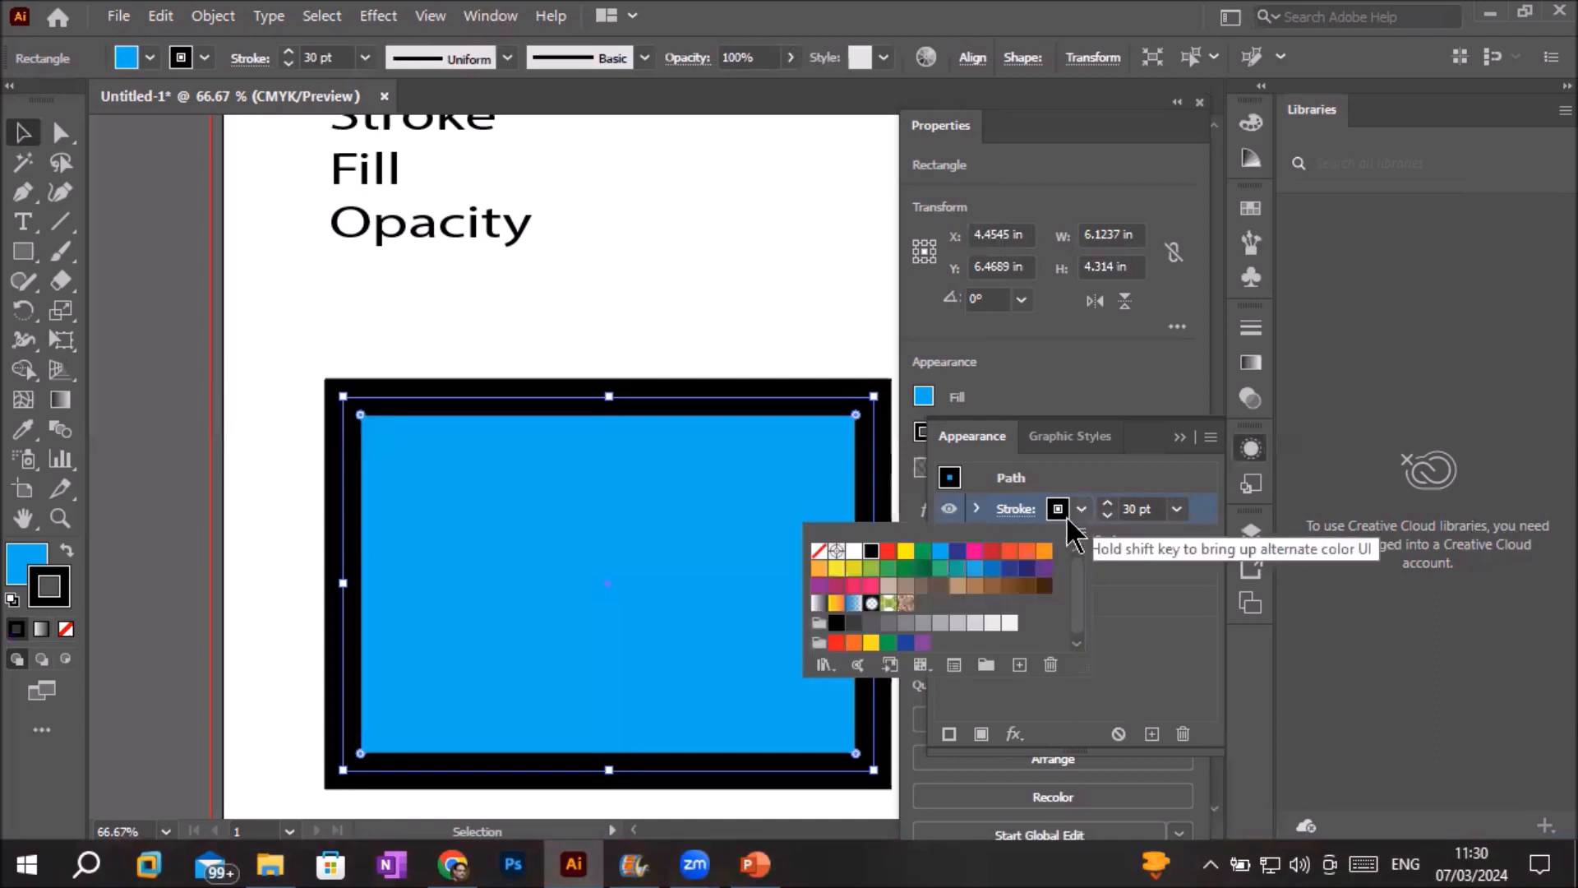
pyautogui.click(854, 550)
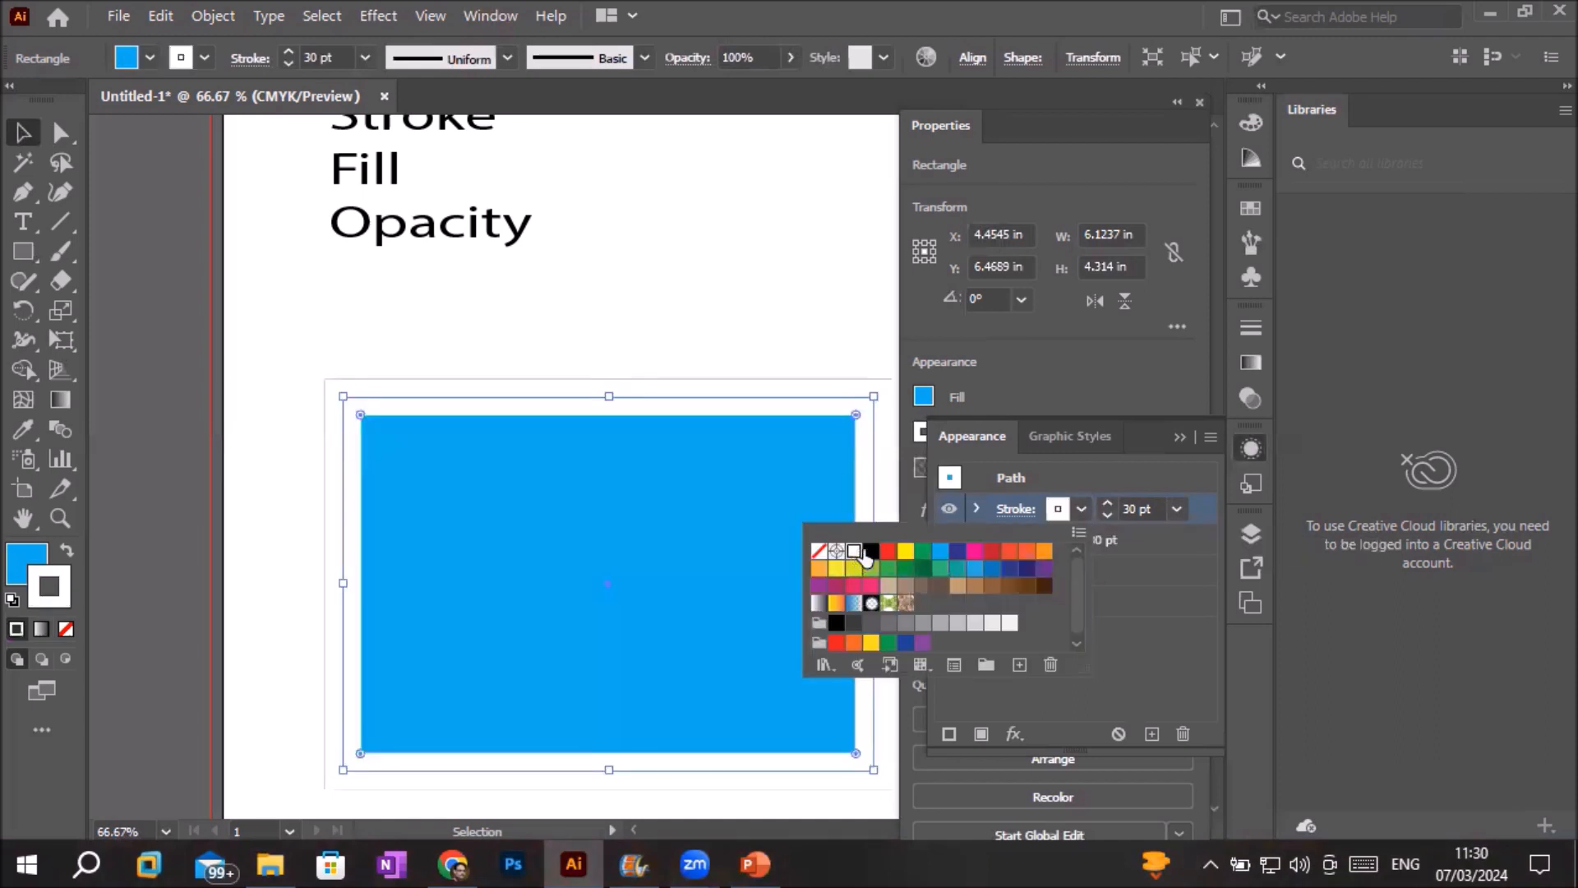
pyautogui.click(1120, 486)
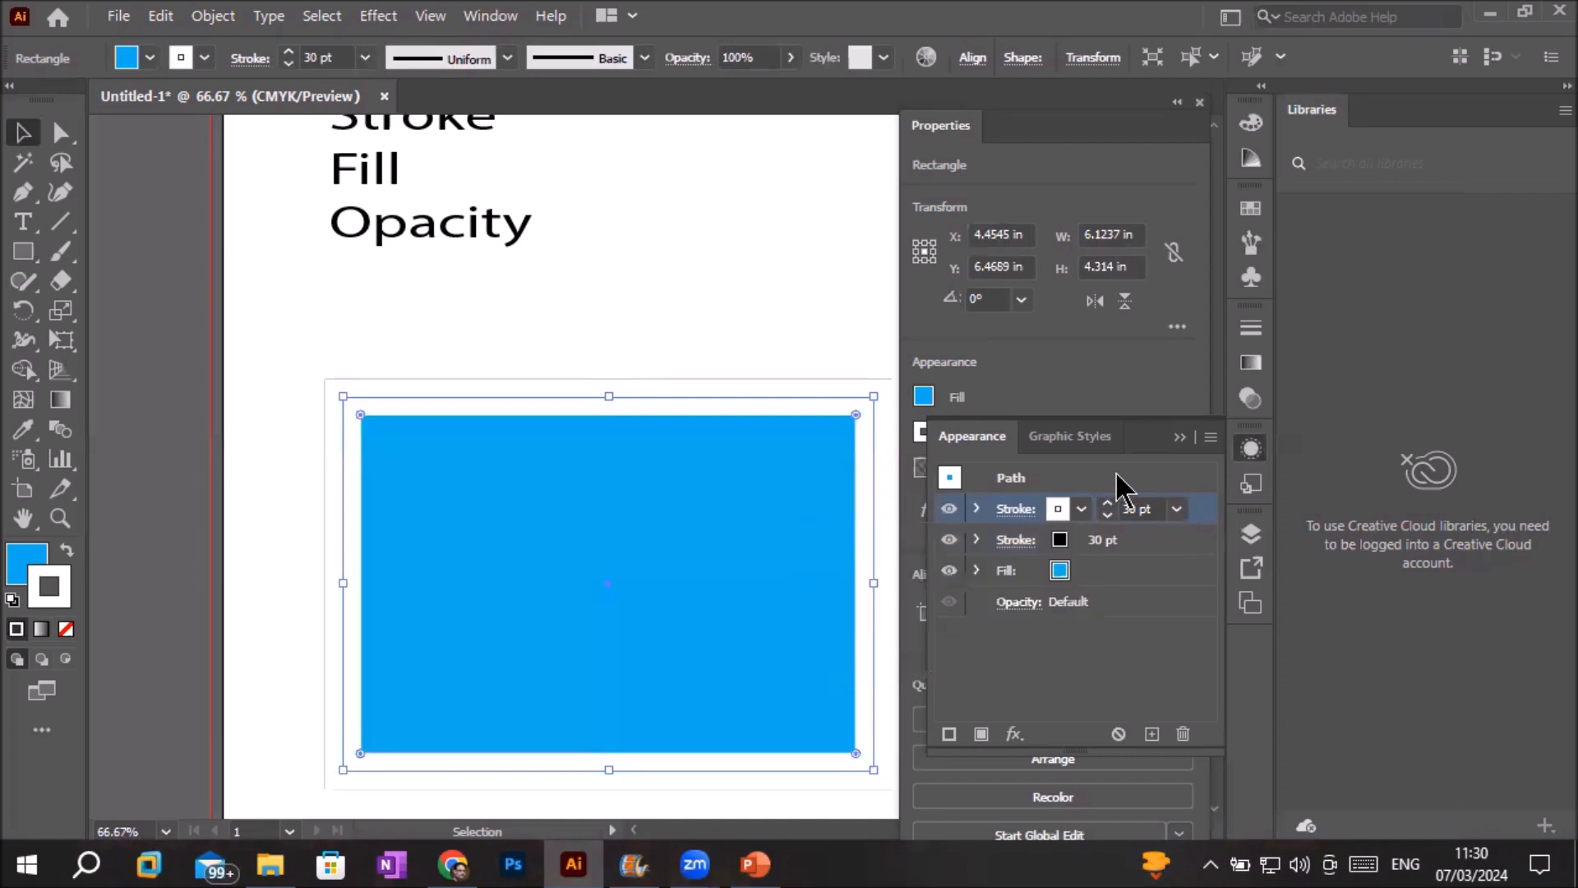
# Reduce the weight of the rectangle's white stroke to 15 pt.
pyautogui.click(1107, 516)
pyautogui.click(1108, 517)
pyautogui.click(1107, 517)
pyautogui.click(1107, 516)
pyautogui.click(1107, 516)
pyautogui.click(1108, 517)
pyautogui.click(1107, 516)
pyautogui.click(1107, 517)
pyautogui.click(1108, 516)
pyautogui.click(1108, 517)
pyautogui.click(1107, 516)
pyautogui.click(1107, 516)
pyautogui.click(1108, 517)
pyautogui.click(1107, 516)
pyautogui.click(1107, 516)
pyautogui.click(1107, 516)
pyautogui.click(1107, 516)
pyautogui.click(1107, 517)
pyautogui.click(1108, 517)
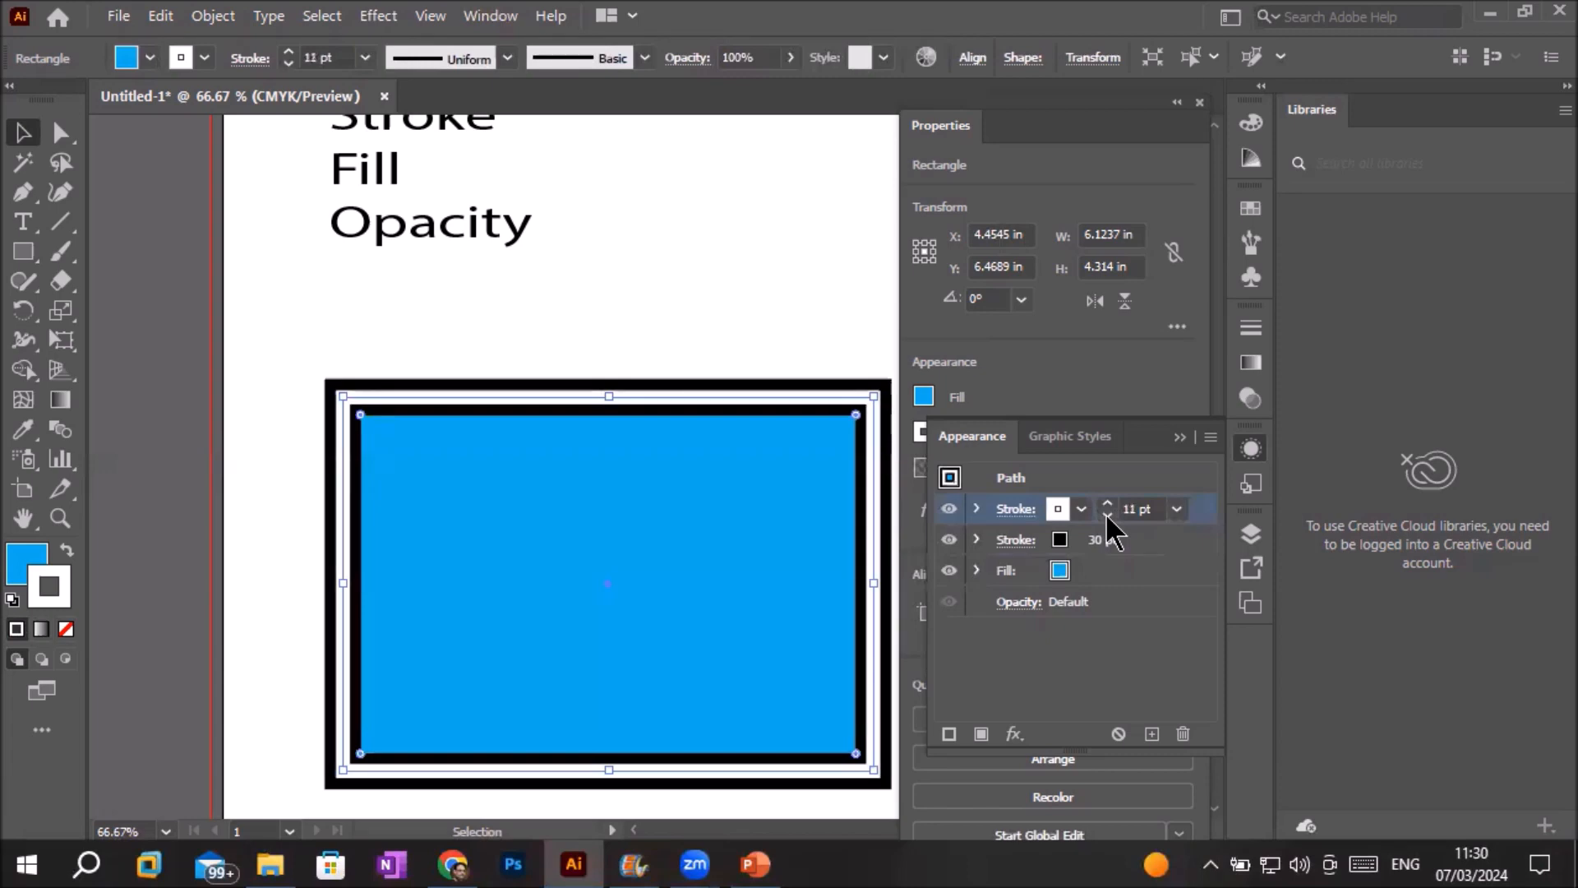
pyautogui.click(1108, 505)
pyautogui.click(1108, 505)
pyautogui.click(1108, 505)
pyautogui.click(1108, 504)
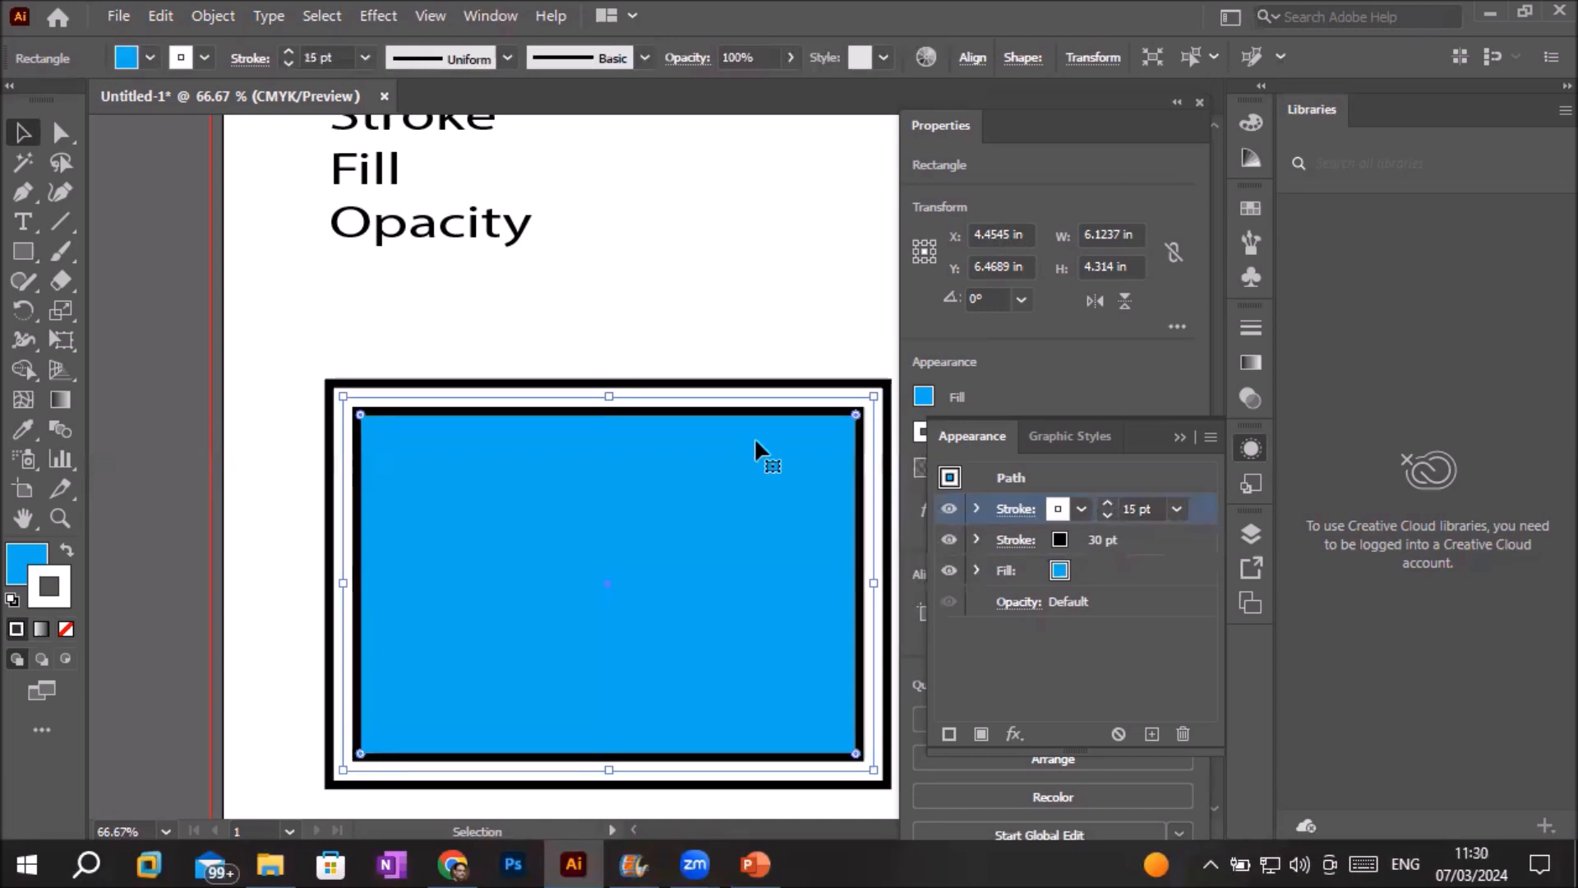
# Try a dashed line with a 12 pt dash and 6 pt gap on the white stroke, and turn the dashes off.
pyautogui.scroll(1, 676, 386)
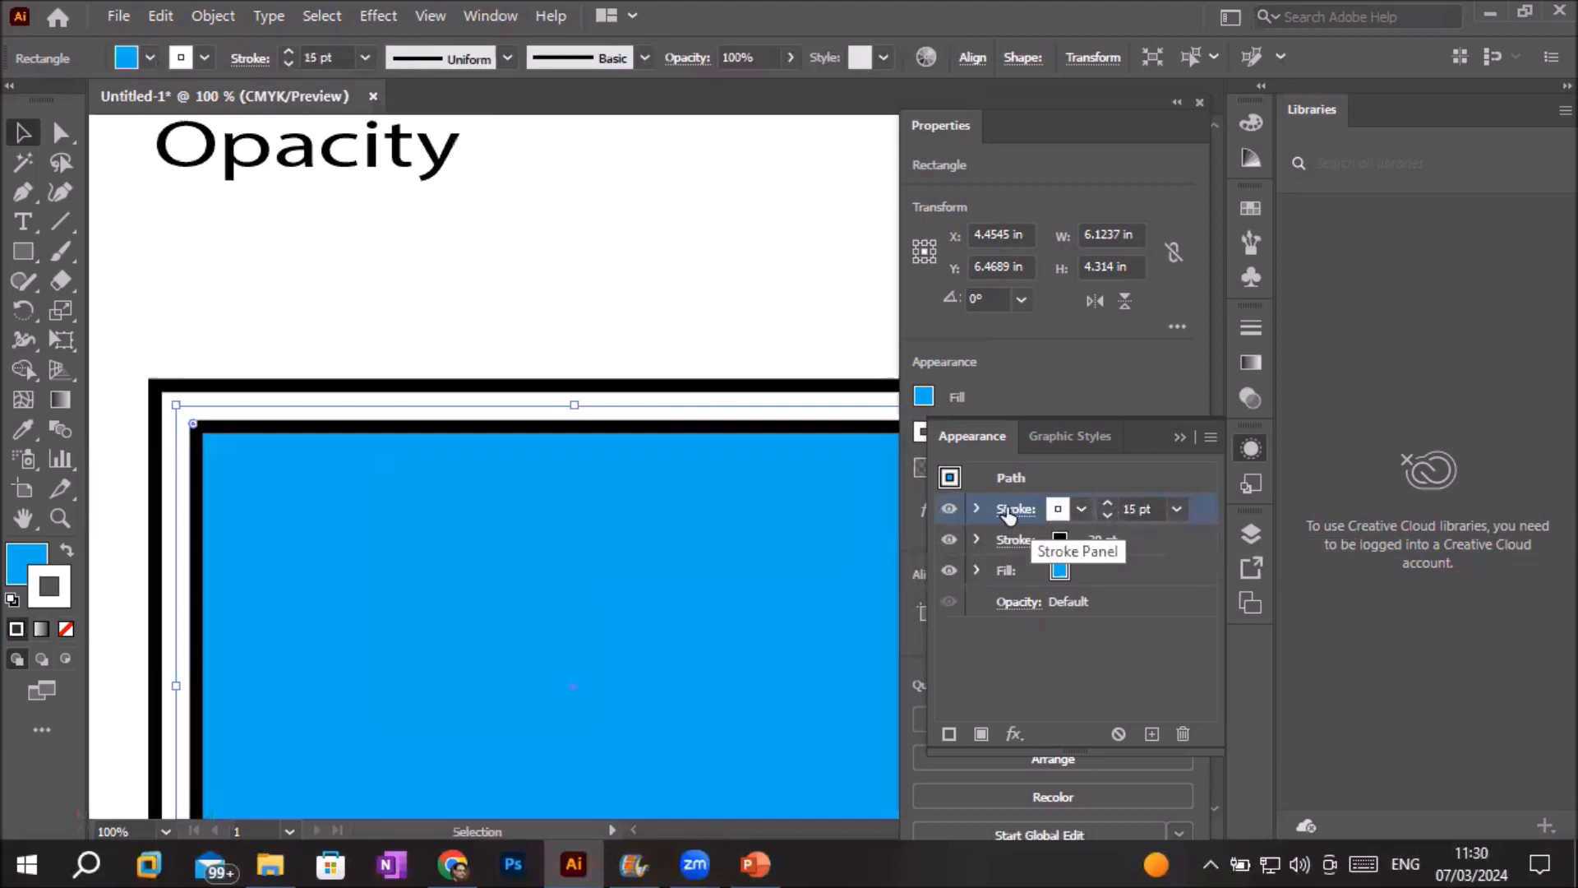
pyautogui.click(1010, 512)
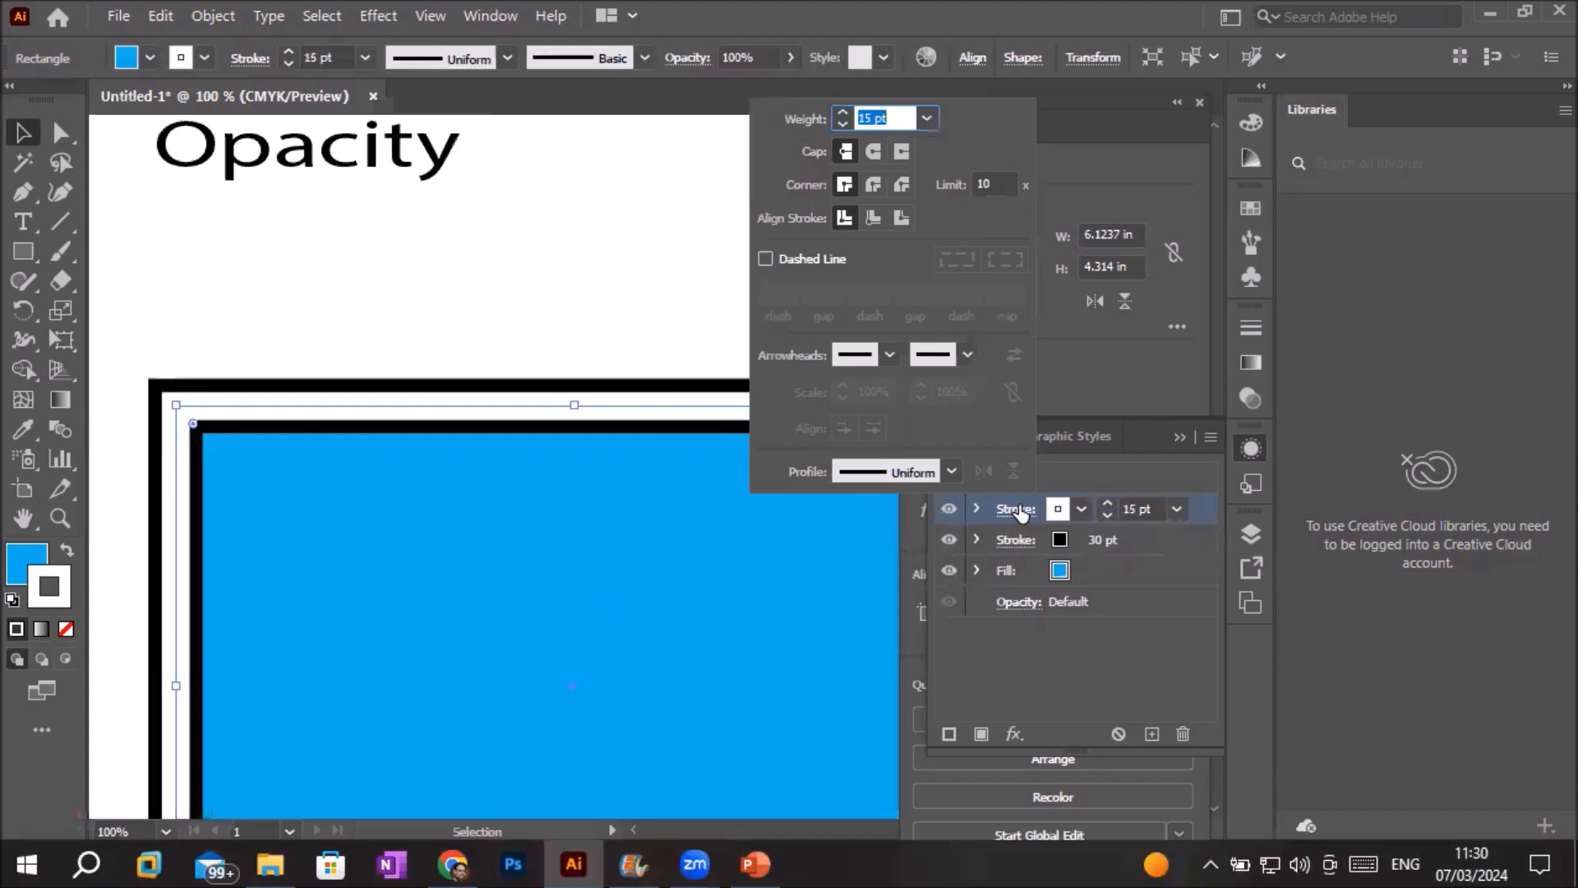
pyautogui.click(781, 259)
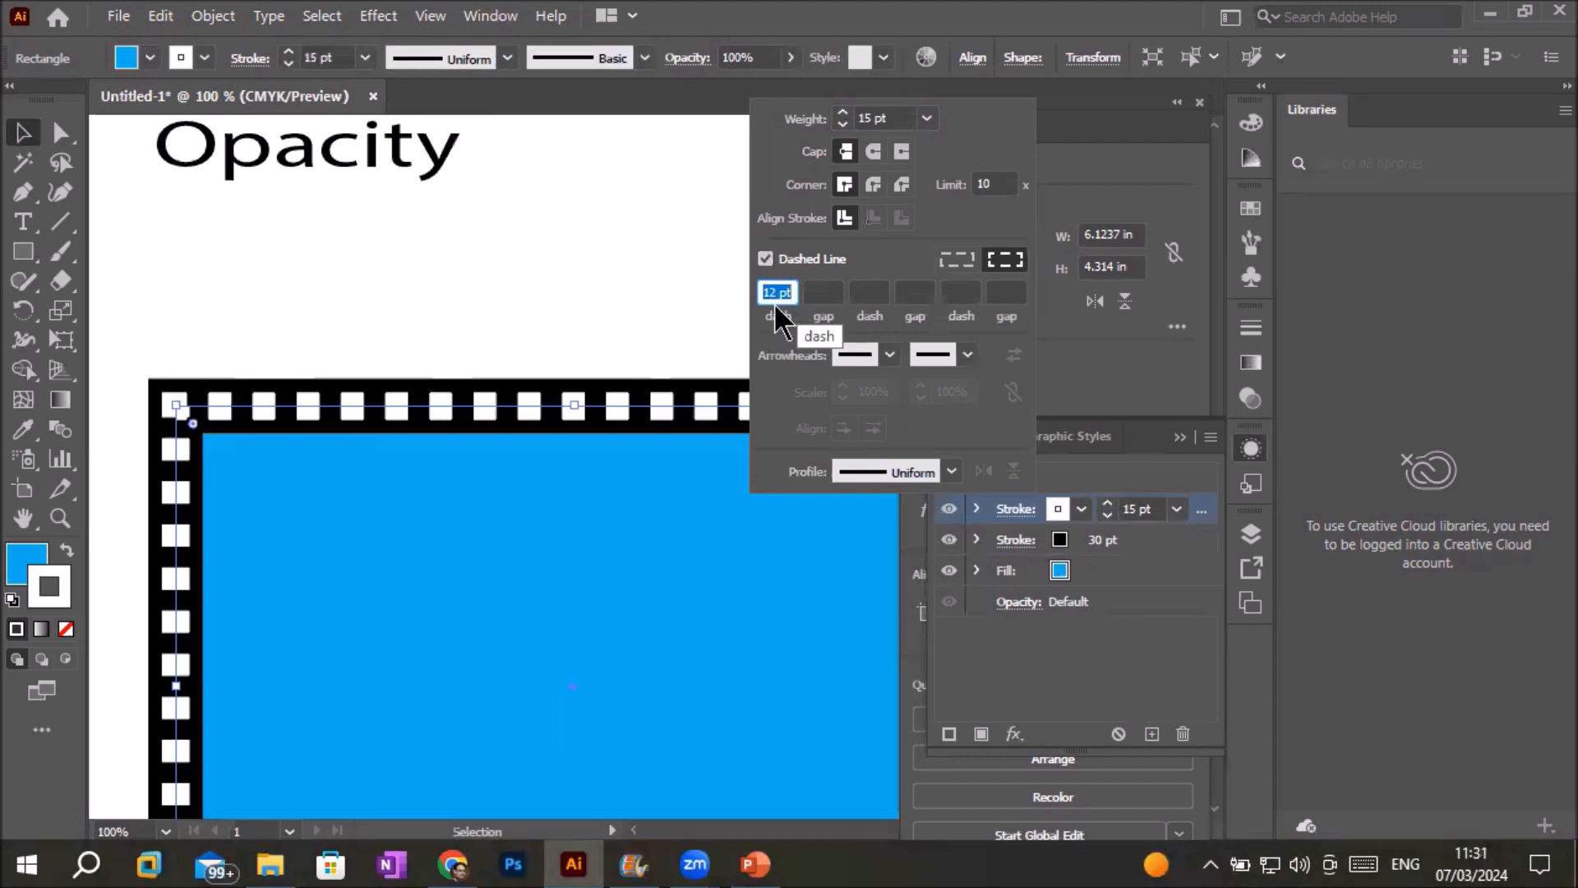
pyautogui.click(822, 287)
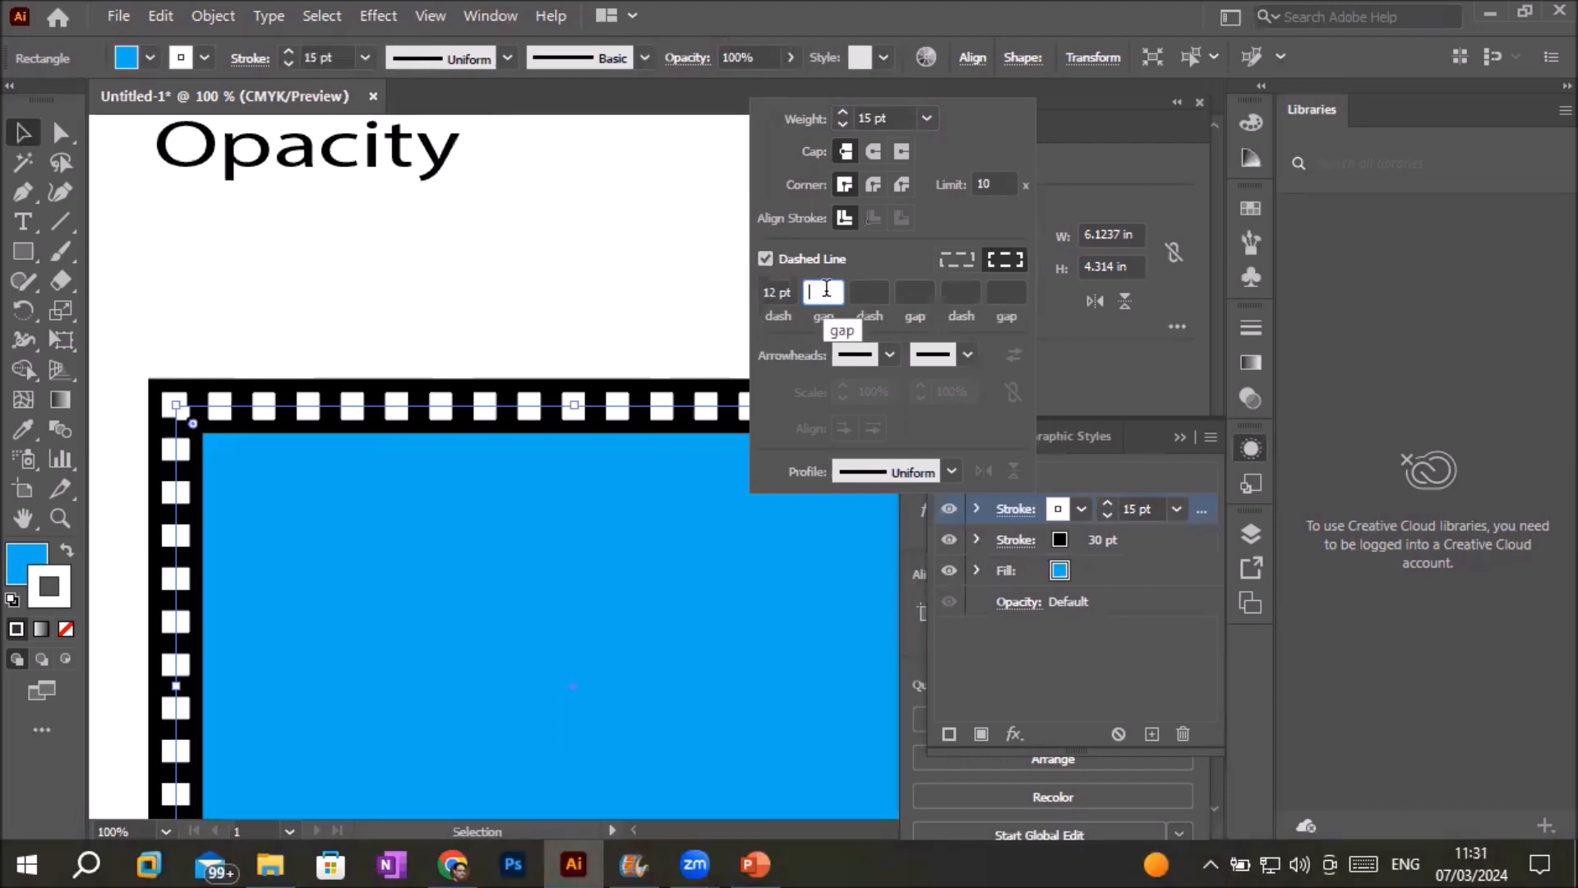
pyautogui.write('6')
pyautogui.click(876, 290)
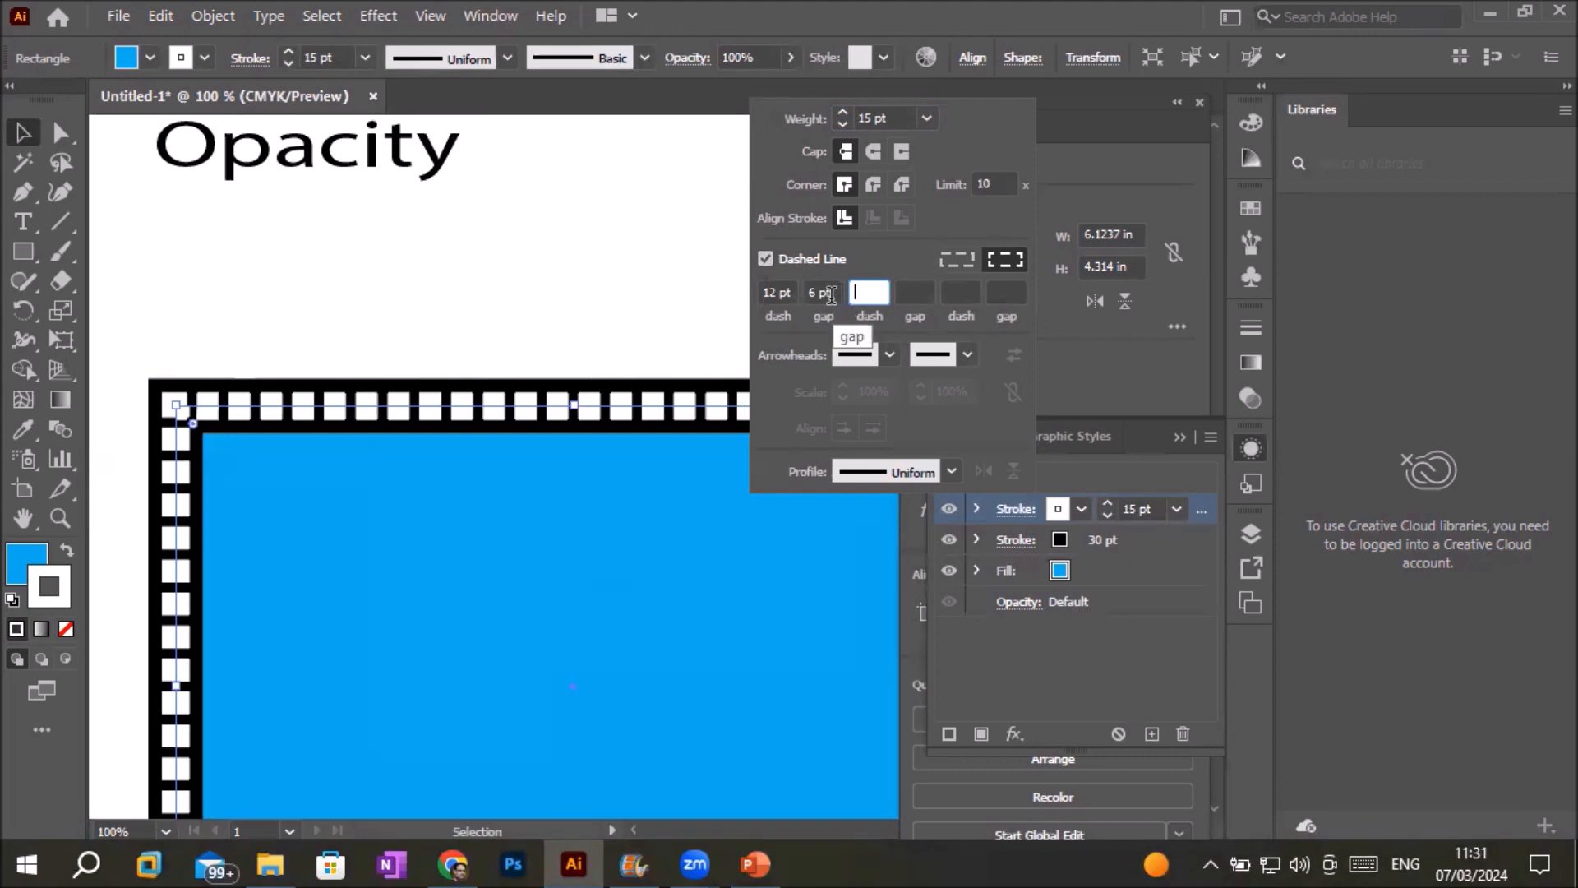
pyautogui.click(765, 260)
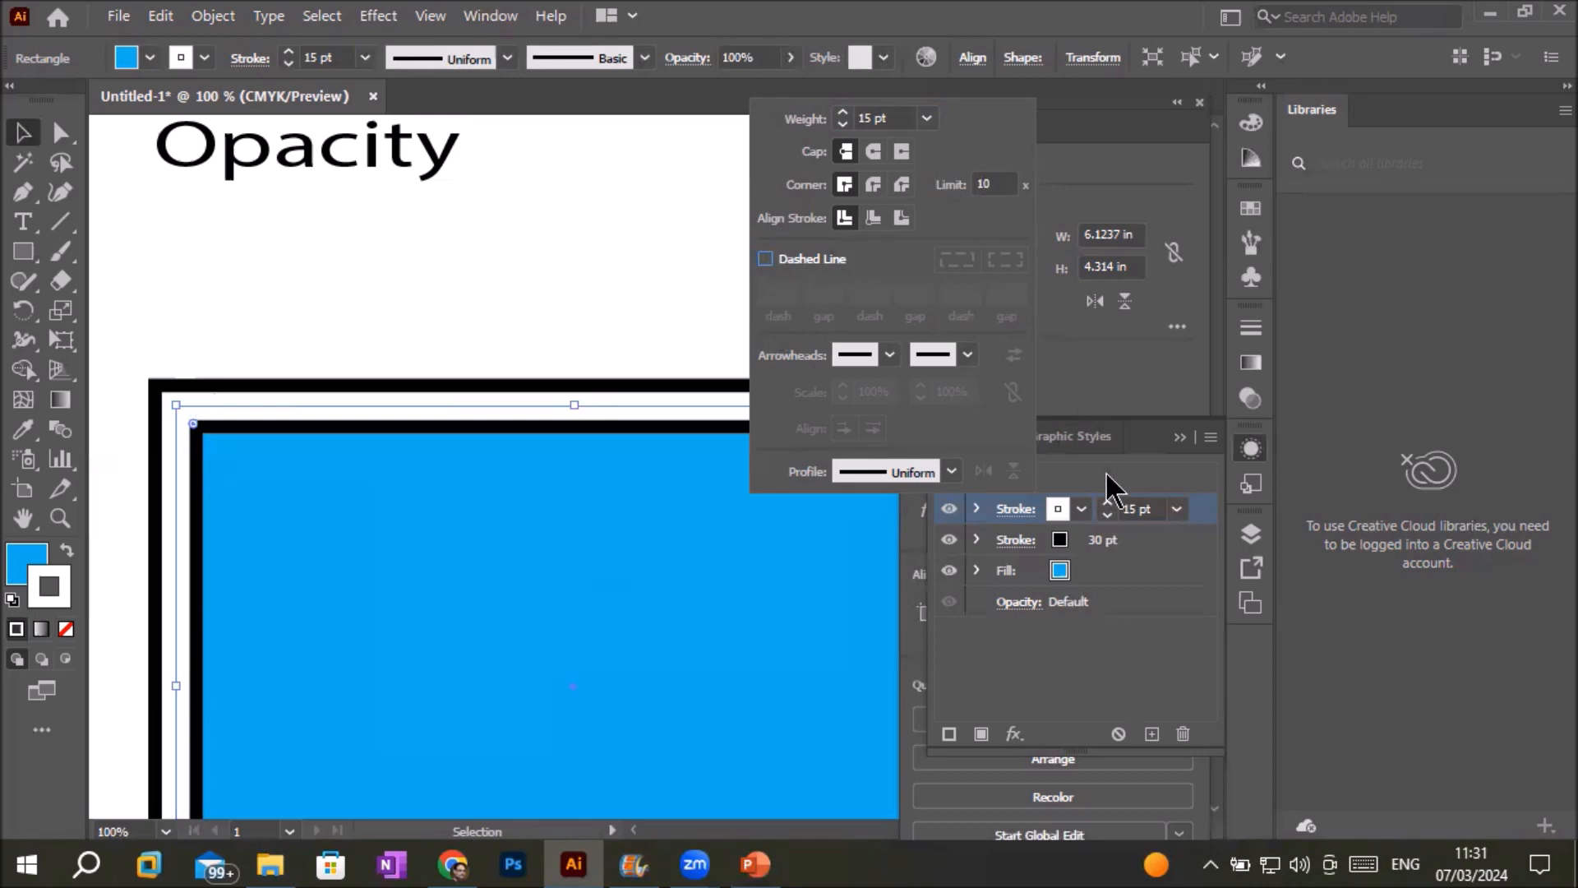
# Recolour the rectangle's 15 pt white stroke to a medium grey swatch.
pyautogui.click(1082, 509)
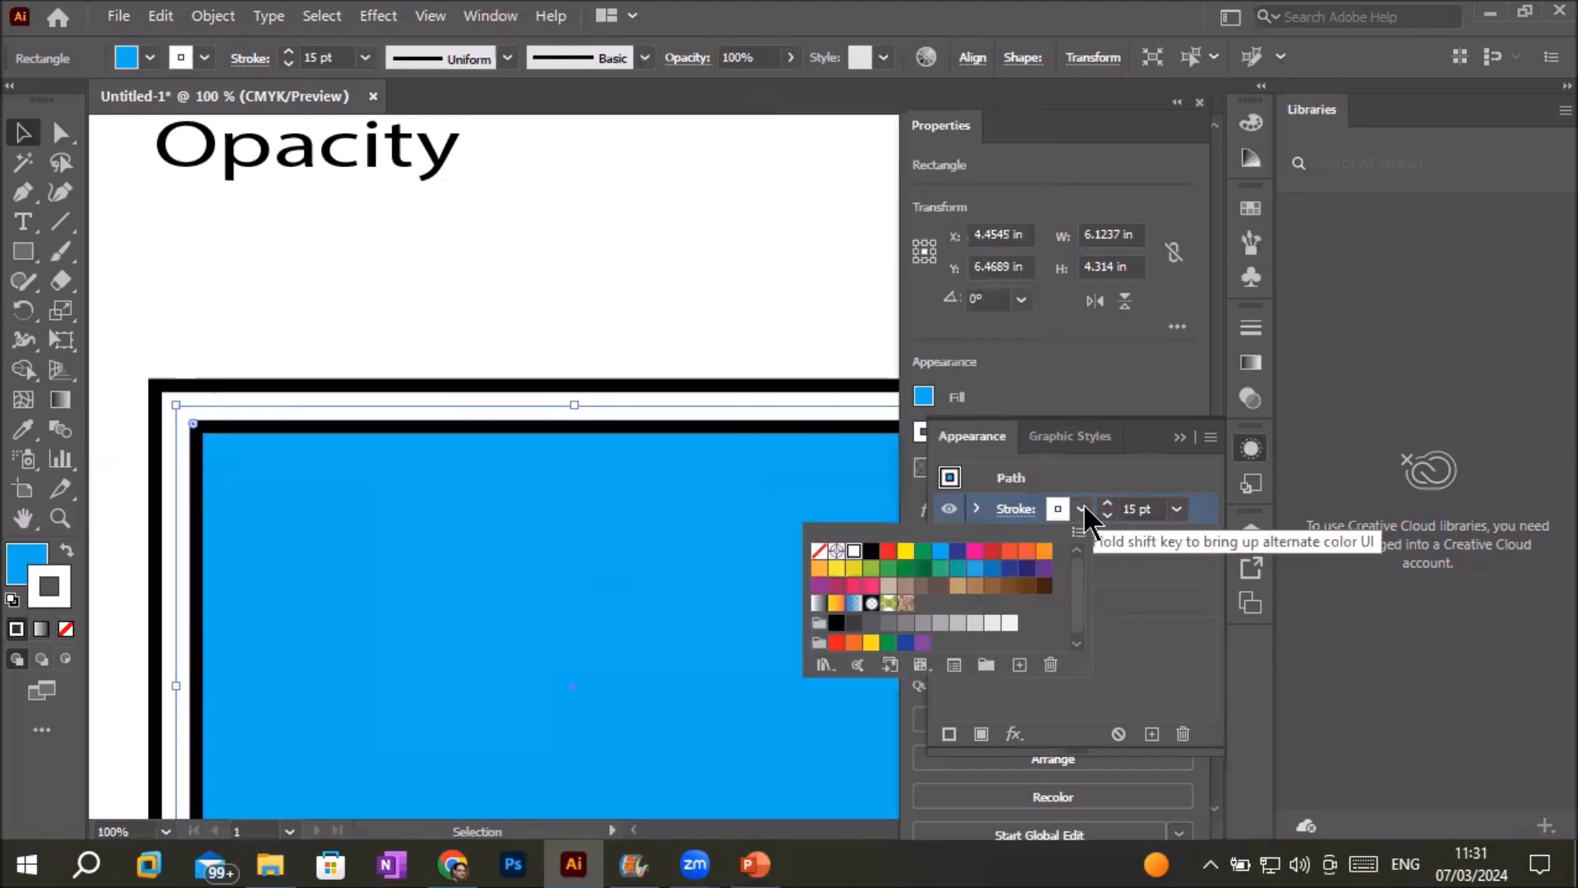
pyautogui.click(923, 625)
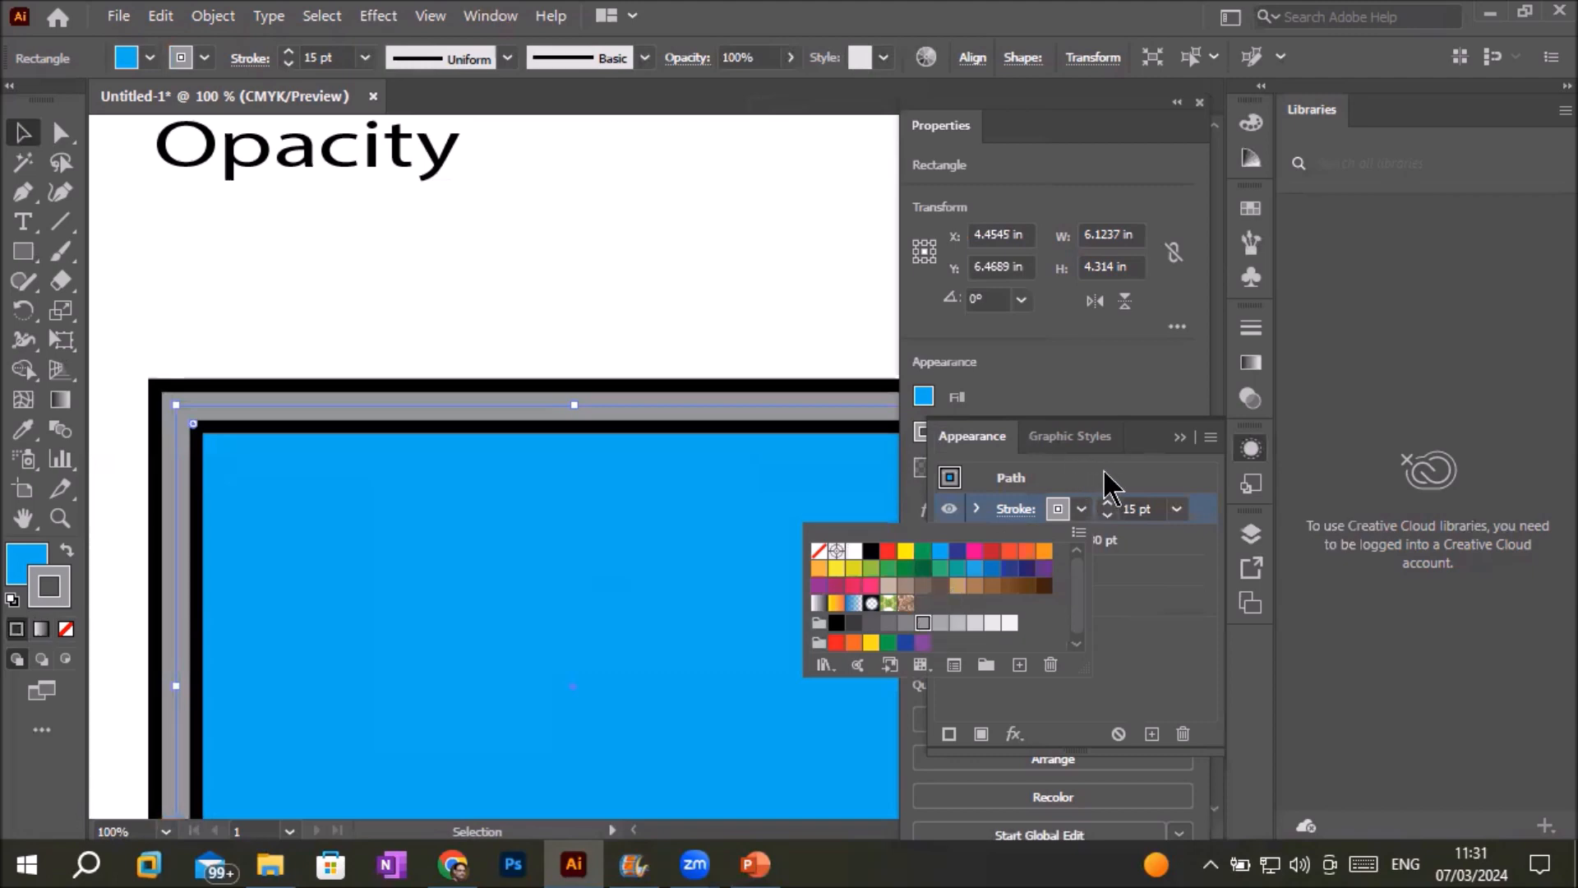
pyautogui.click(1081, 503)
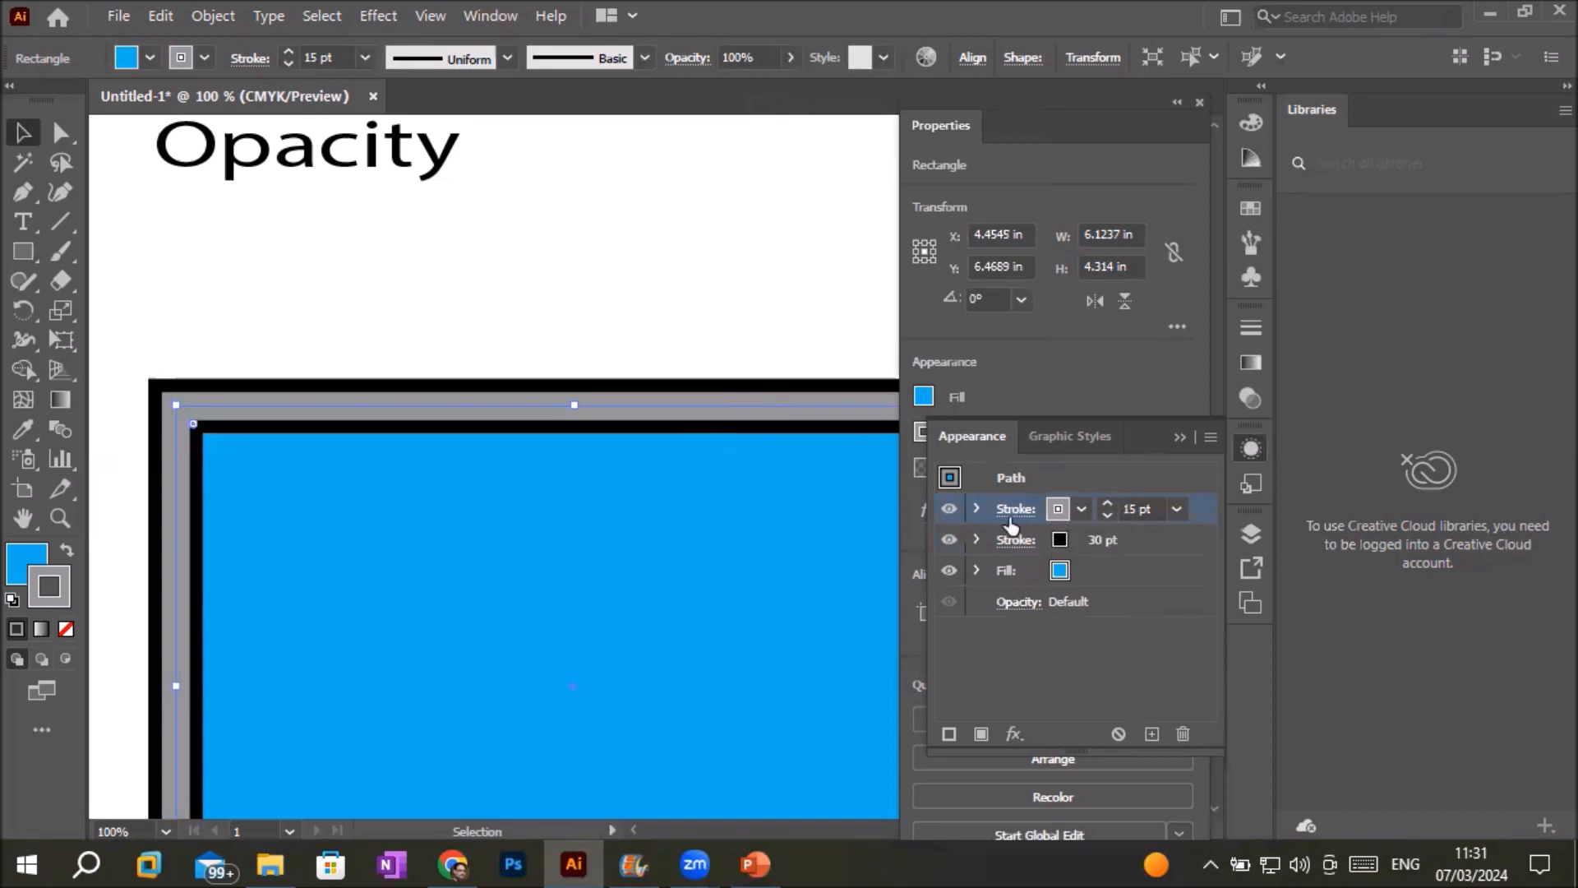
# Add a third stroke above the grey one in the rectangle's appearance and colour it white.
pyautogui.click(949, 734)
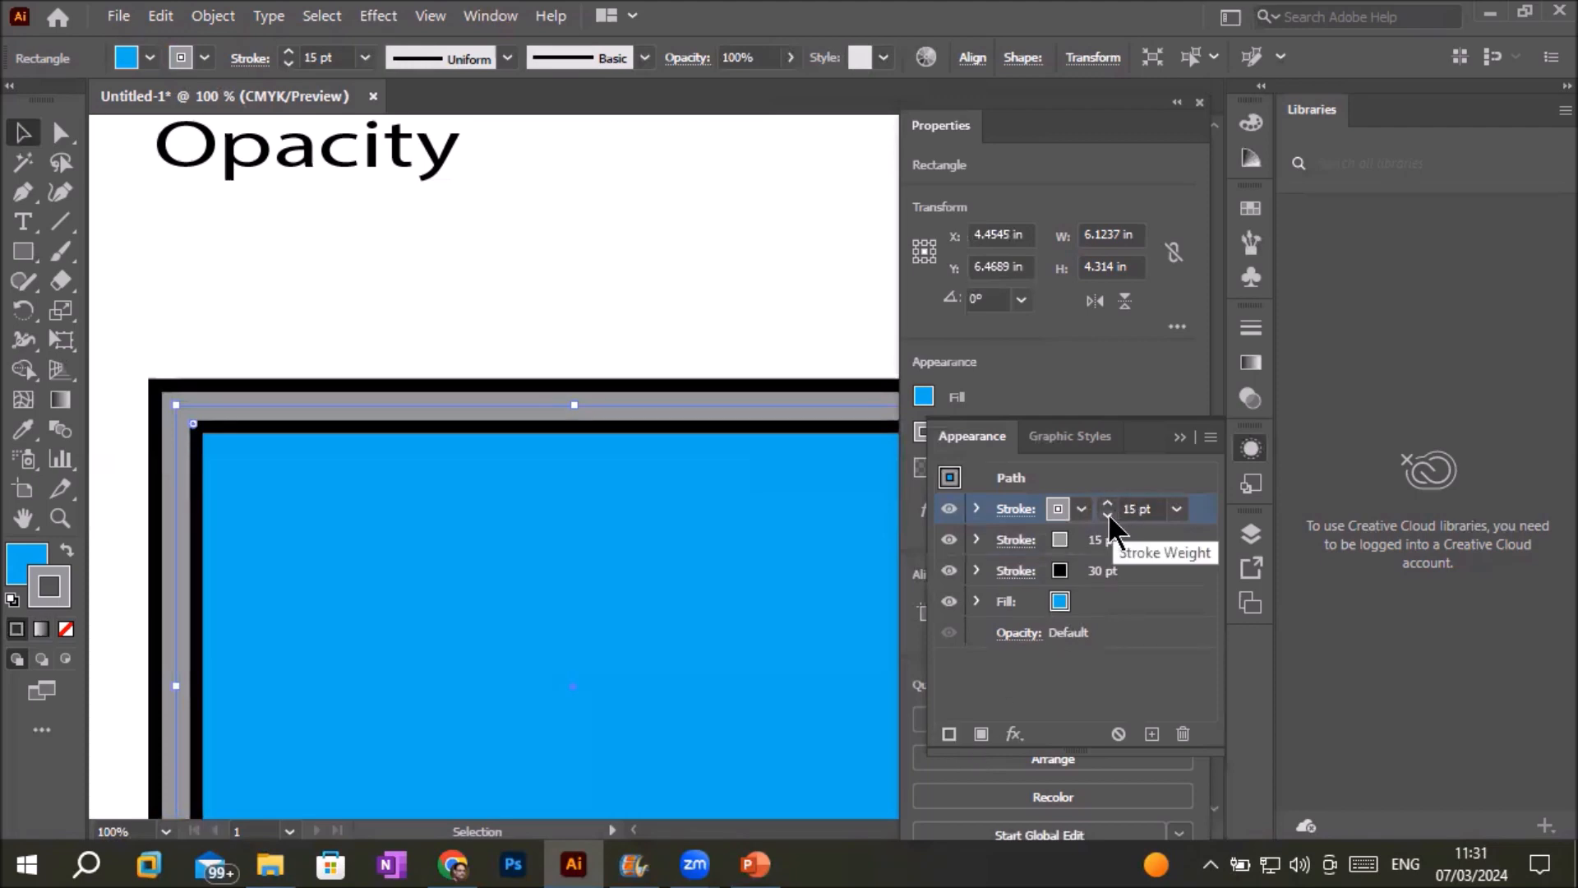
pyautogui.click(1060, 510)
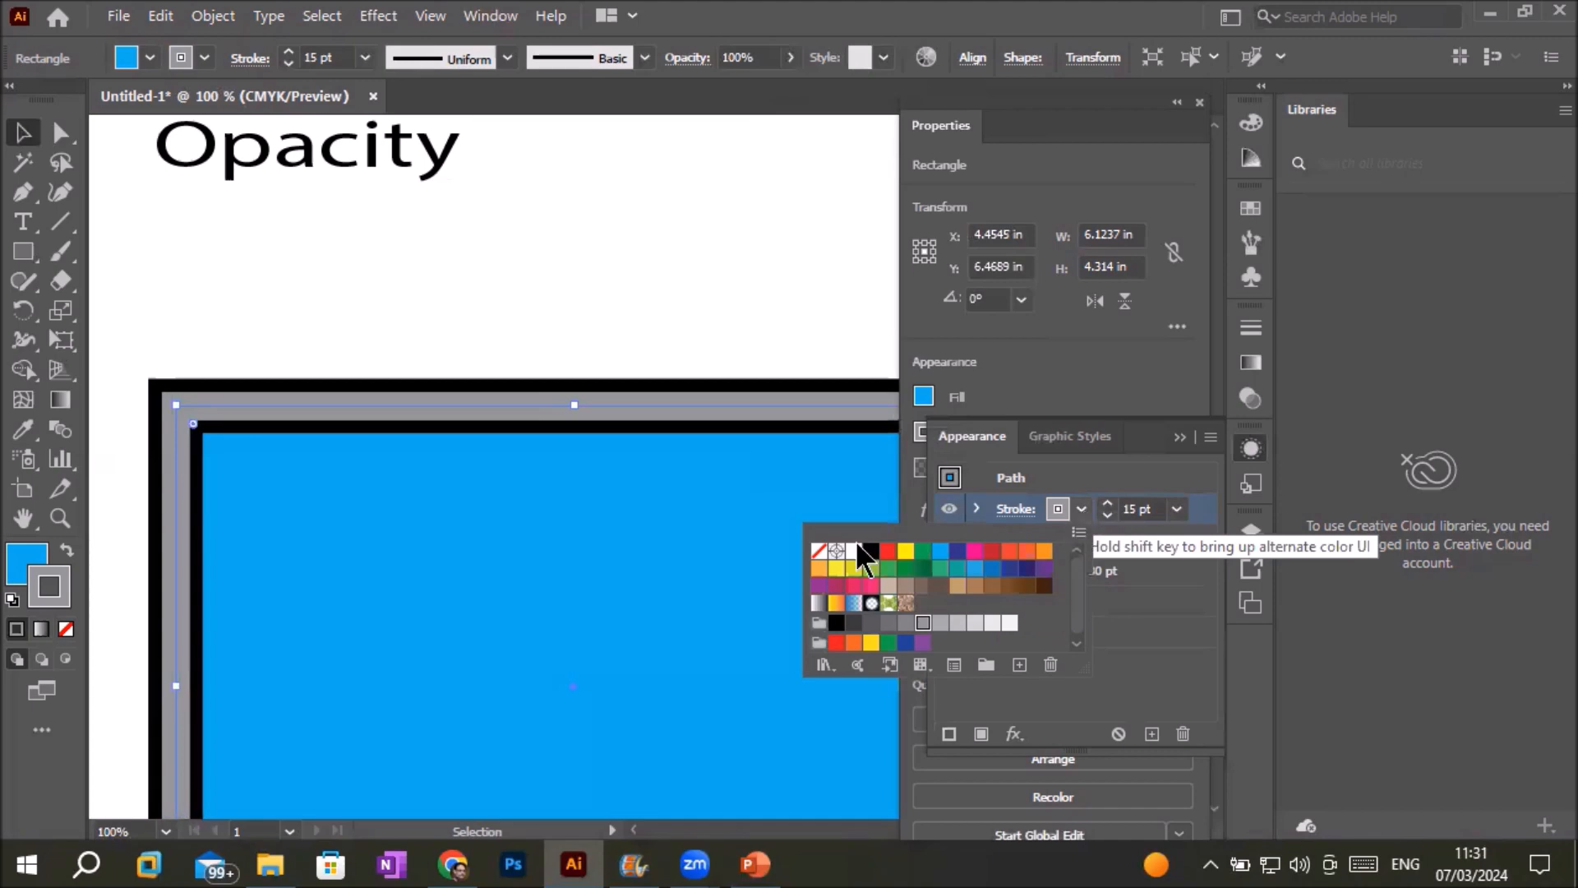
pyautogui.click(854, 551)
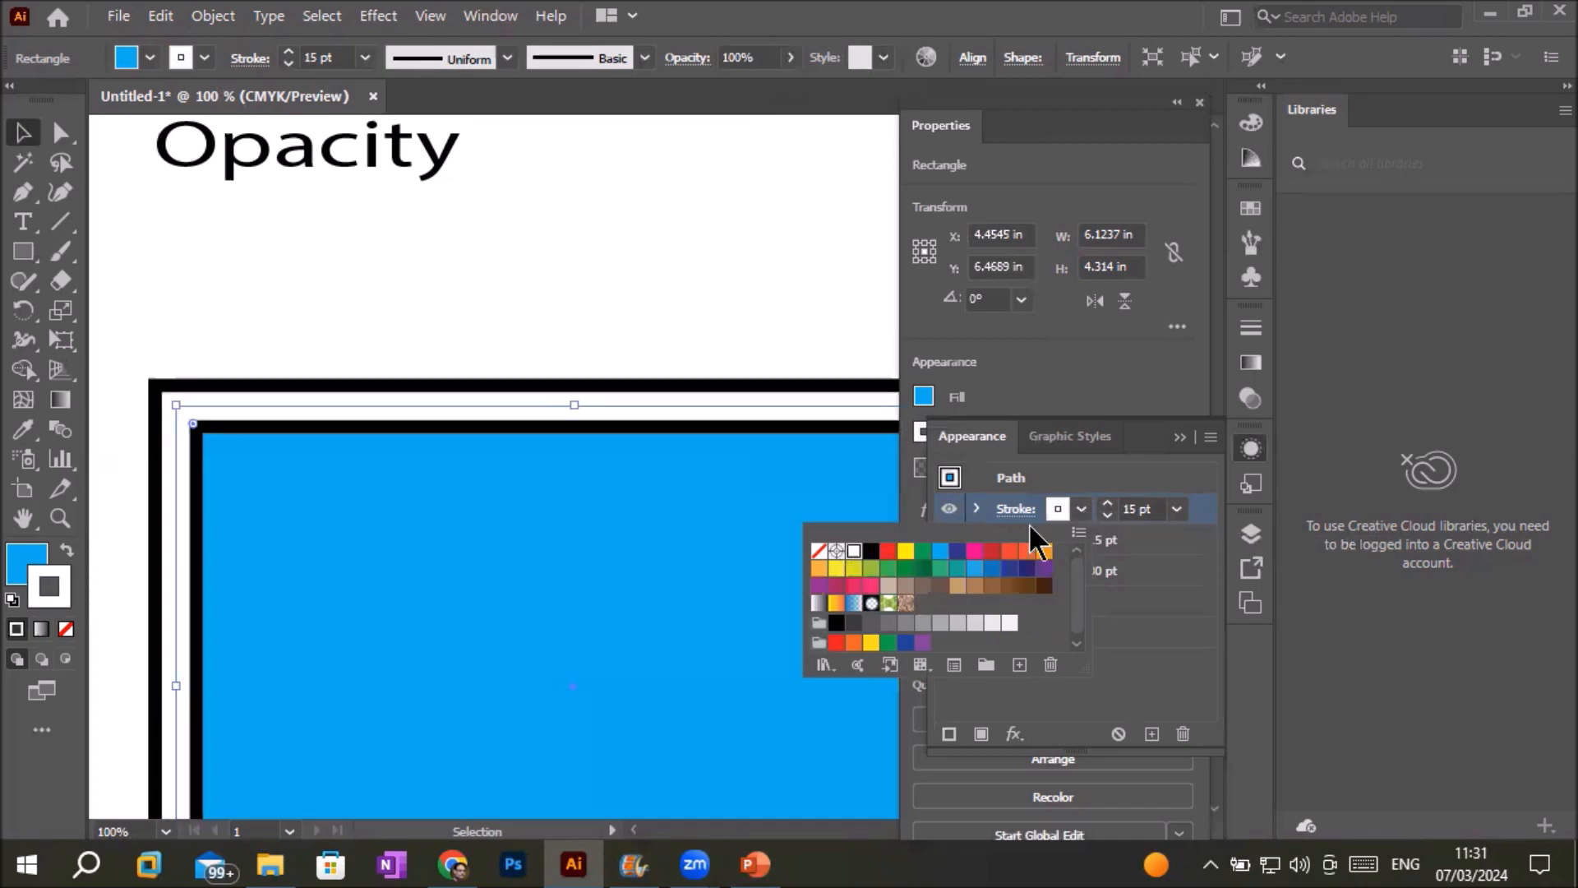
# Reduce the weight of the new white stroke to 5 pt.
pyautogui.click(1111, 519)
pyautogui.click(1111, 519)
pyautogui.click(1110, 519)
pyautogui.click(1108, 516)
pyautogui.click(1108, 516)
pyautogui.click(1108, 516)
pyautogui.click(1108, 516)
pyautogui.click(1108, 517)
pyautogui.click(1109, 516)
pyautogui.click(1108, 516)
pyautogui.click(1109, 503)
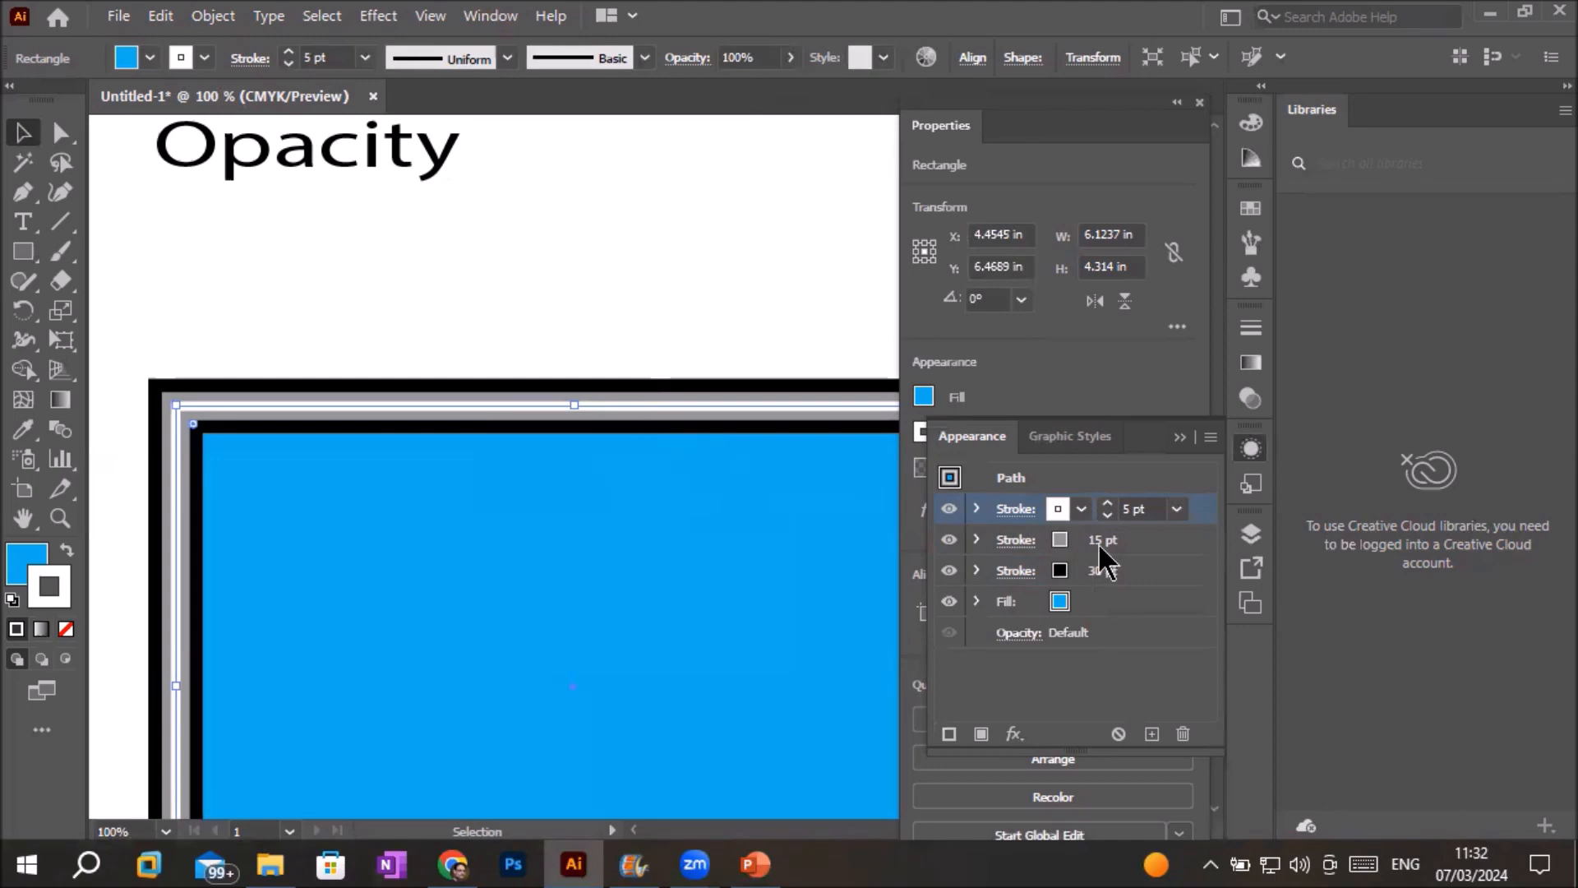
# Make the 5 pt white stroke a dashed line with a 12 pt dash and 6 pt gap.
pyautogui.click(1017, 510)
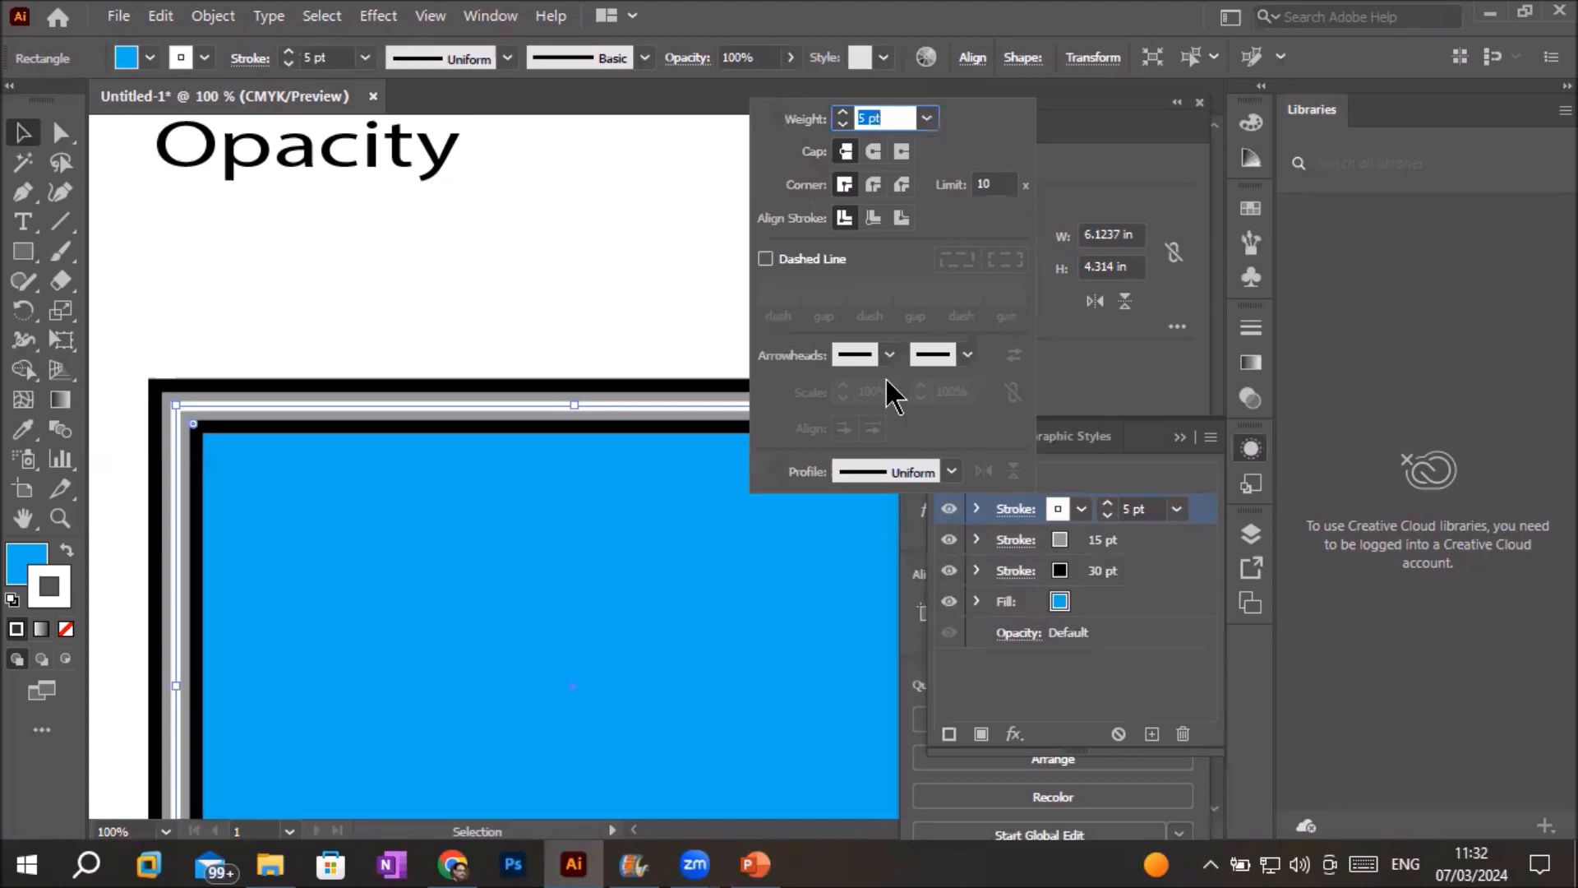
pyautogui.click(766, 259)
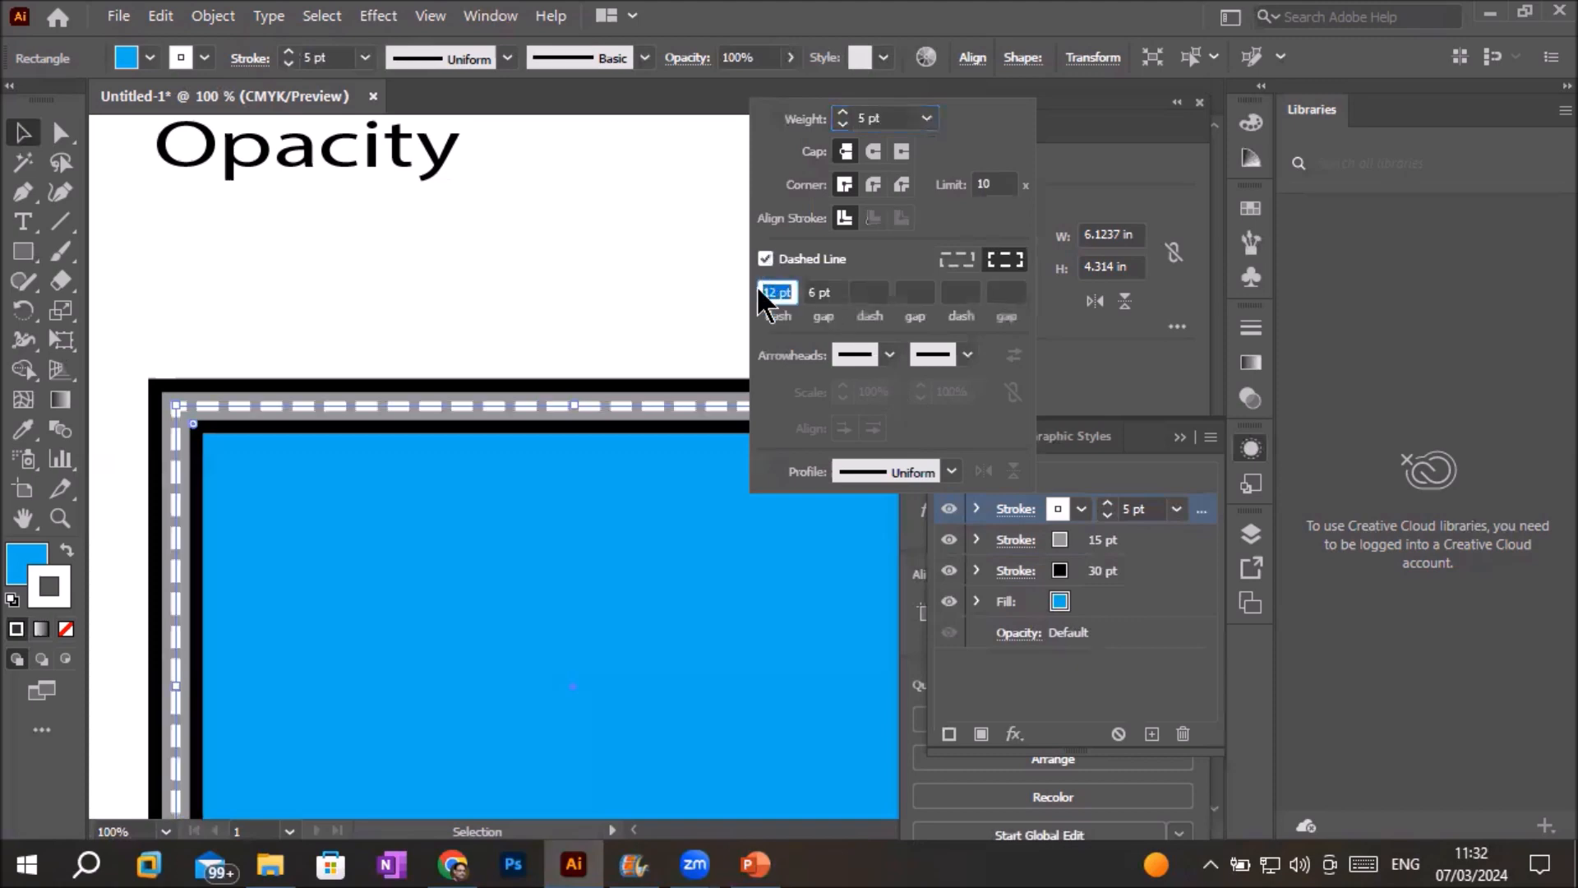
pyautogui.click(1114, 481)
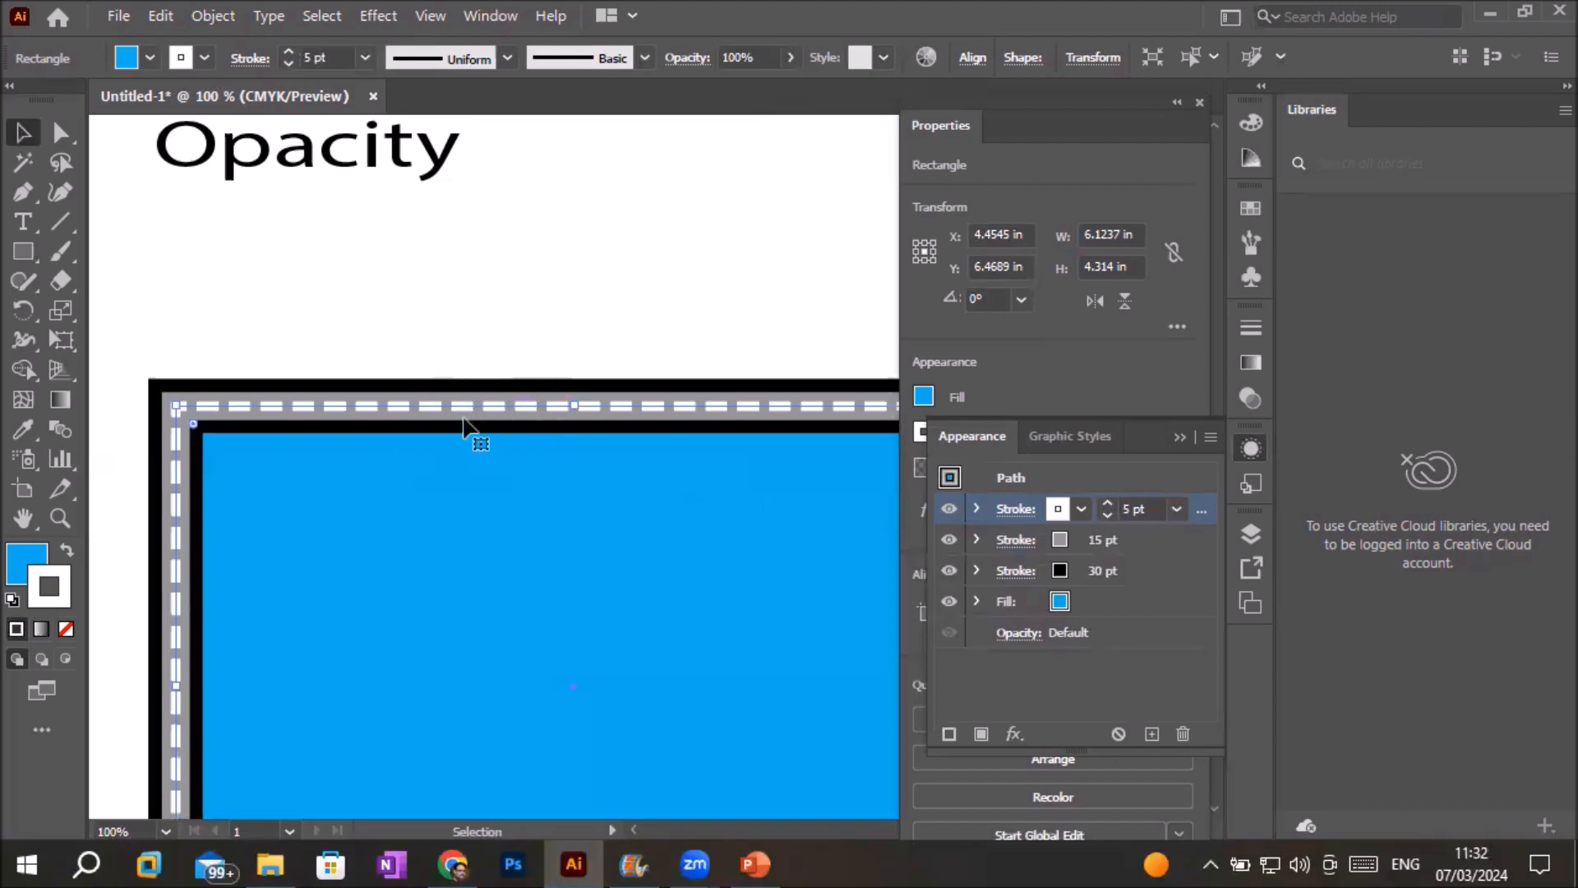
# Recolour the rectangle's grey 15 pt stroke yellow.
pyautogui.scroll(-2, 526, 428)
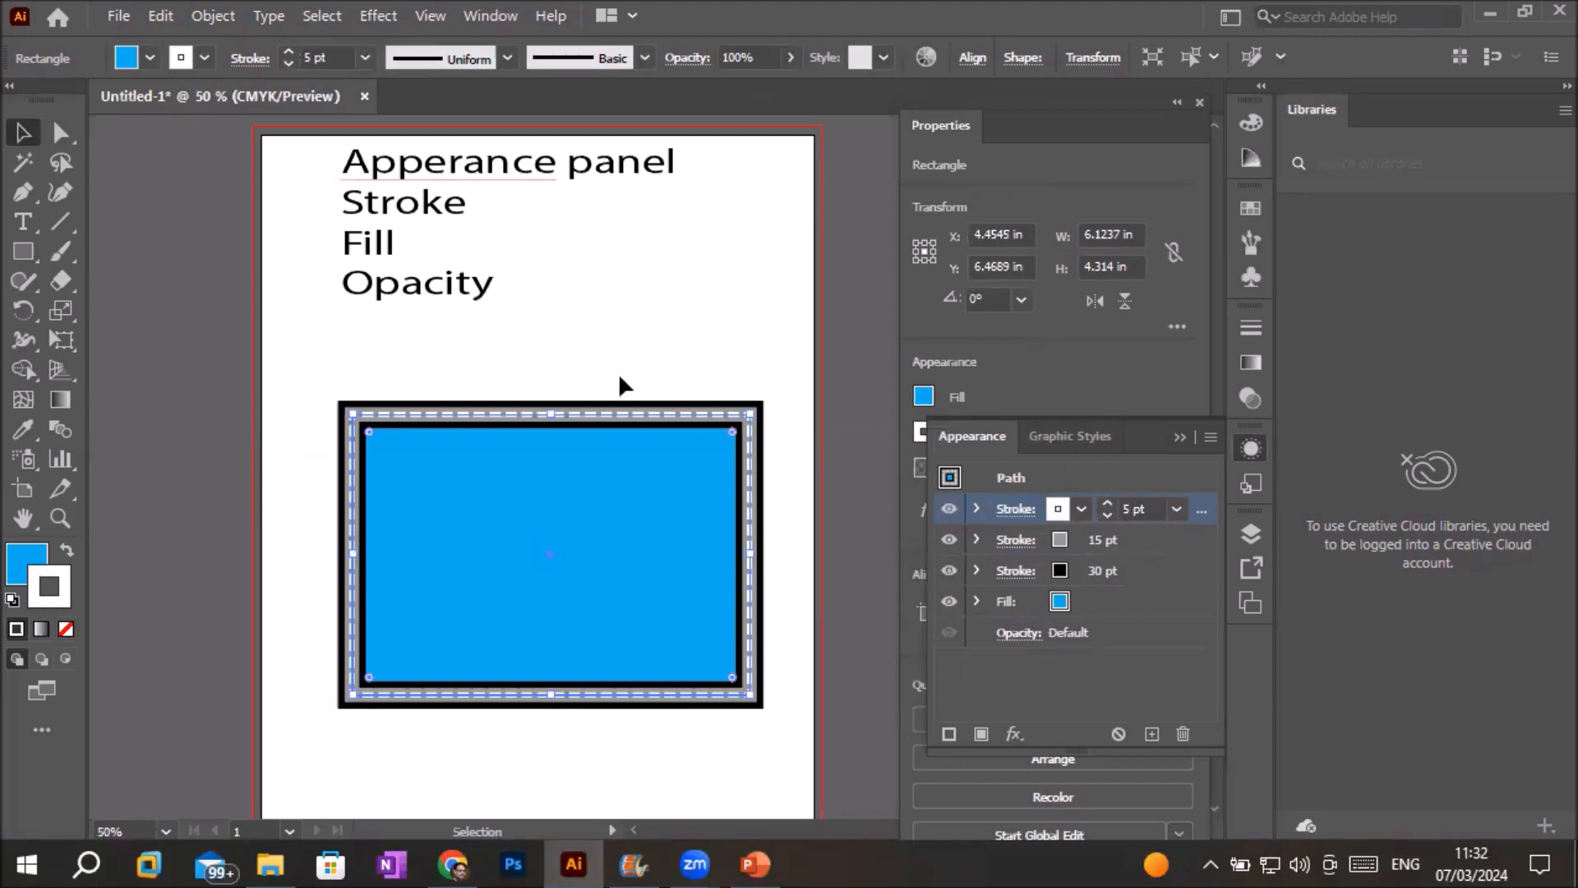
pyautogui.scroll(1, 617, 411)
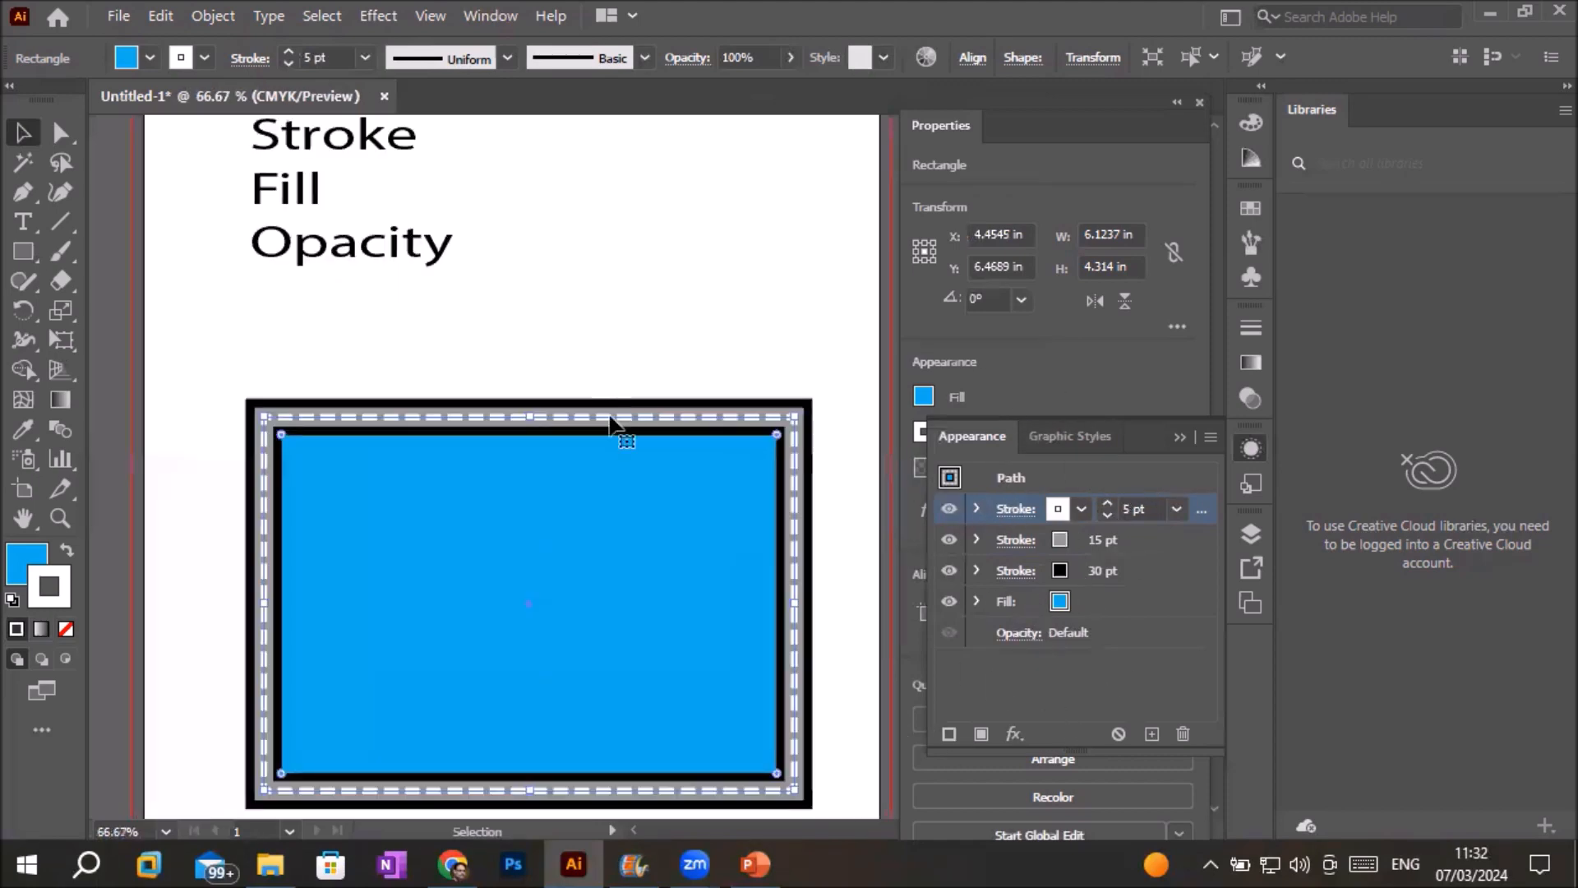
pyautogui.click(1053, 543)
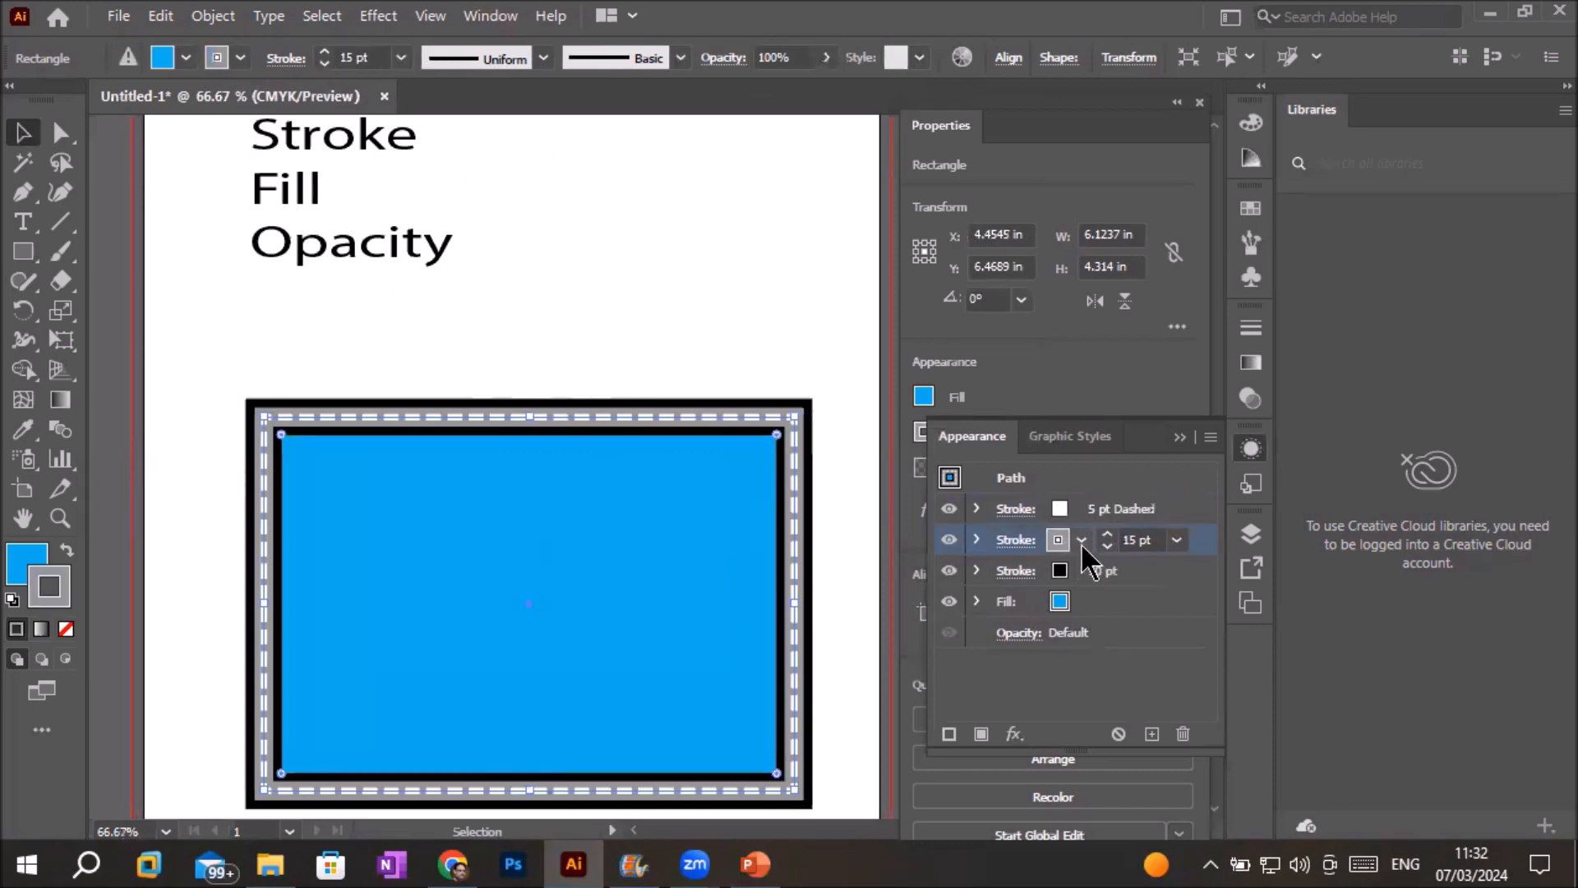
pyautogui.click(1082, 543)
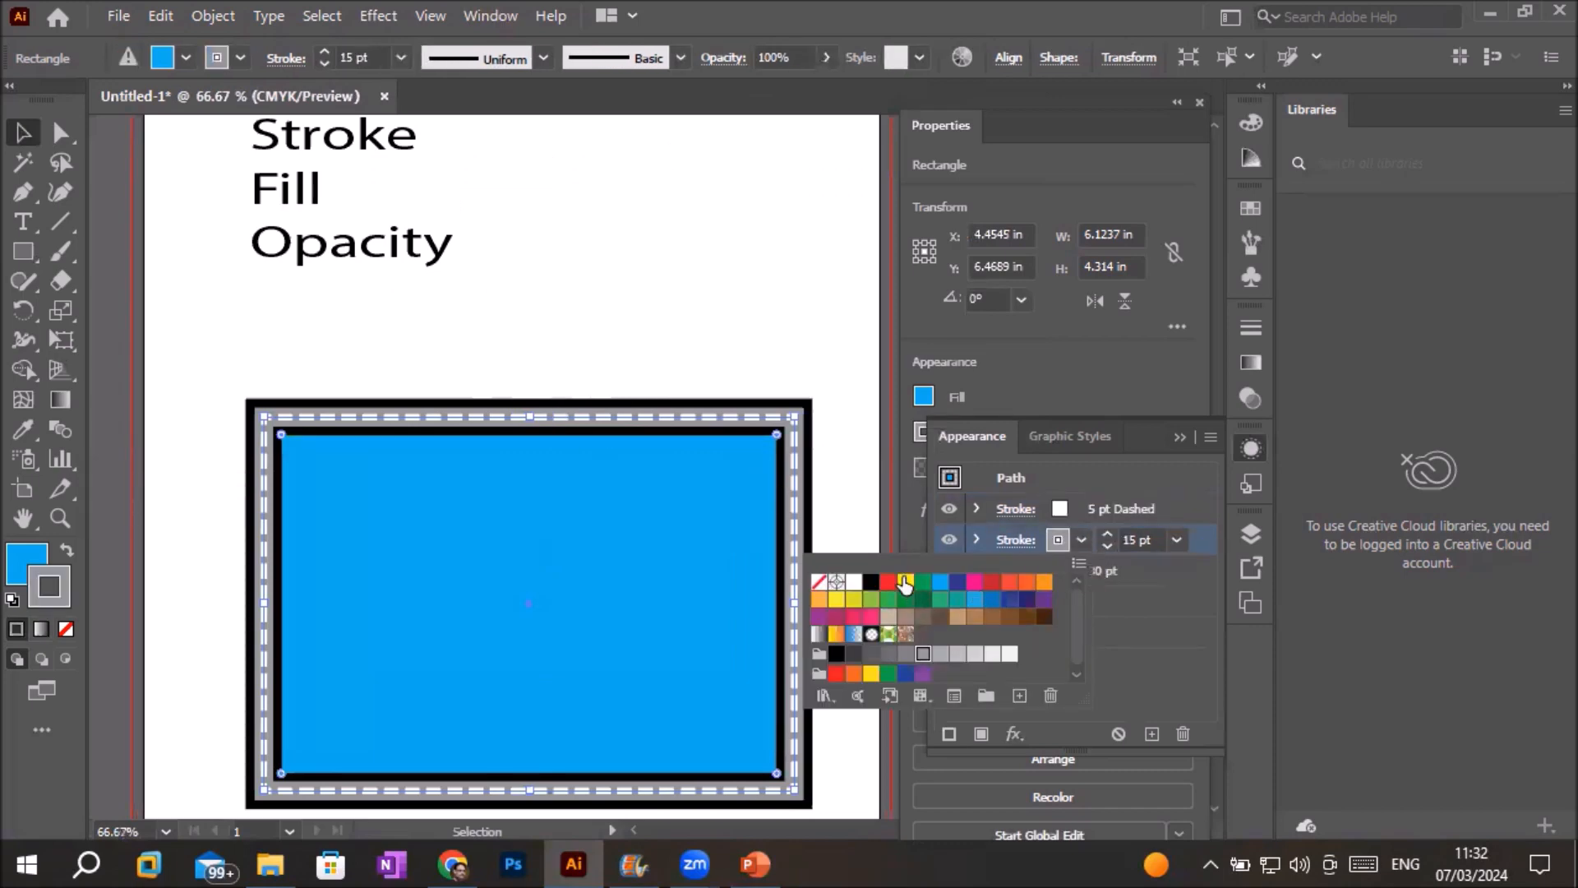
pyautogui.click(906, 583)
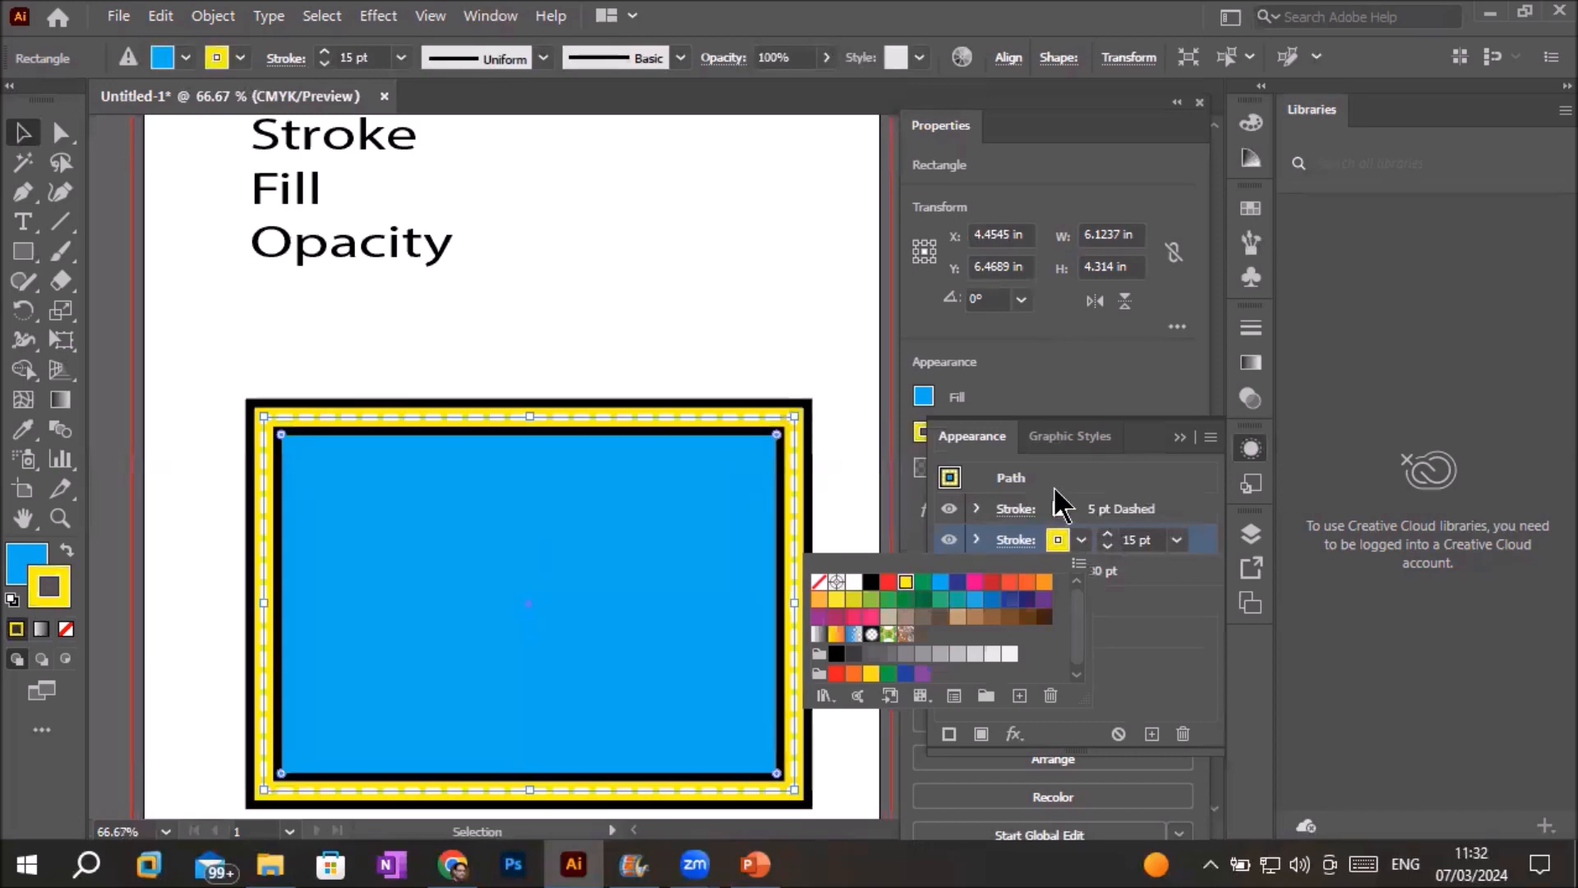
# Recolour the 5 pt dashed stroke with the red swatch C=15 M=100 Y=90 K=10.
pyautogui.click(1056, 513)
pyautogui.click(1056, 511)
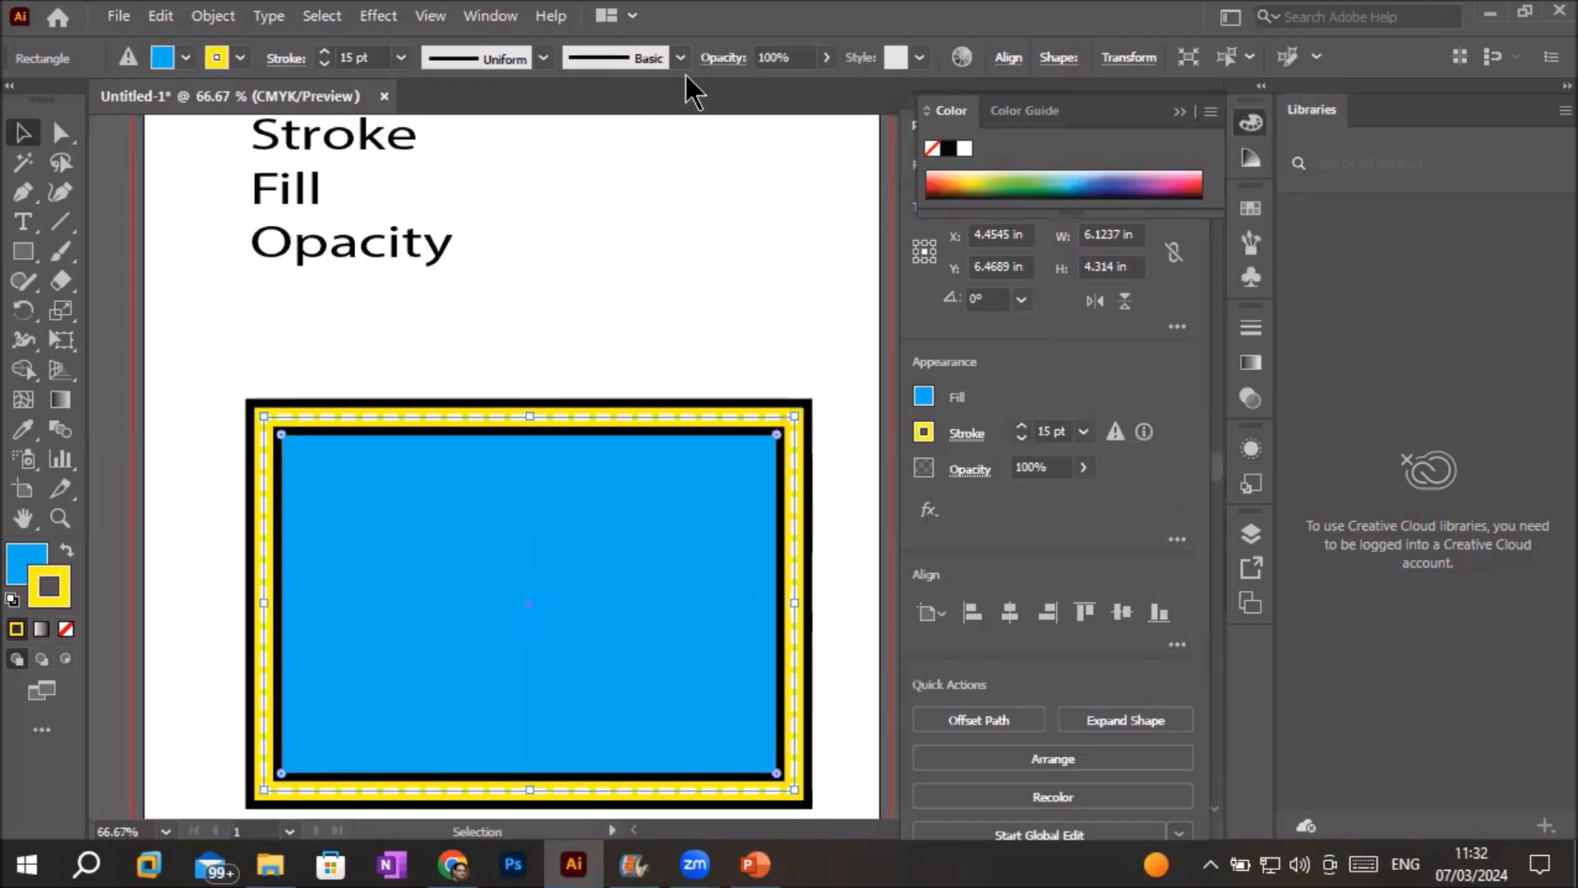
pyautogui.hotkey('shift', 'F6')
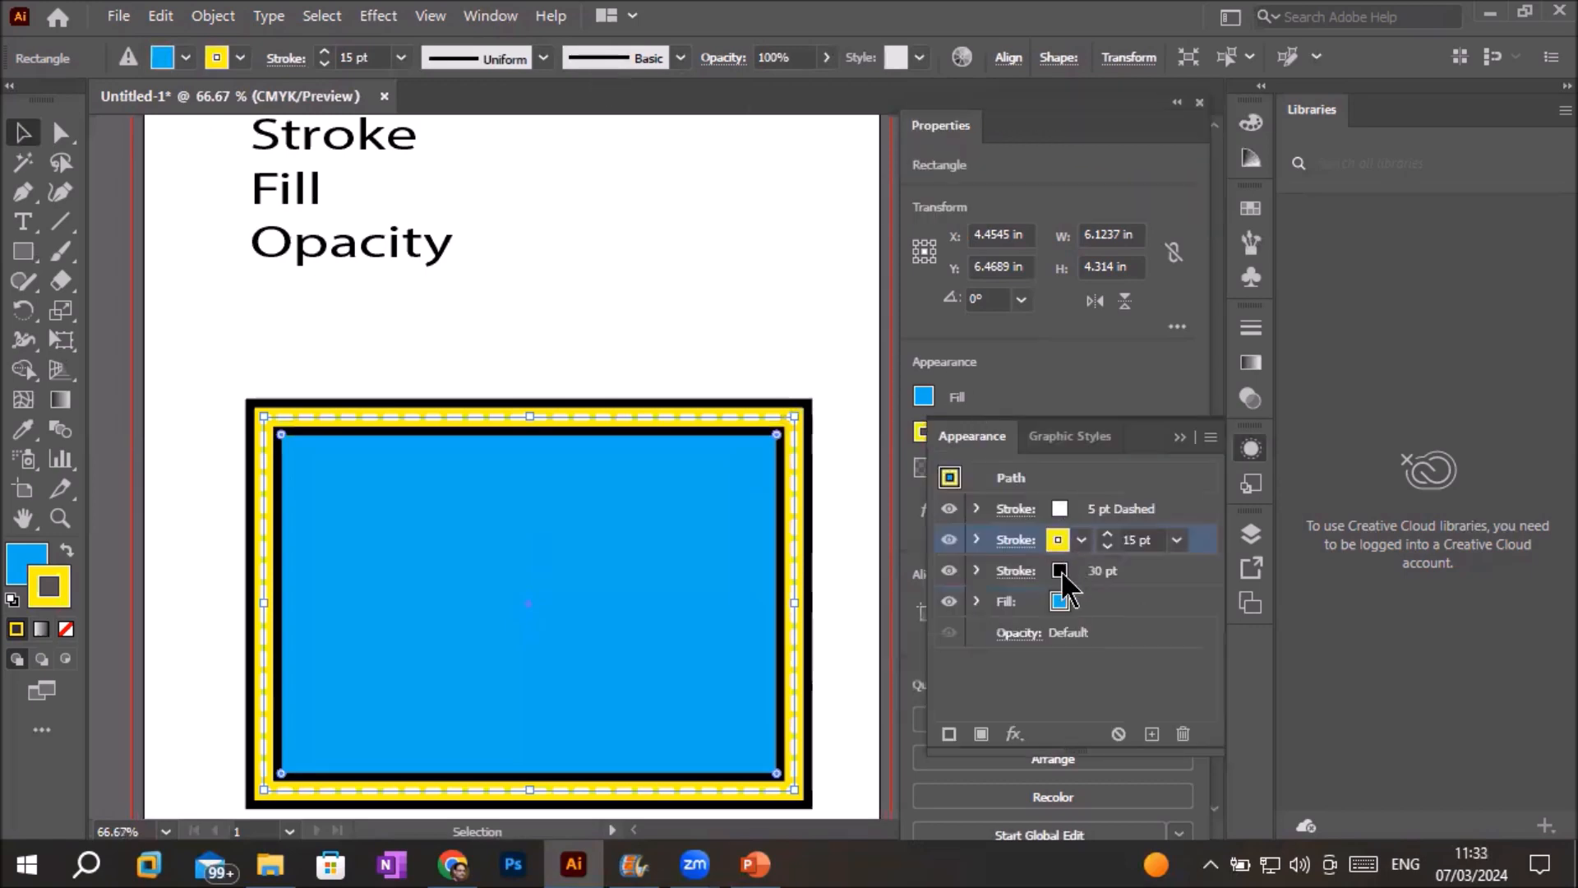
pyautogui.click(1055, 509)
pyautogui.click(1082, 509)
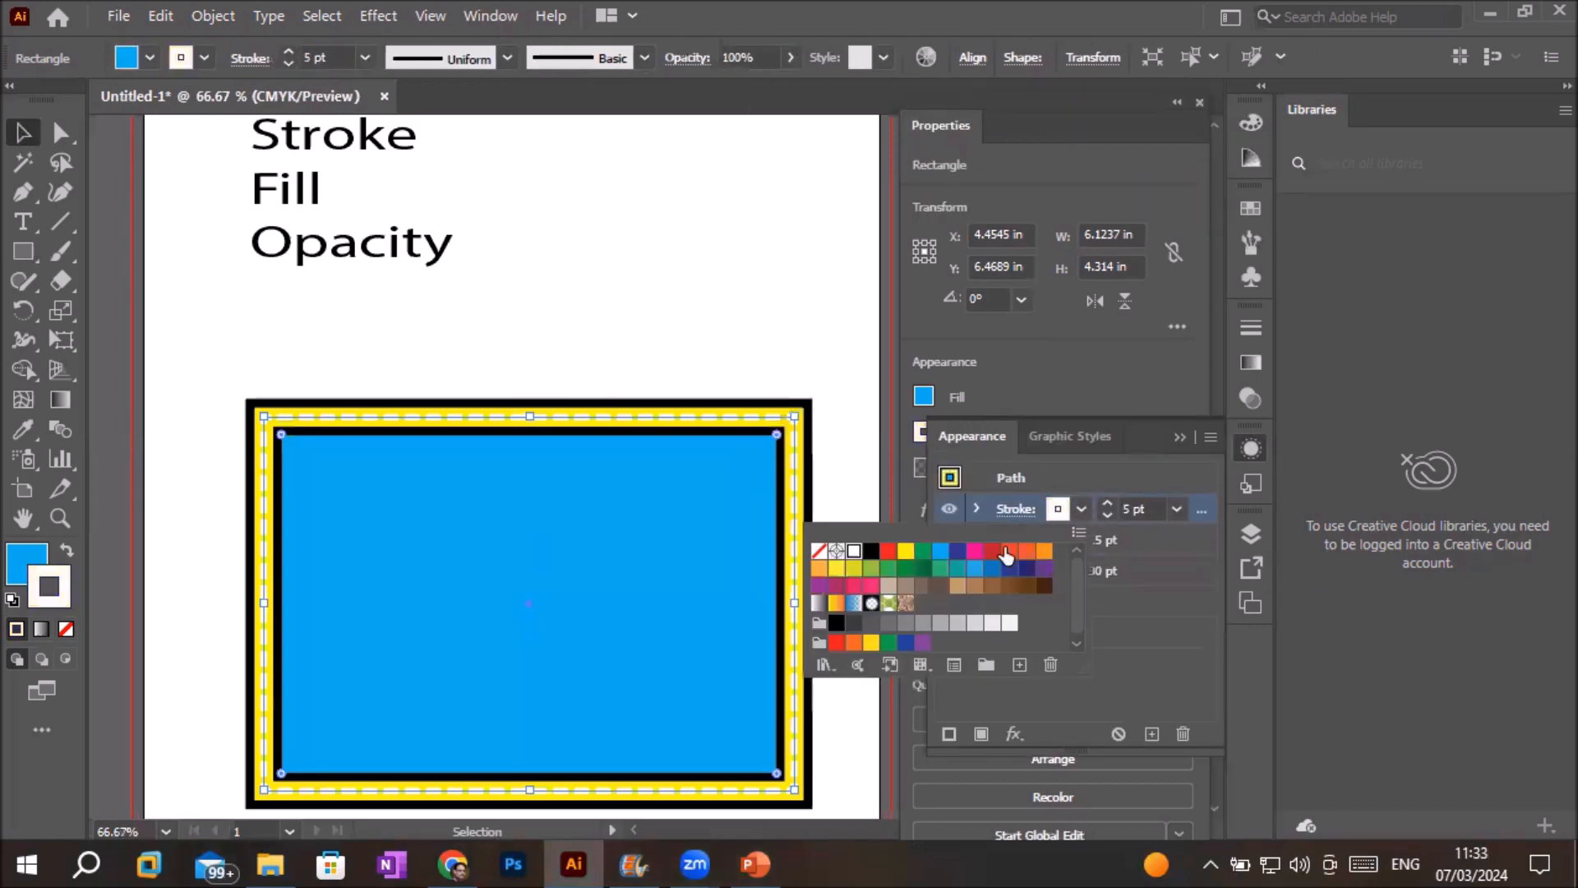
pyautogui.click(992, 552)
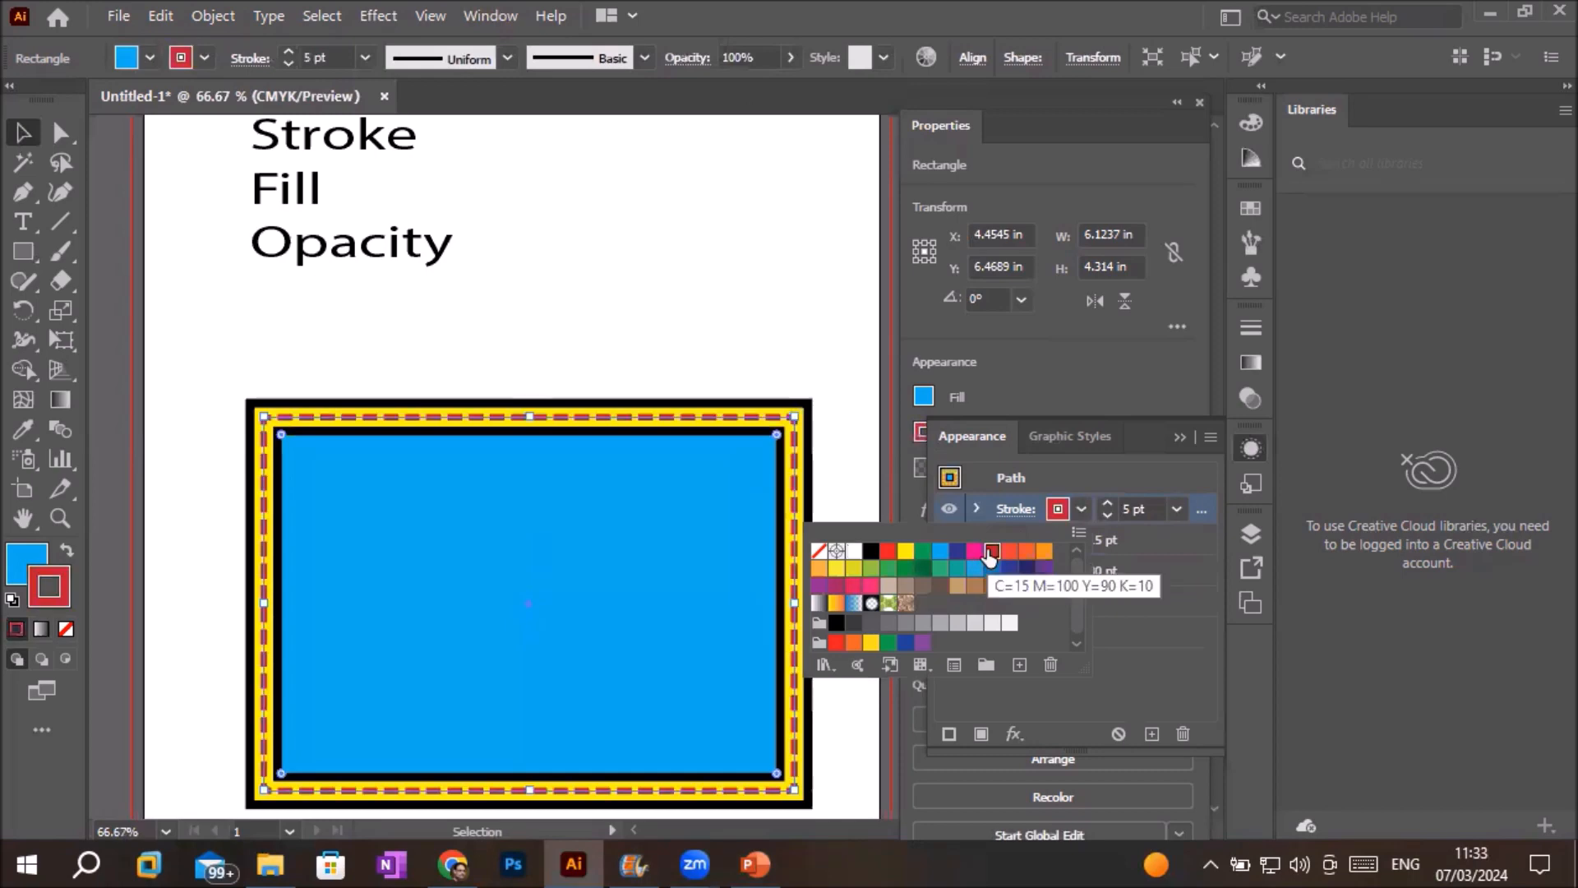
pyautogui.click(708, 536)
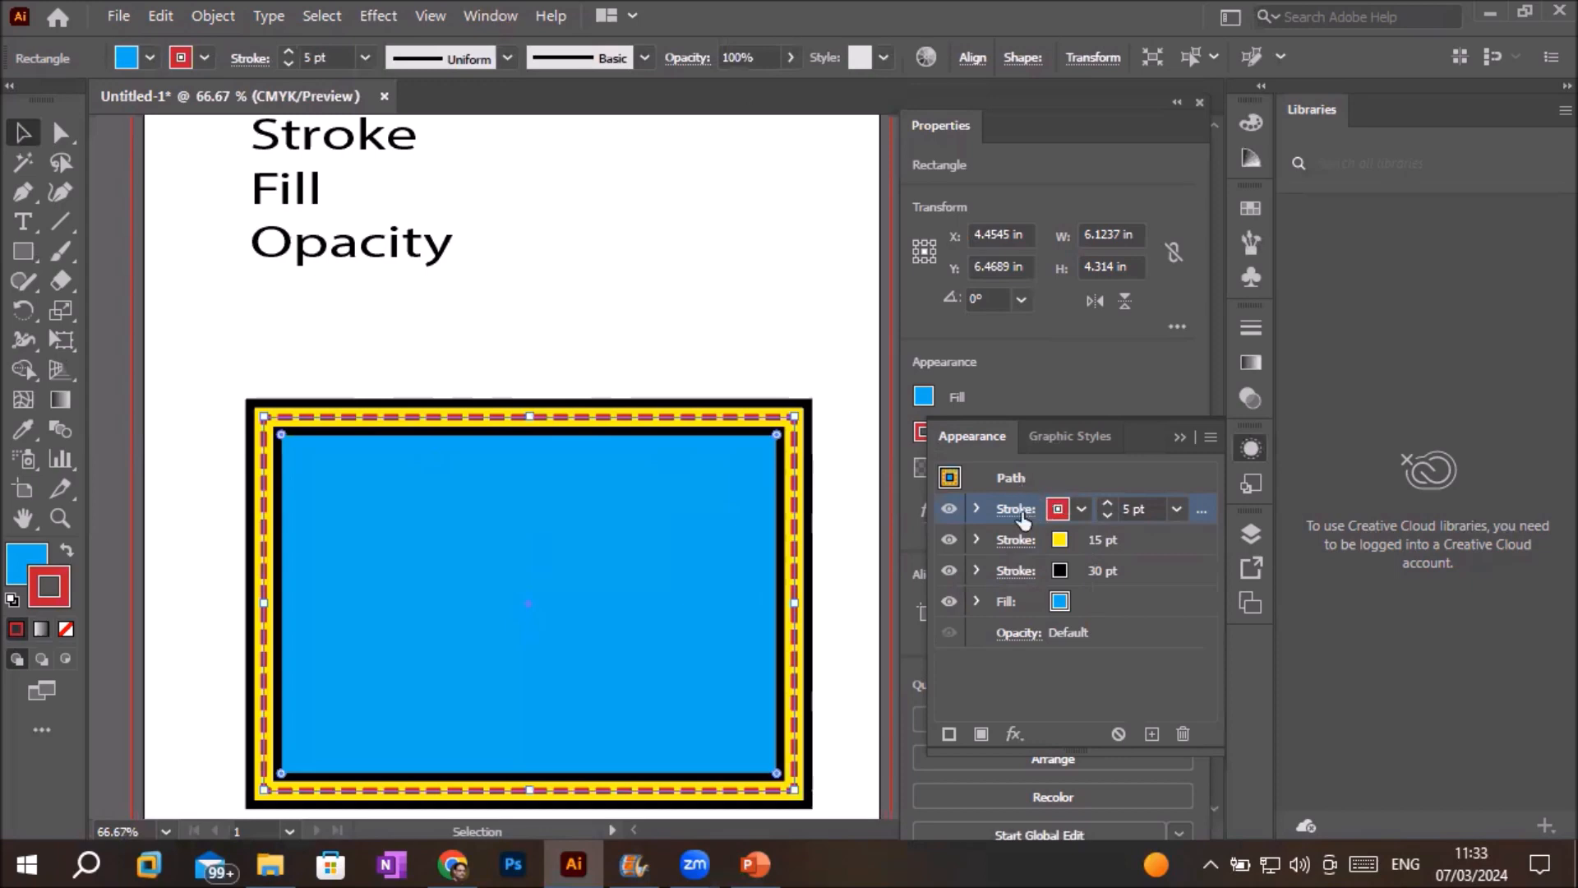
# Add a second fill above the rectangle's blue fill and colour it orange.
pyautogui.click(1077, 606)
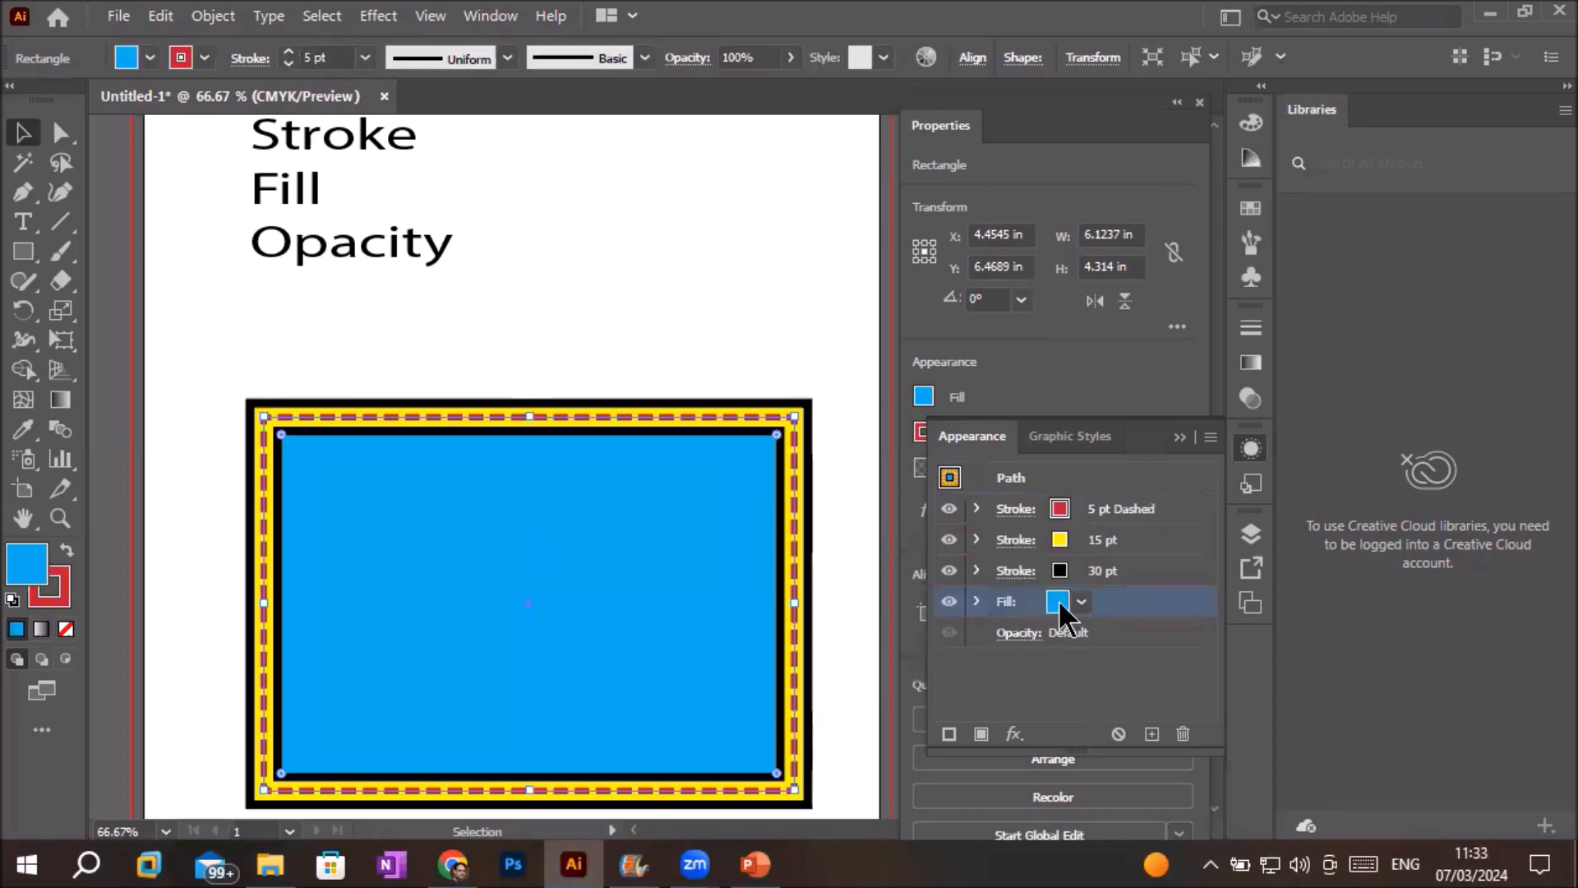
pyautogui.click(981, 732)
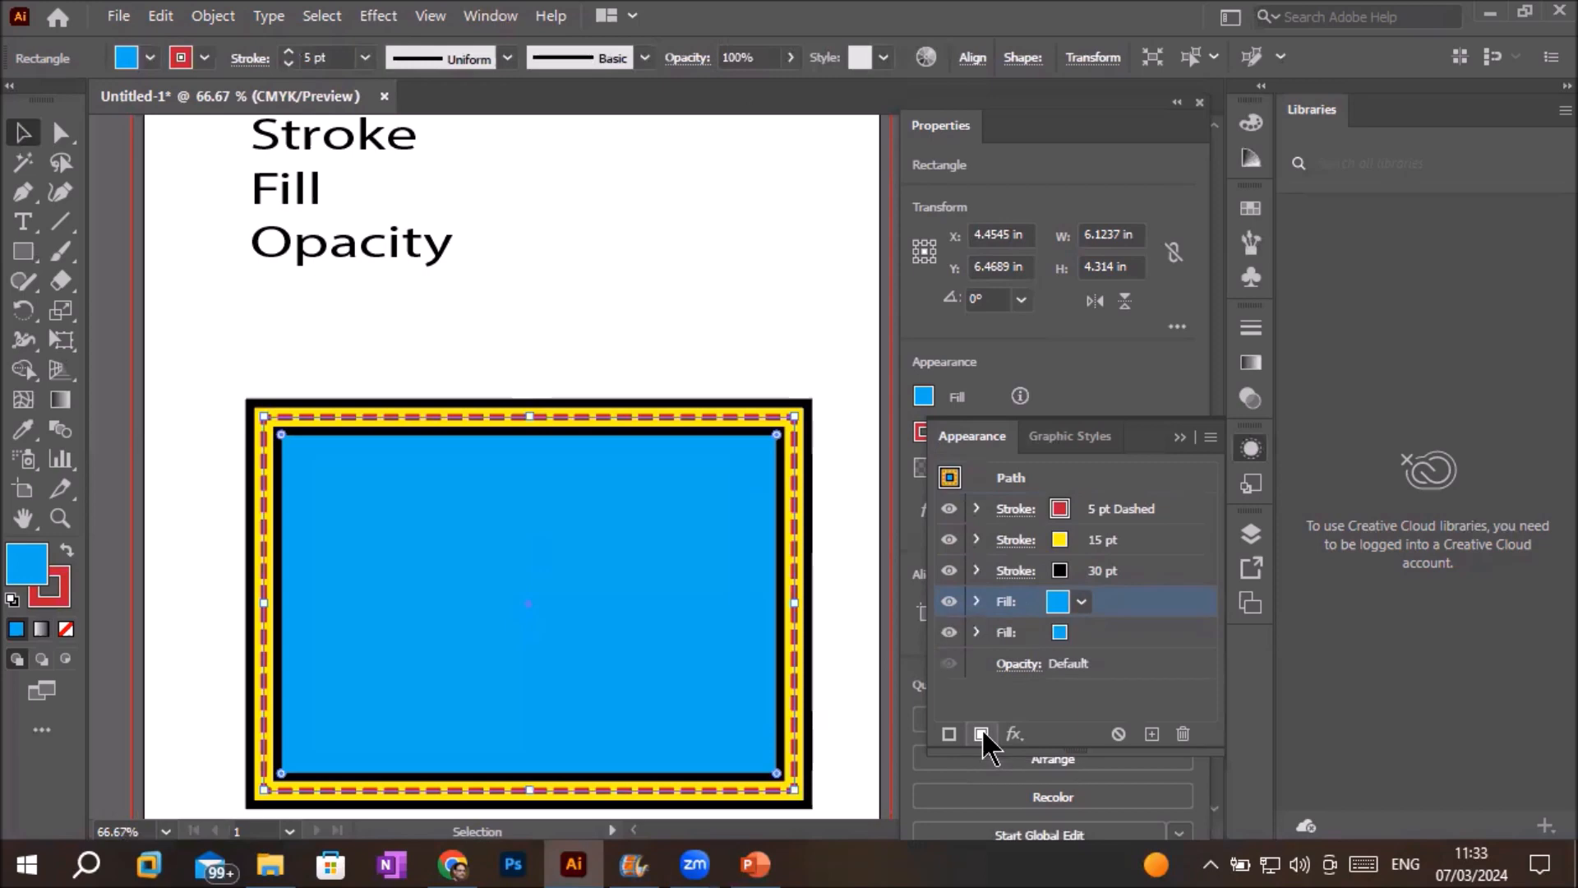
pyautogui.click(1090, 642)
pyautogui.click(1104, 615)
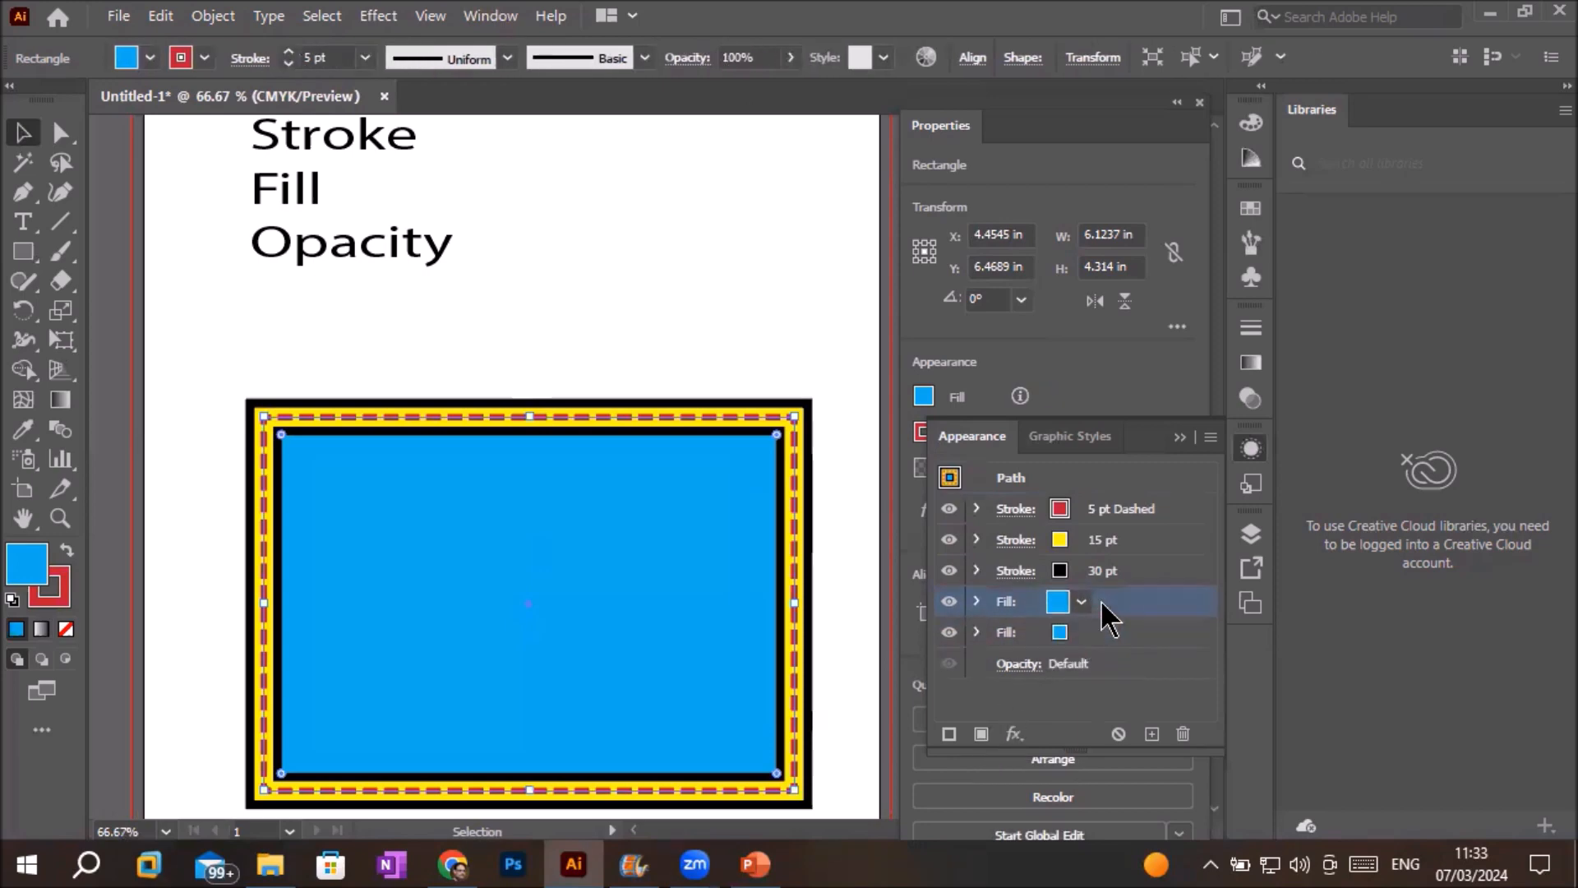
pyautogui.click(1081, 603)
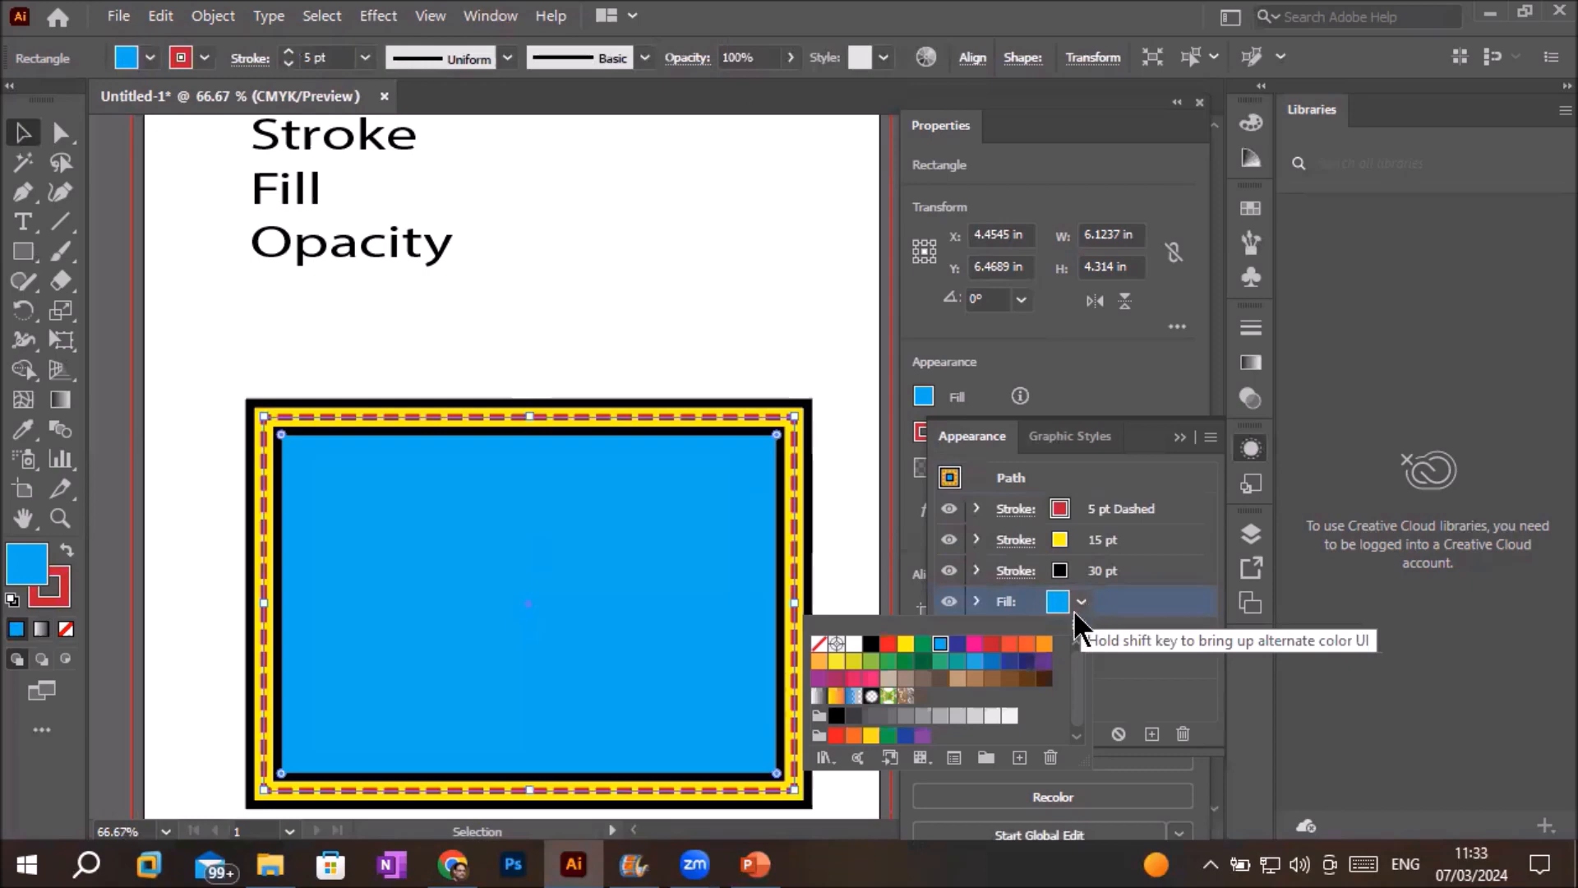
pyautogui.click(1044, 644)
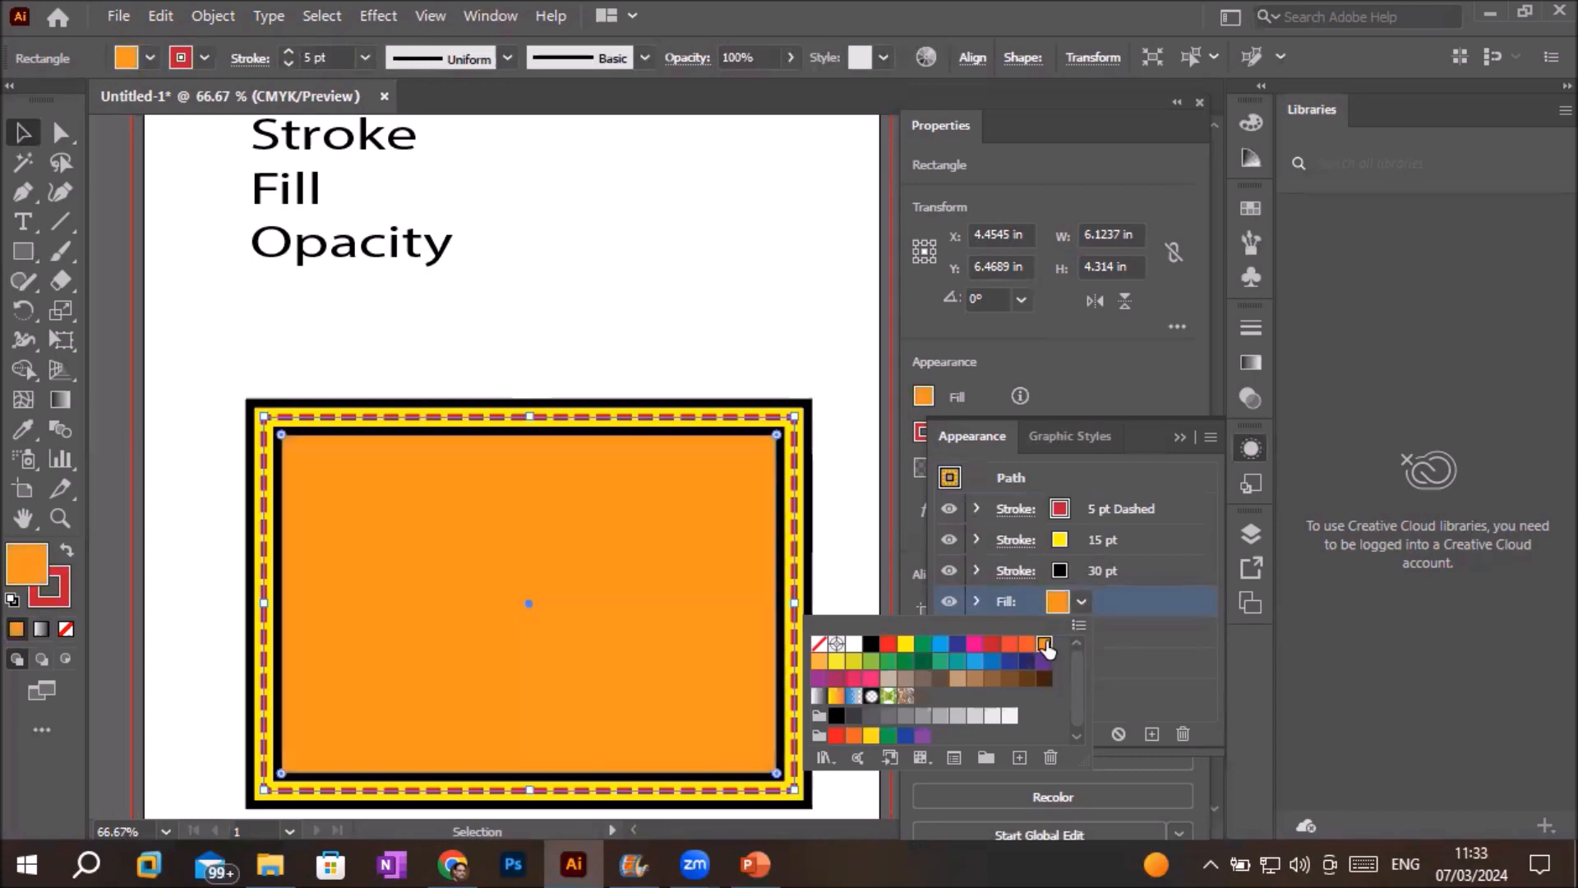
pyautogui.click(1107, 607)
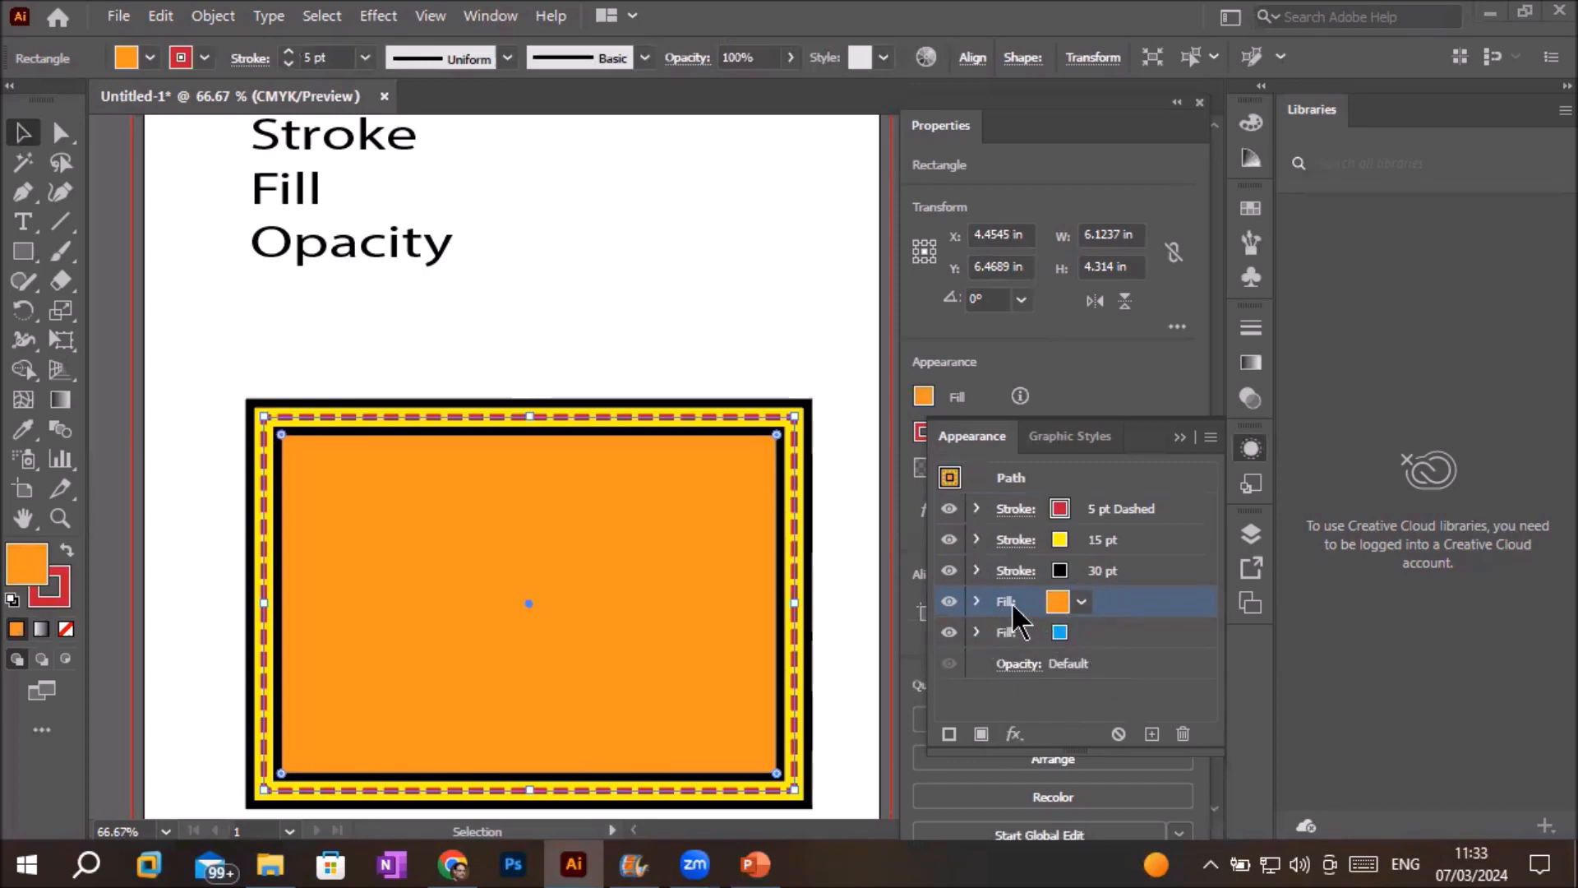
# Try the orange fill at 65% and 0% opacity and return it to 100%.
pyautogui.click(977, 601)
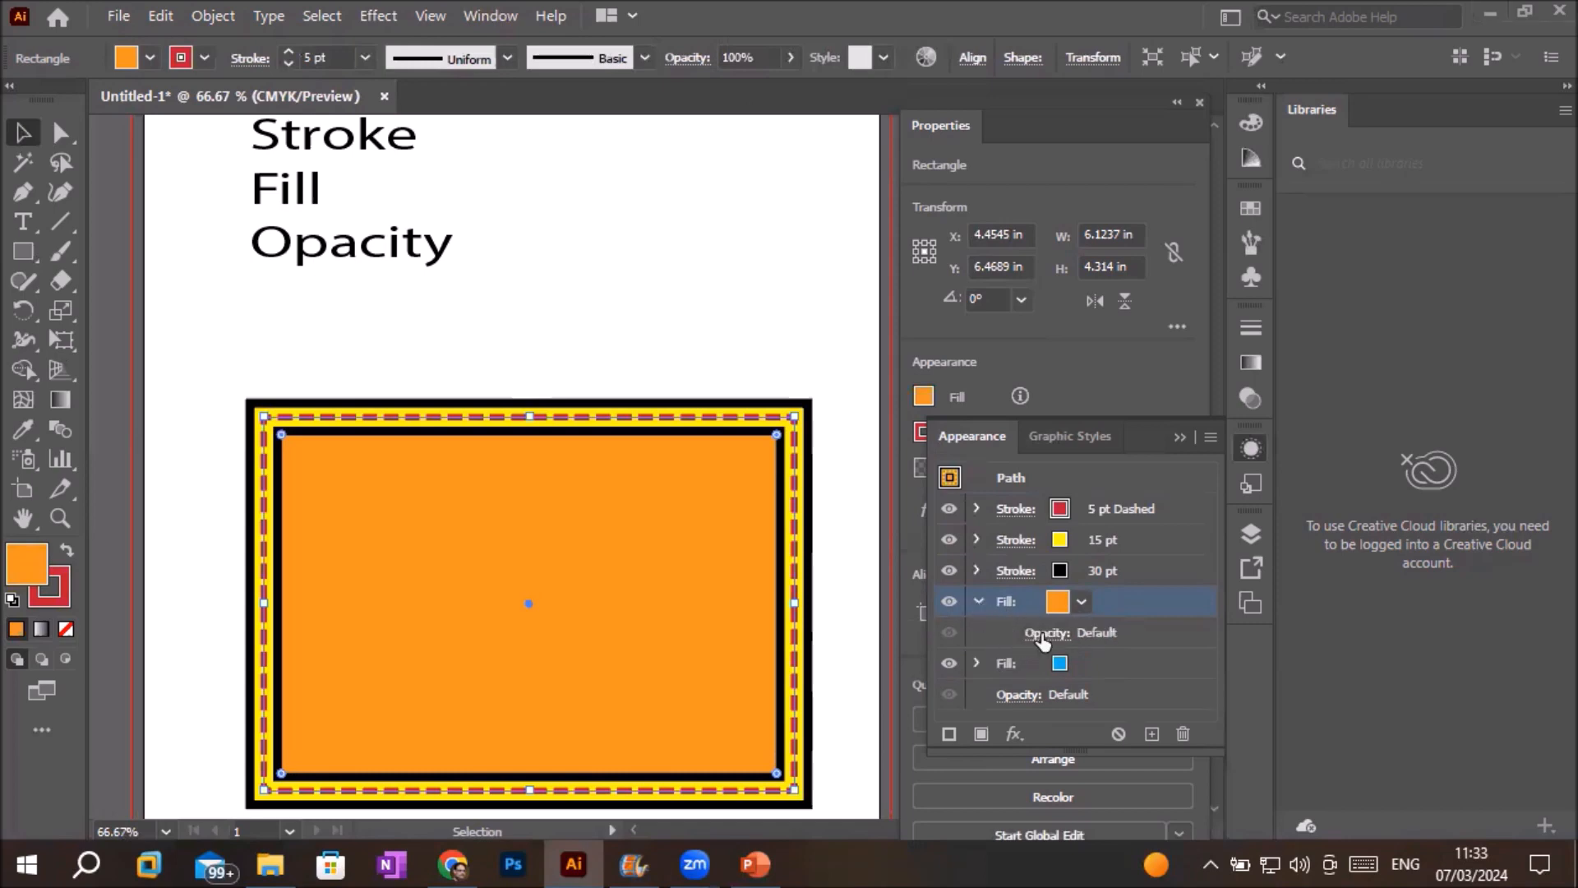
pyautogui.click(1044, 633)
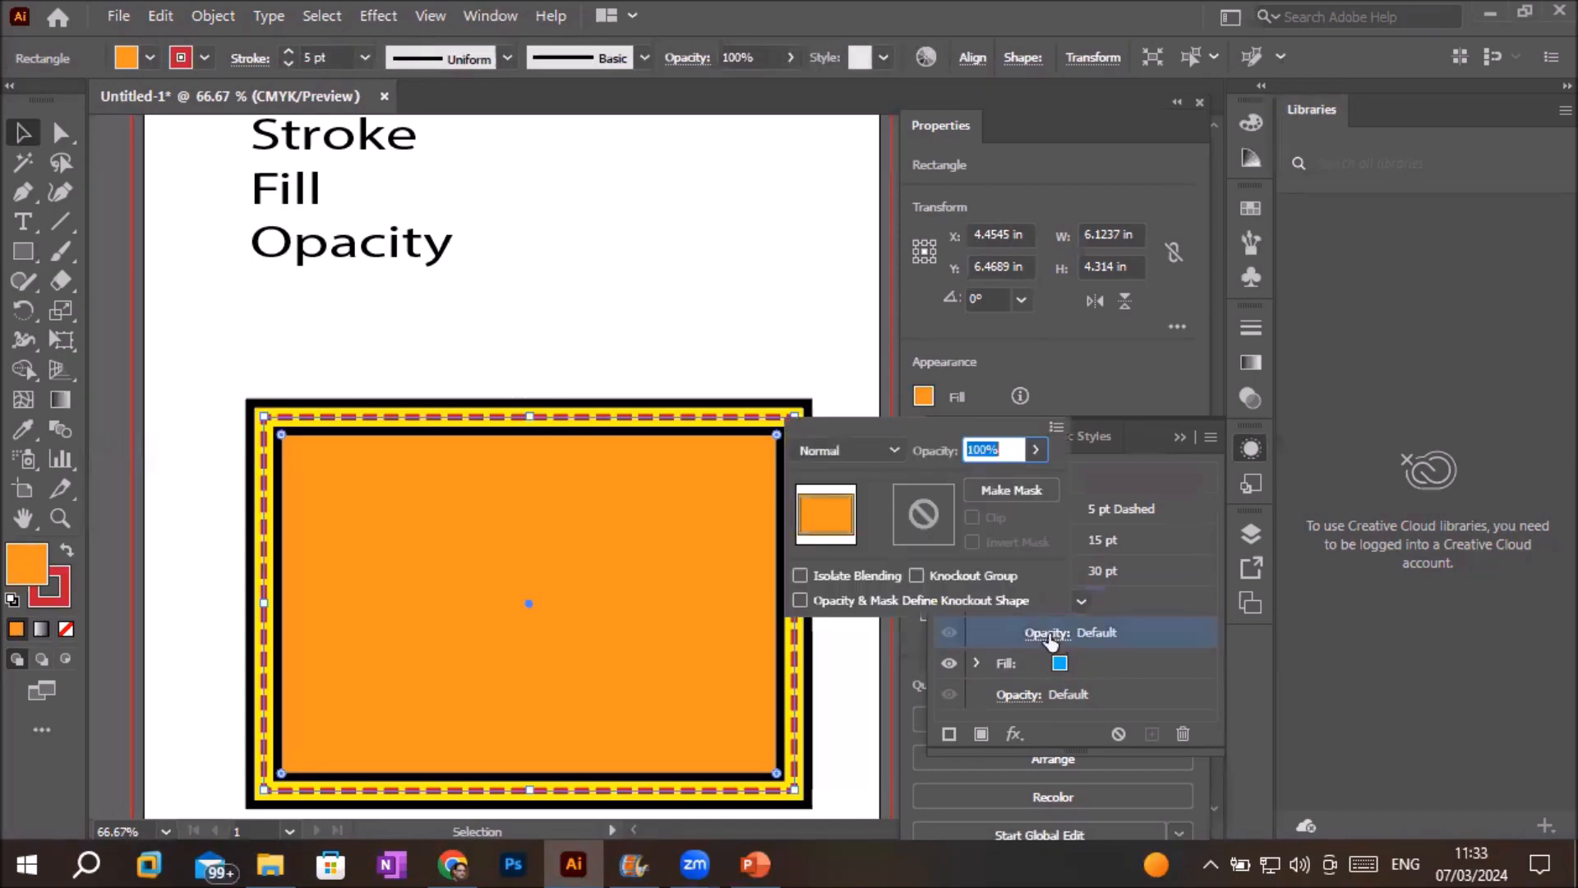
pyautogui.click(1036, 450)
pyautogui.moveTo(1026, 477); pyautogui.dragTo(1001, 493)
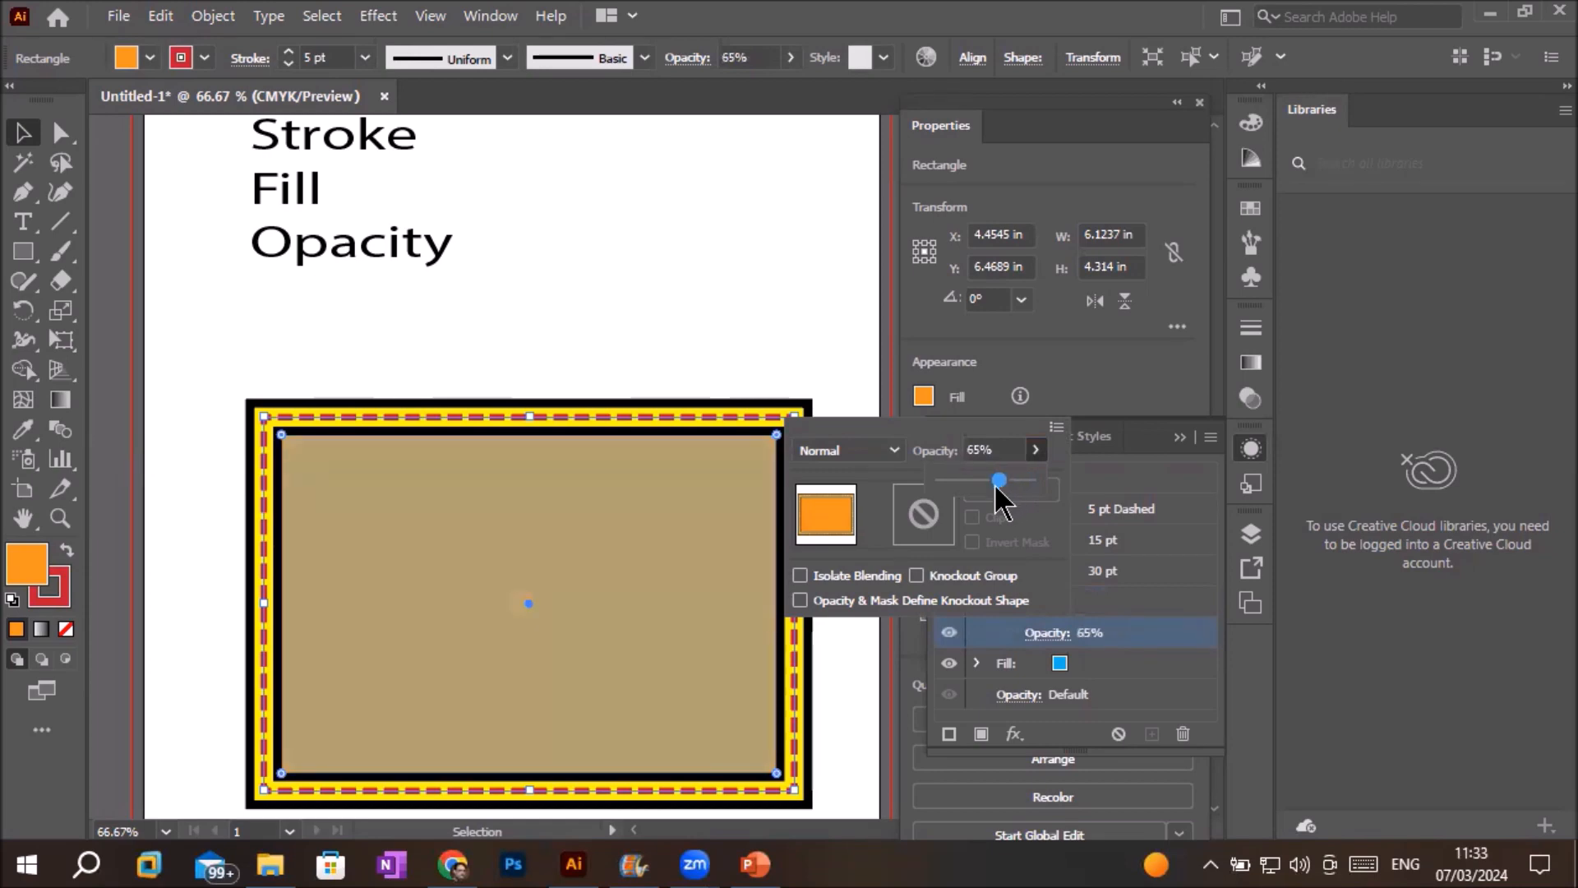
pyautogui.moveTo(999, 485); pyautogui.dragTo(897, 483)
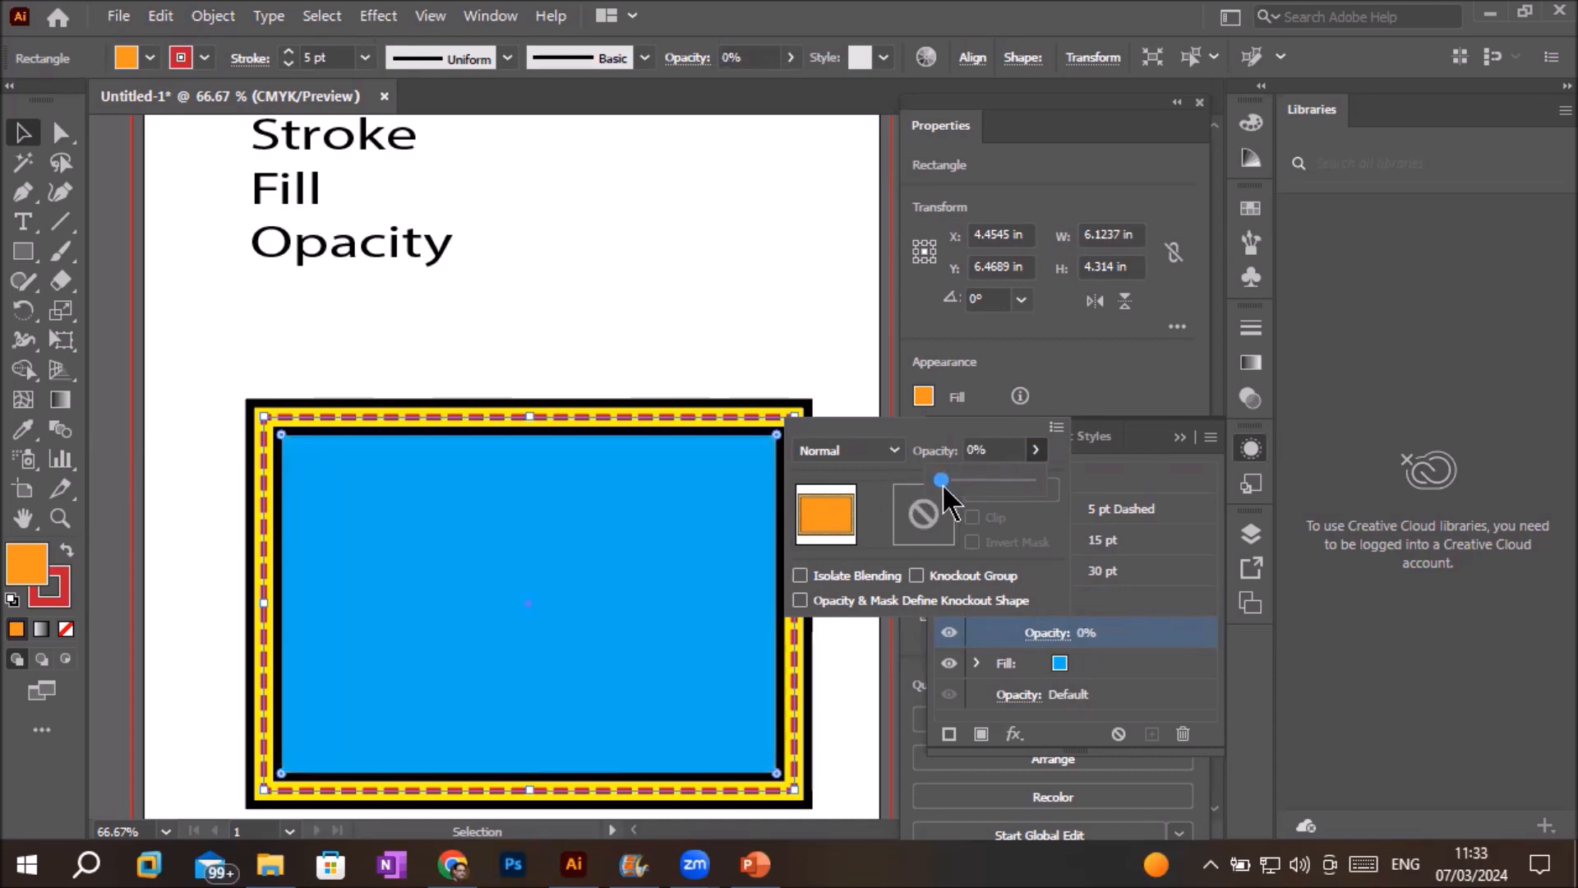
pyautogui.moveTo(942, 483); pyautogui.dragTo(1027, 485)
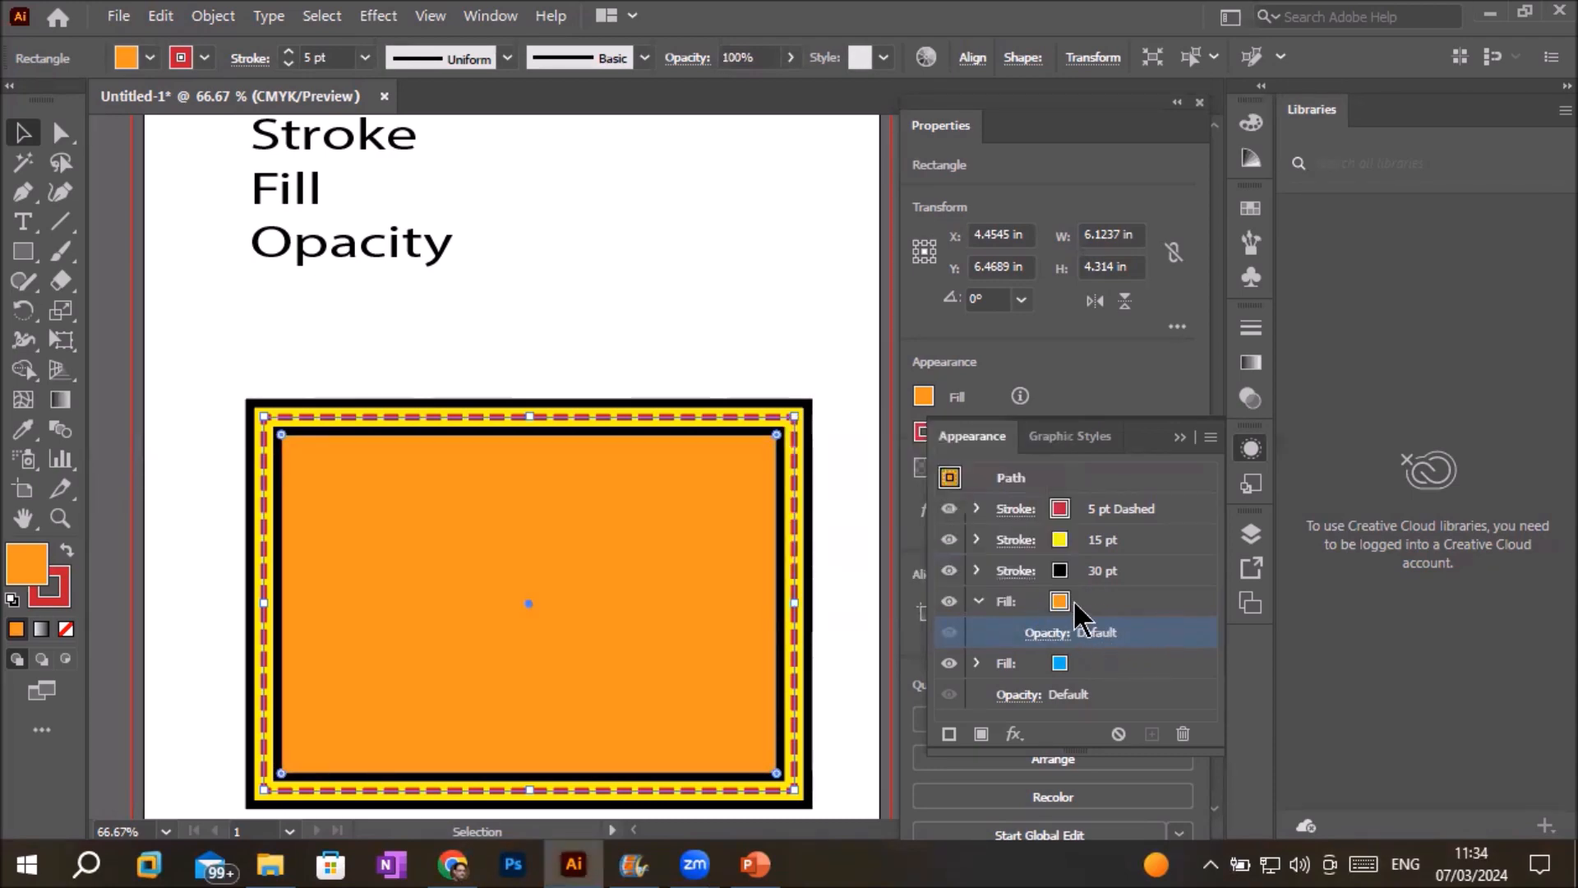
# Move the blue fill above the orange fill in the rectangle's appearance stack.
pyautogui.click(1097, 608)
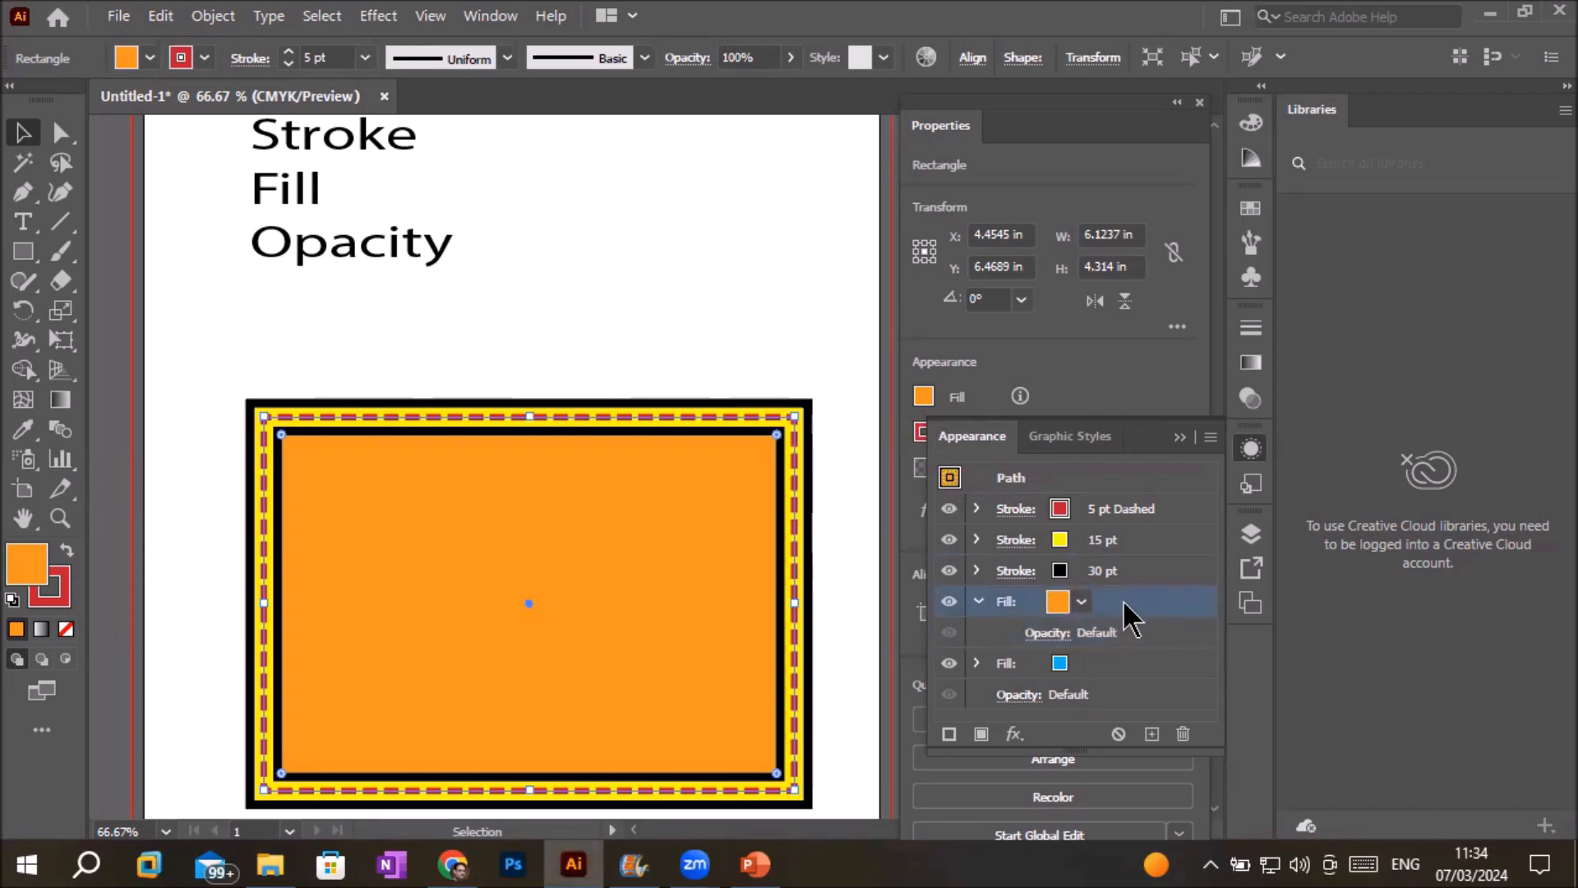
pyautogui.click(1131, 659)
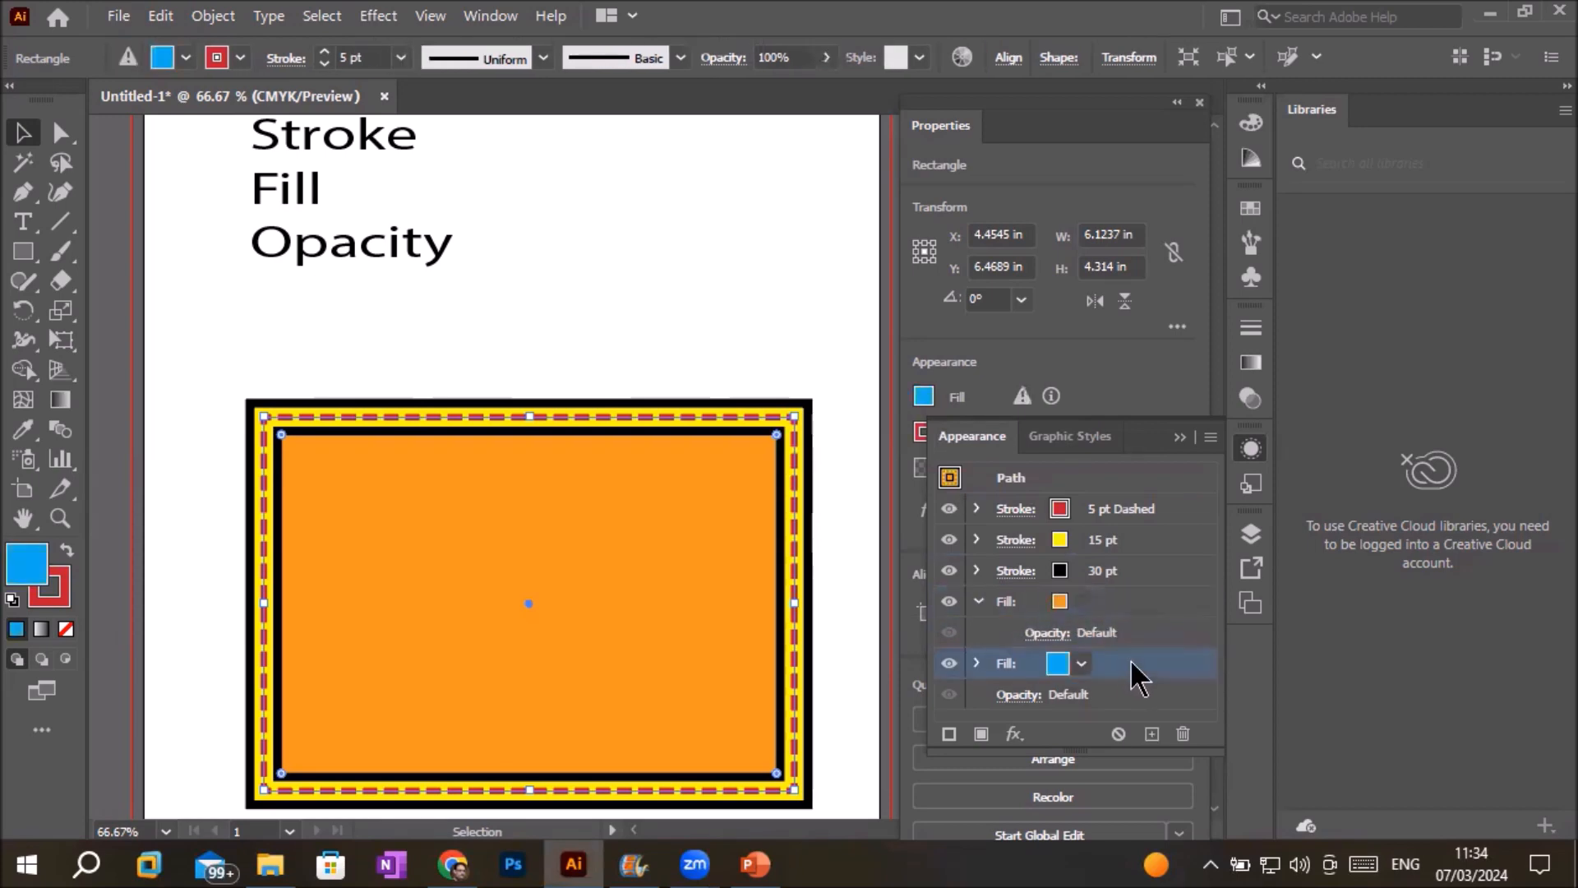
pyautogui.moveTo(1131, 661); pyautogui.dragTo(1133, 587)
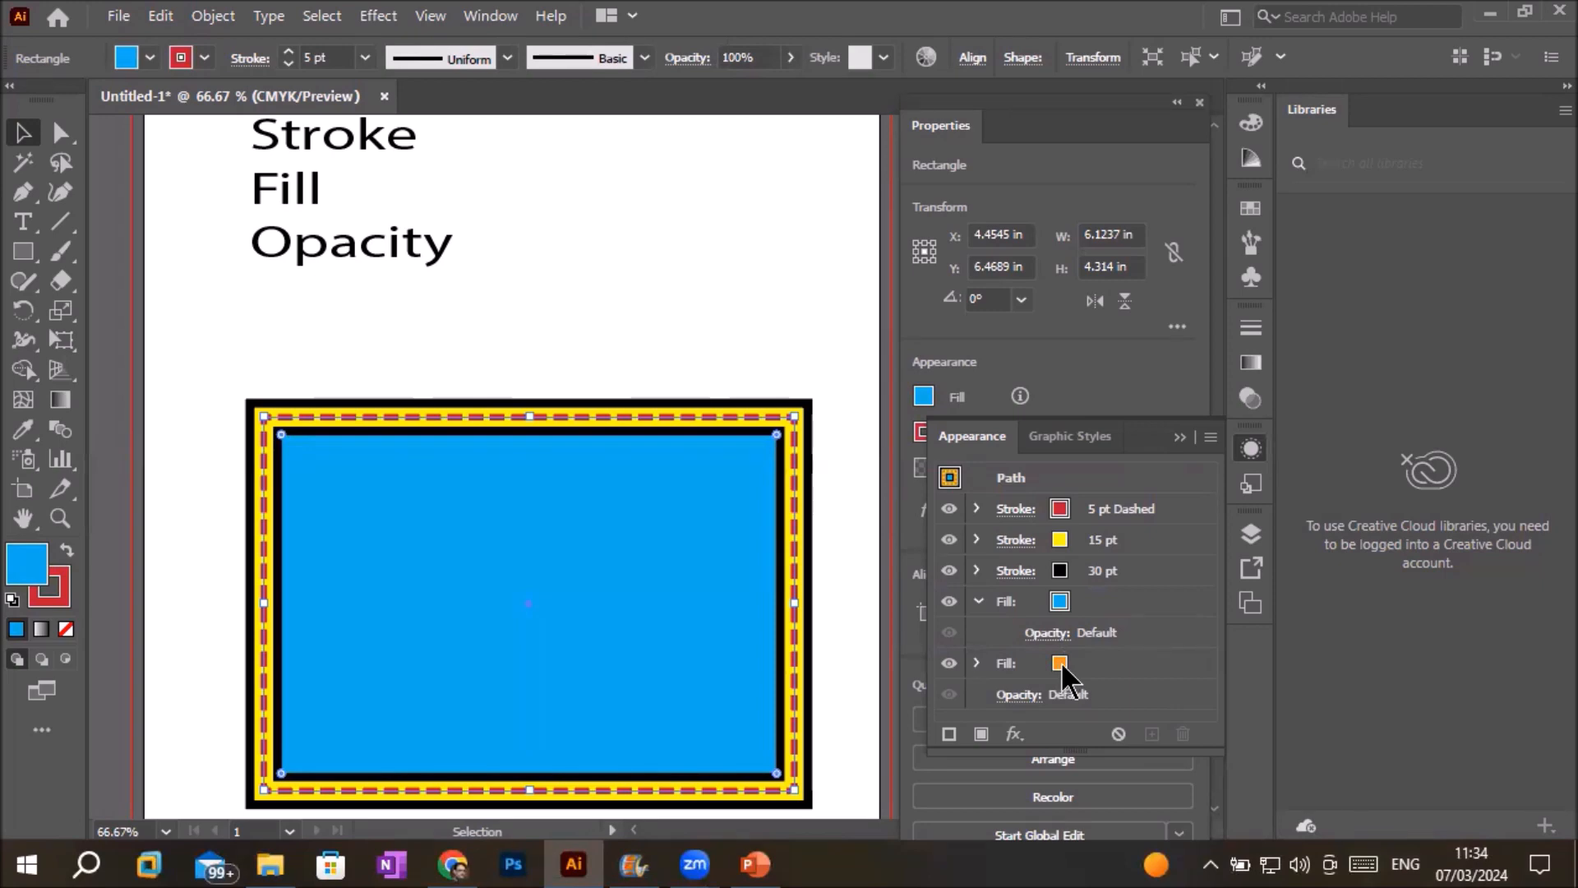
# Move the yellow 15 pt stroke above the red 5 pt dashed stroke.
pyautogui.click(1157, 543)
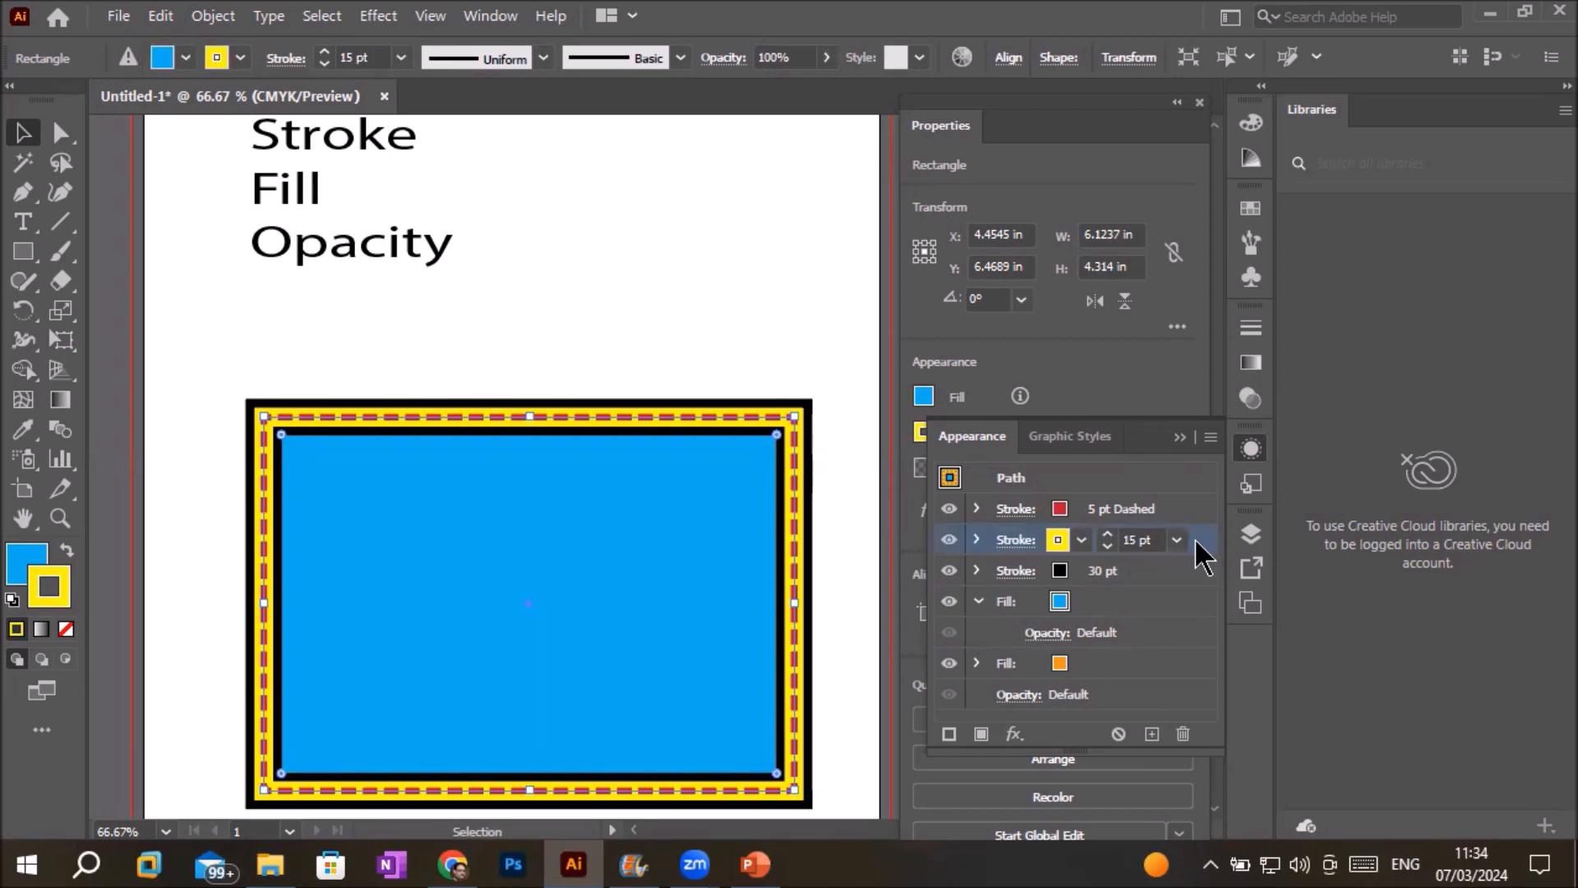
pyautogui.moveTo(1199, 541); pyautogui.dragTo(1198, 502)
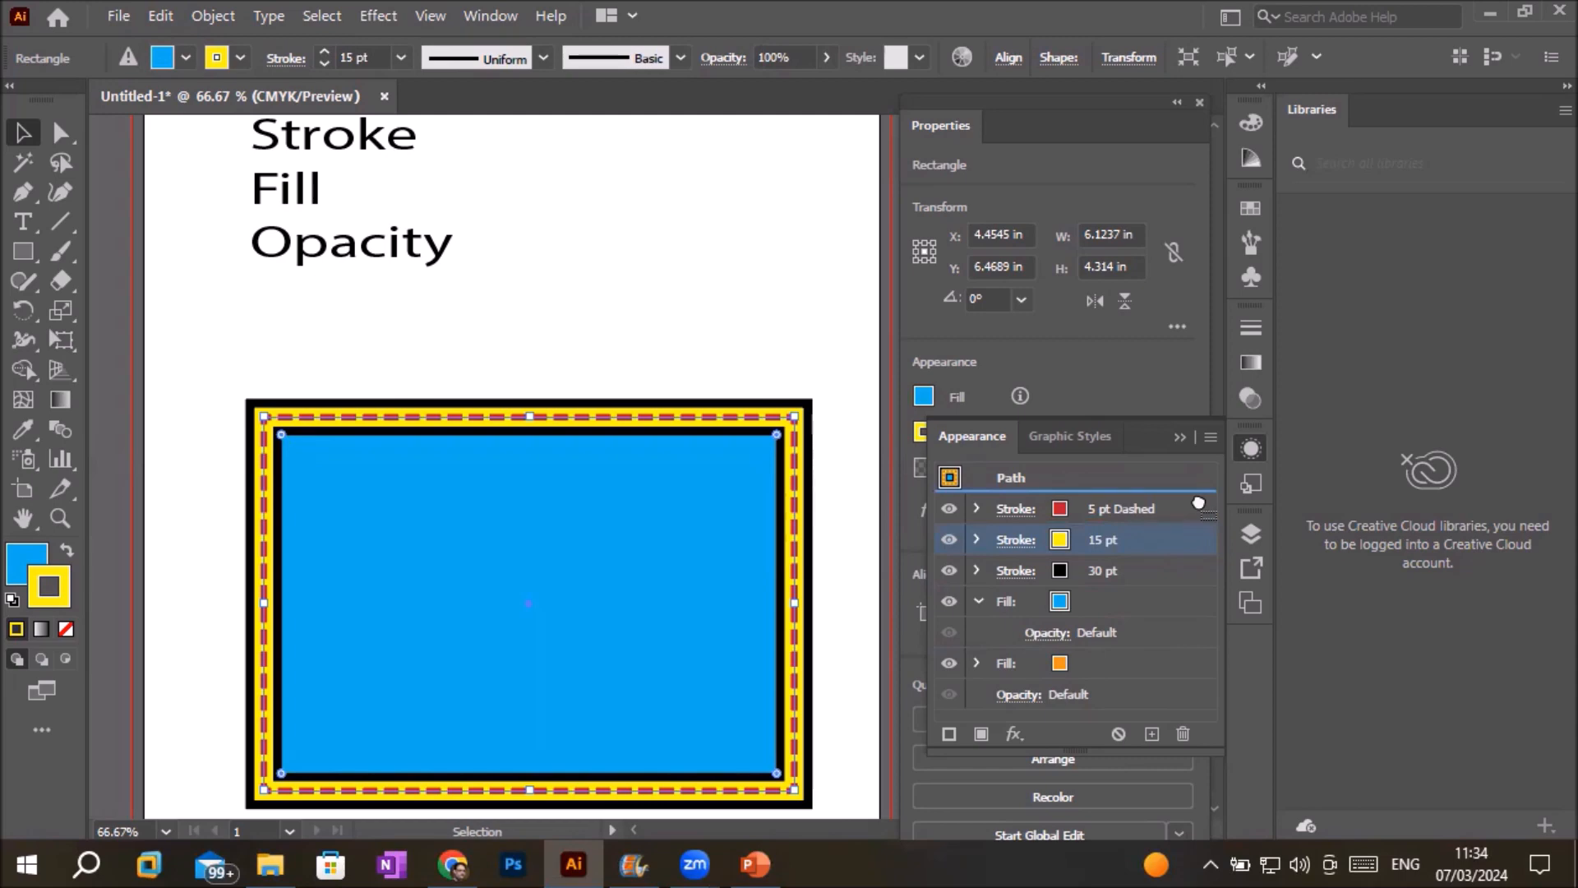
pyautogui.moveTo(1199, 503); pyautogui.dragTo(1199, 504)
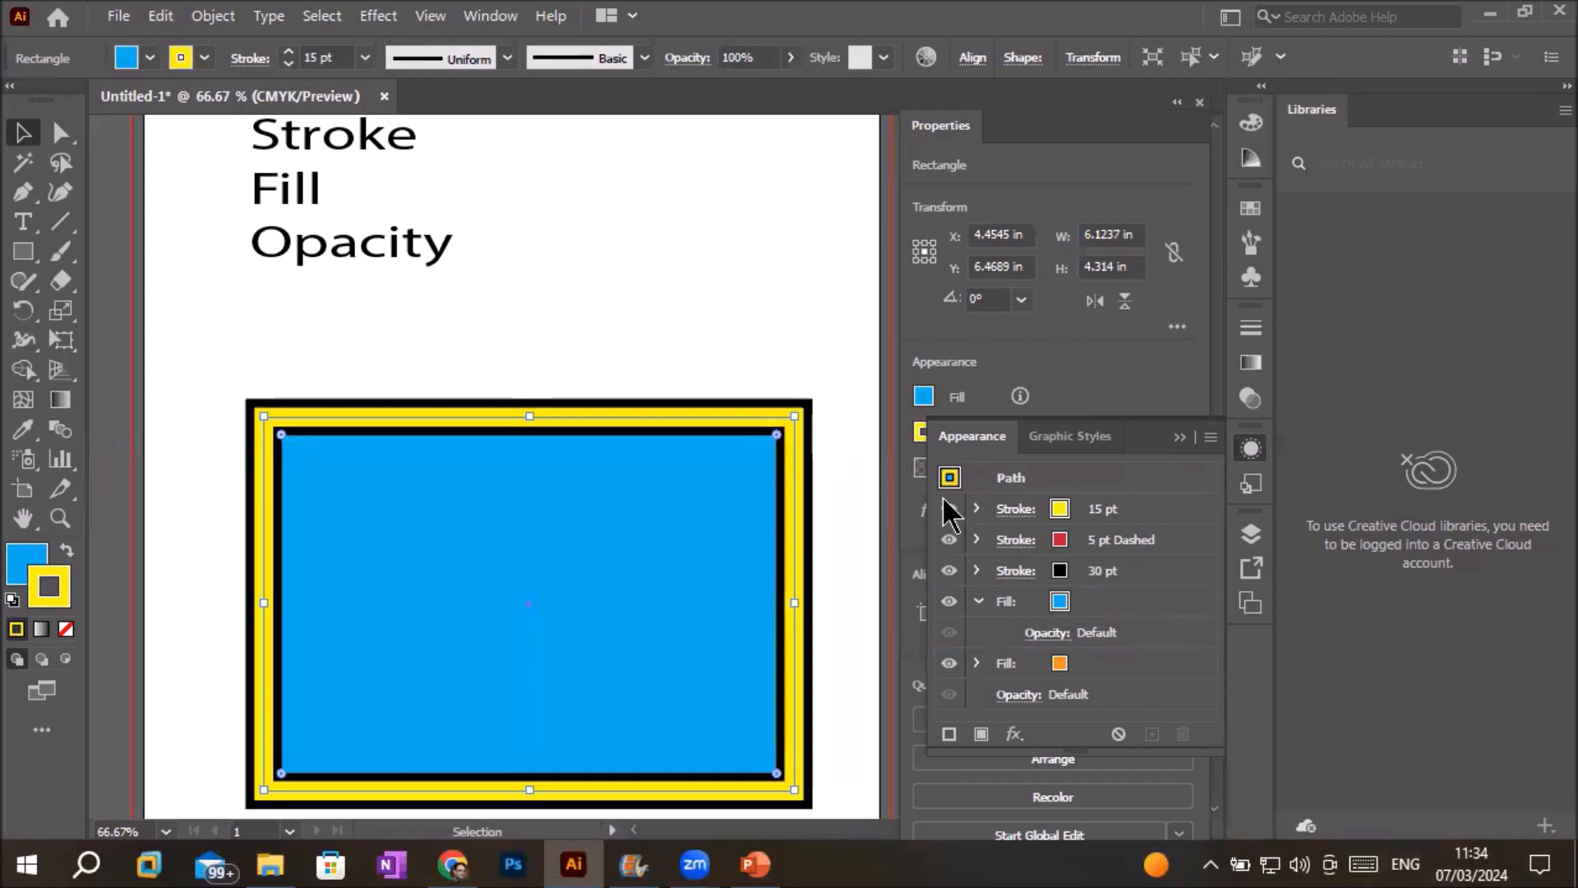
# Lower the yellow 15 pt stroke's opacity to 61% and inspect the dashes beneath it up close.
pyautogui.click(977, 509)
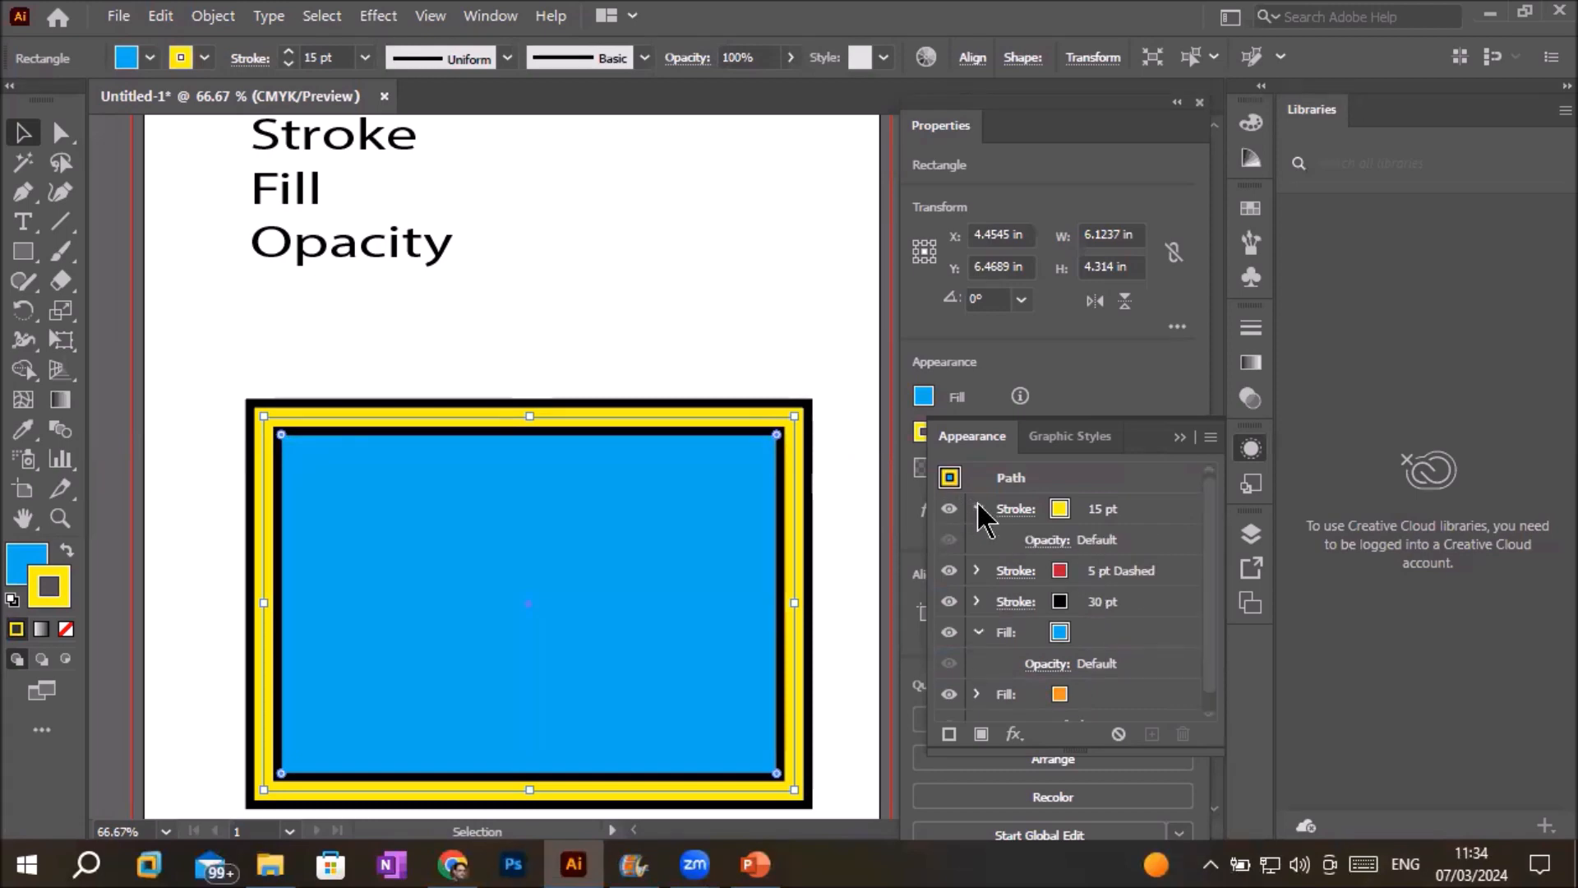
pyautogui.click(1047, 539)
pyautogui.click(1035, 587)
pyautogui.moveTo(1035, 623); pyautogui.dragTo(994, 635)
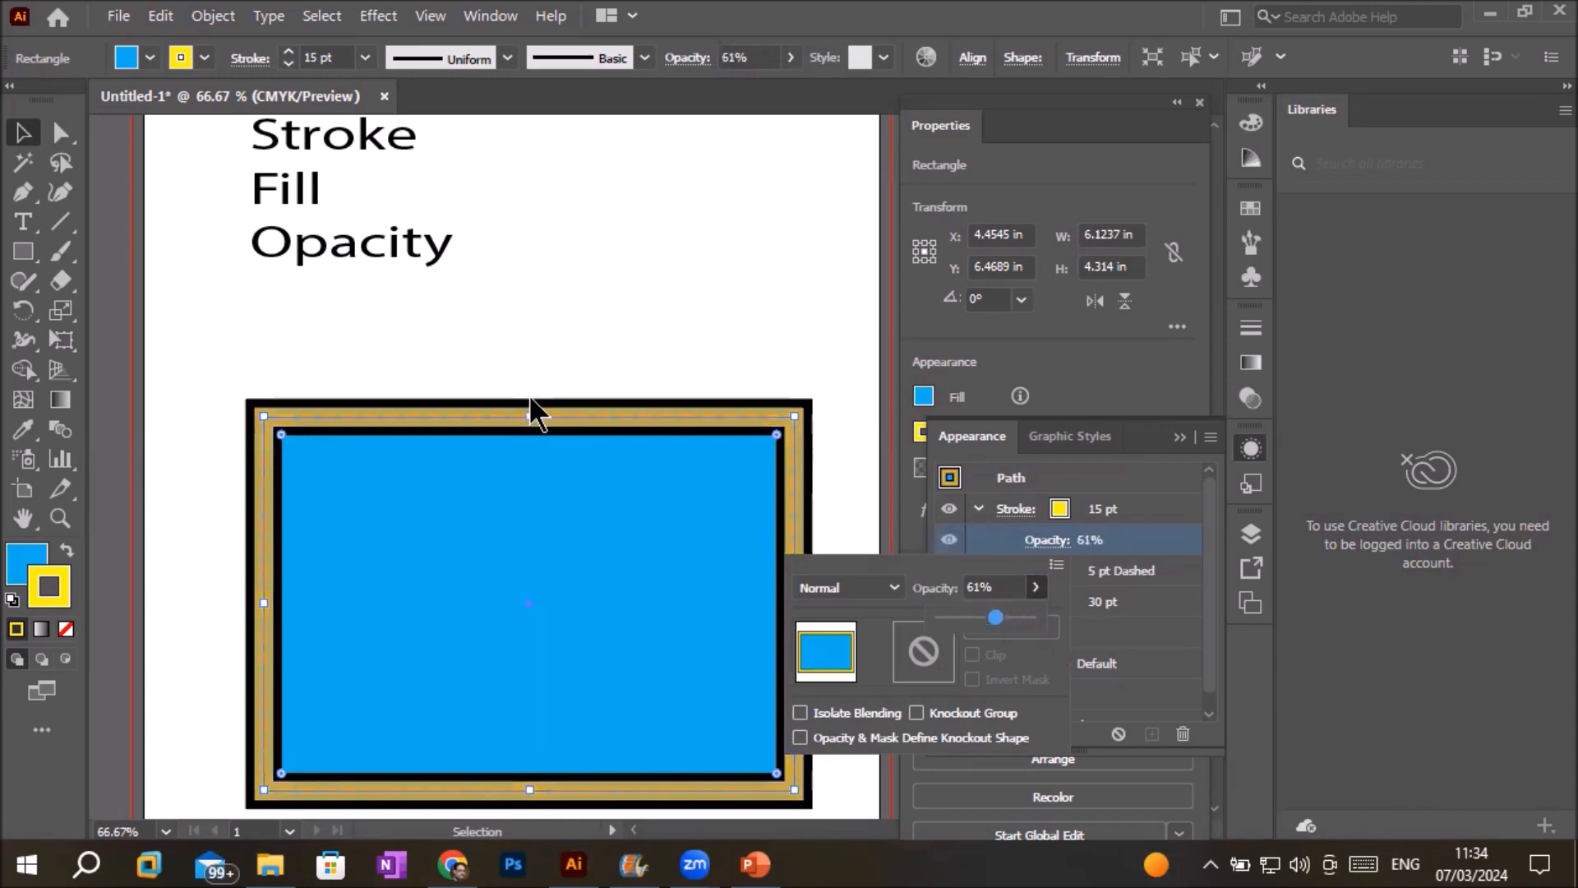
pyautogui.click(587, 421)
pyautogui.click(665, 365)
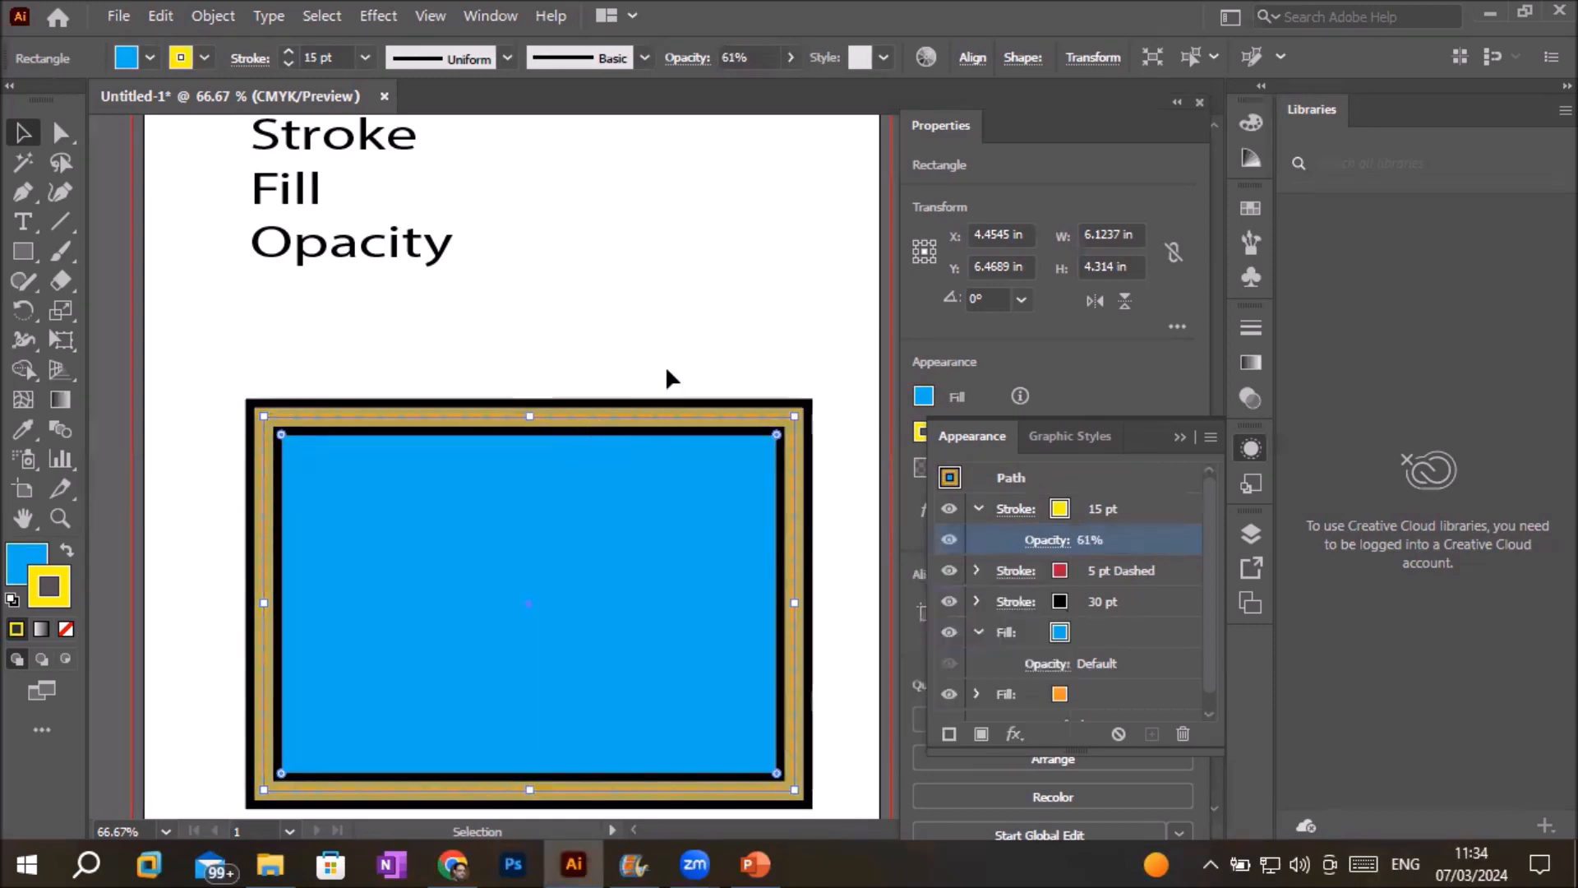
pyautogui.scroll(2, 664, 365)
pyautogui.scroll(4, 665, 468)
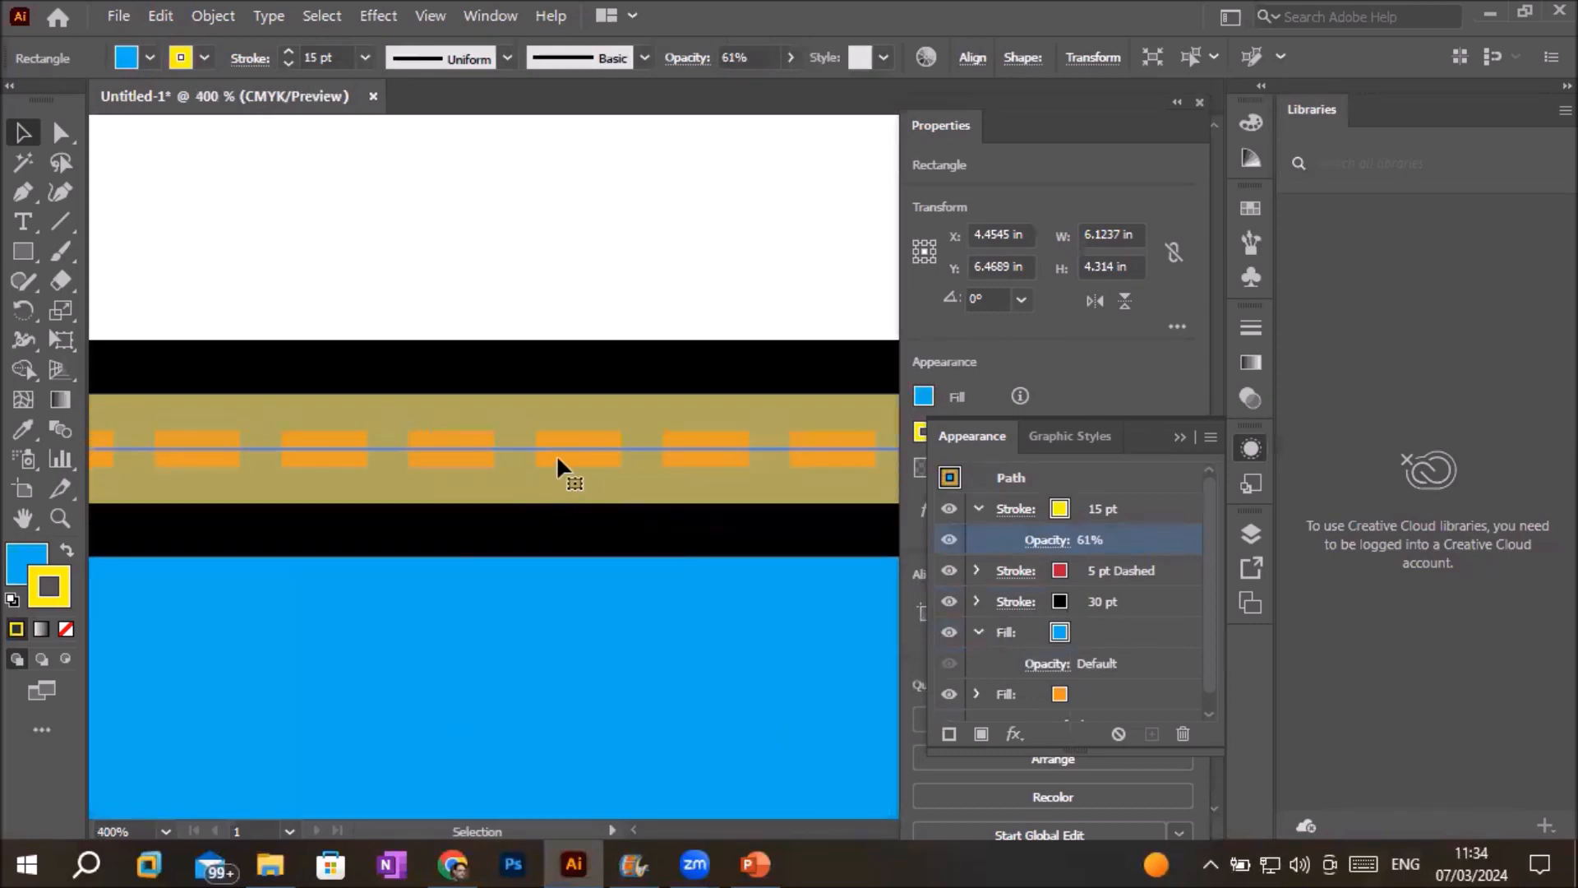
pyautogui.scroll(-6, 555, 454)
pyautogui.scroll(1, 556, 453)
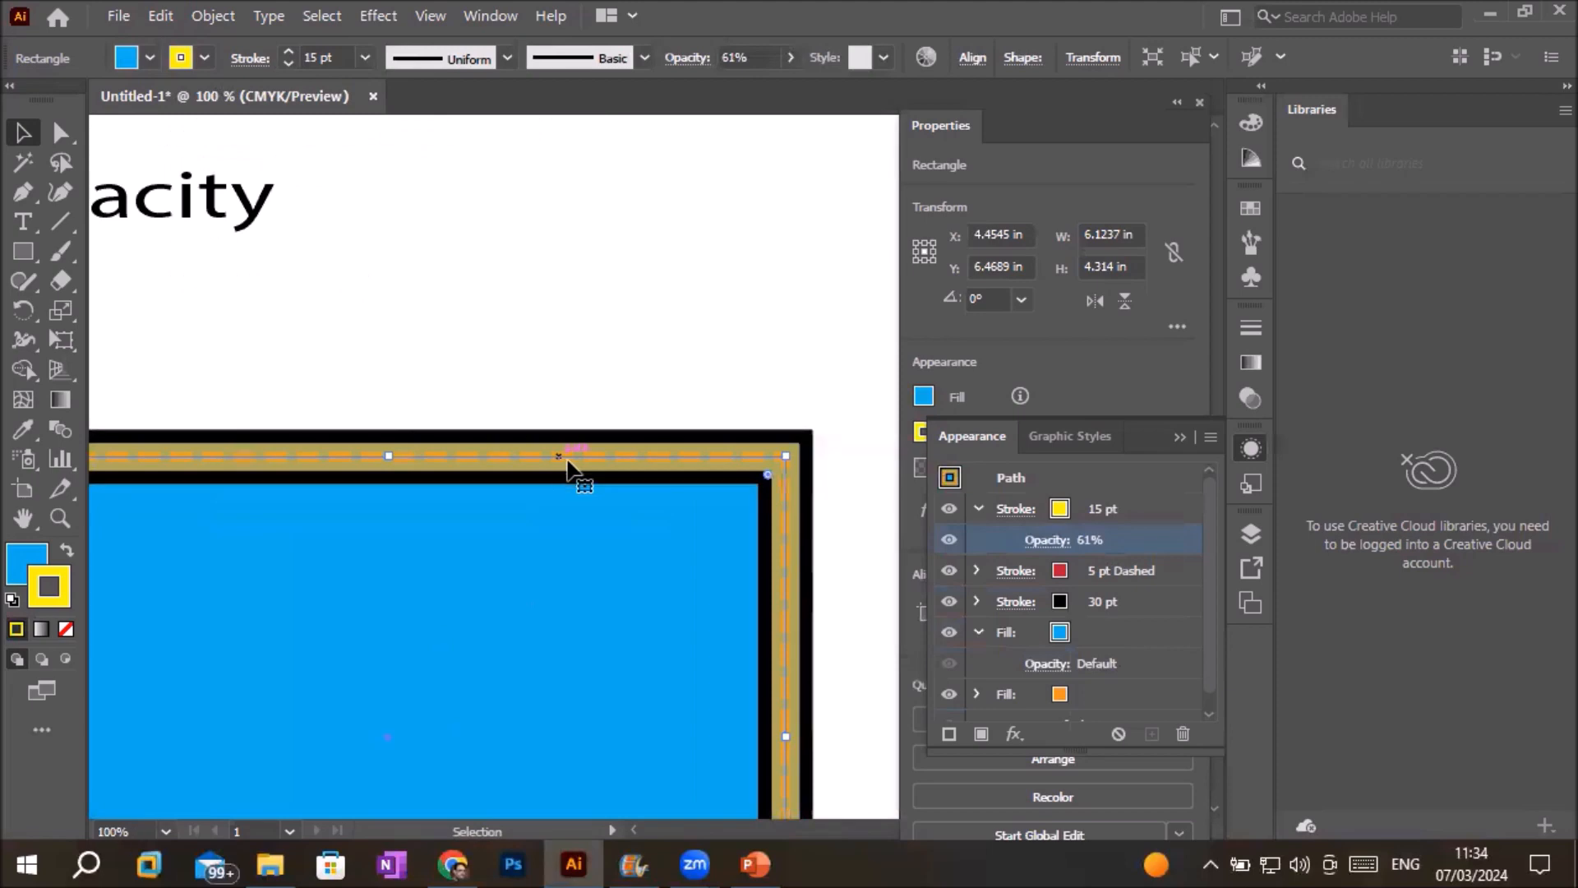
# Move the yellow 15 pt stroke back below the red dashed stroke and restore its opacity to 100%.
pyautogui.click(1150, 510)
pyautogui.moveTo(1199, 526); pyautogui.dragTo(1198, 590)
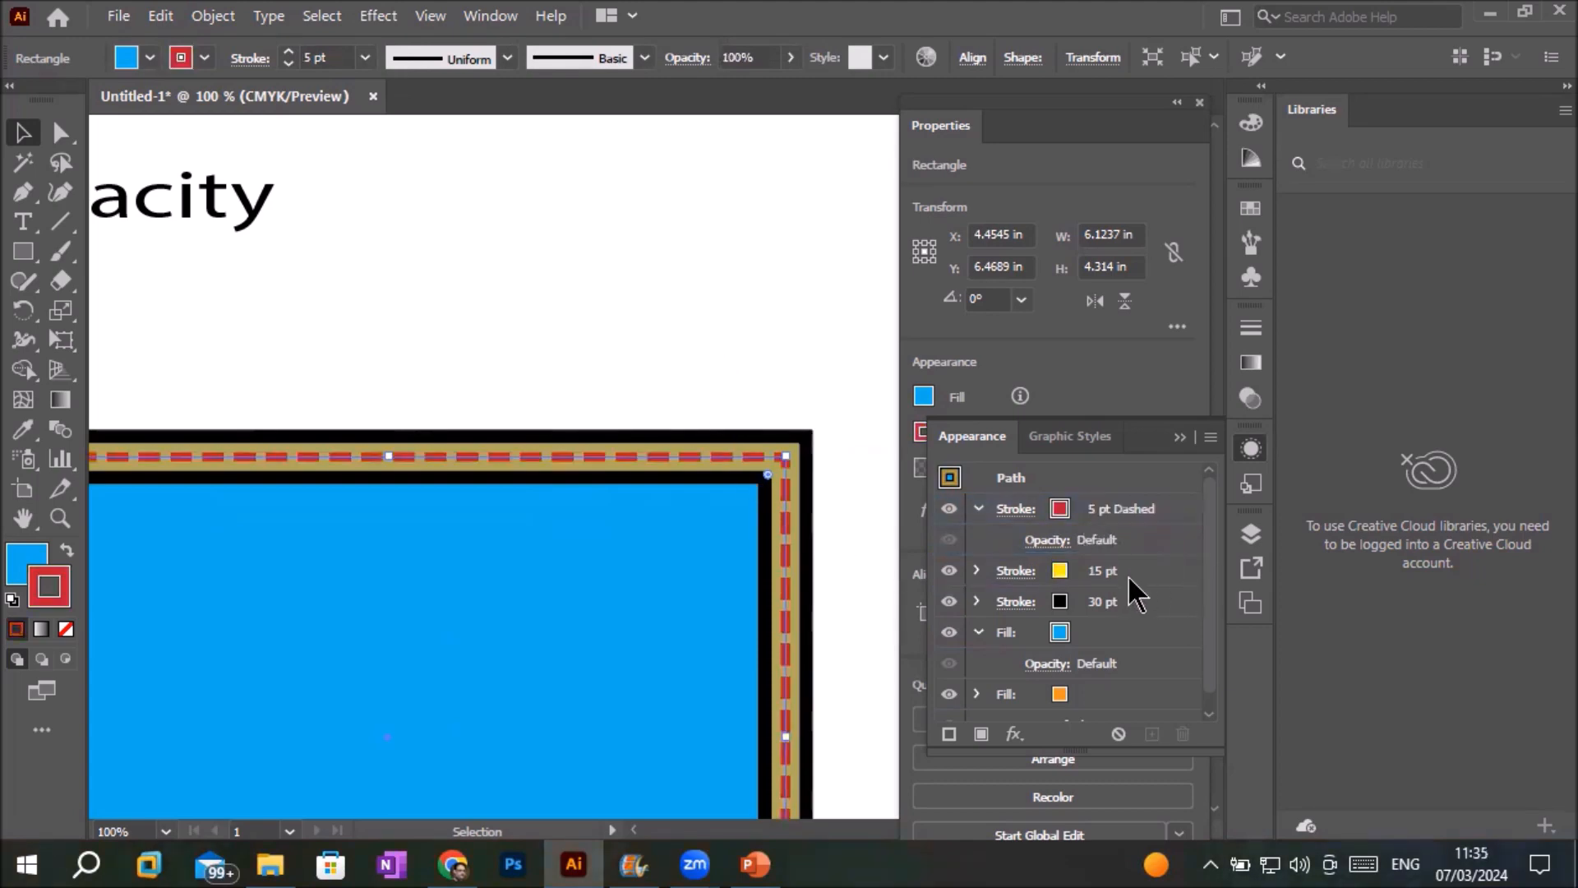
pyautogui.click(977, 571)
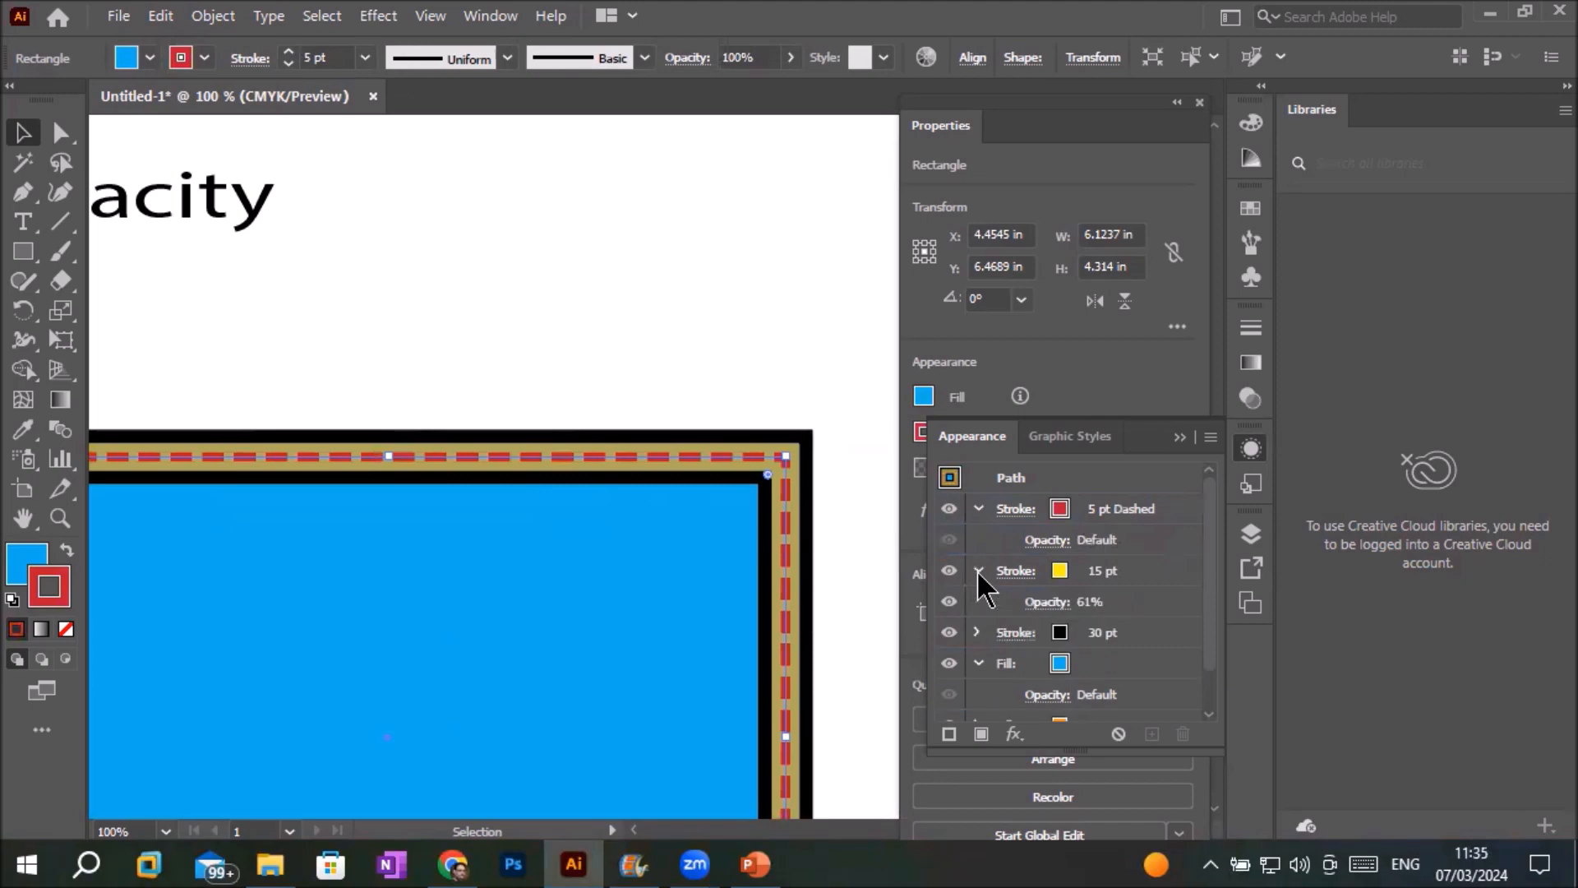
pyautogui.click(1049, 604)
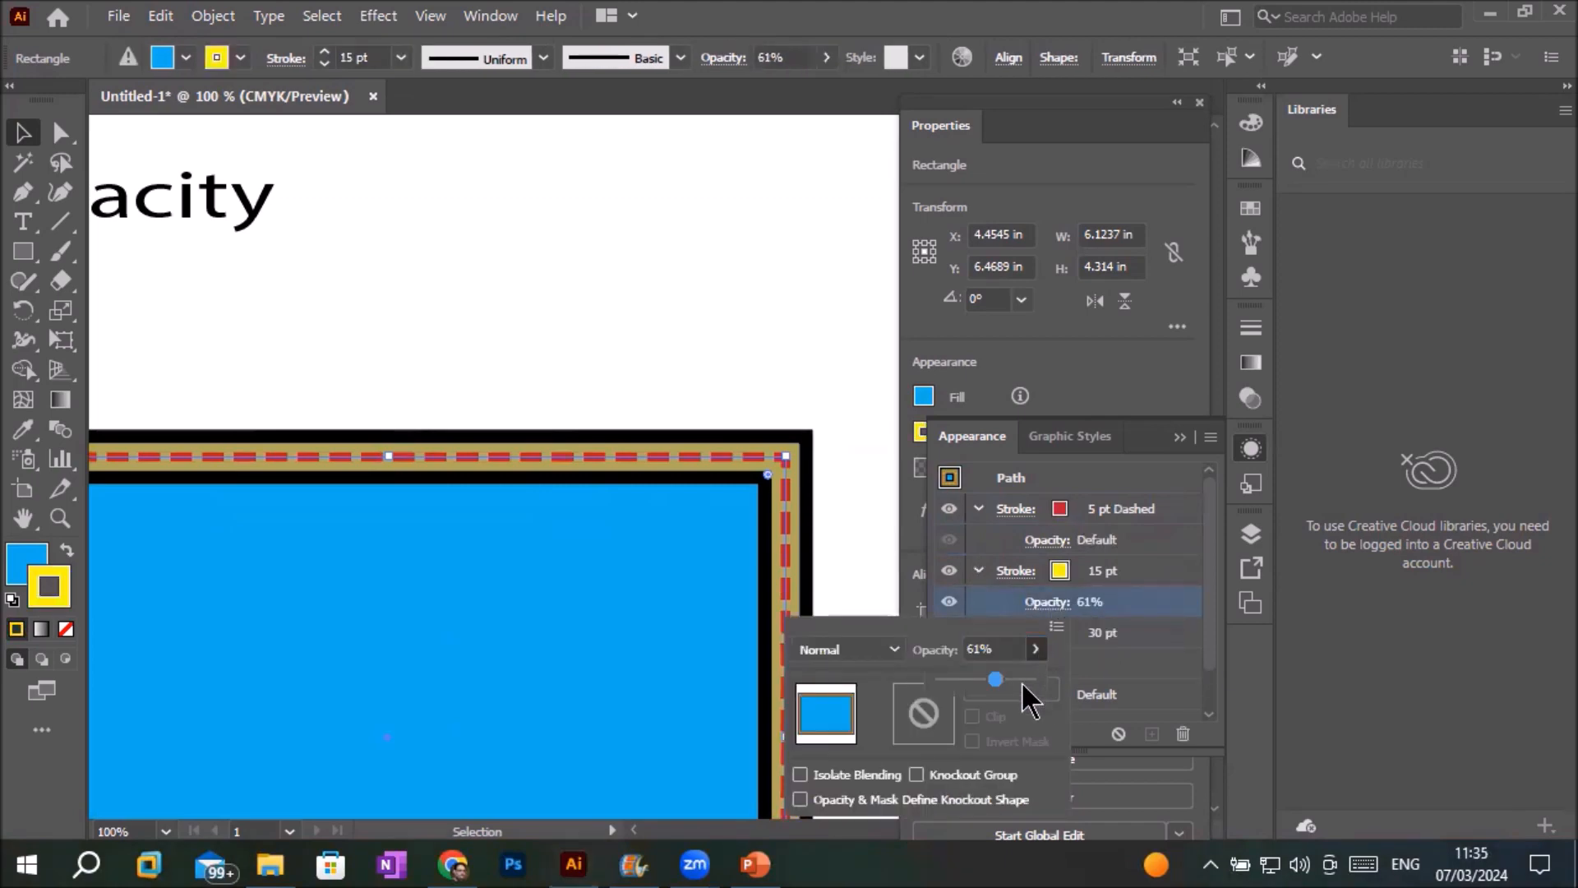
pyautogui.moveTo(994, 678); pyautogui.dragTo(1061, 681)
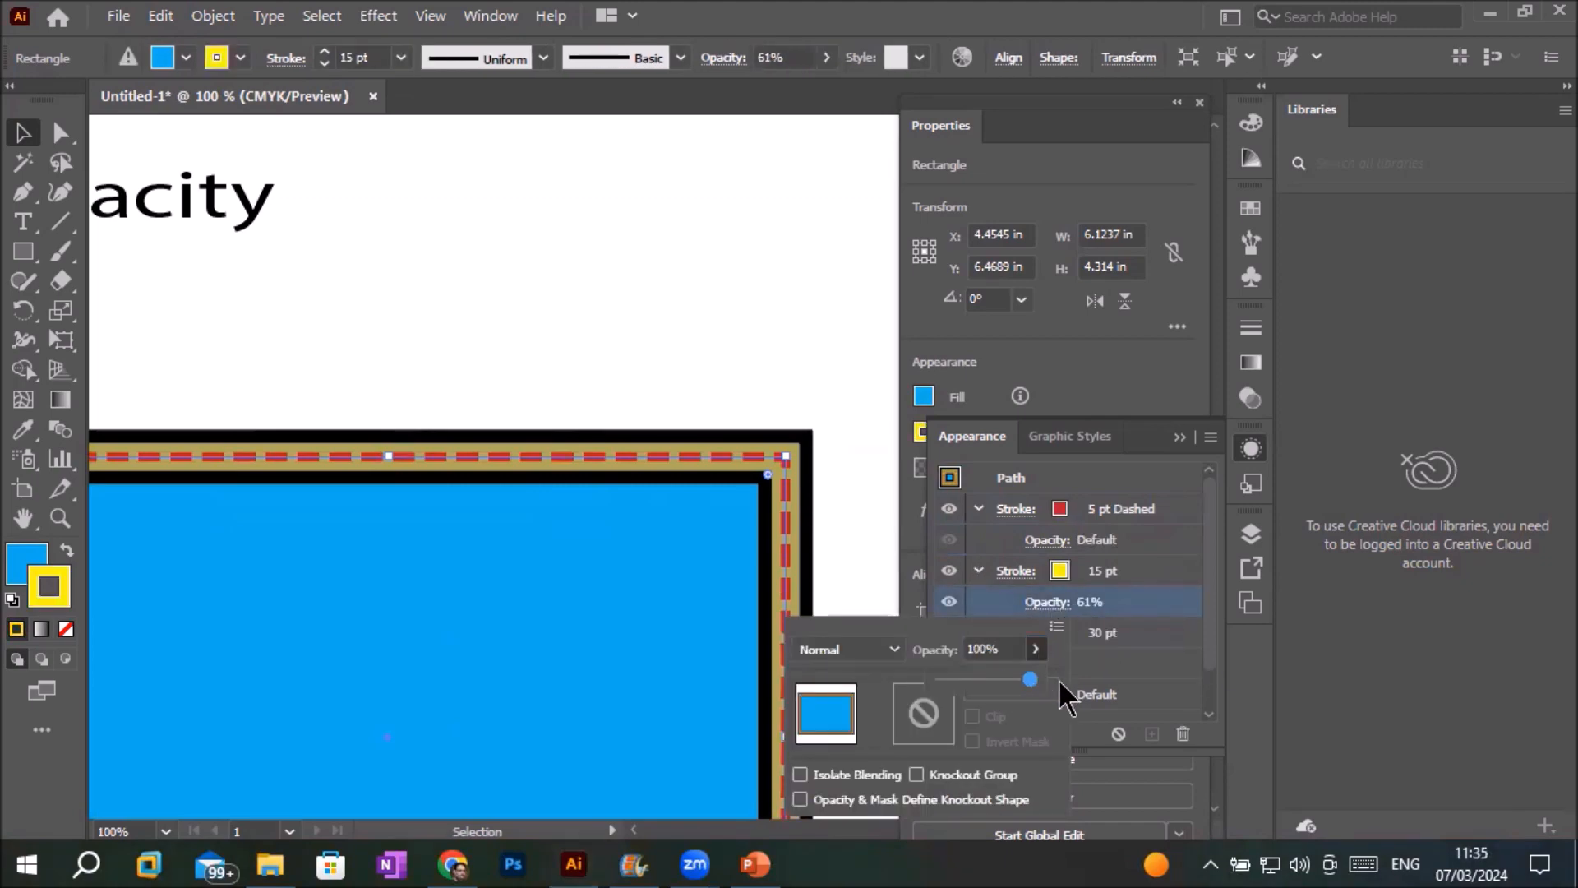
pyautogui.click(678, 285)
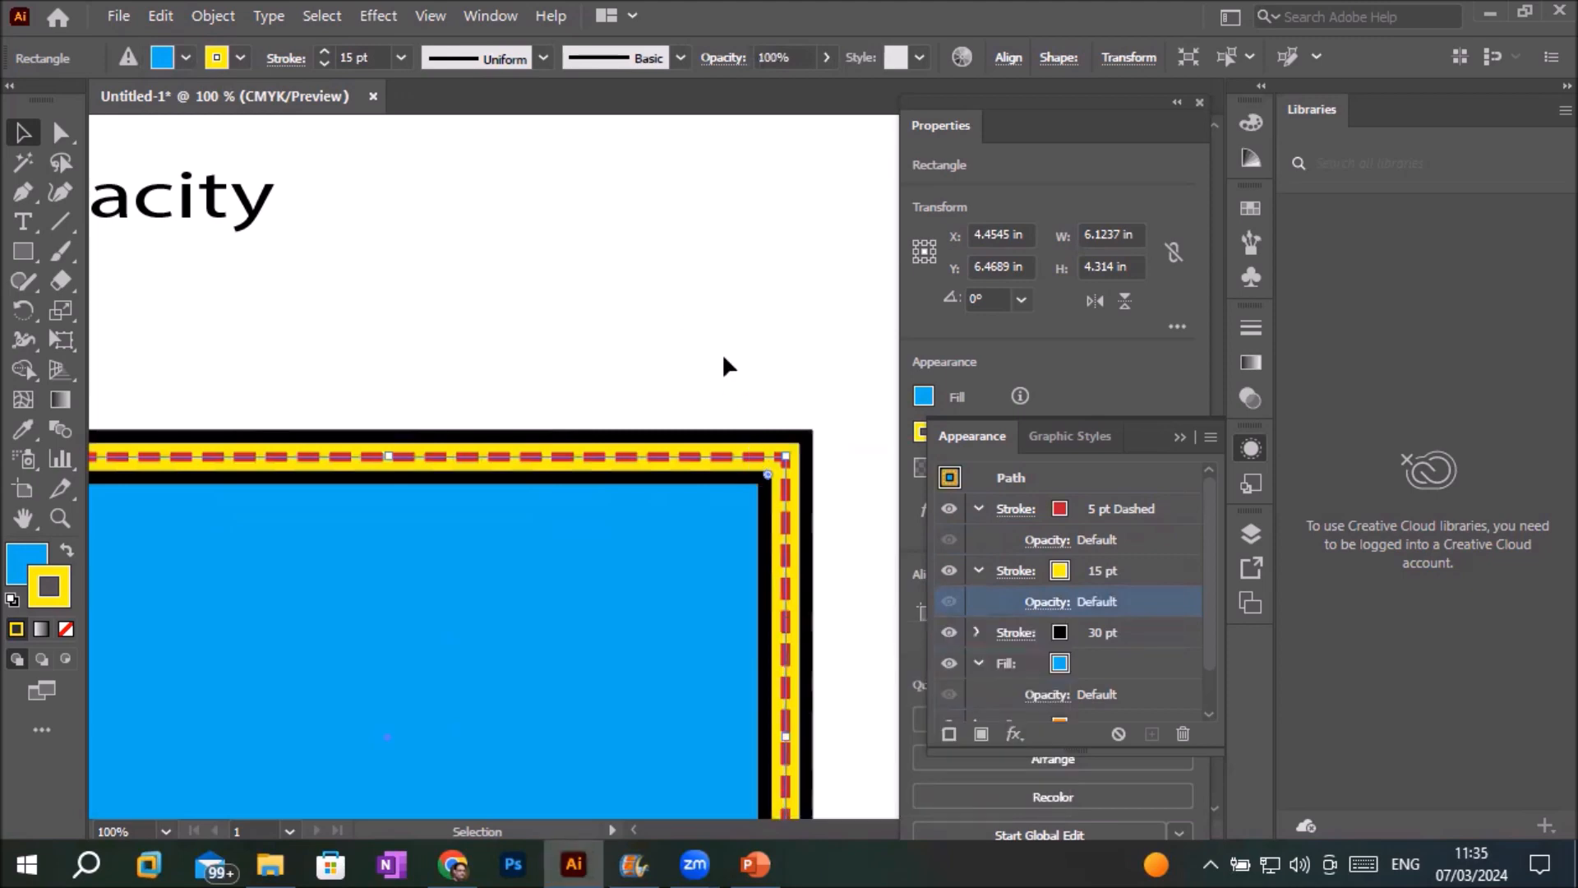
# Save the rectangle's appearance as a new graphic style and view the list of graphic style libraries.
pyautogui.click(1052, 448)
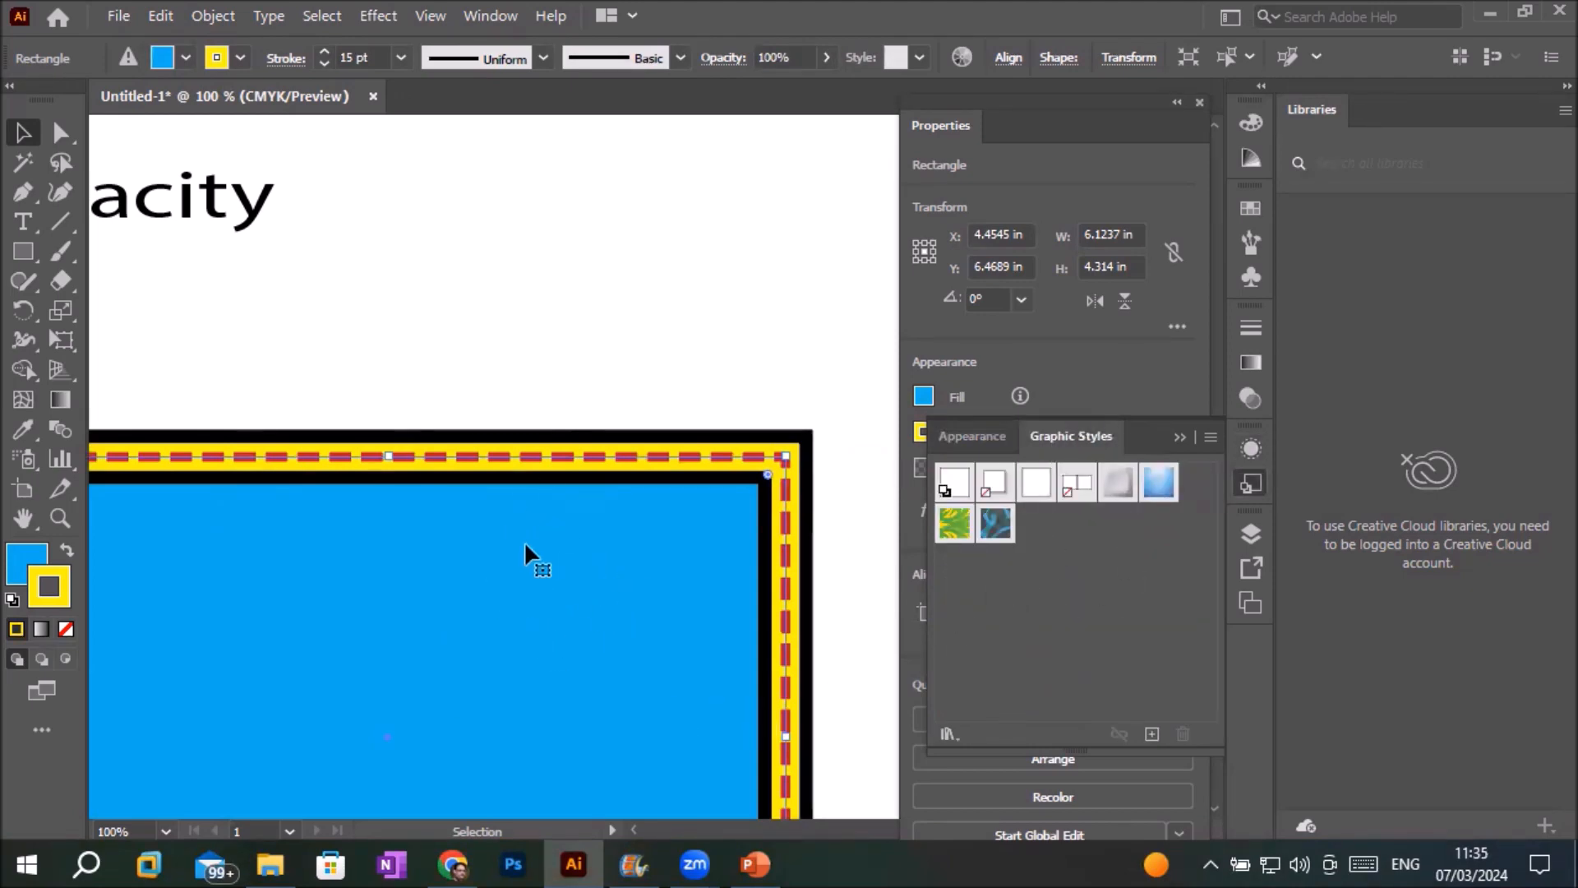
pyautogui.scroll(-1, 525, 541)
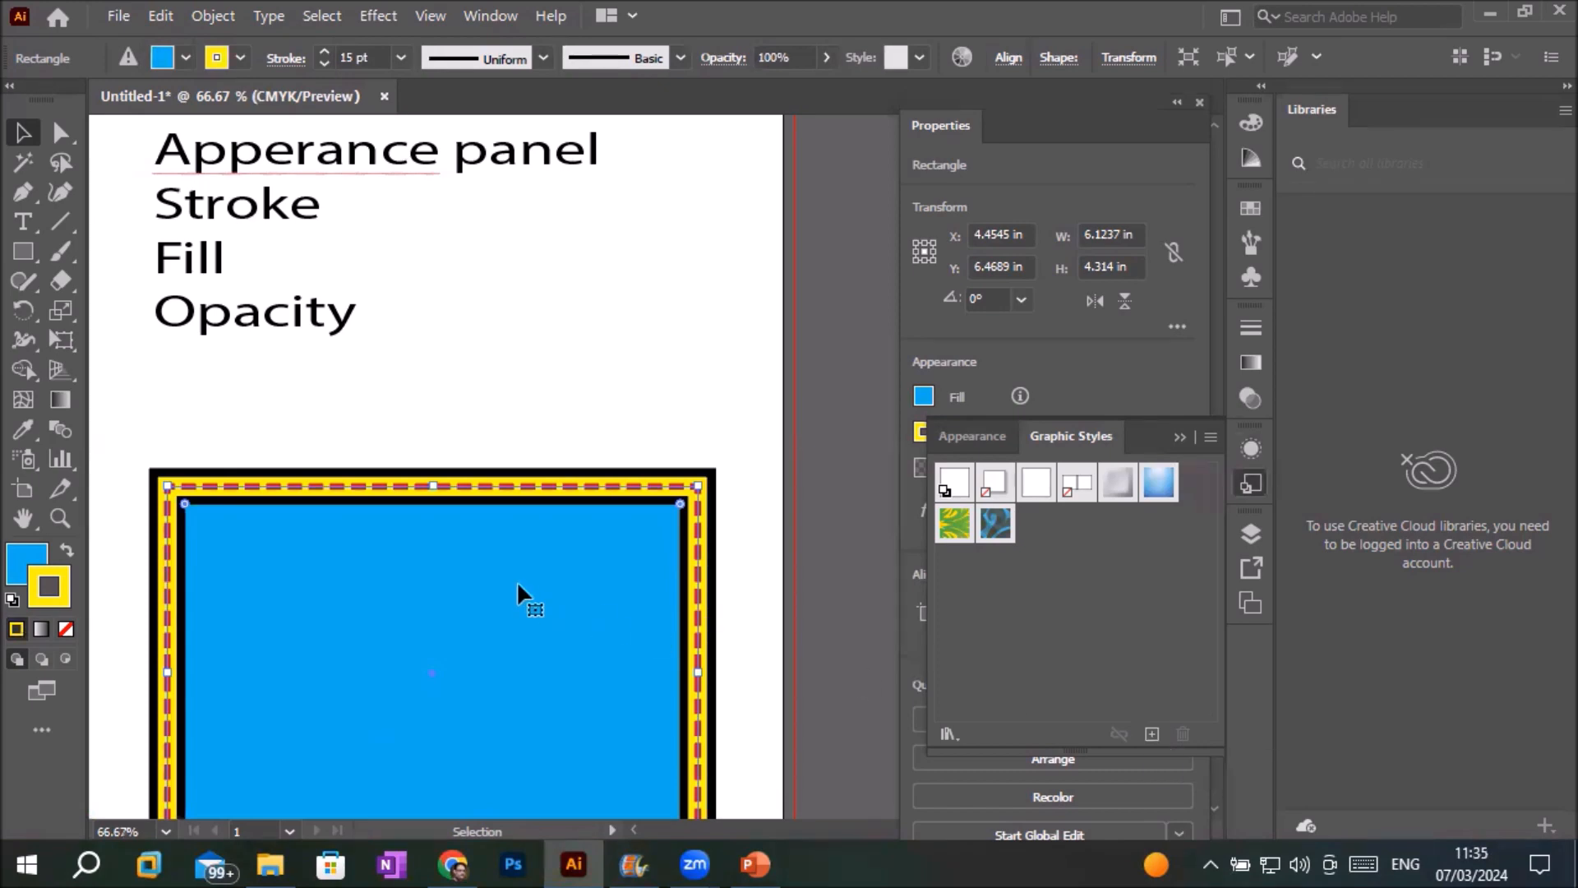
pyautogui.moveTo(516, 580); pyautogui.dragTo(960, 589)
pyautogui.moveTo(1067, 589); pyautogui.dragTo(1069, 589)
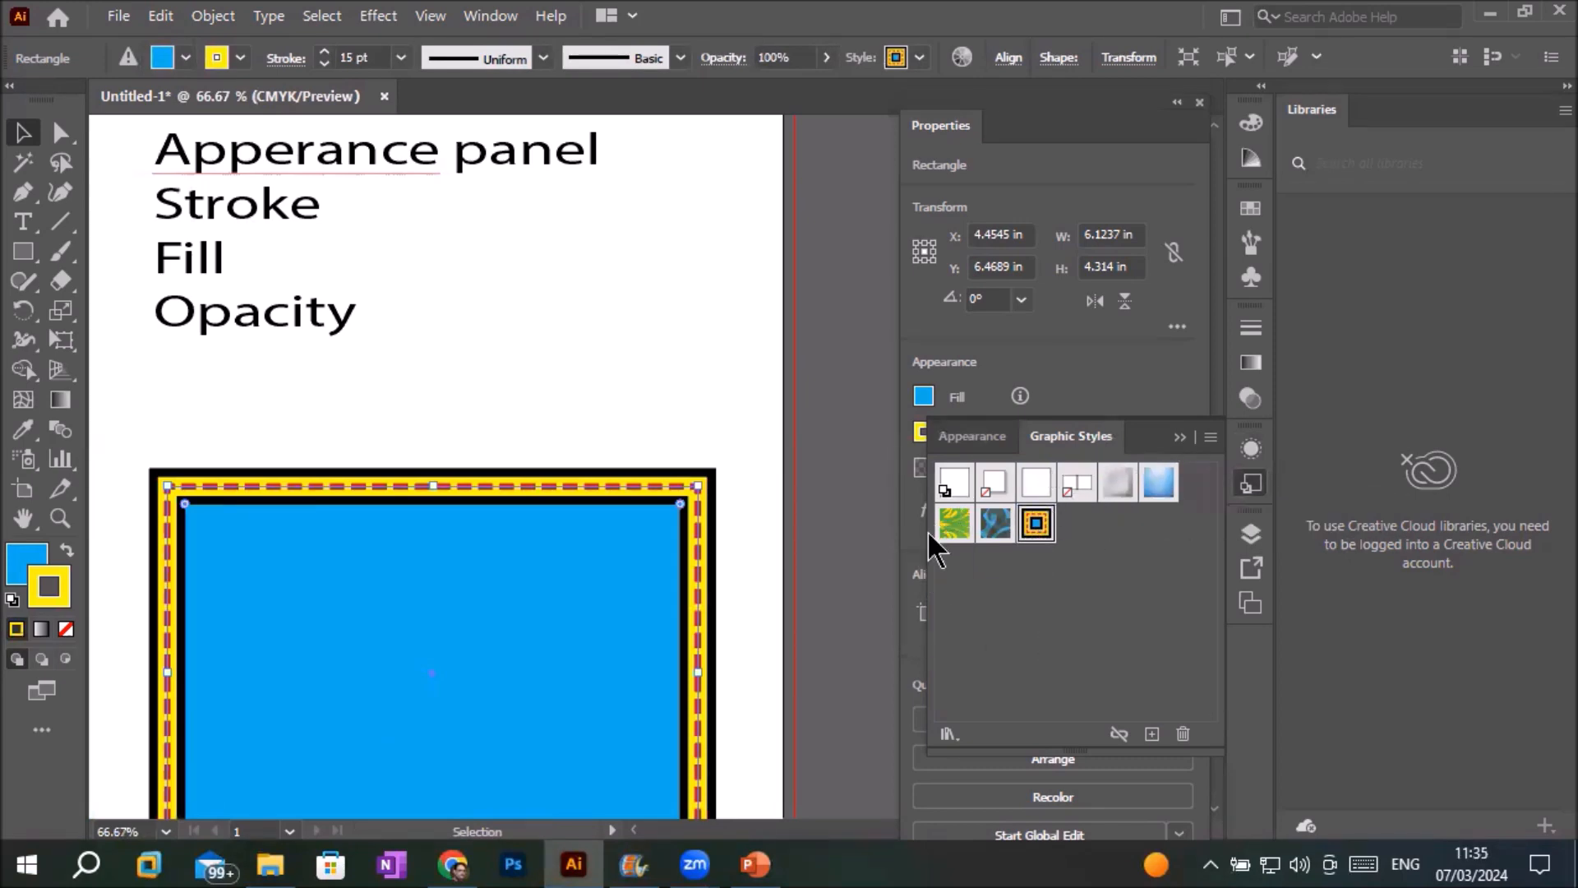
pyautogui.click(947, 732)
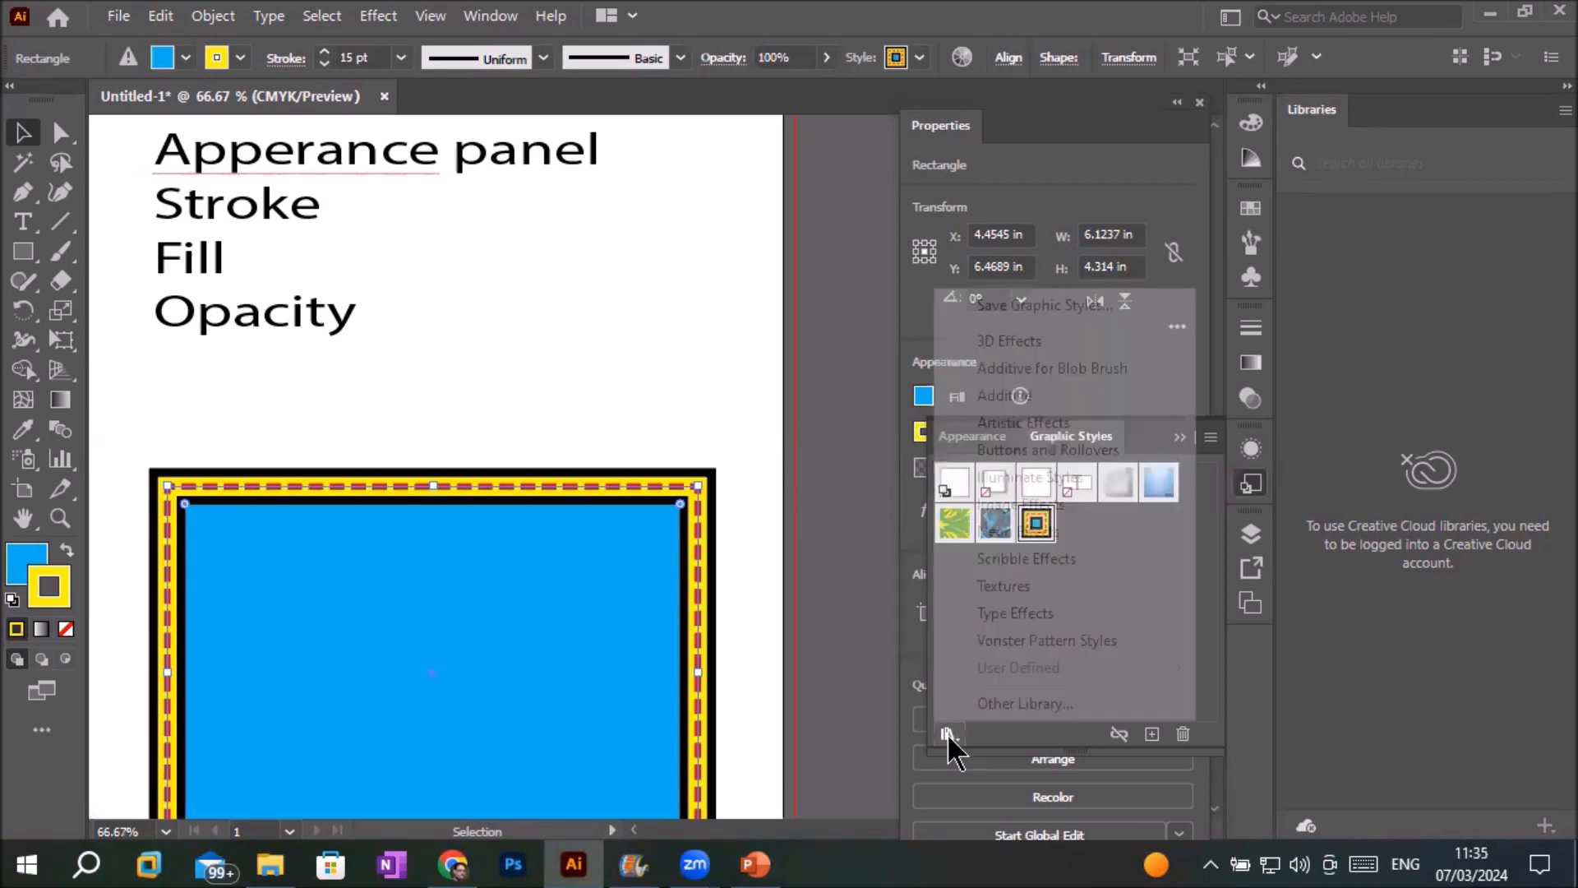
pyautogui.click(643, 609)
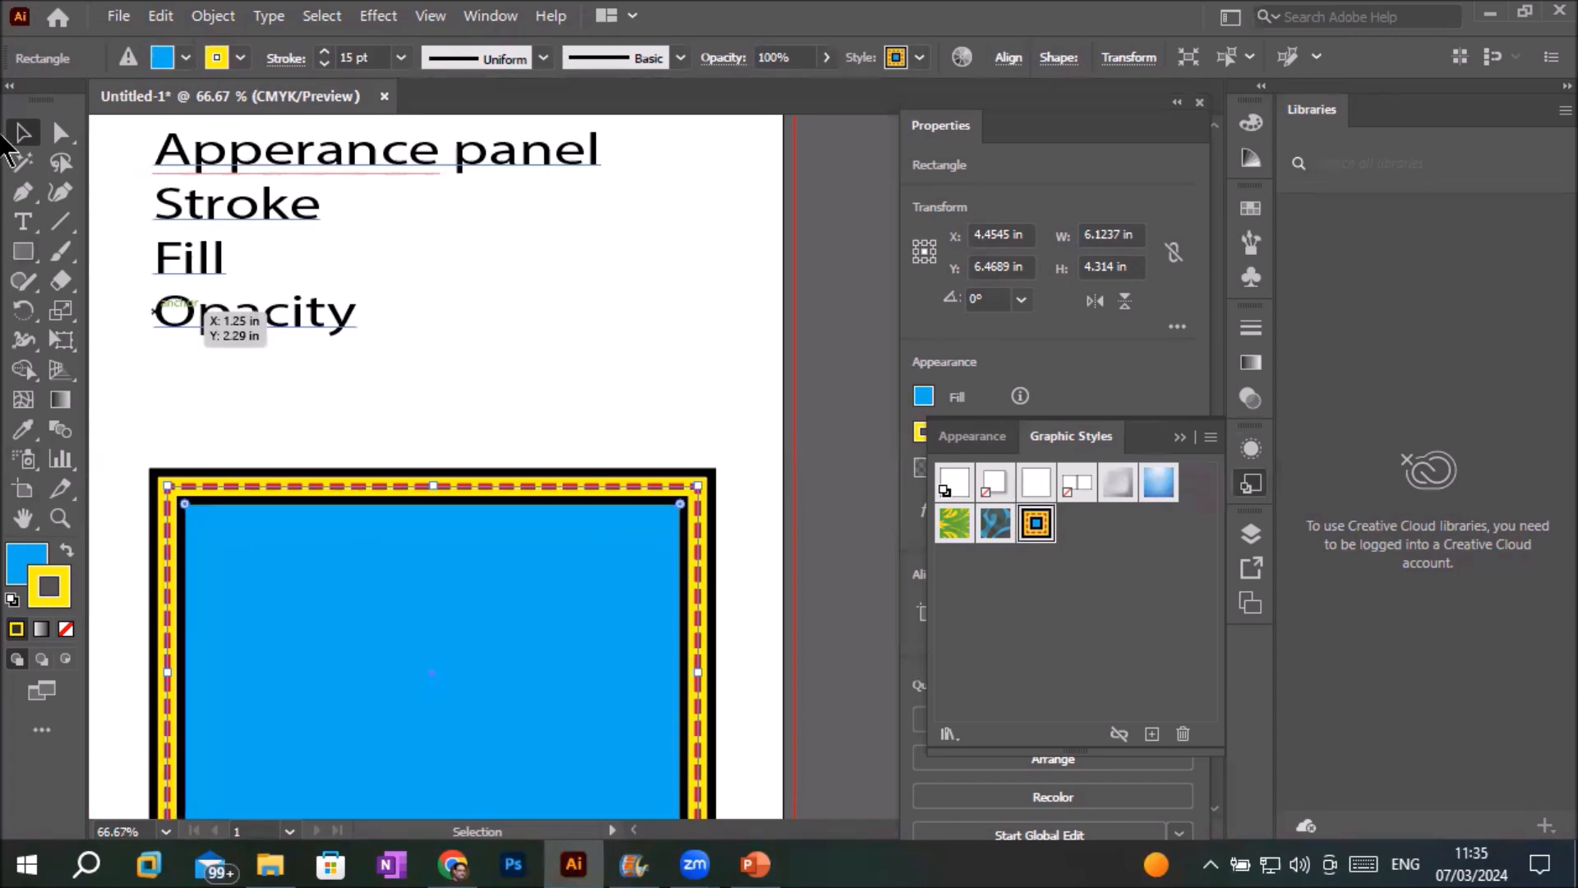
# Delete the blue rectangle with the stacked border strokes.
pyautogui.moveTo(347, 544); pyautogui.dragTo(370, 475)
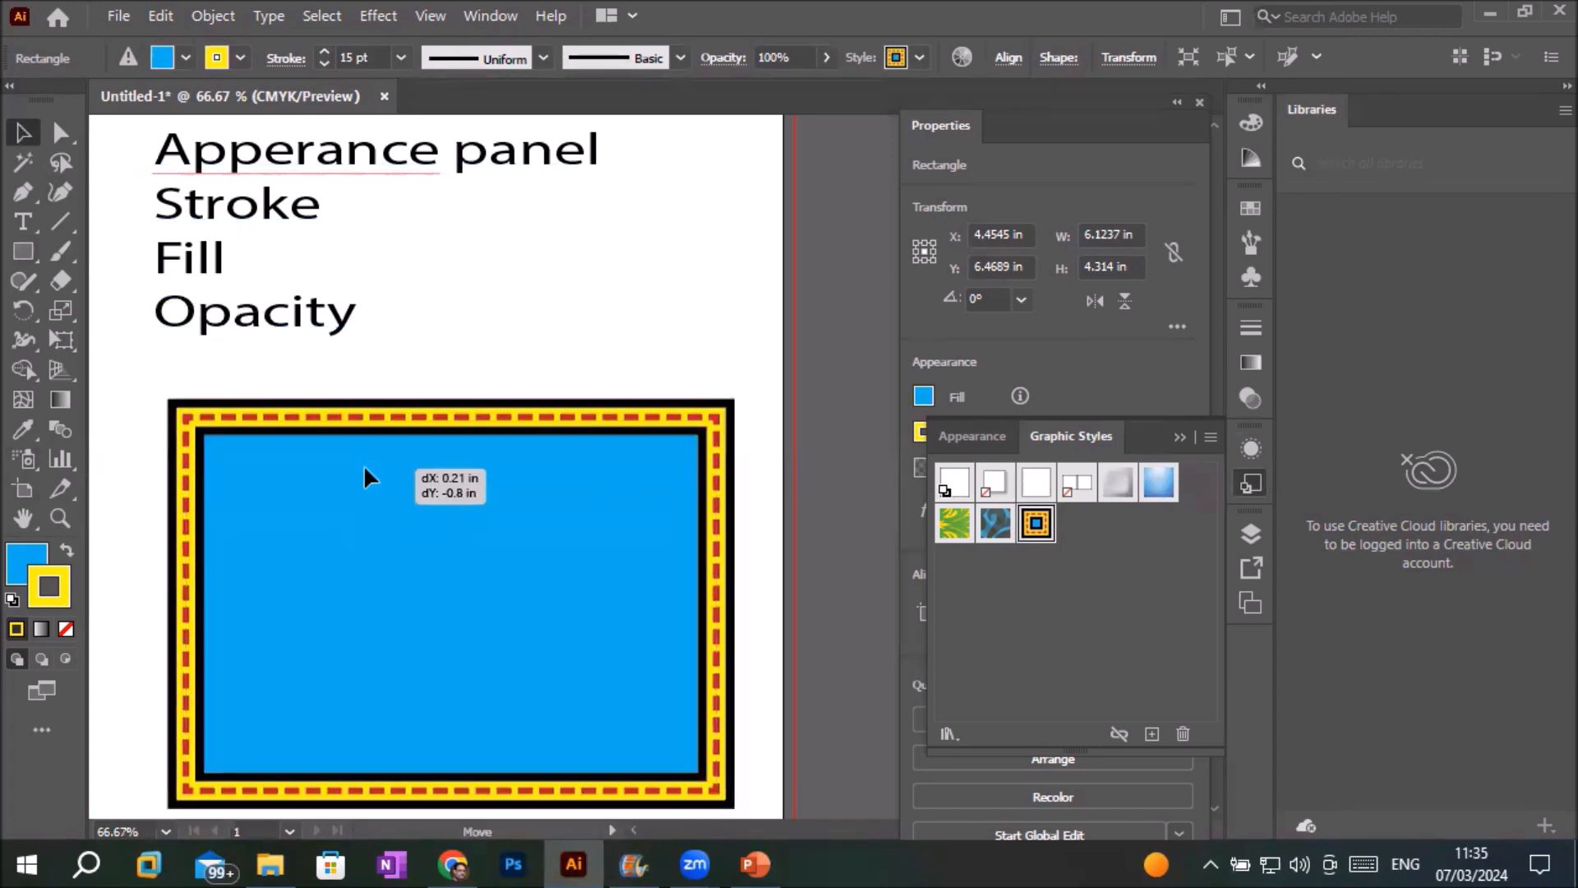
pyautogui.press('Delete')
# Move the family photo up about 1.94 in beneath the text and stretch its height to about 3.9 in.
pyautogui.moveTo(431, 592); pyautogui.dragTo(423, 451)
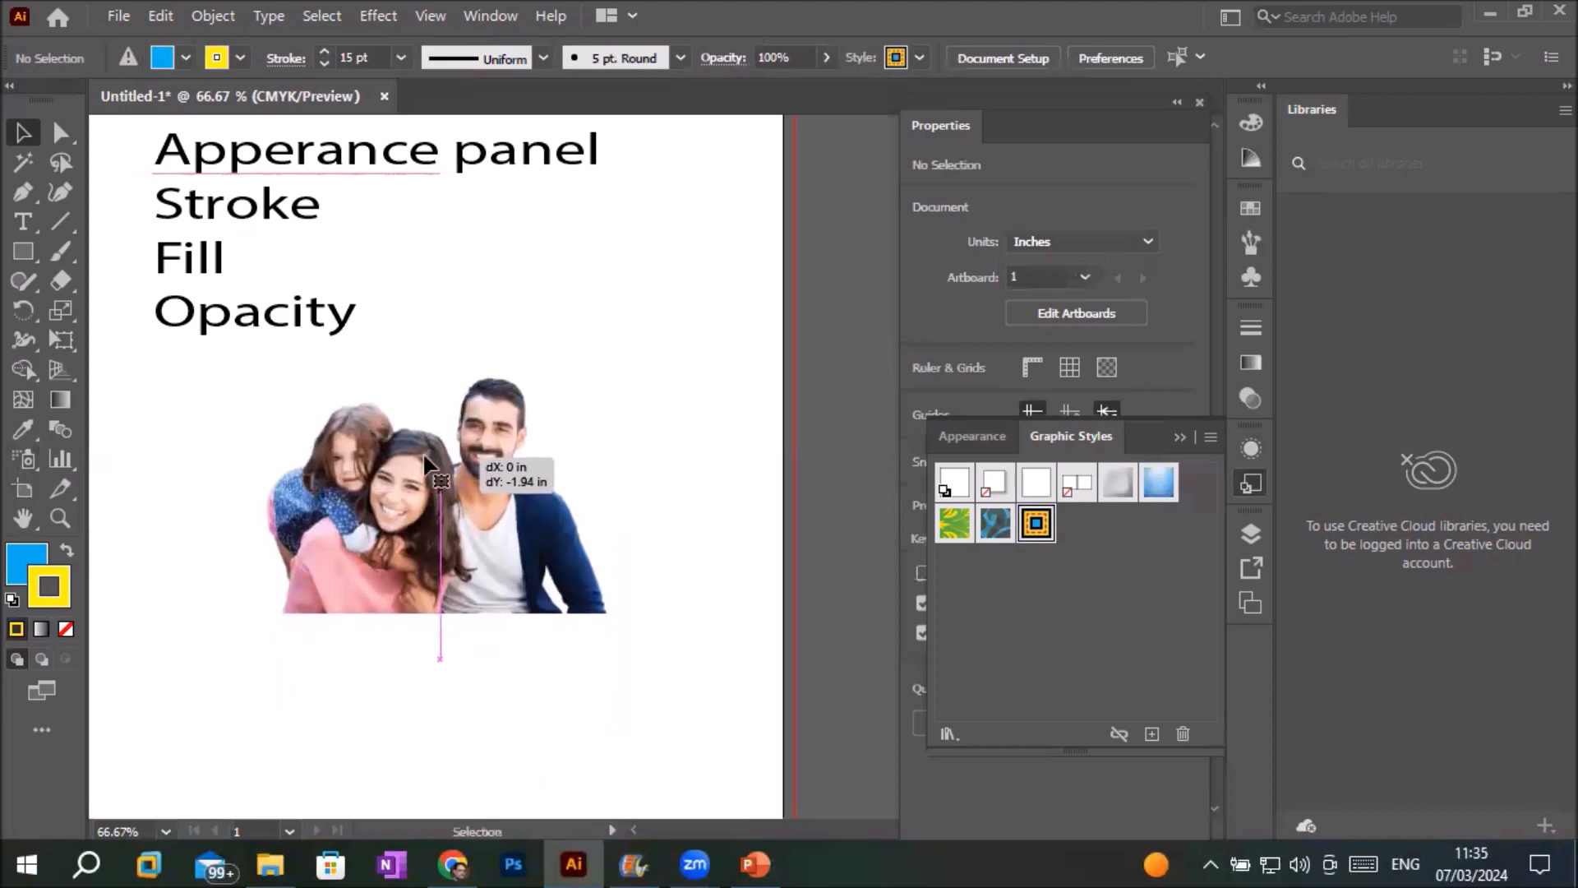
pyautogui.moveTo(442, 617); pyautogui.dragTo(441, 707)
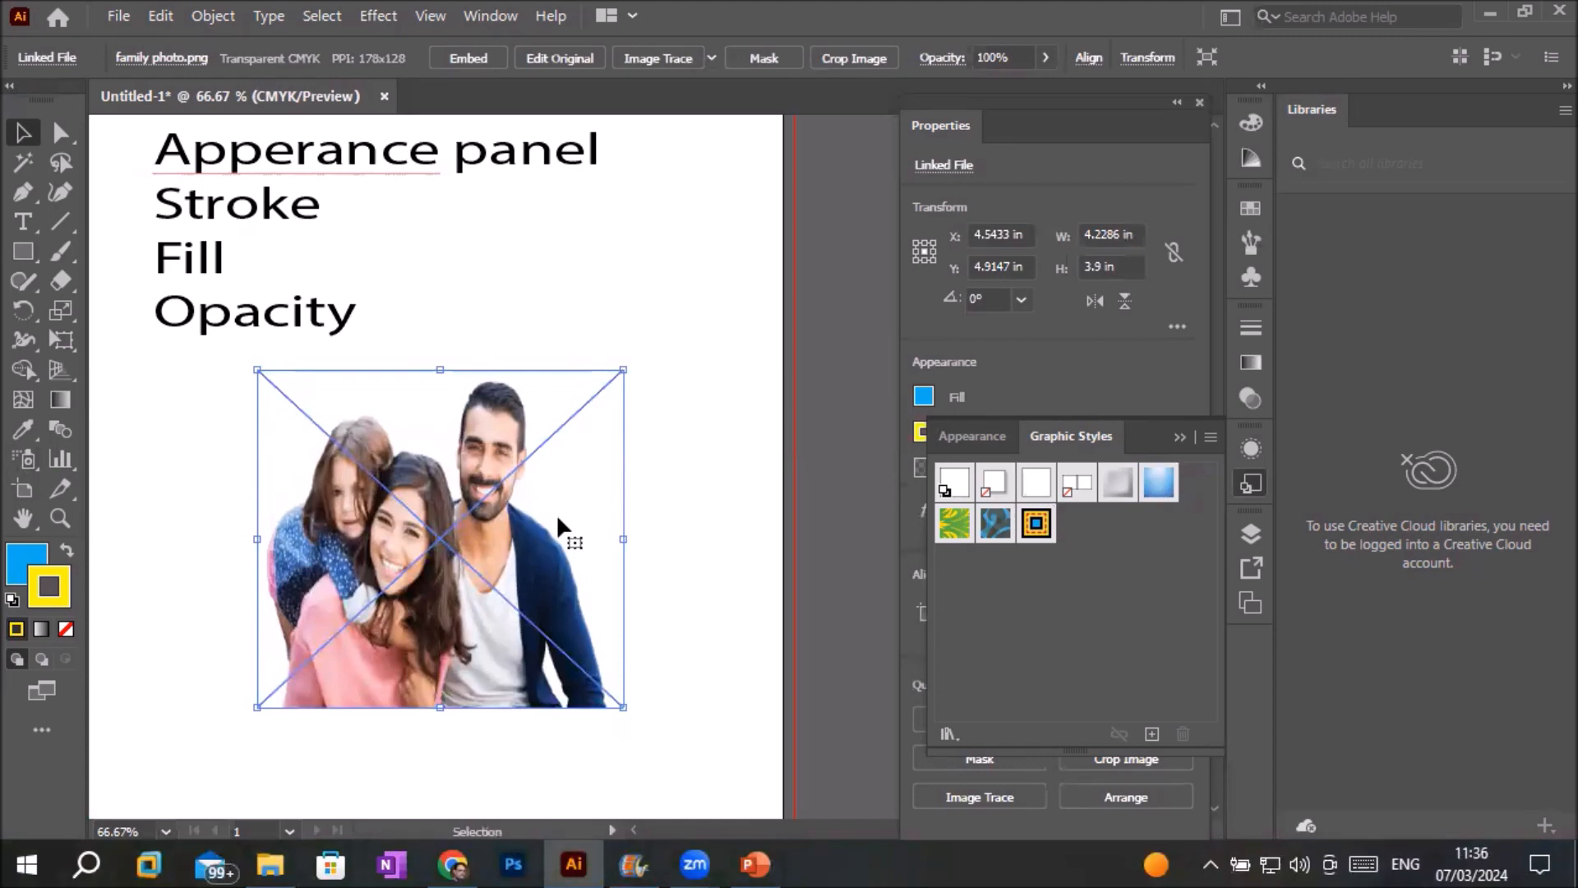
# Spray pink flower symbols down both sides of the family photo and across the empty page area below it.
pyautogui.click(22, 465)
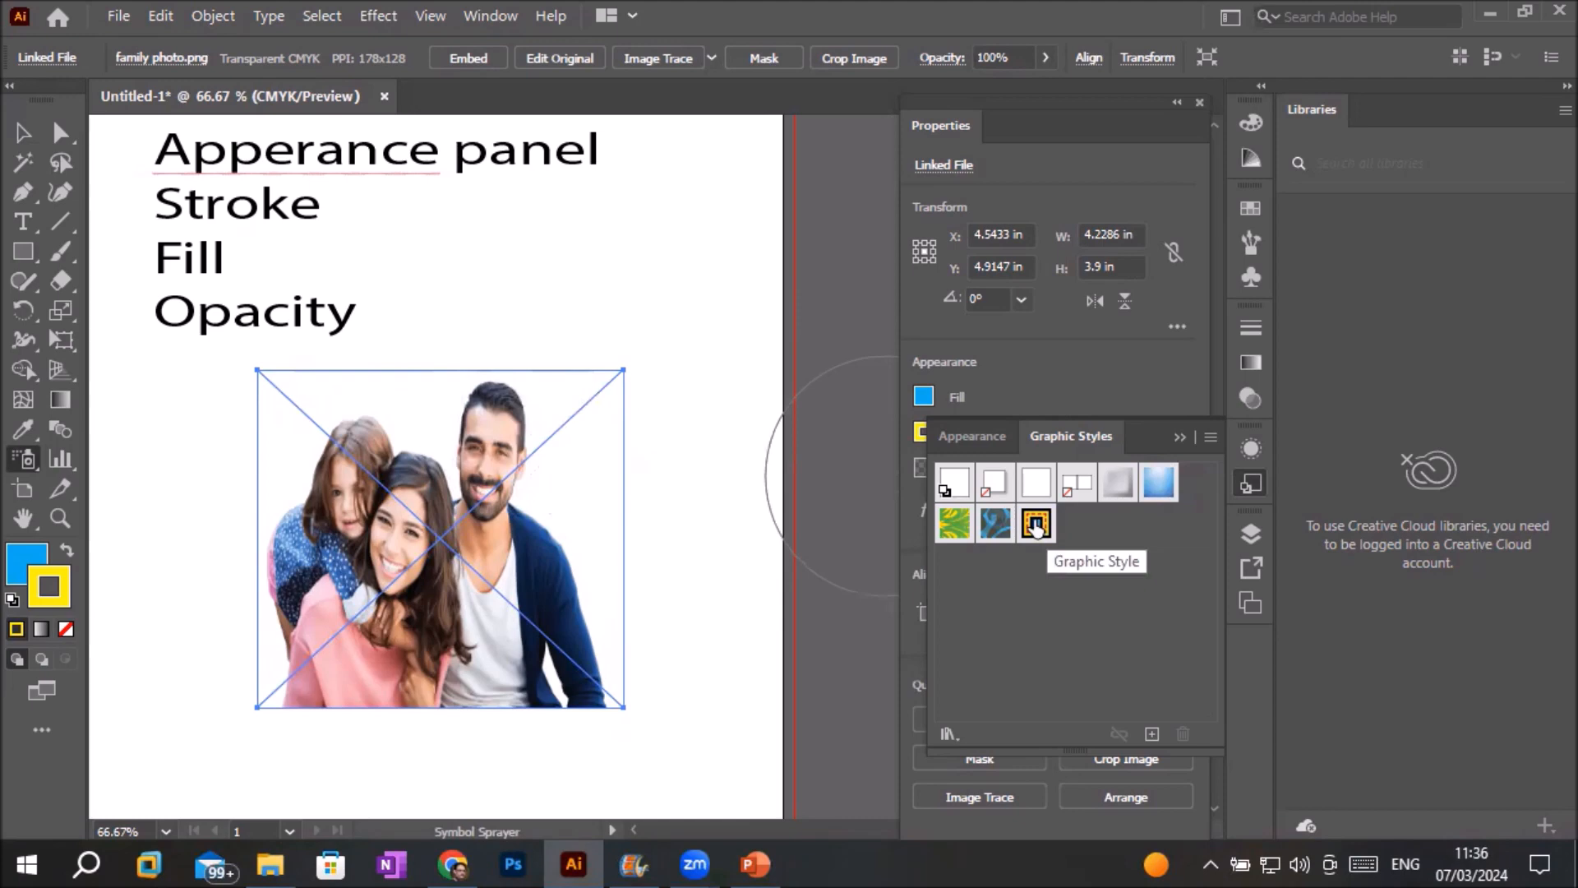
pyautogui.click(493, 18)
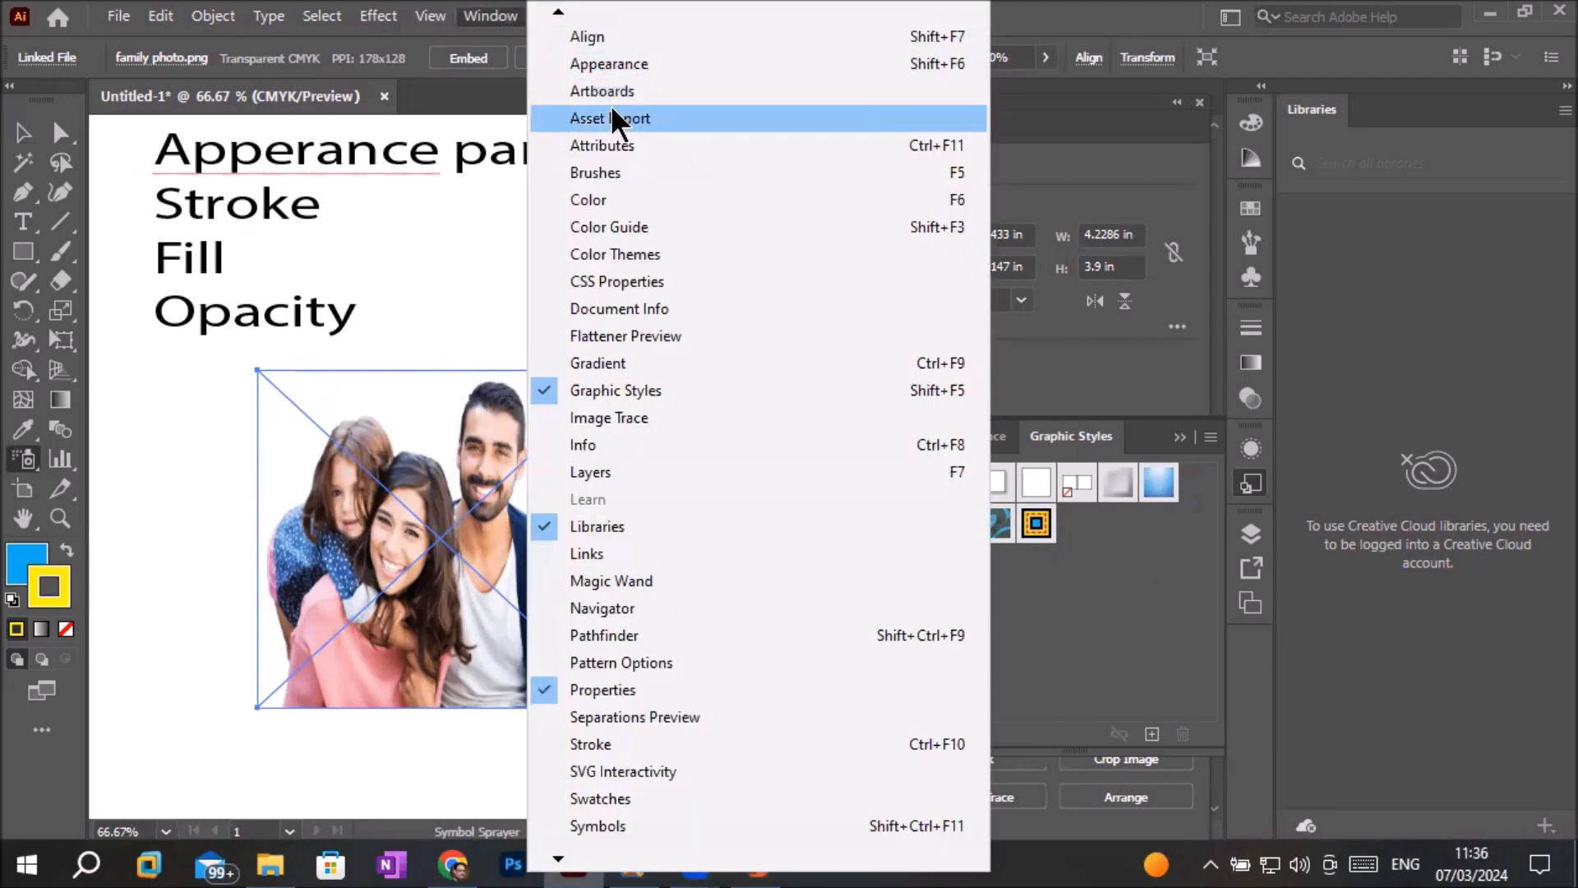
pyautogui.moveTo(555, 857)
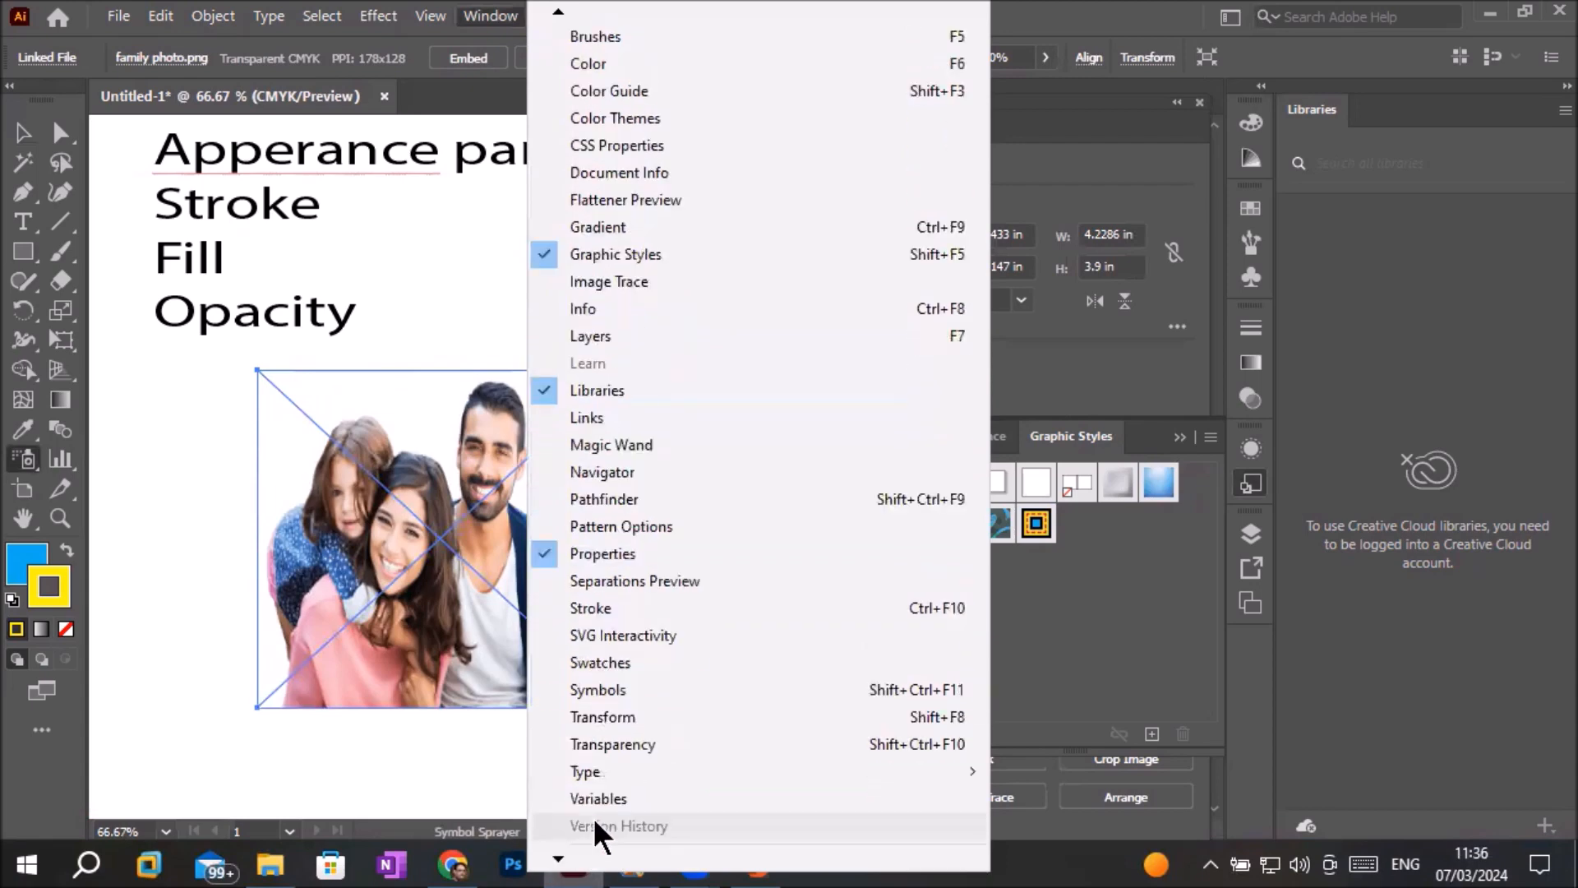
pyautogui.click(625, 690)
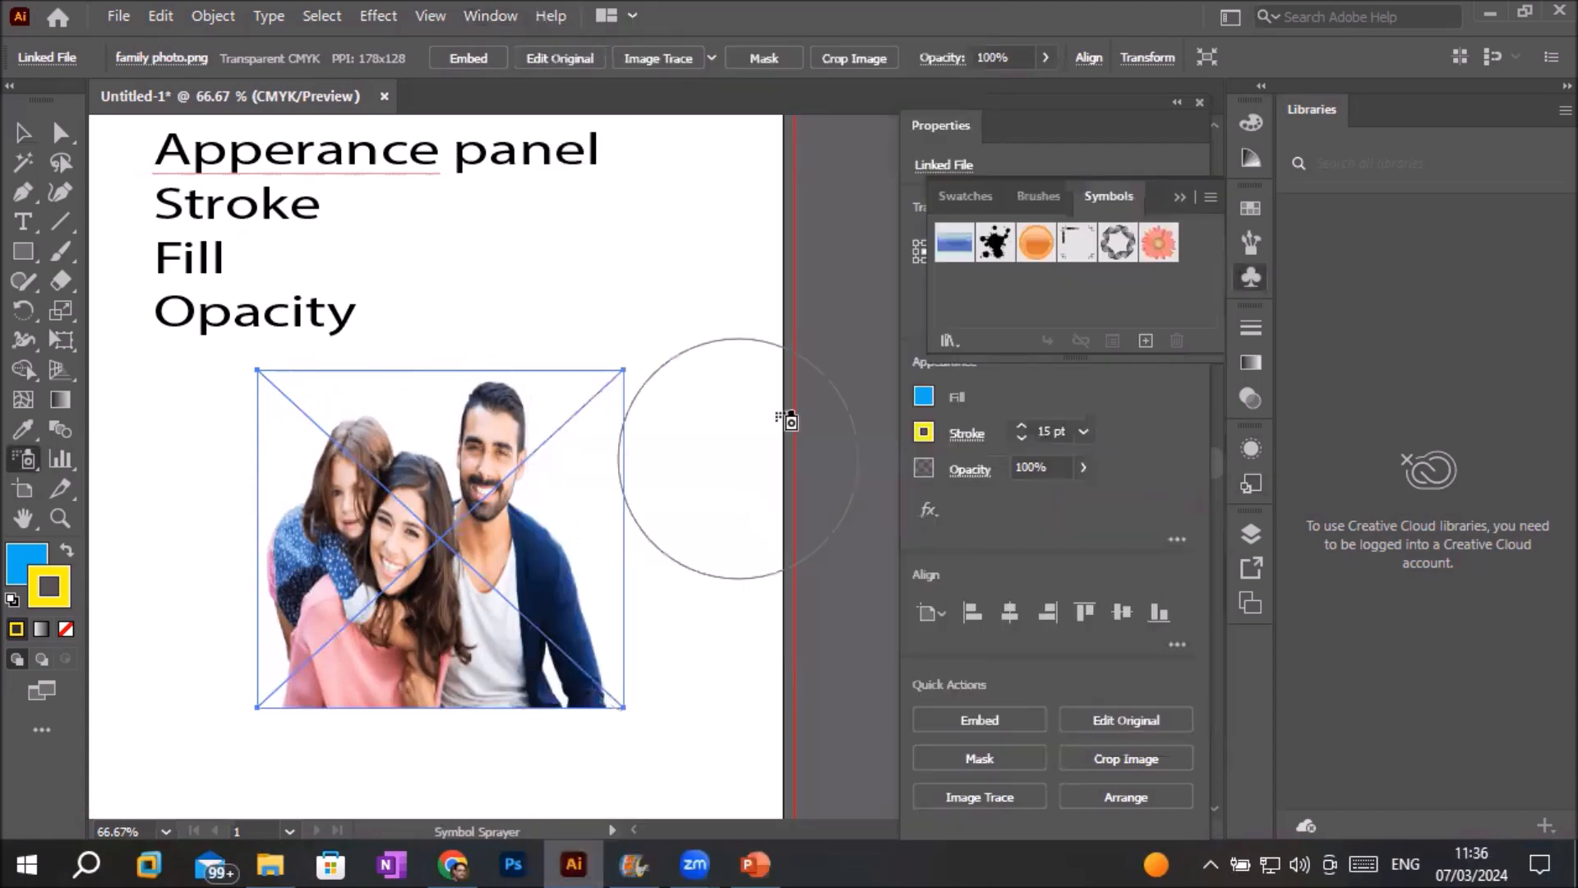
pyautogui.click(1159, 247)
pyautogui.moveTo(707, 311)
pyautogui.mouseDown()
pyautogui.moveTo(713, 477)
pyautogui.moveTo(646, 646)
pyautogui.mouseUp()
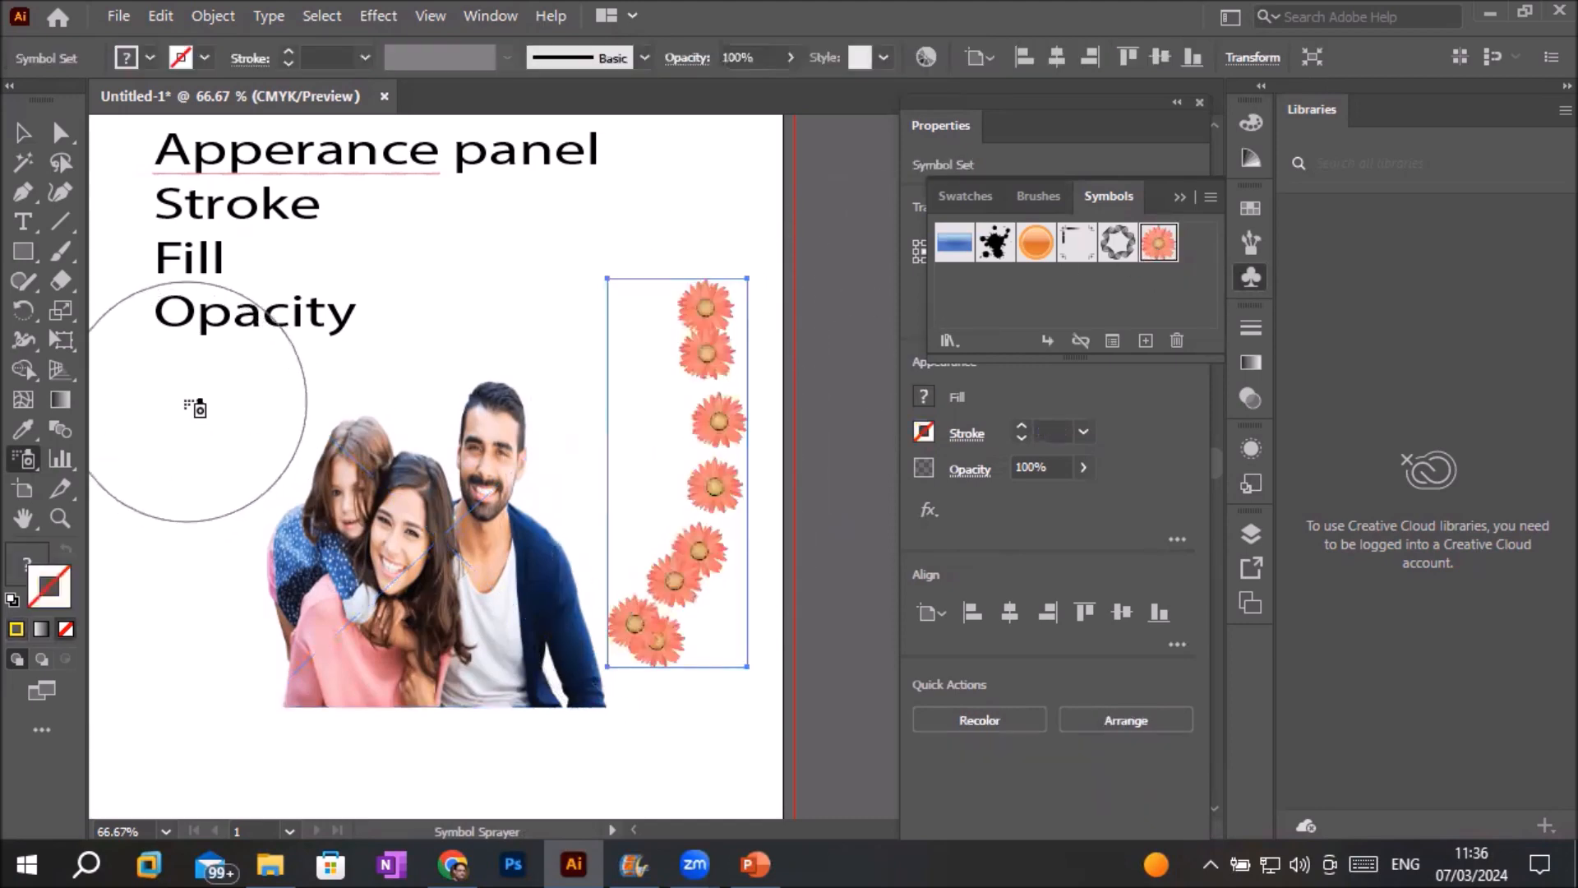
pyautogui.moveTo(116, 320)
pyautogui.mouseDown()
pyautogui.moveTo(143, 435)
pyautogui.moveTo(257, 632)
pyautogui.mouseUp()
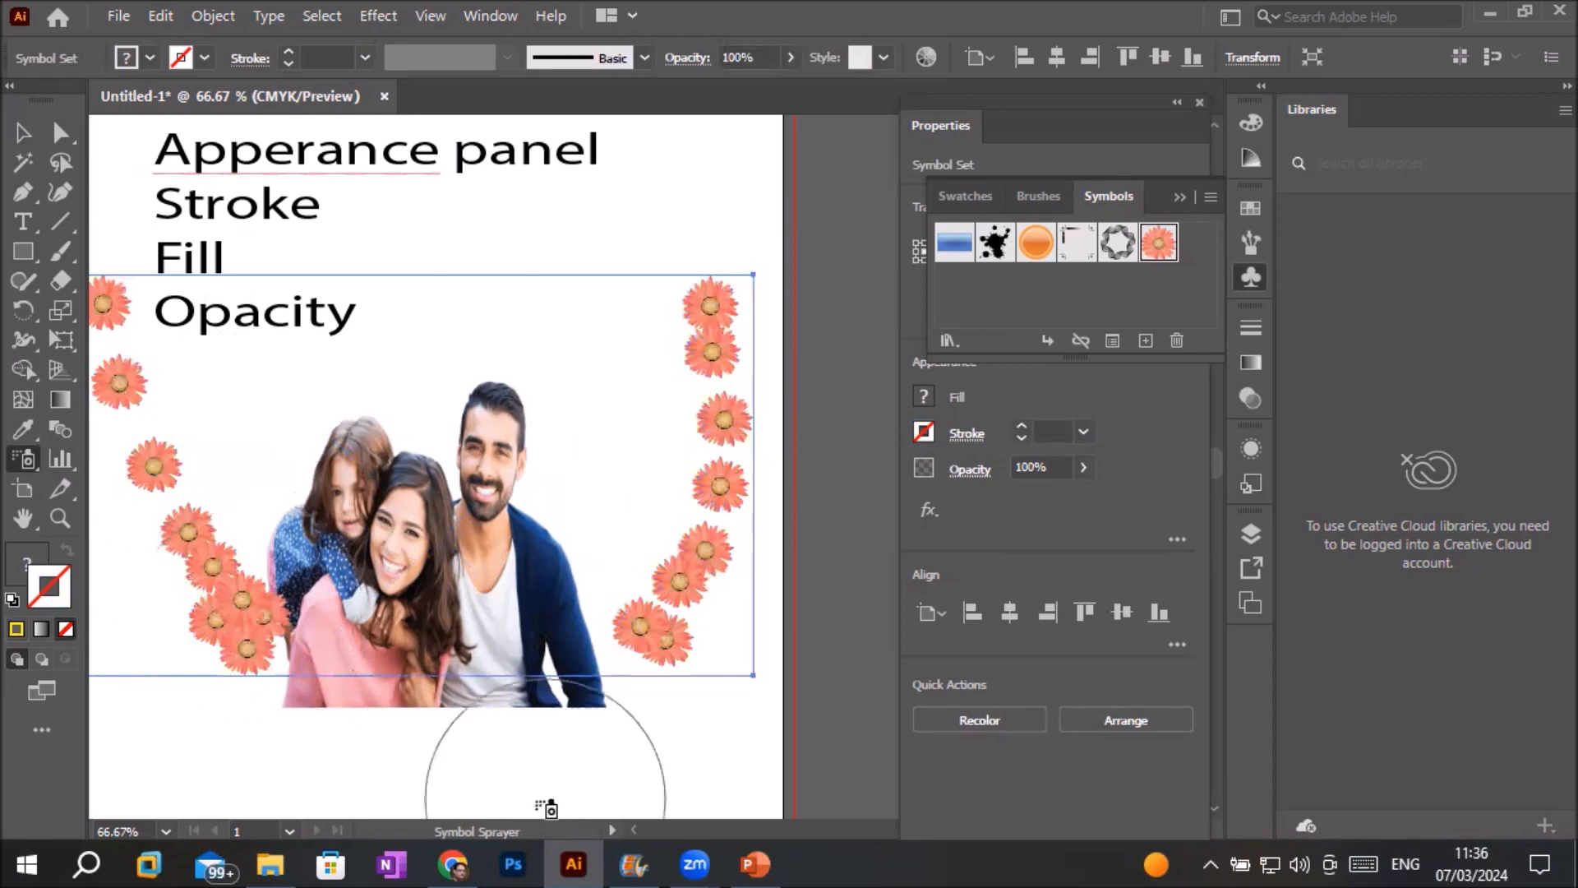
pyautogui.scroll(-2, 778, 571)
pyautogui.moveTo(439, 689)
pyautogui.mouseDown()
pyautogui.moveTo(748, 682)
pyautogui.moveTo(498, 744)
pyautogui.moveTo(469, 732)
pyautogui.moveTo(571, 818)
pyautogui.moveTo(745, 781)
pyautogui.mouseUp()
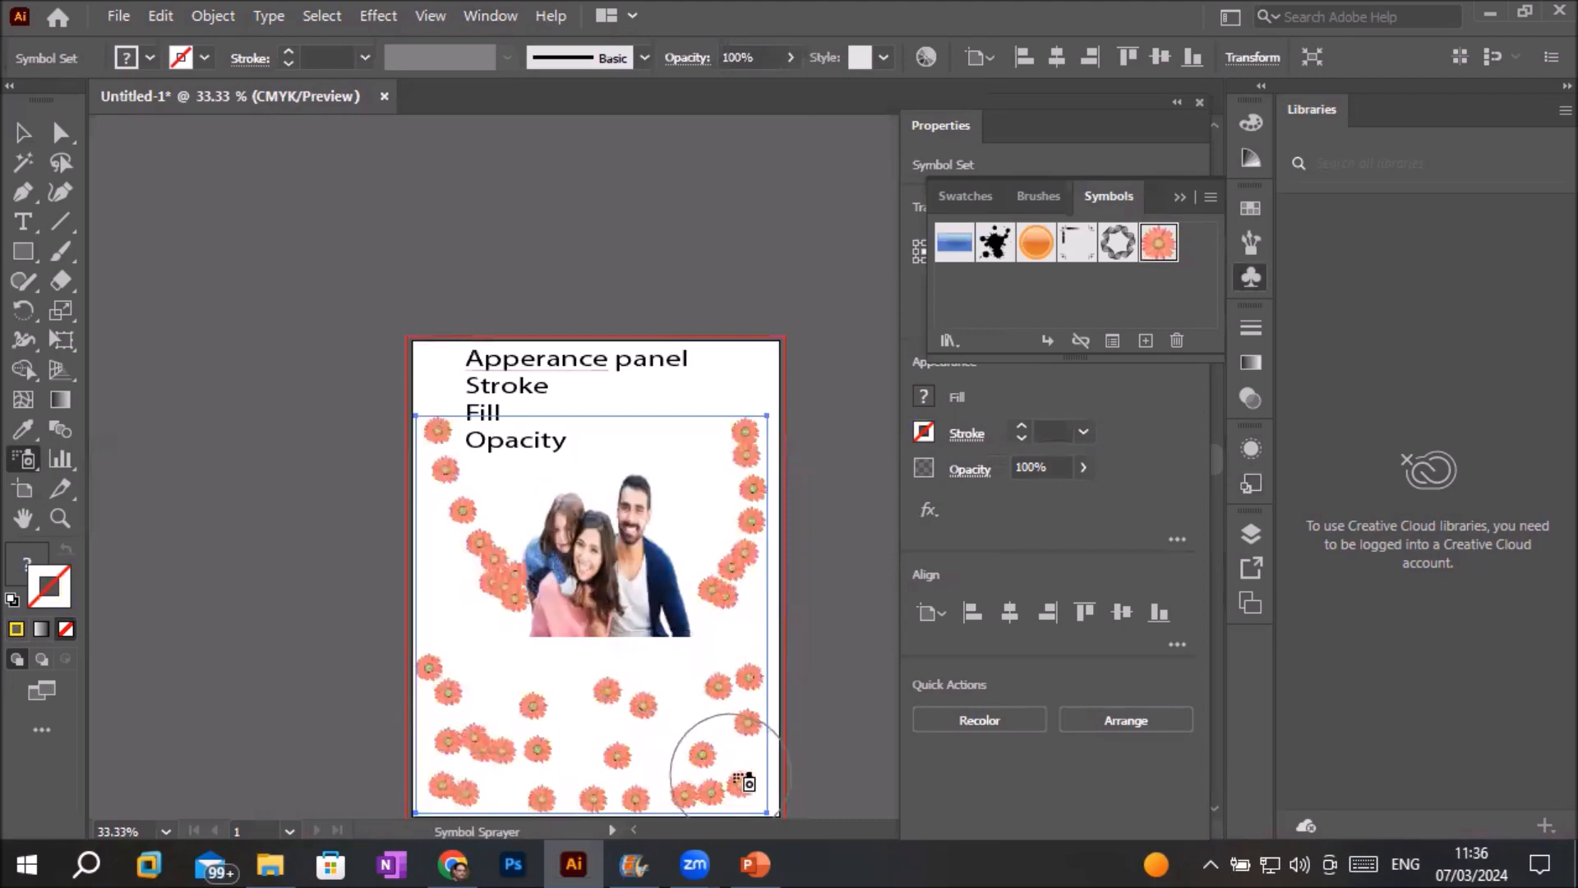
# Apply the saved multi-stroke border graphic style to the upper flowers beside the man using the Symbol Styler tool.
pyautogui.rightClick(18, 464)
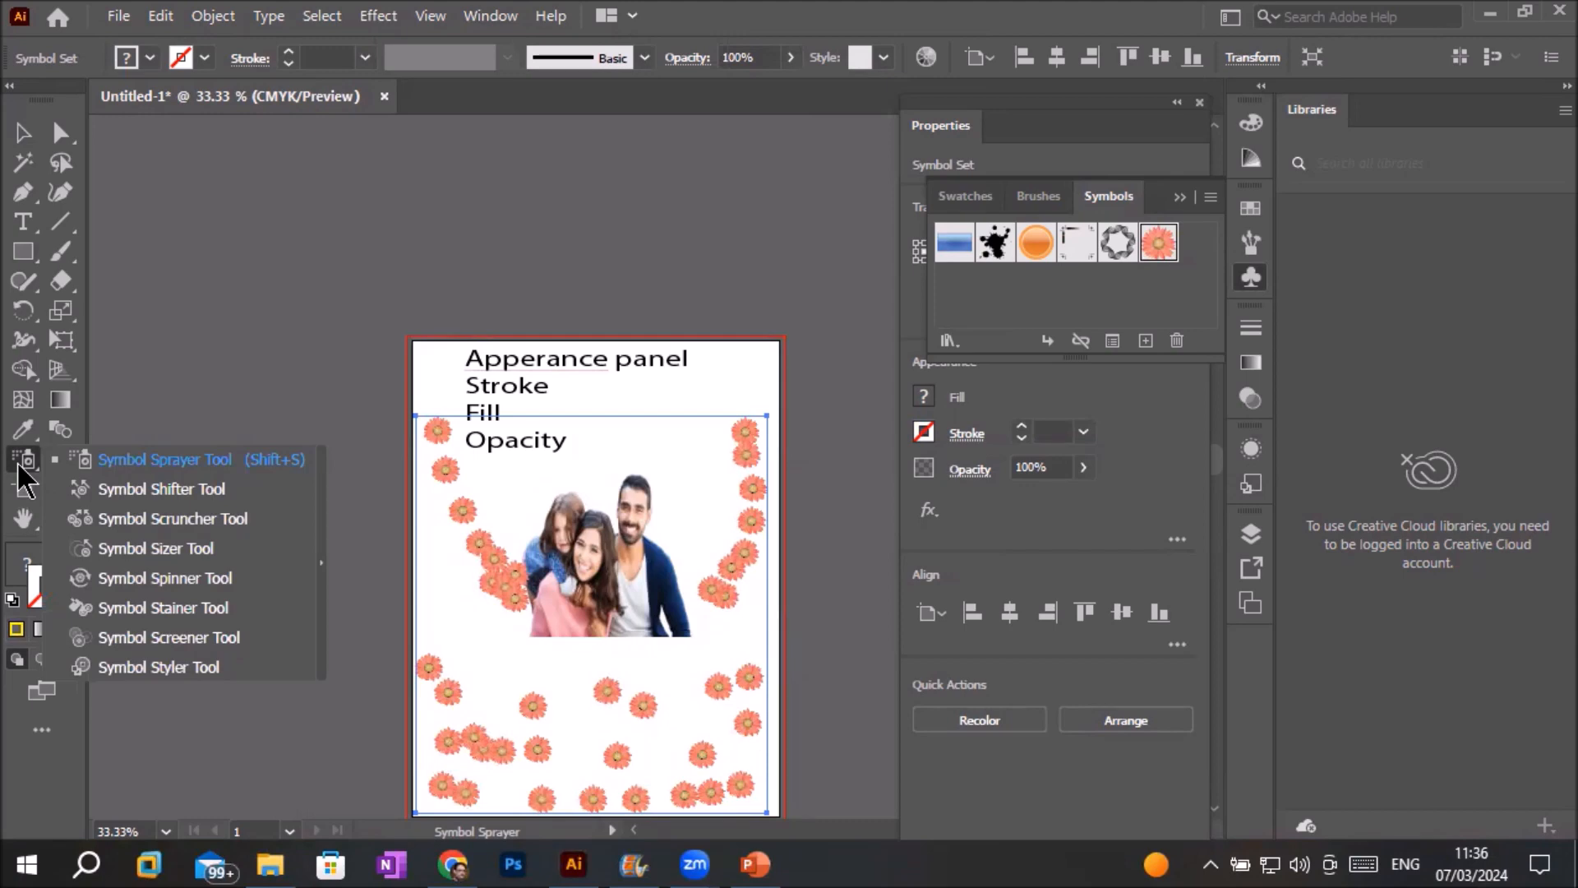
pyautogui.click(18, 465)
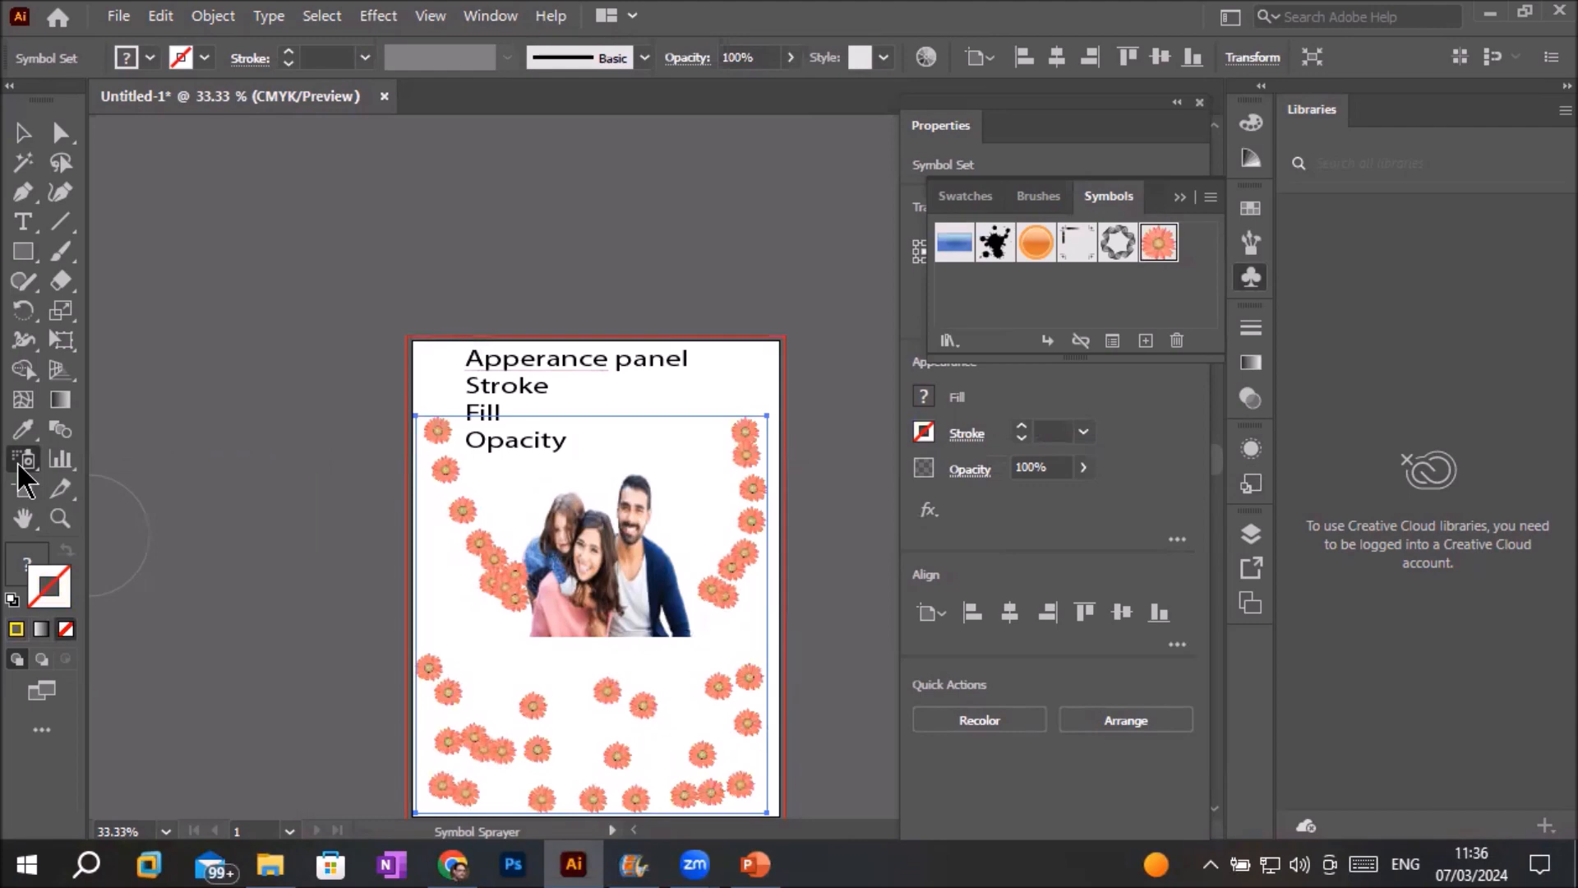
pyautogui.scroll(2, 776, 494)
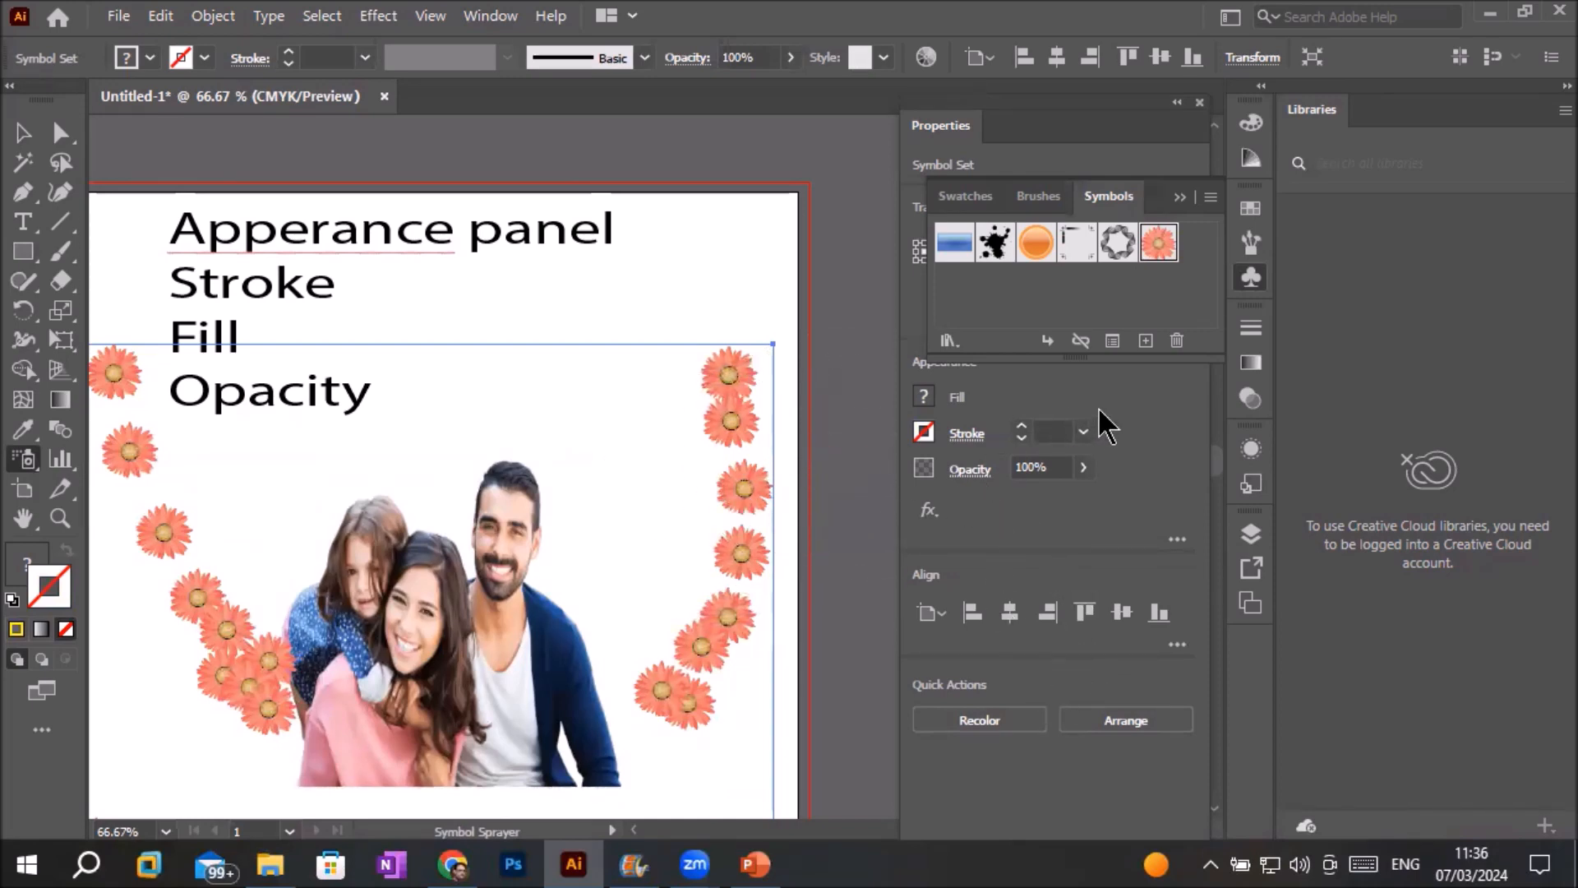
pyautogui.click(490, 21)
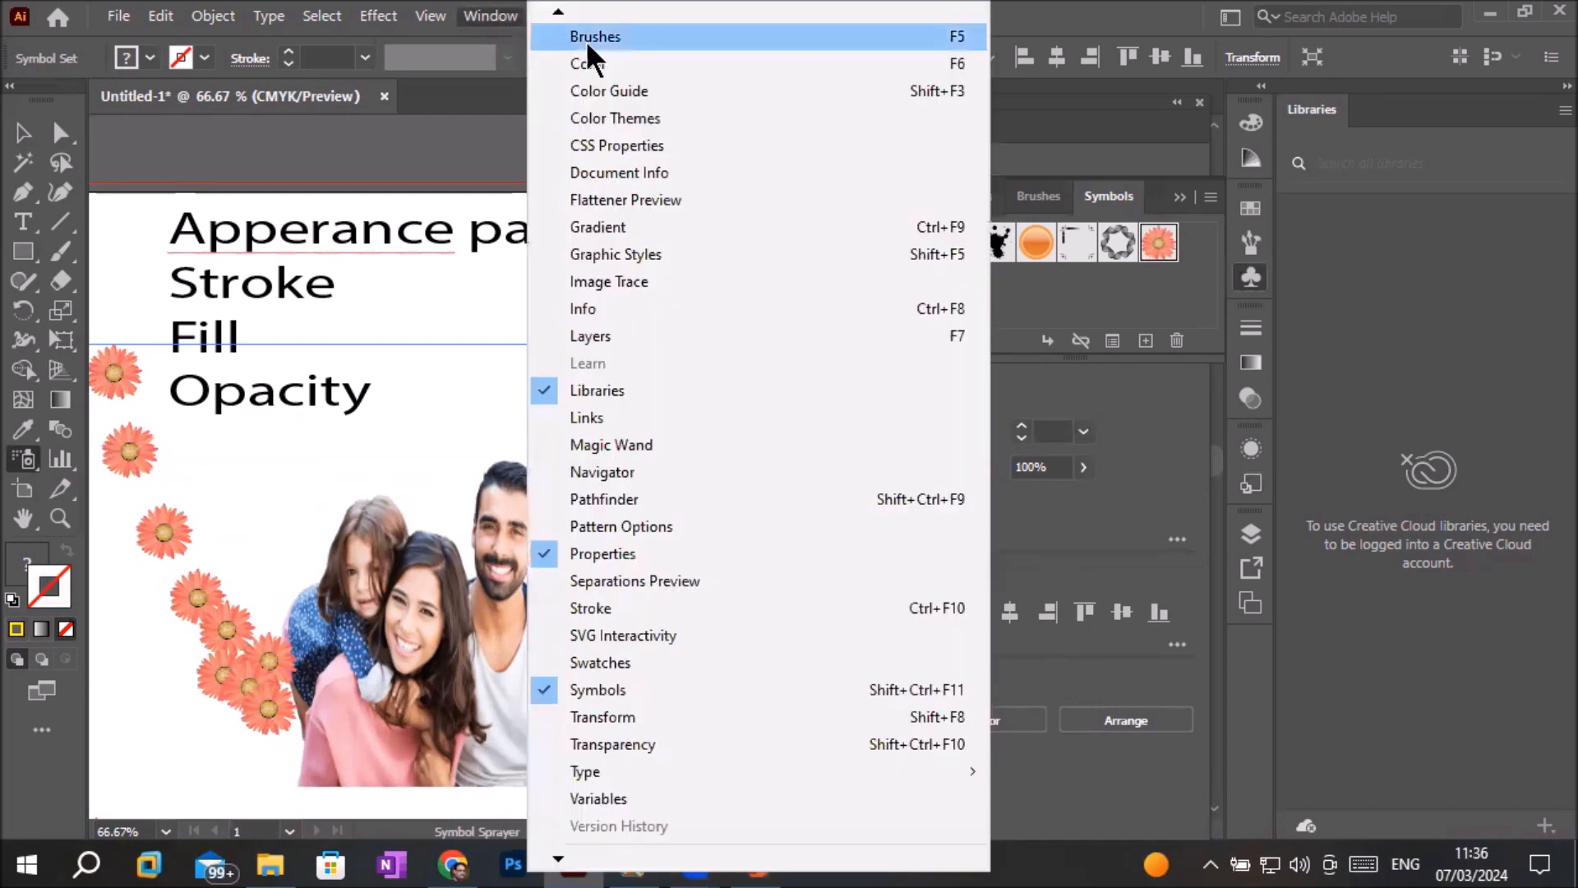
pyautogui.moveTo(564, 7)
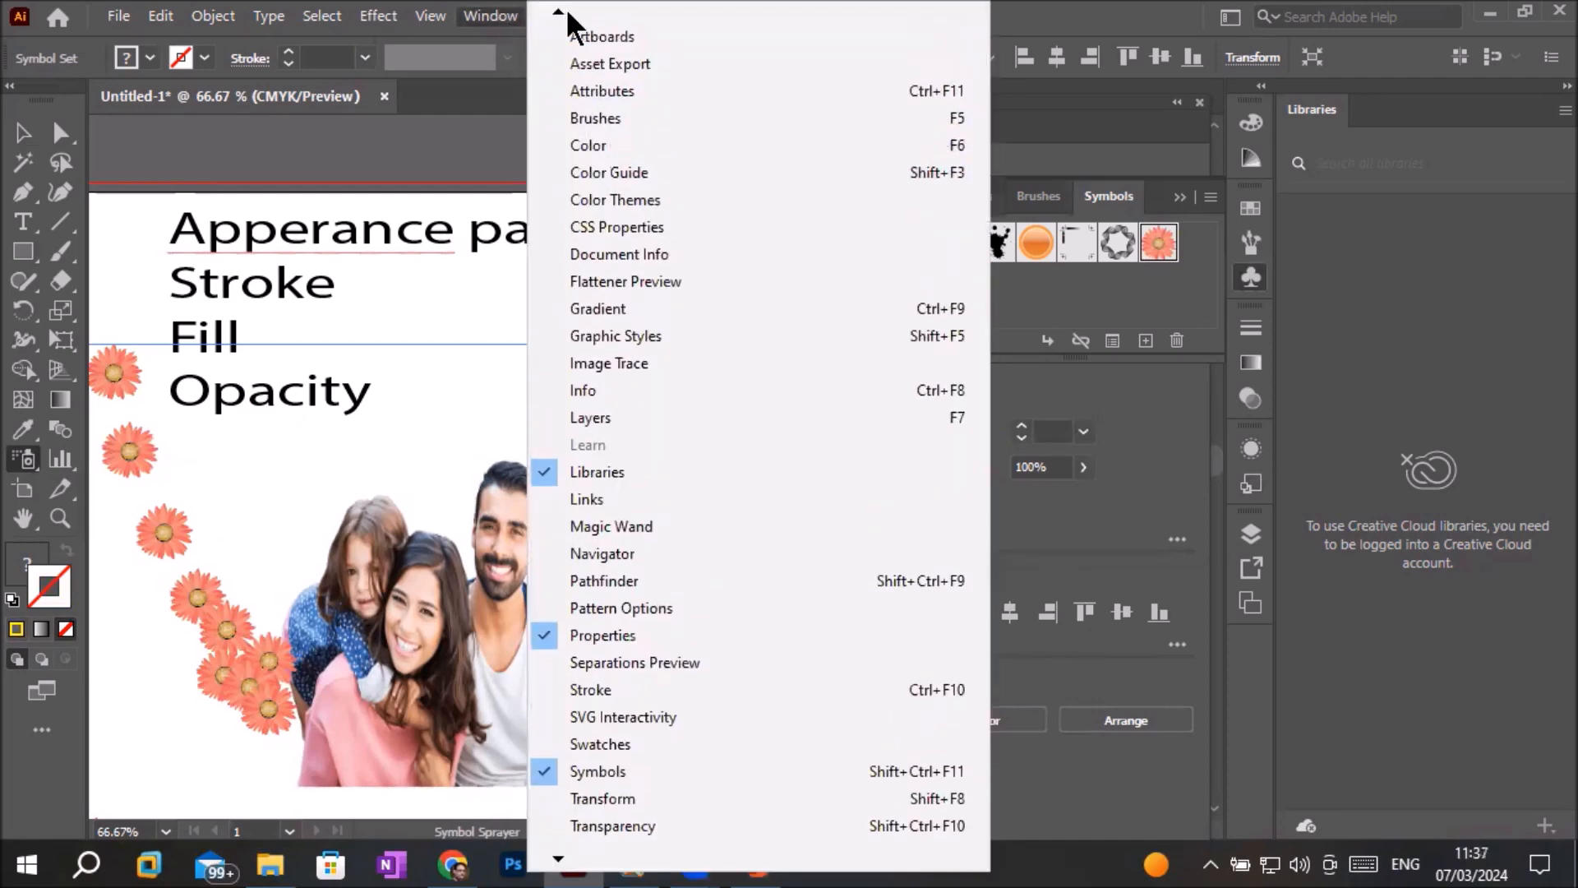
pyautogui.click(610, 64)
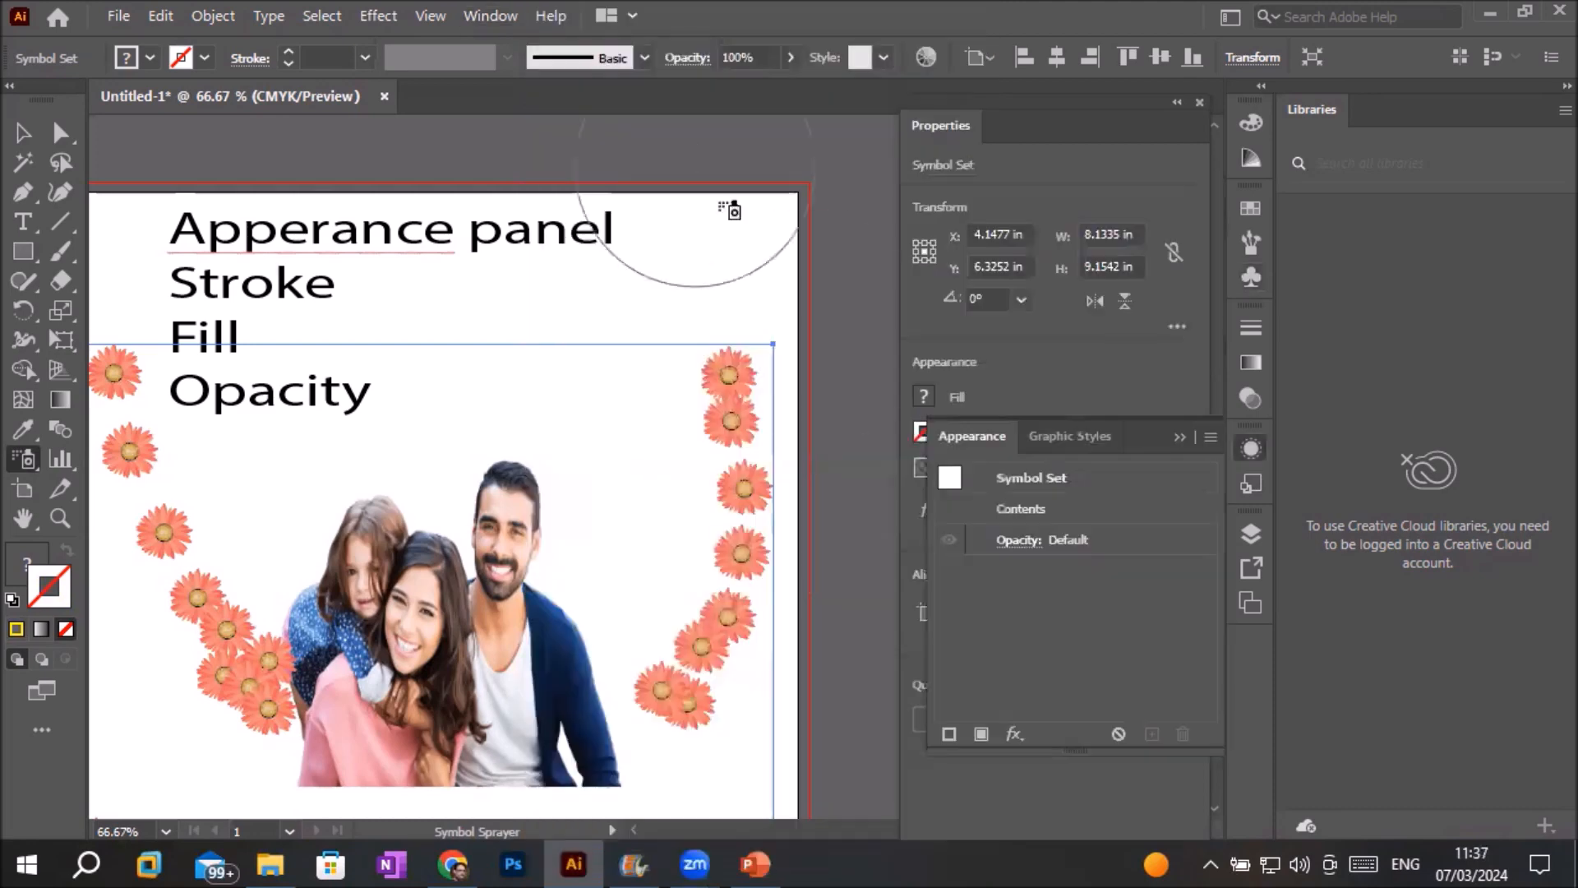
pyautogui.click(1052, 440)
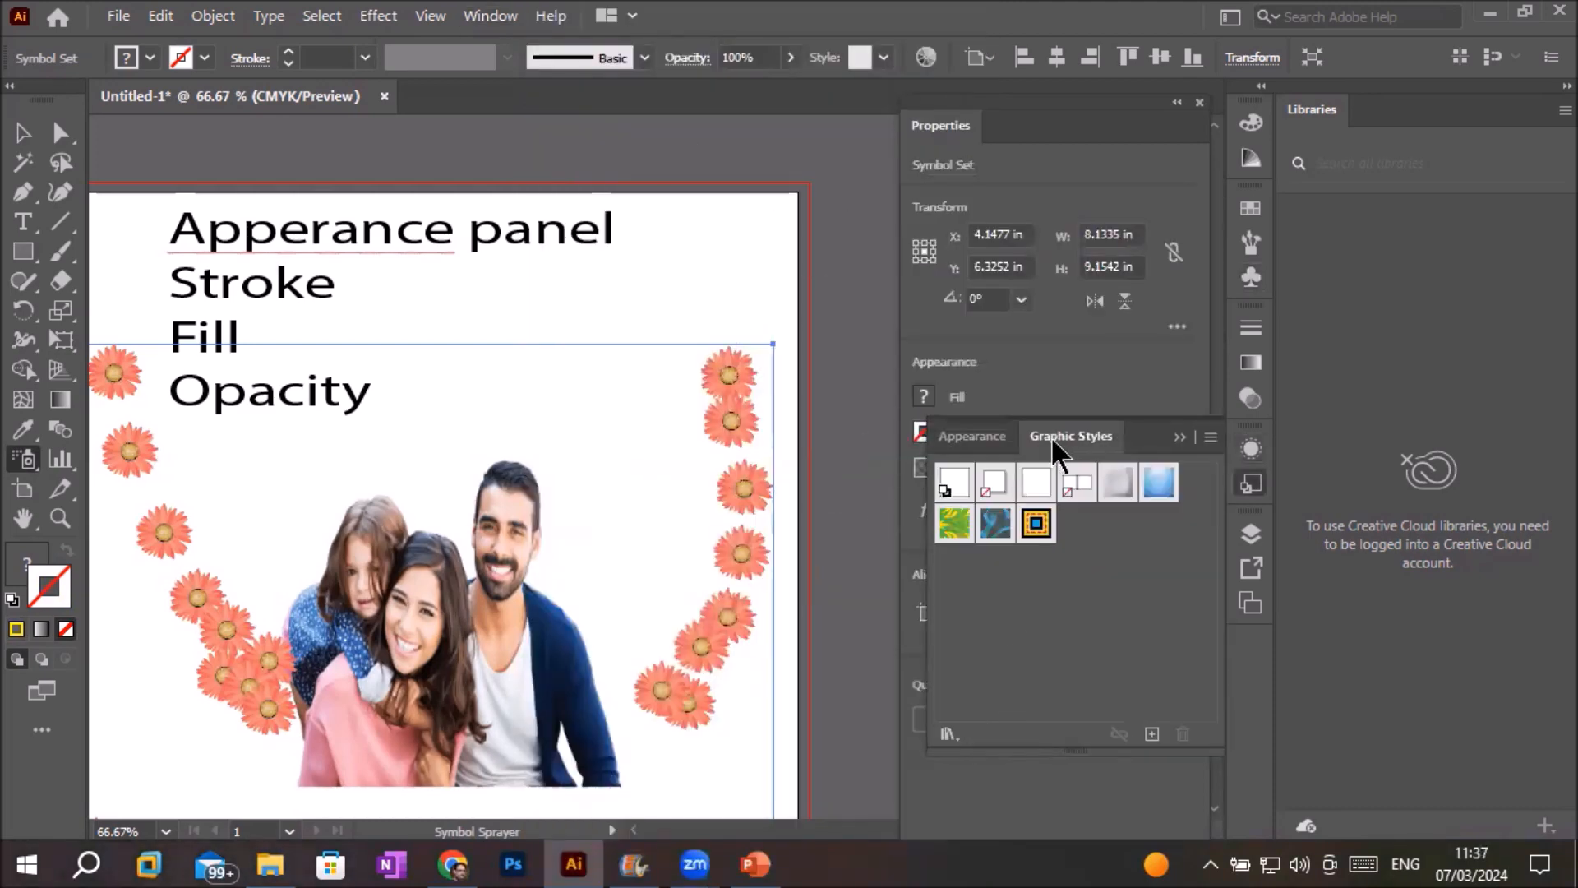
pyautogui.click(1036, 524)
pyautogui.moveTo(723, 416); pyautogui.dragTo(745, 571)
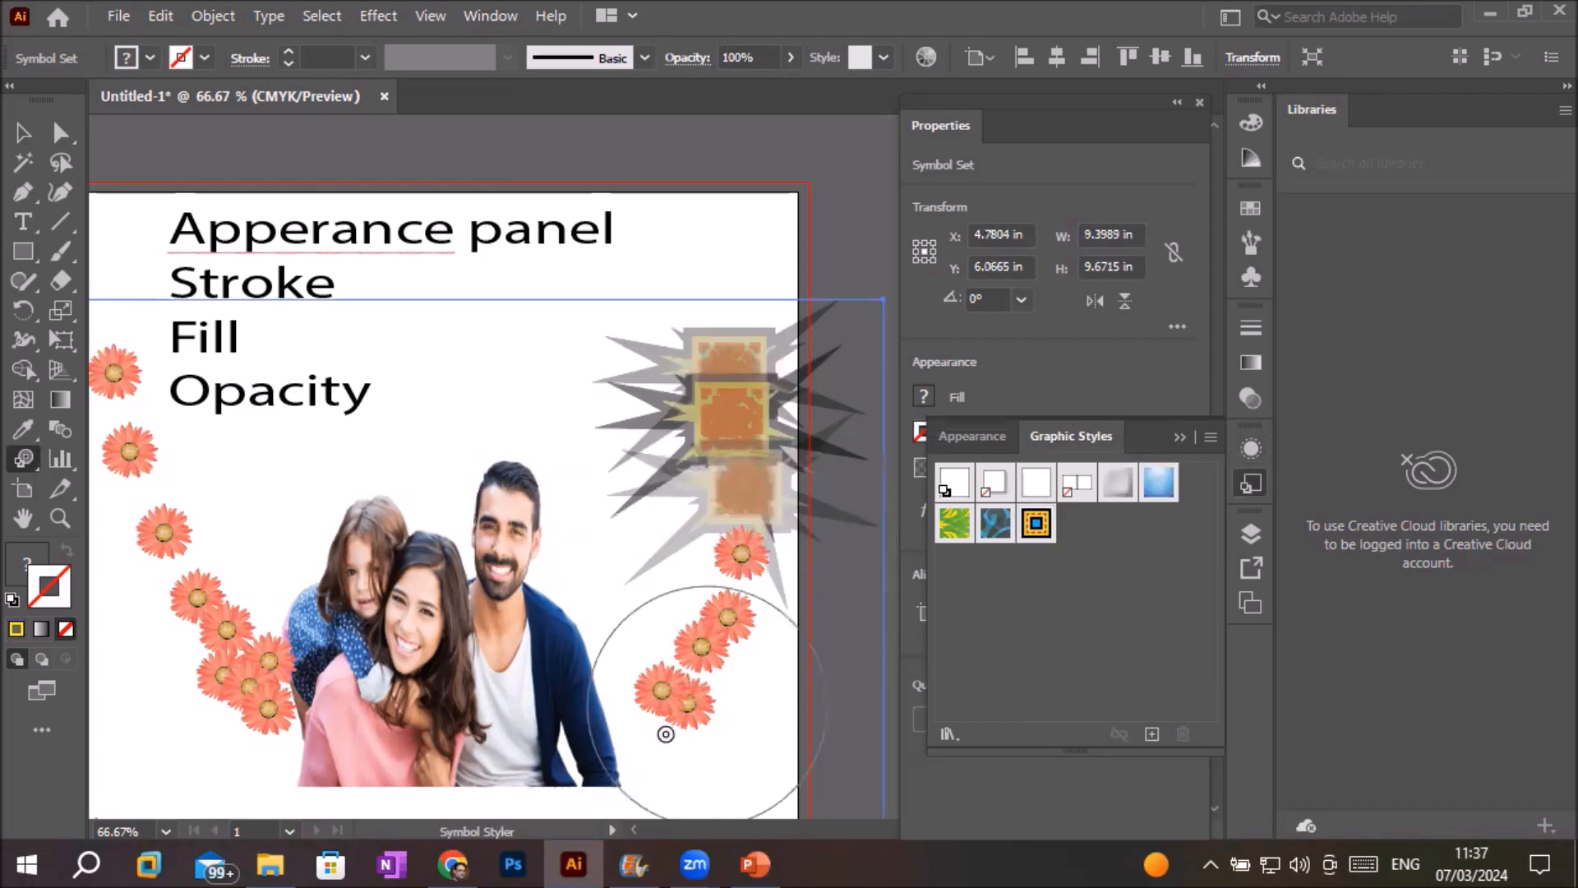
# Apply the same graphic style to the flowers beside the girl and the lower flowers beside the man, and inspect them.
pyautogui.moveTo(165, 536)
pyautogui.mouseDown()
pyautogui.moveTo(351, 726)
pyautogui.moveTo(490, 765)
pyautogui.moveTo(638, 766)
pyautogui.moveTo(690, 714)
pyautogui.mouseUp()
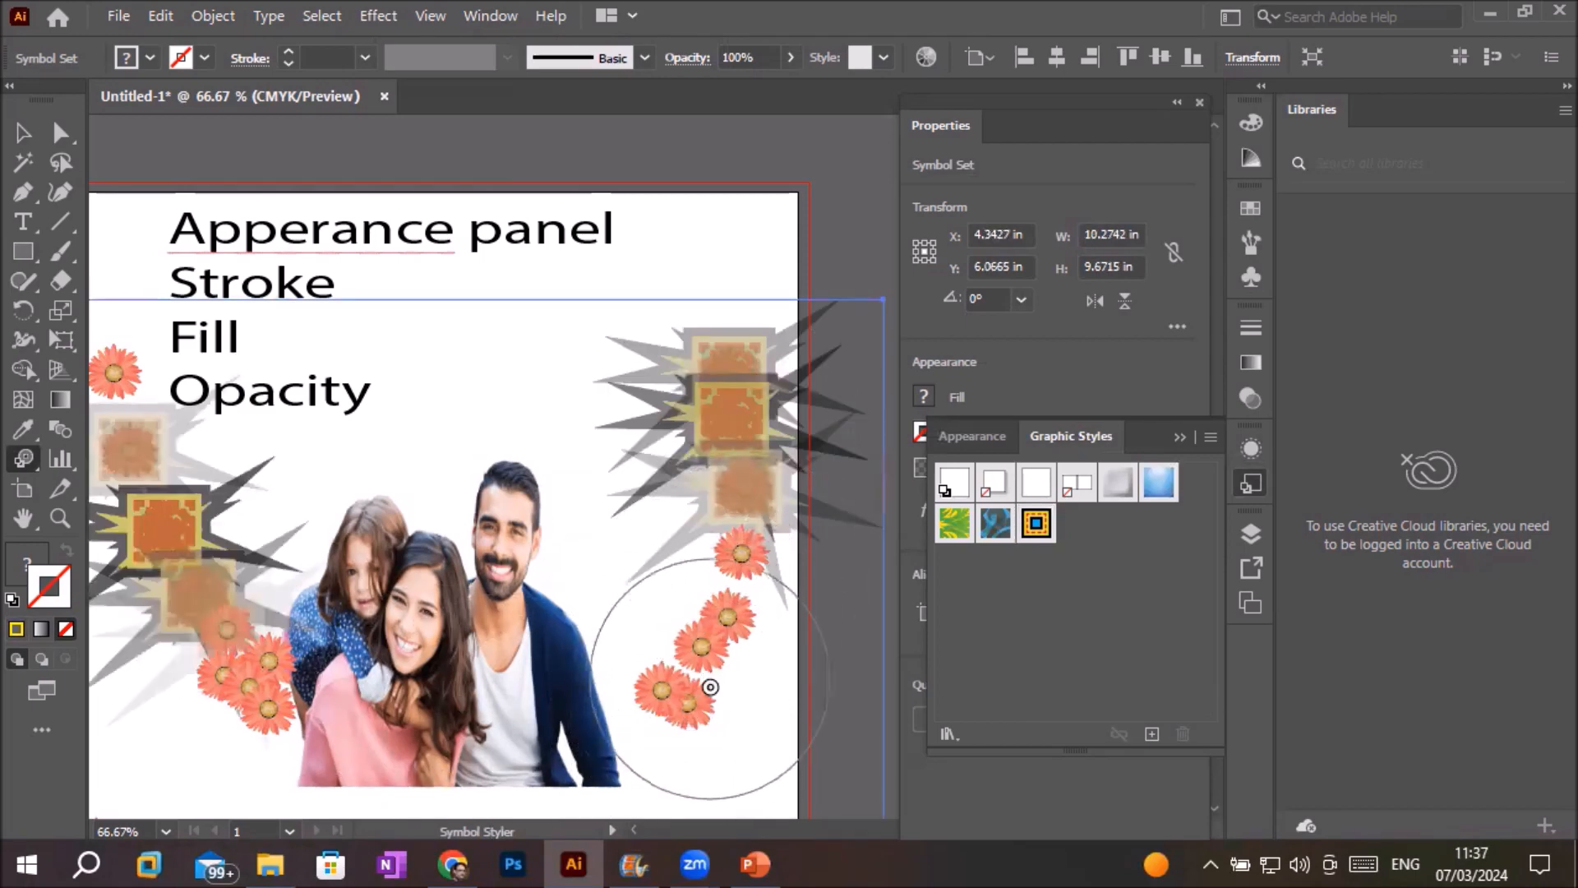
pyautogui.moveTo(713, 651); pyautogui.dragTo(772, 729)
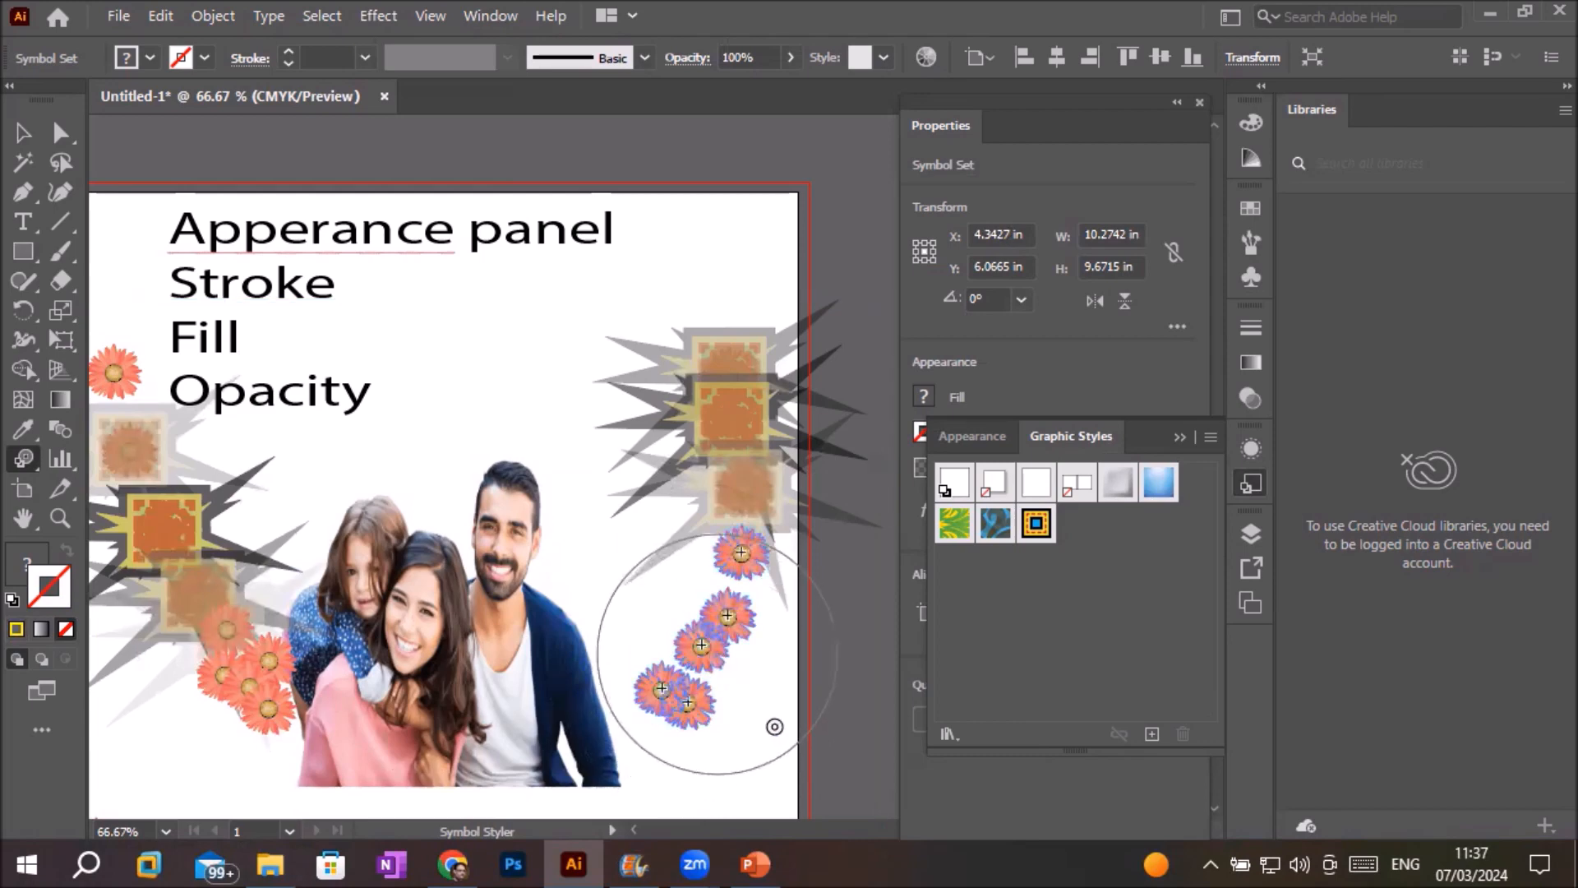
pyautogui.scroll(3, 774, 727)
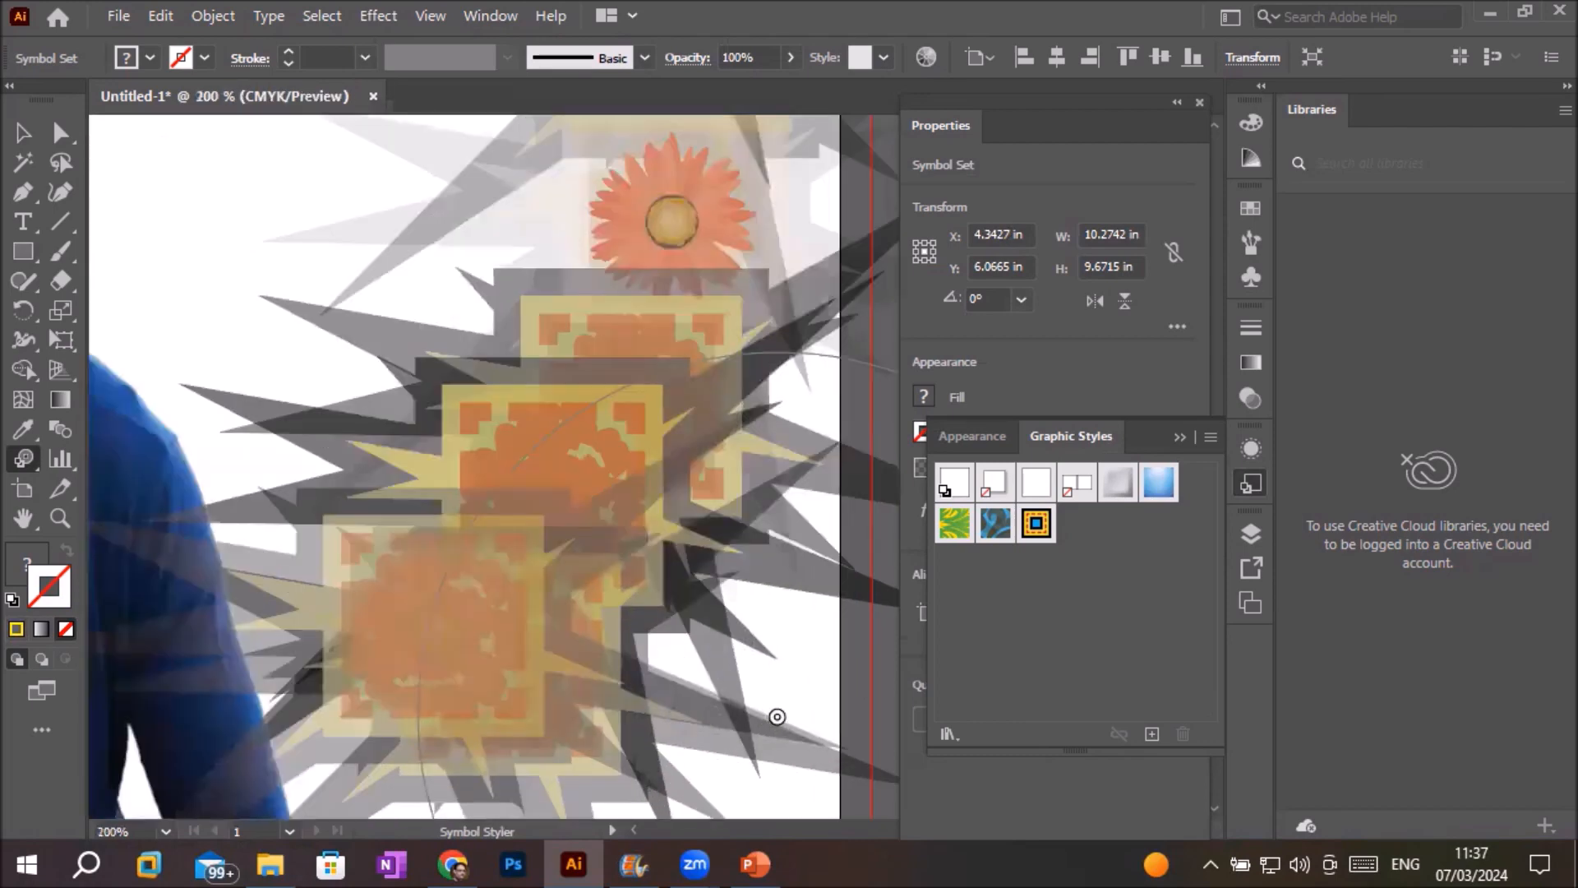
pyautogui.scroll(-1, 693, 615)
pyautogui.scroll(-3, 694, 615)
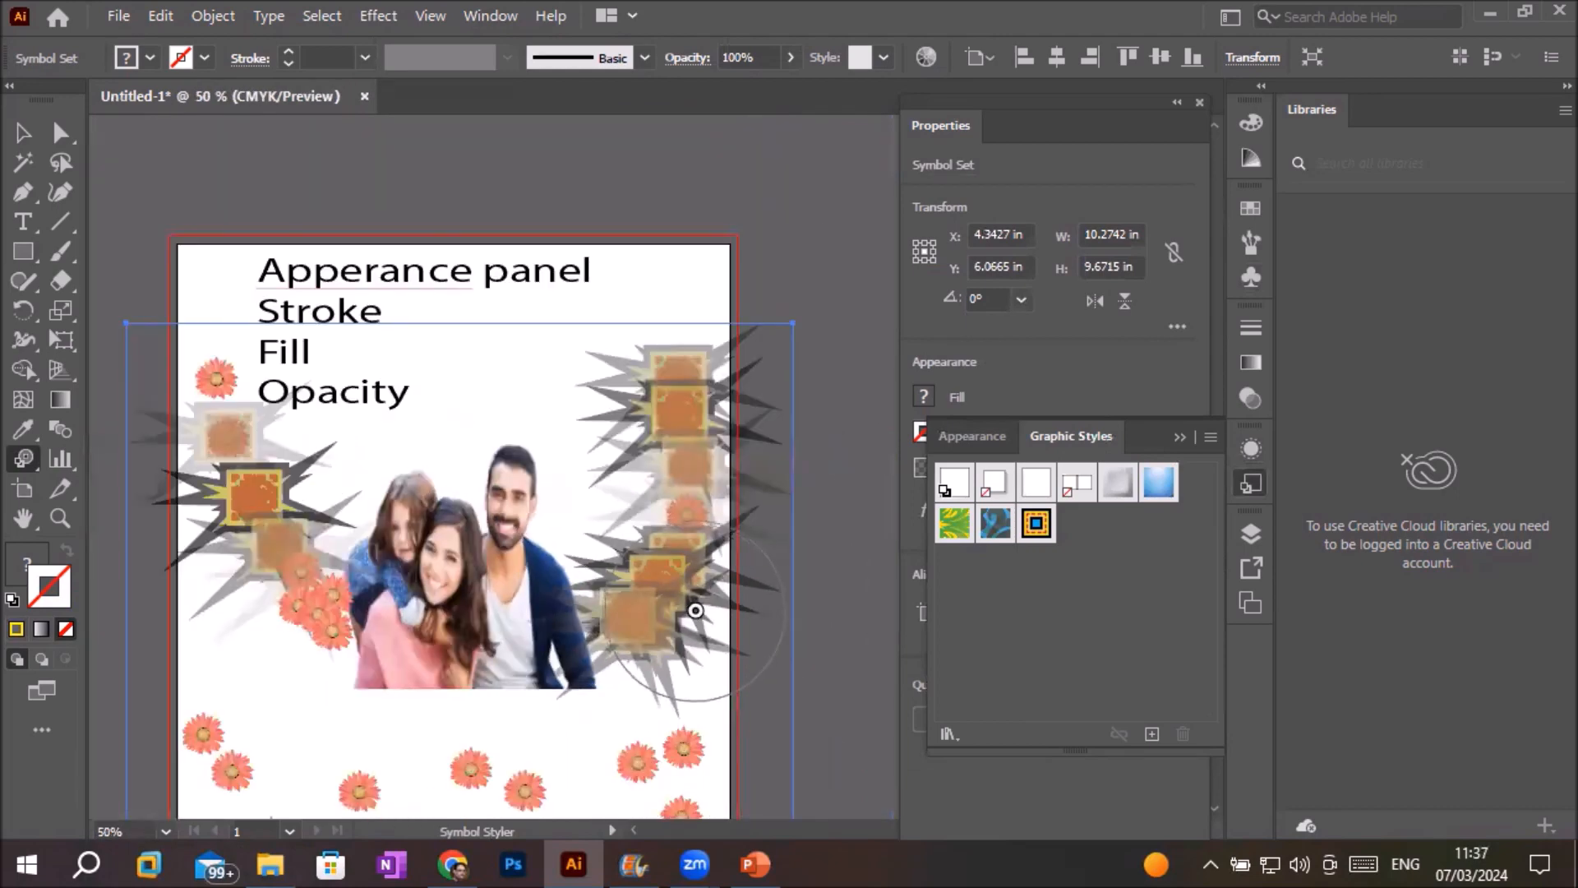
pyautogui.scroll(-1, 693, 612)
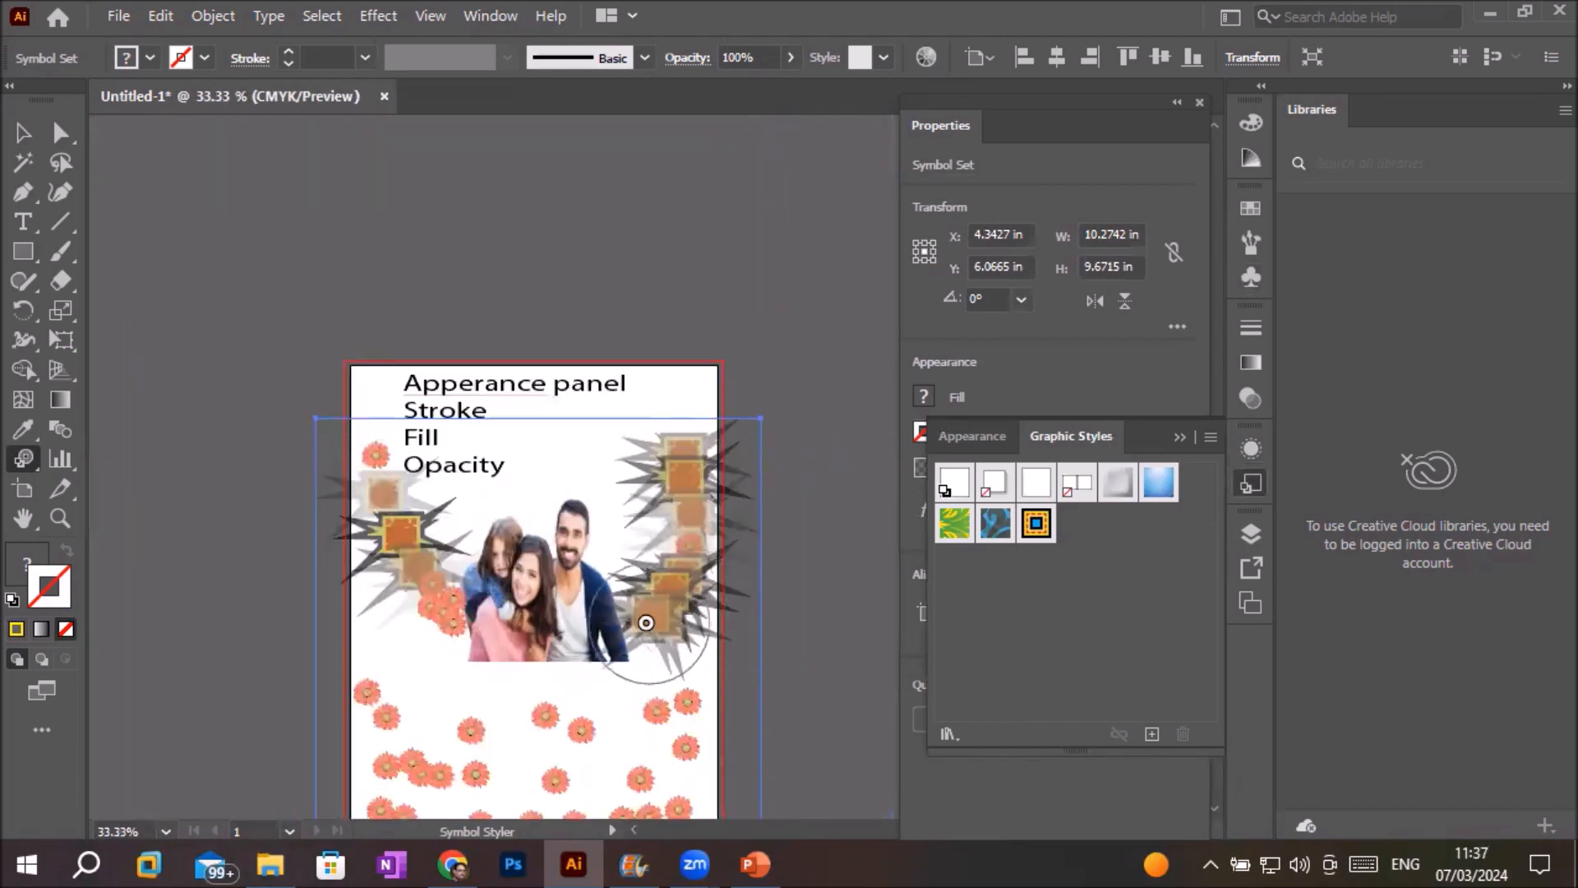
# Select the whole flower symbol set and delete it.
pyautogui.click(23, 133)
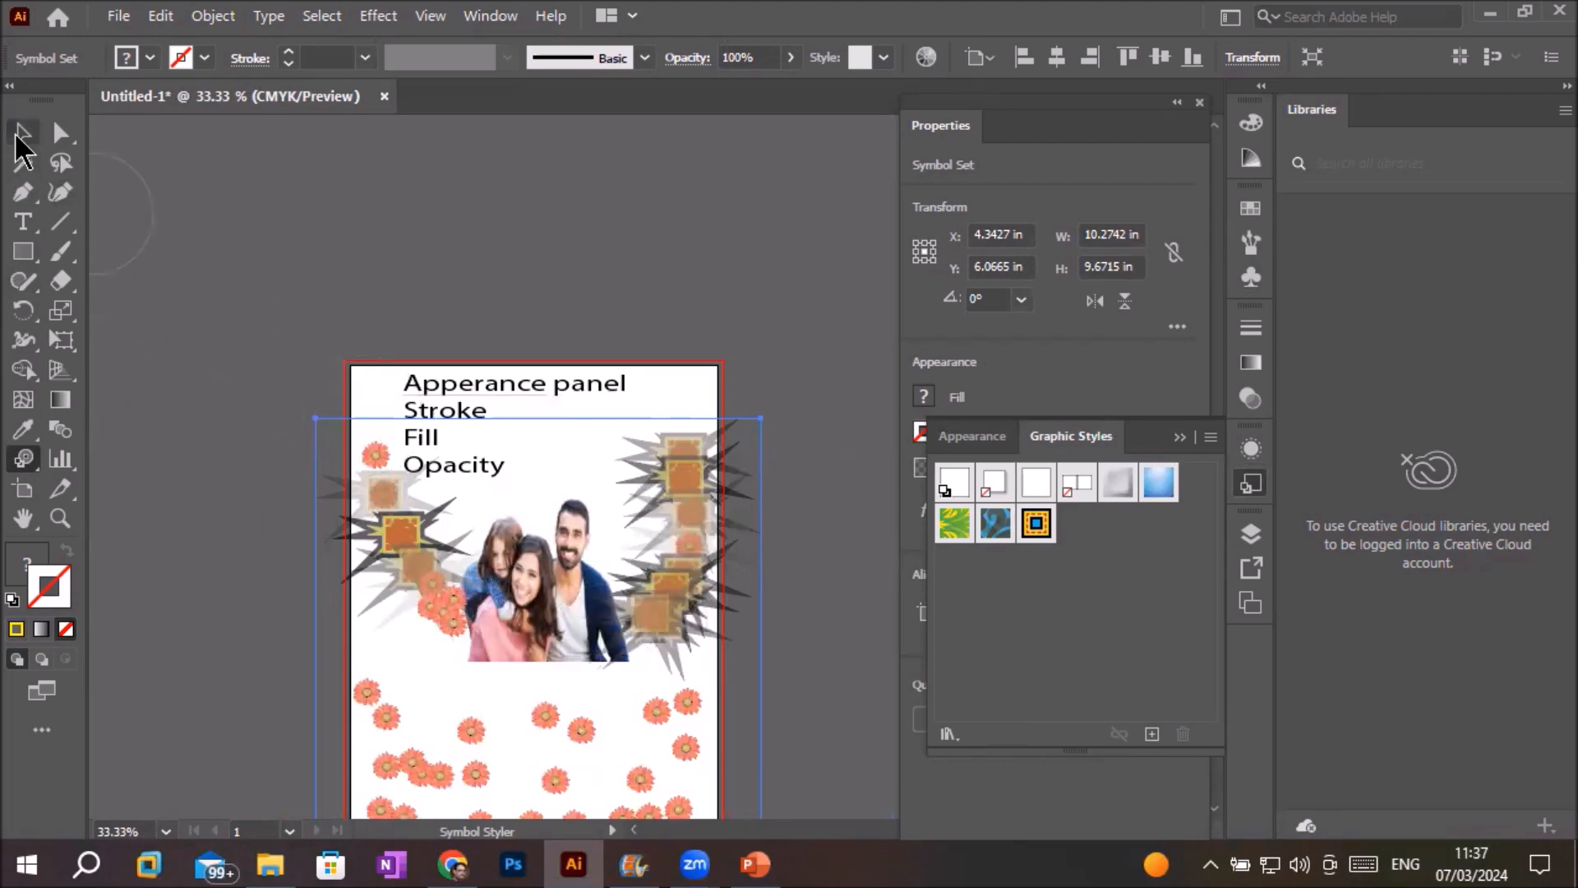
pyautogui.click(498, 507)
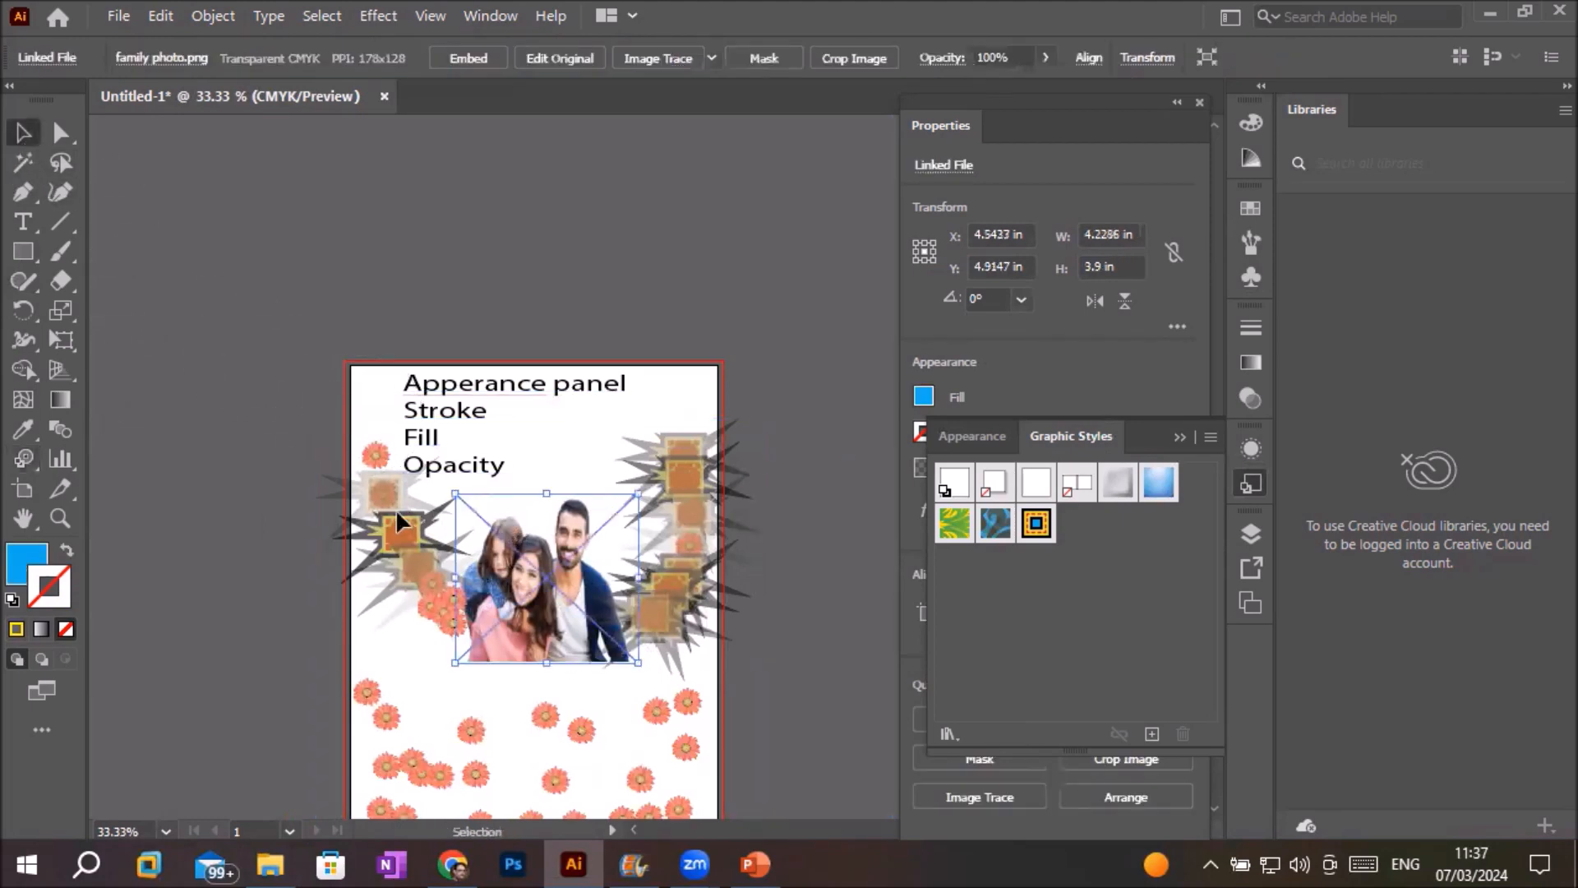
pyautogui.hotkey('ctrl', 'shift', 'a')
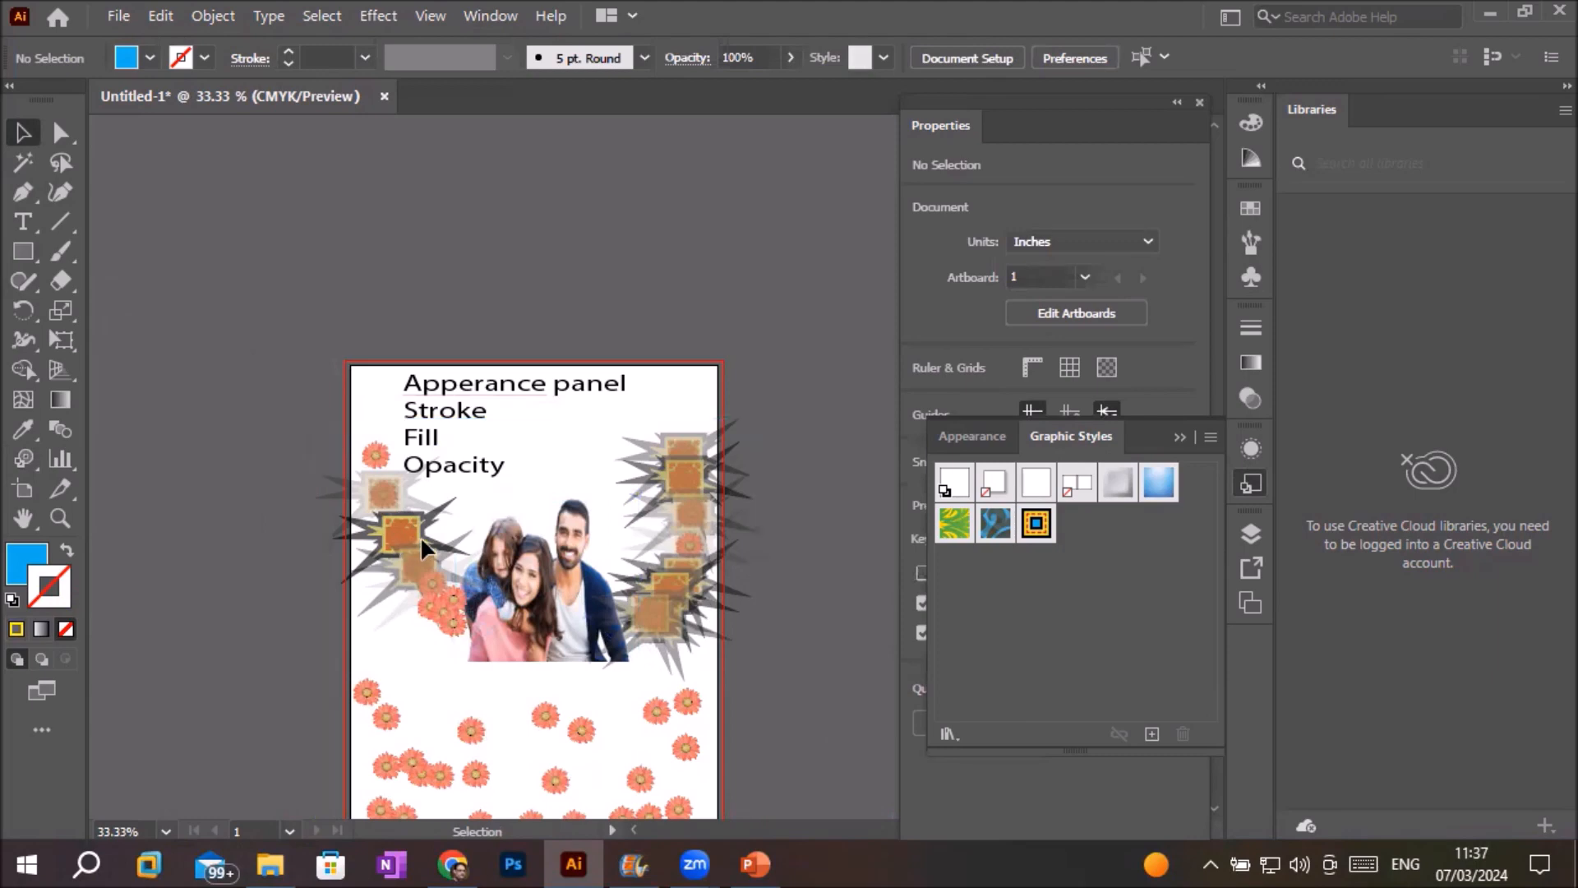
pyautogui.click(416, 564)
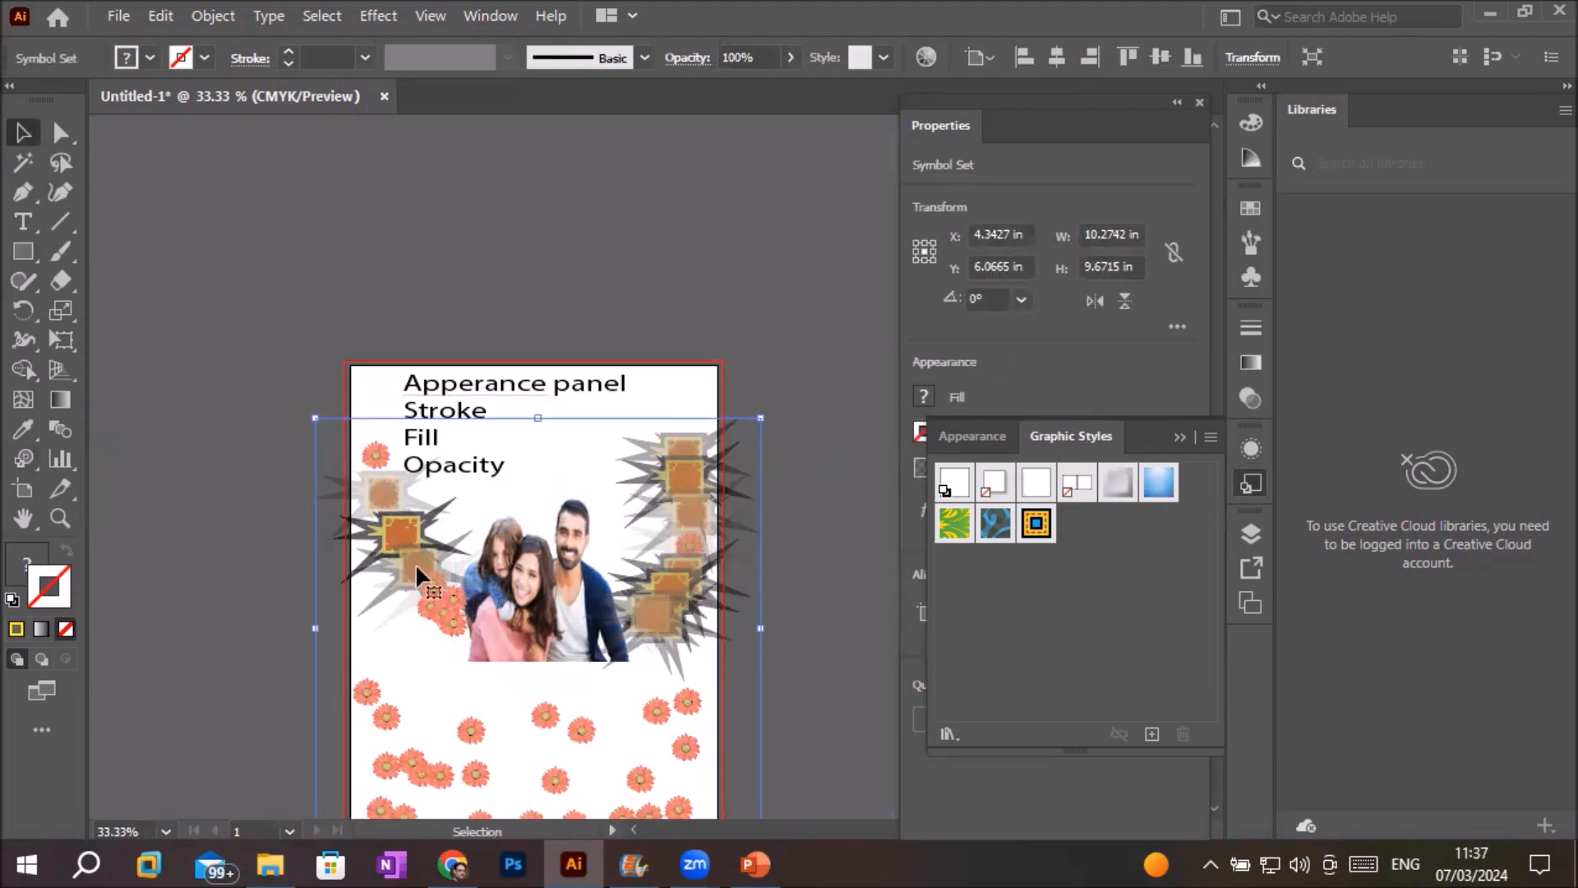
pyautogui.press('Delete')
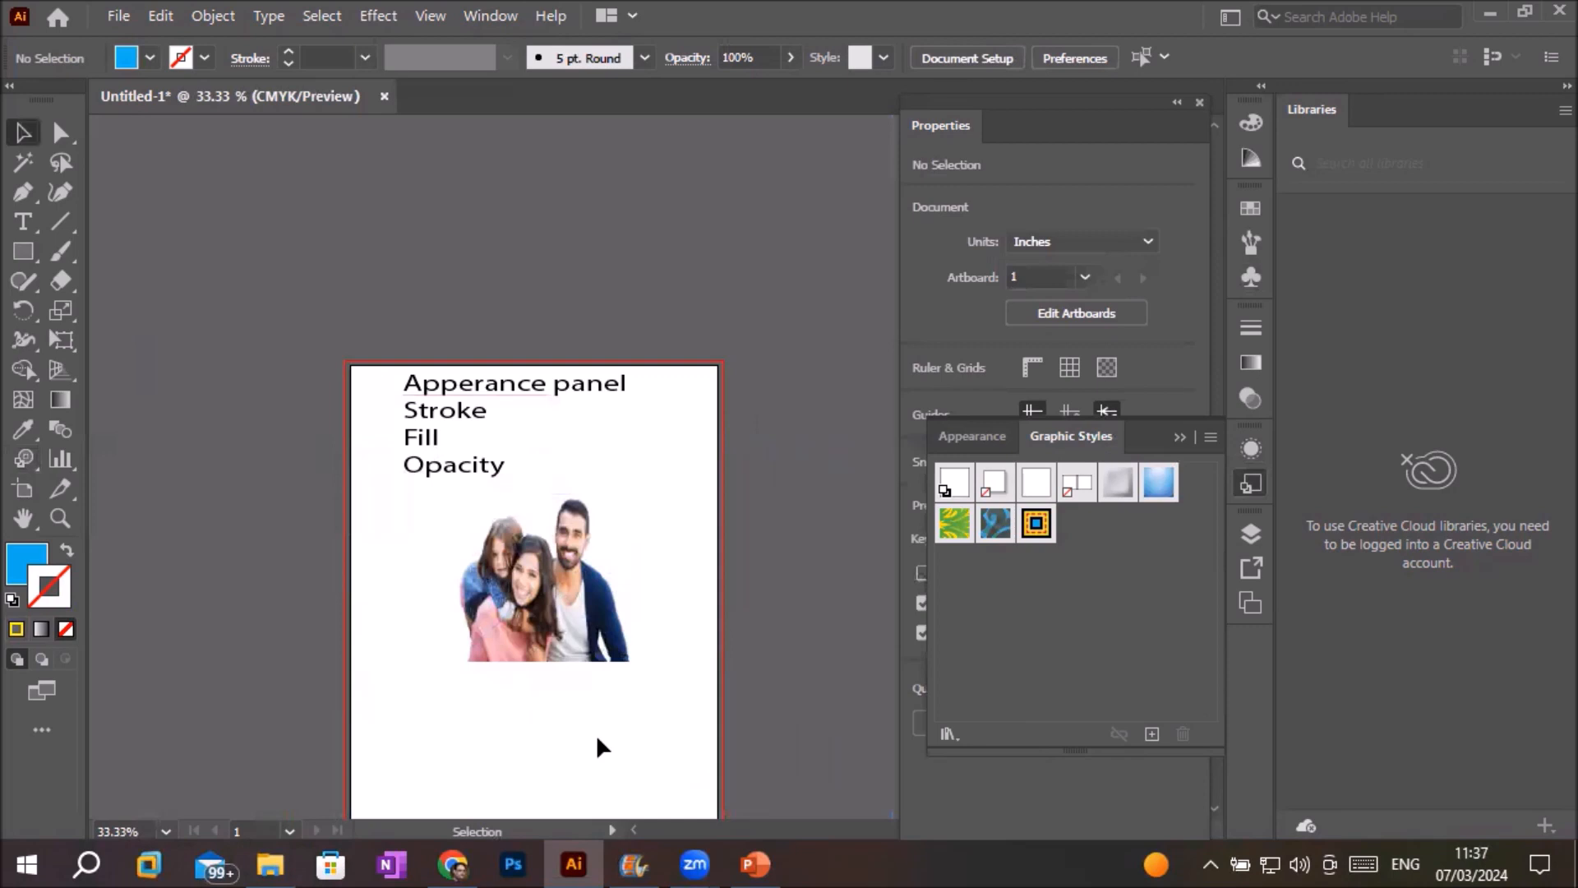
# Draw an ellipse about 7.23 by 6.4 in over the family photo and apply the saved border graphic style.
pyautogui.moveTo(596, 733); pyautogui.dragTo(584, 553)
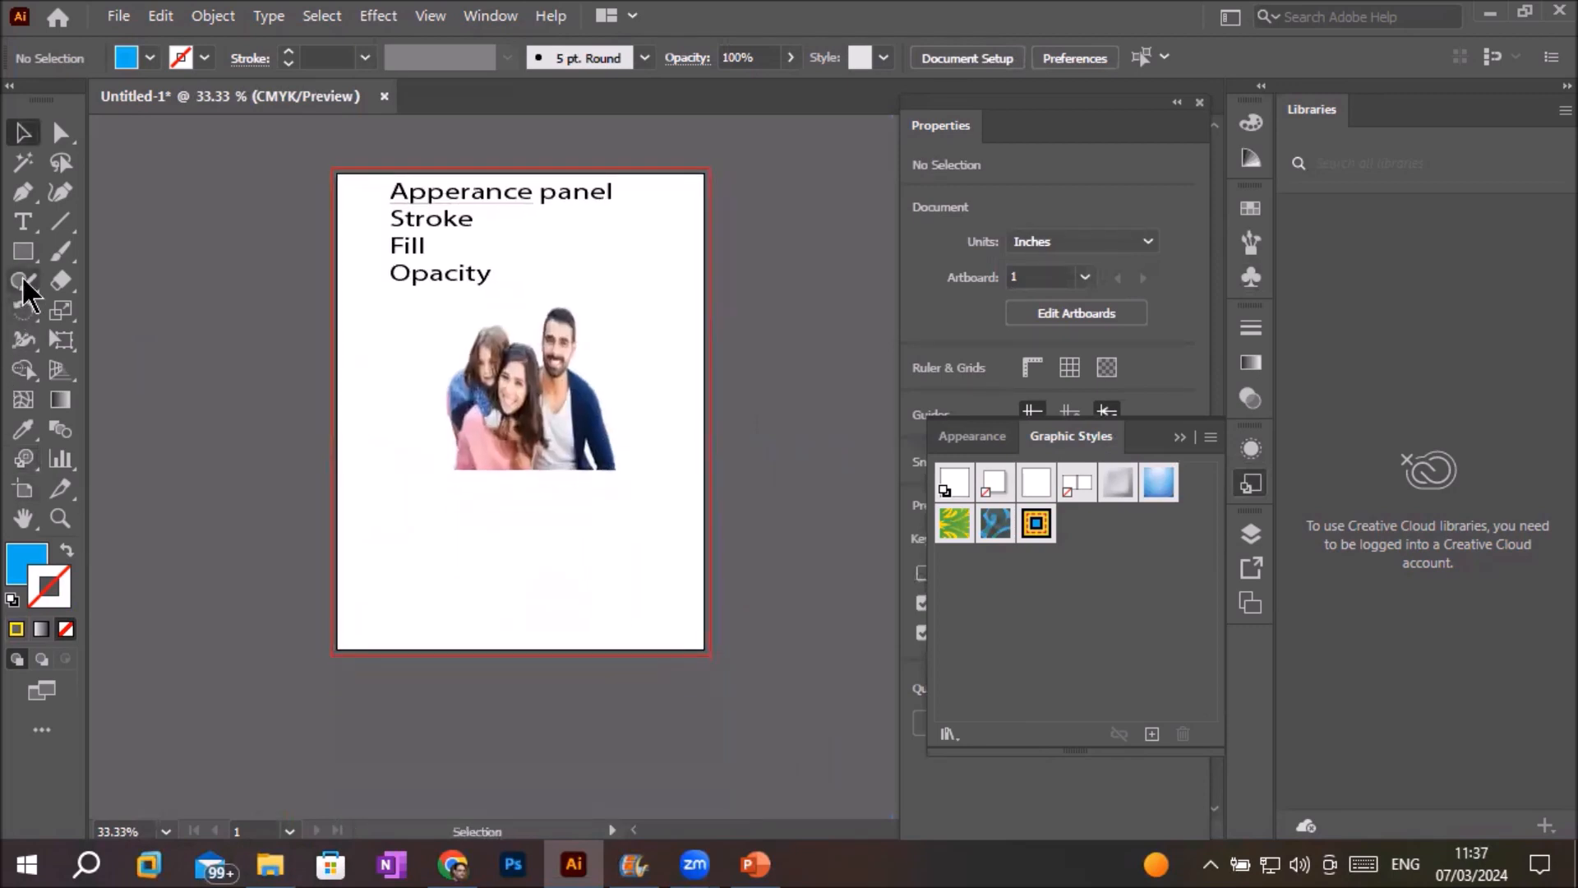
pyautogui.moveTo(23, 251); pyautogui.dragTo(127, 312)
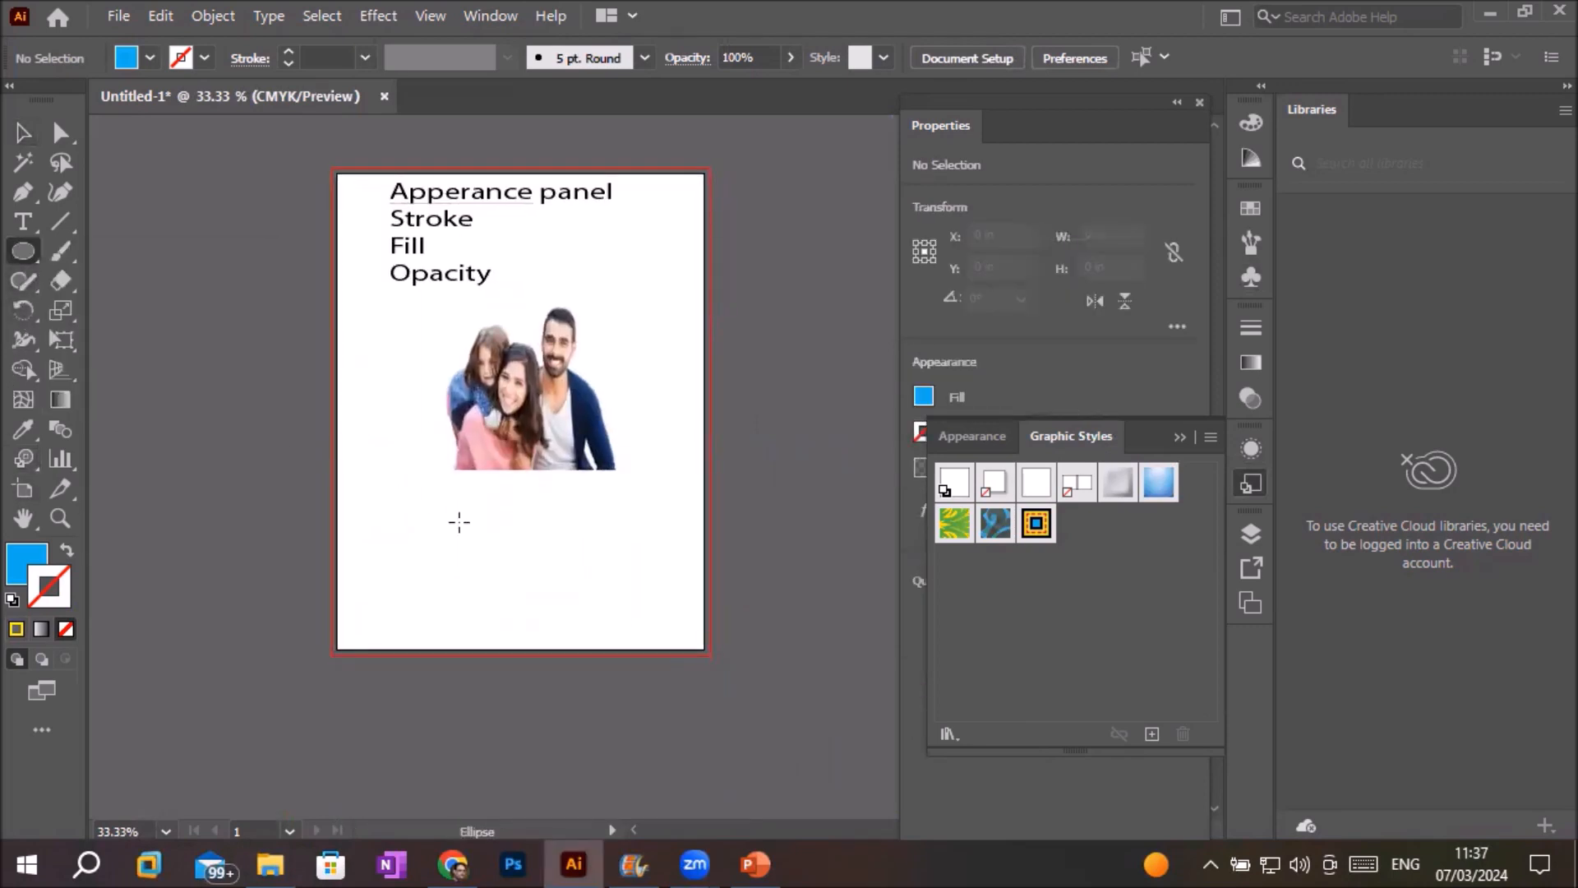
pyautogui.moveTo(362, 300); pyautogui.dragTo(676, 578)
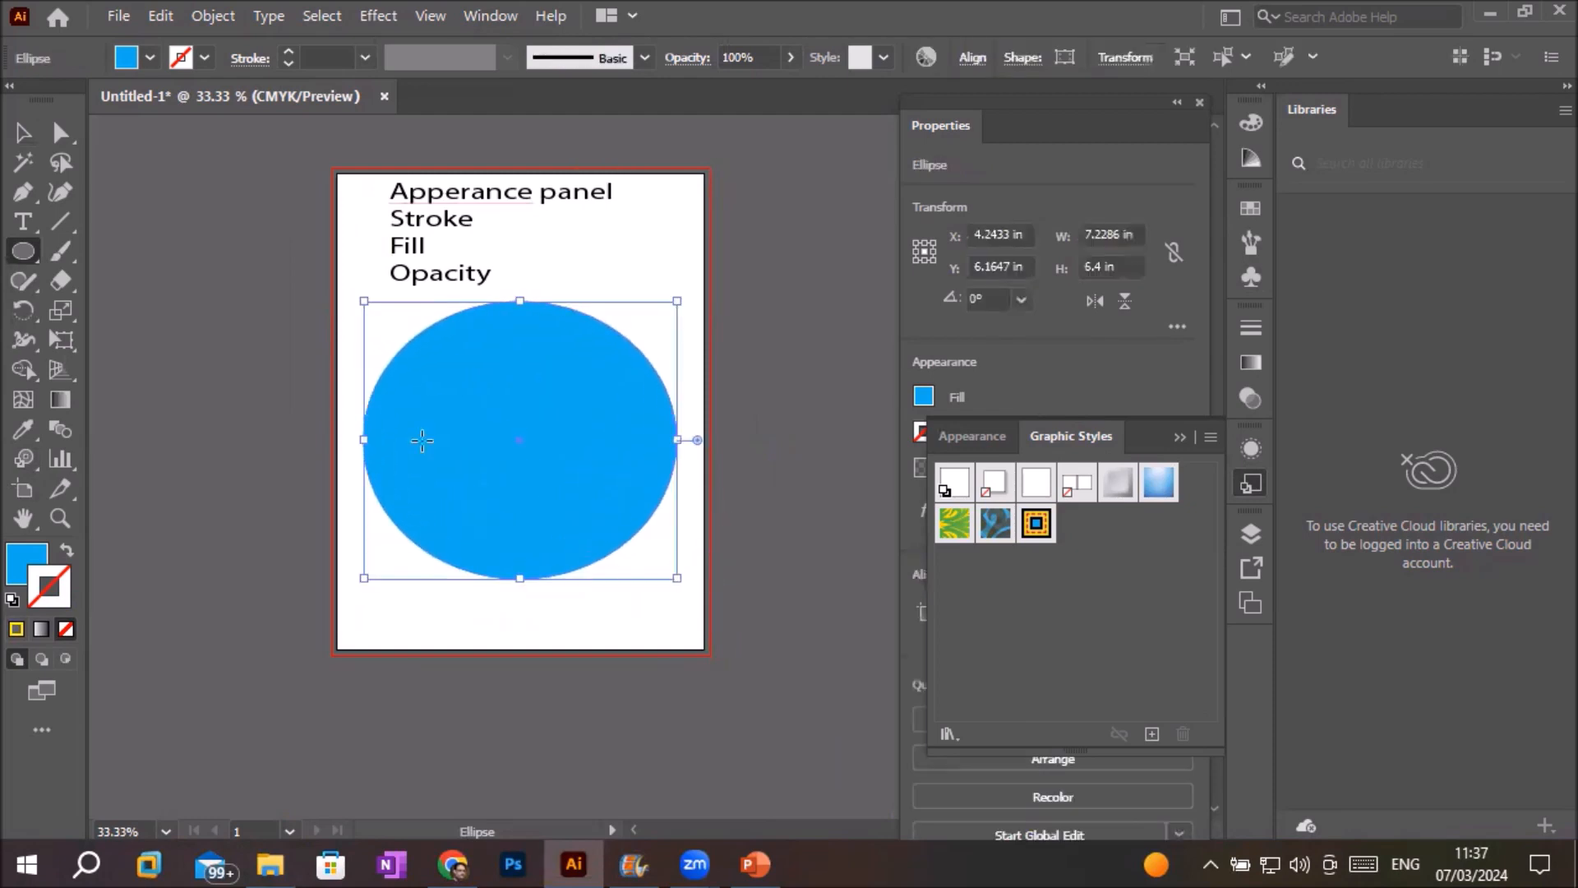
pyautogui.click(1036, 526)
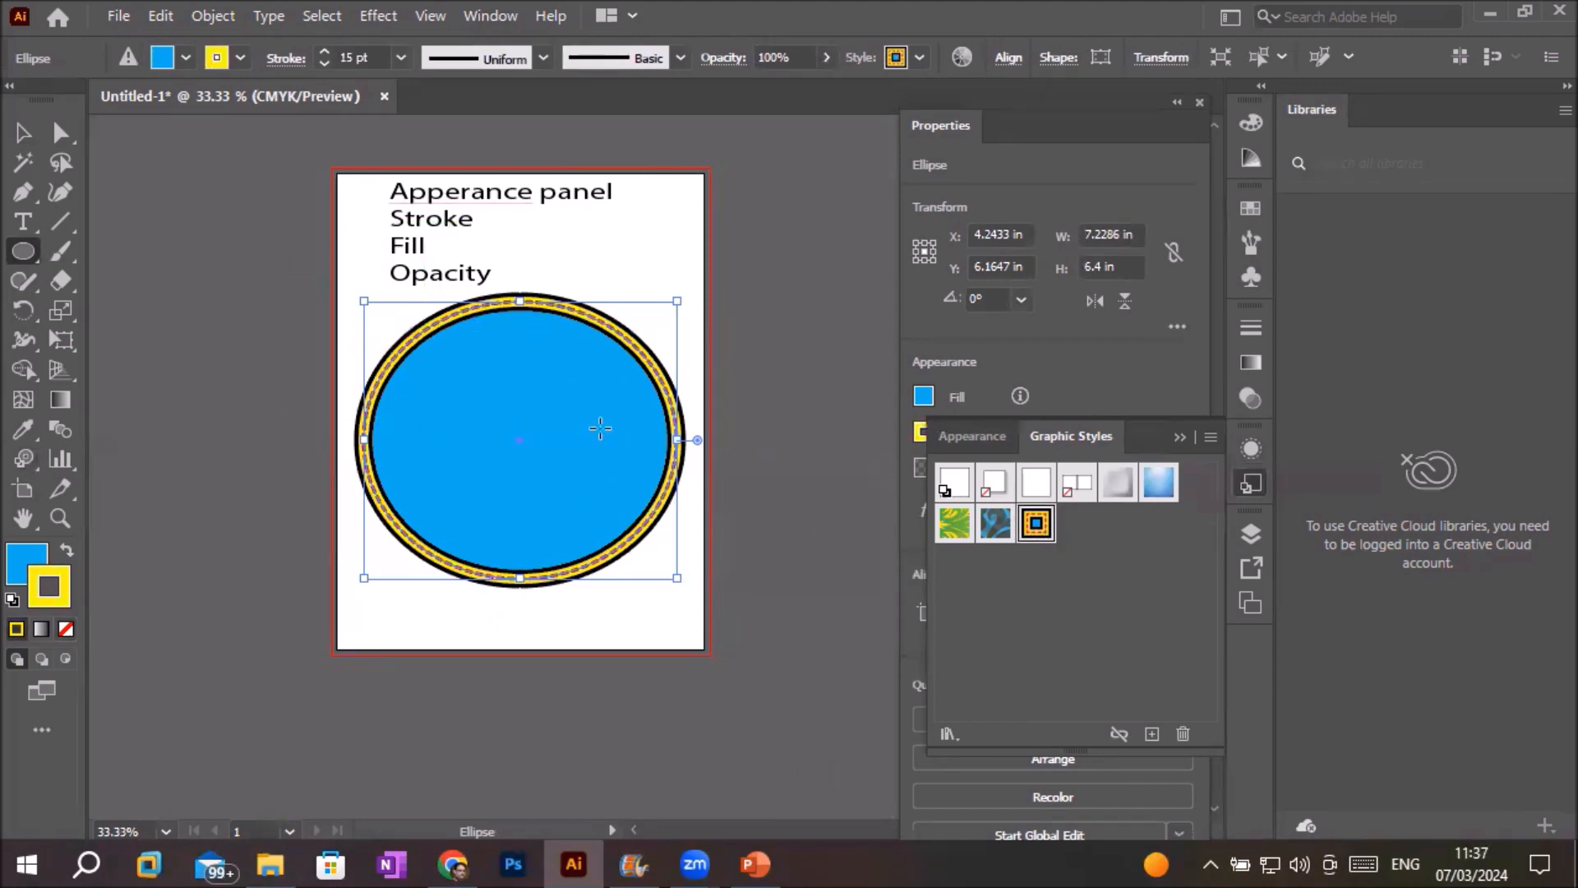
# Draw a five-pointed star about 4.69 by 4.49 in centred in the ellipse and apply the saved border graphic style.
pyautogui.moveTo(23, 263); pyautogui.dragTo(115, 368)
pyautogui.moveTo(454, 366); pyautogui.dragTo(514, 459)
pyautogui.click(19, 137)
pyautogui.moveTo(481, 378); pyautogui.dragTo(554, 449)
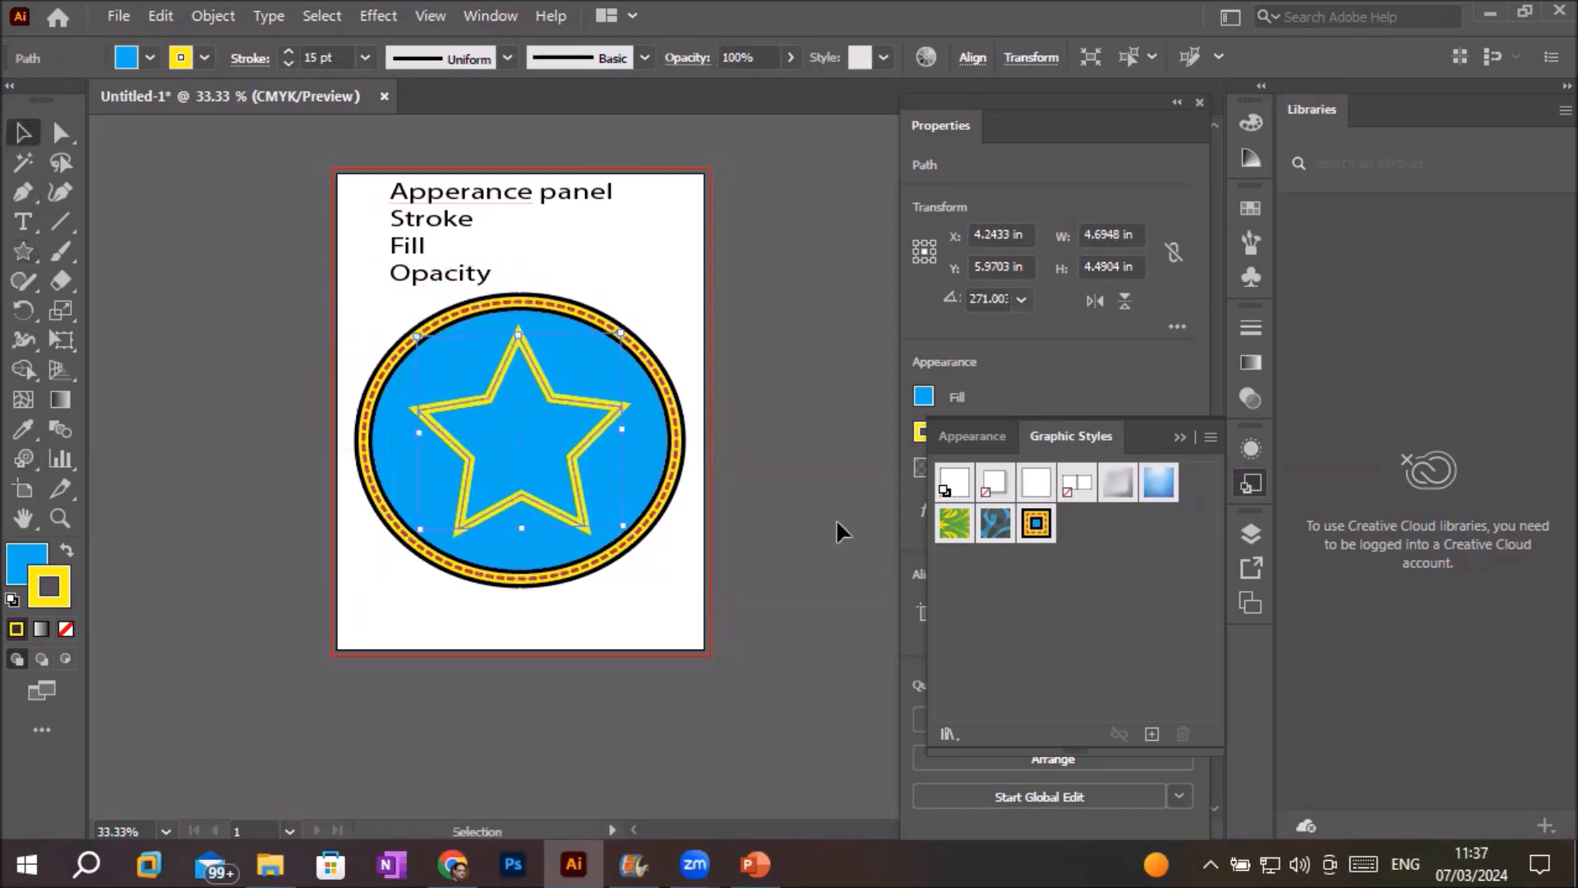
pyautogui.click(1036, 524)
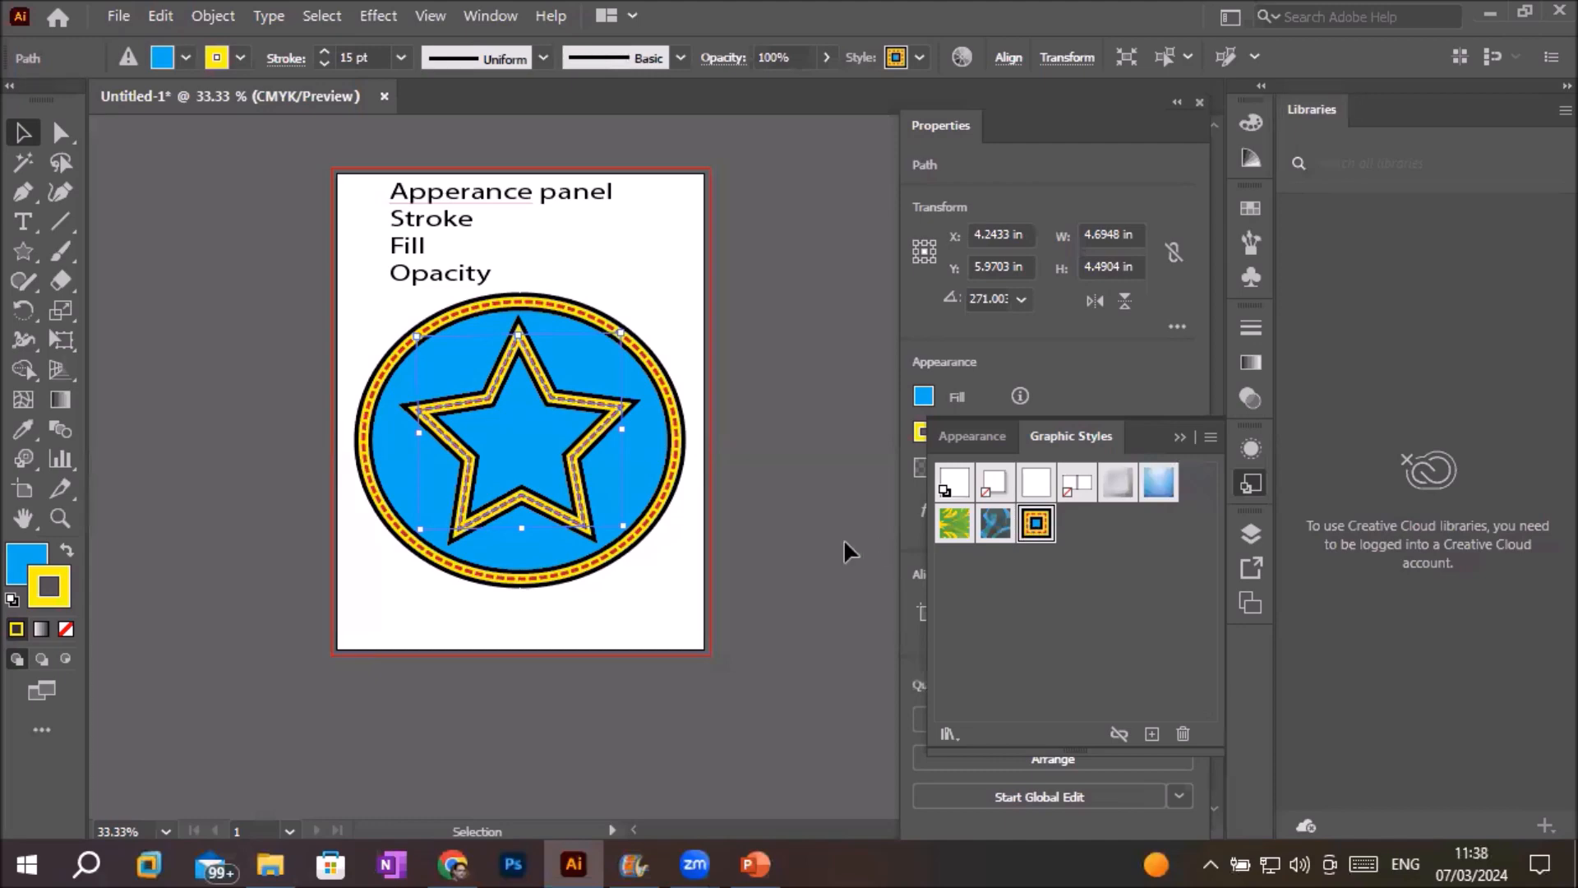
# Add the letter A inside the star and enlarge its text box to about 1.42 by 1.78 in.
pyautogui.click(23, 222)
pyautogui.hotkey('ctrl', '1')
pyautogui.moveTo(544, 530); pyautogui.dragTo(462, 481)
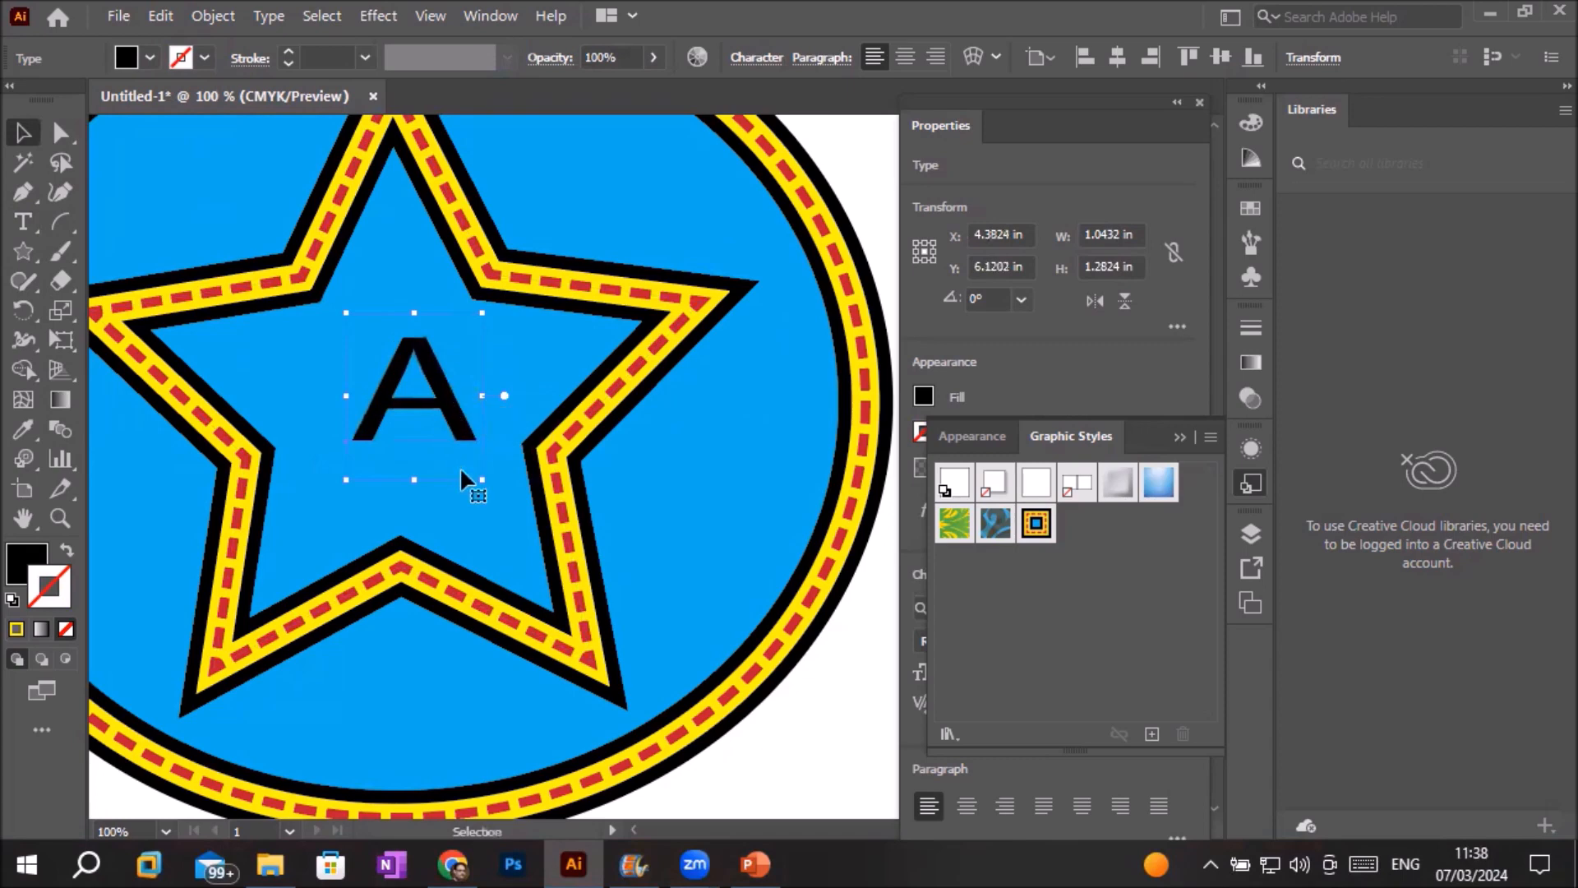
pyautogui.moveTo(346, 479); pyautogui.dragTo(298, 544)
pyautogui.moveTo(416, 446)
pyautogui.mouseDown()
pyautogui.moveTo(440, 409)
pyautogui.moveTo(441, 451)
pyautogui.moveTo(437, 416)
pyautogui.moveTo(408, 435)
pyautogui.mouseUp()
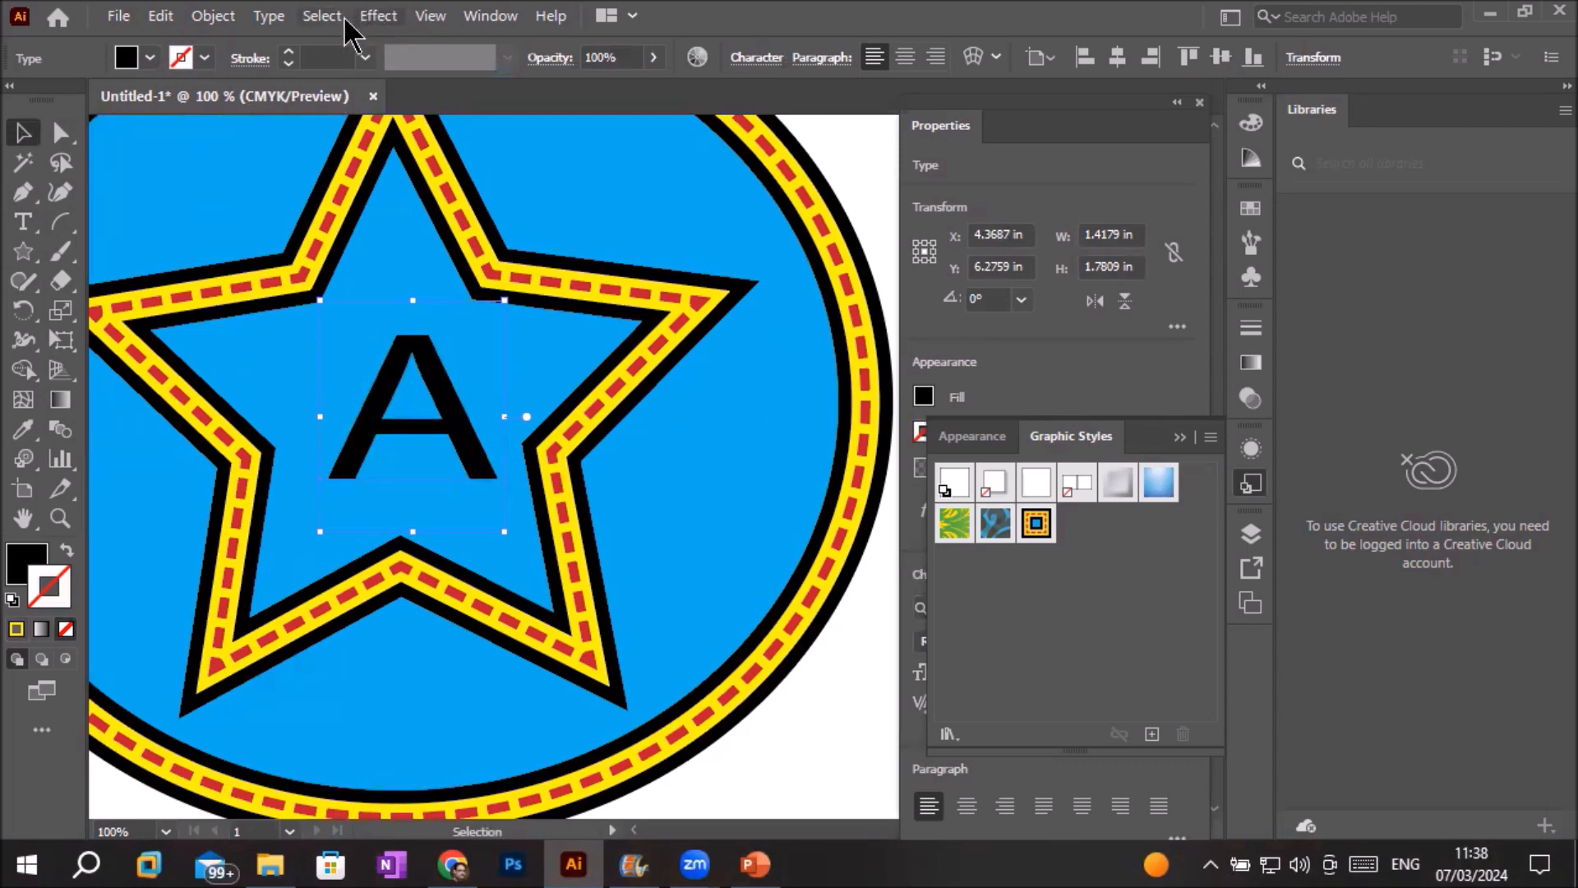
# Convert the letter A to outlines and apply the saved border graphic style to it.
pyautogui.click(213, 16)
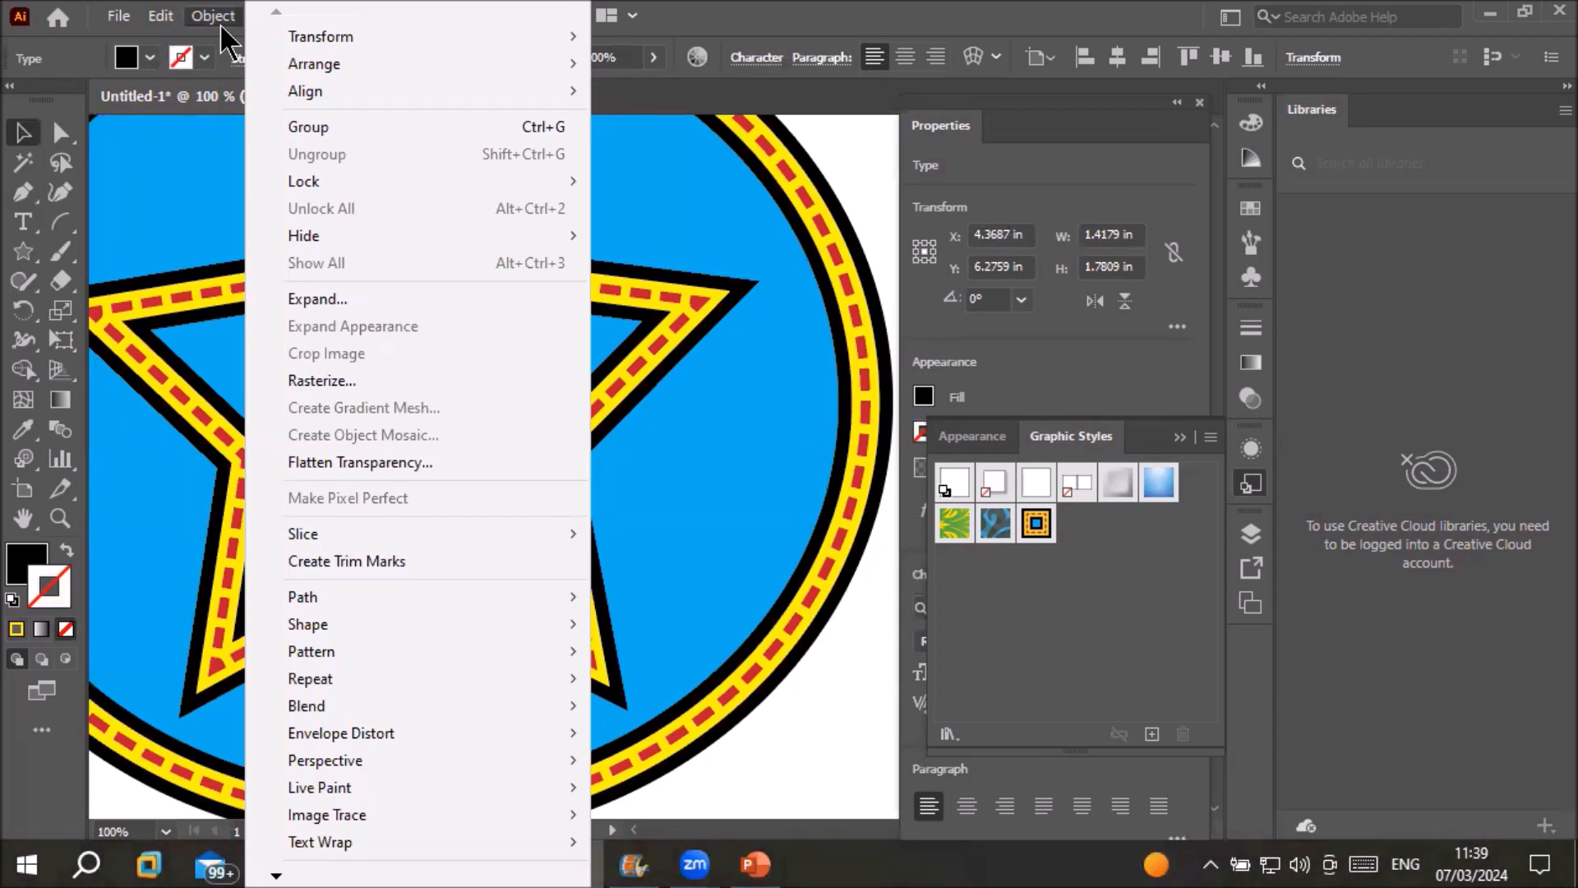
pyautogui.click(219, 23)
pyautogui.click(269, 16)
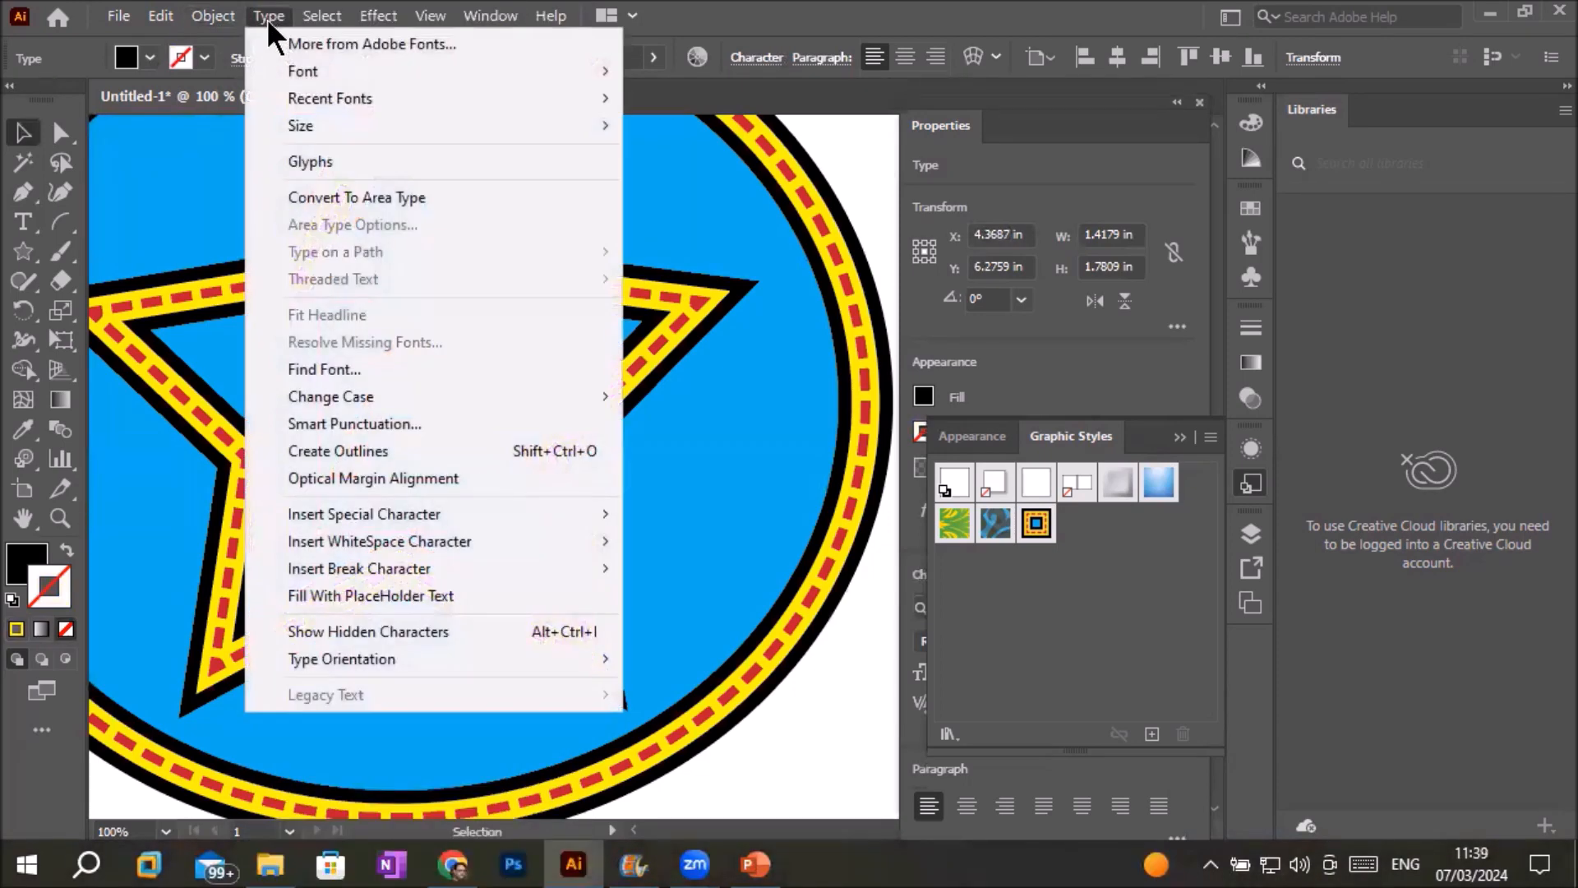
pyautogui.moveTo(337, 402)
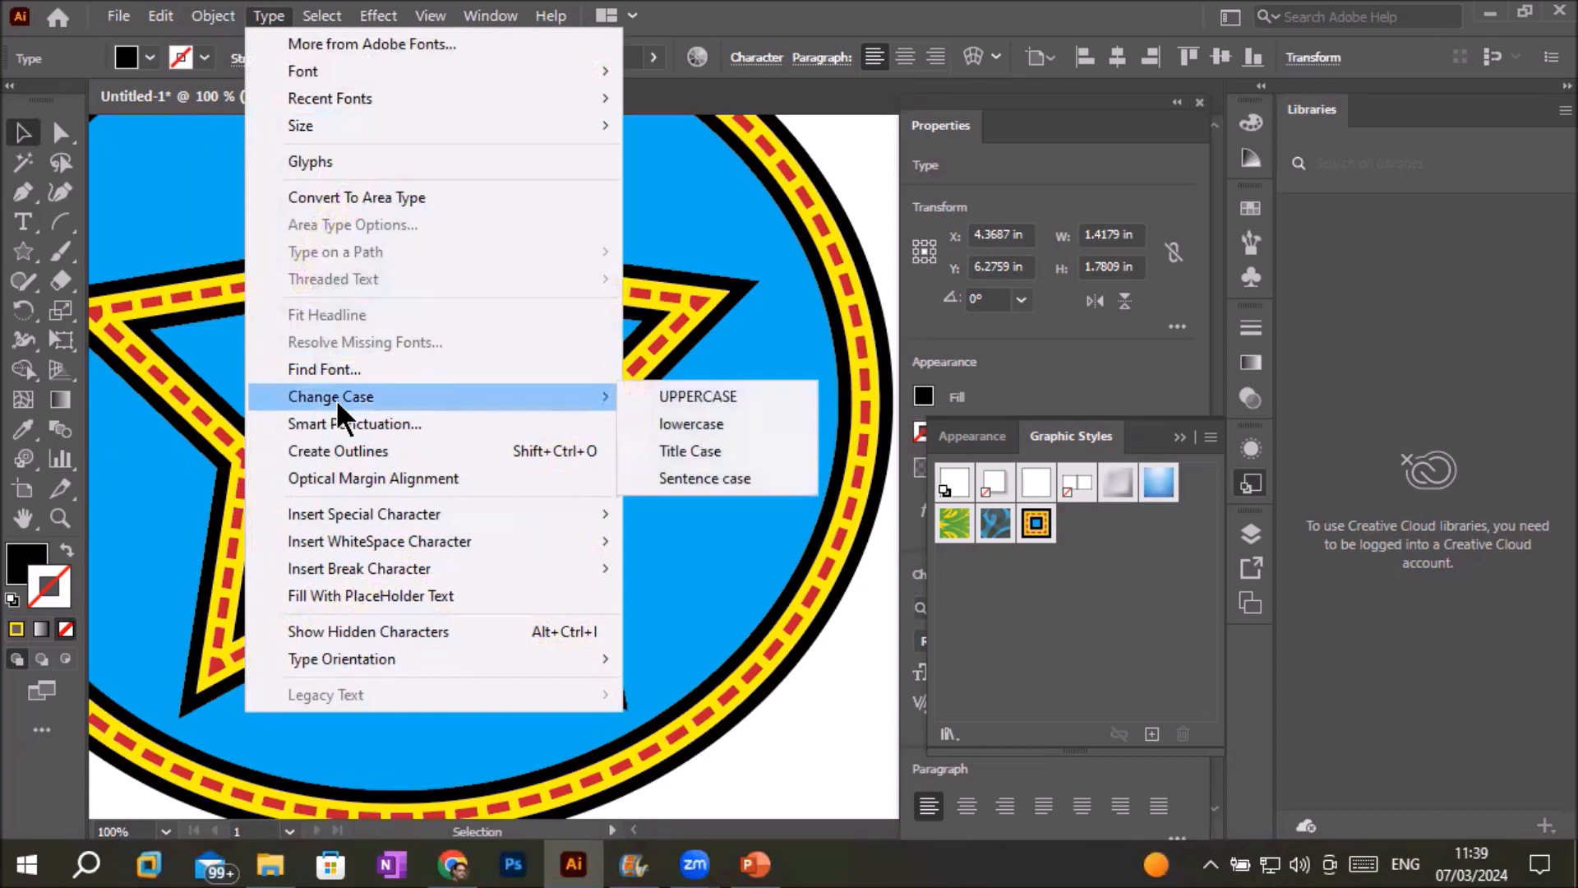
pyautogui.click(347, 451)
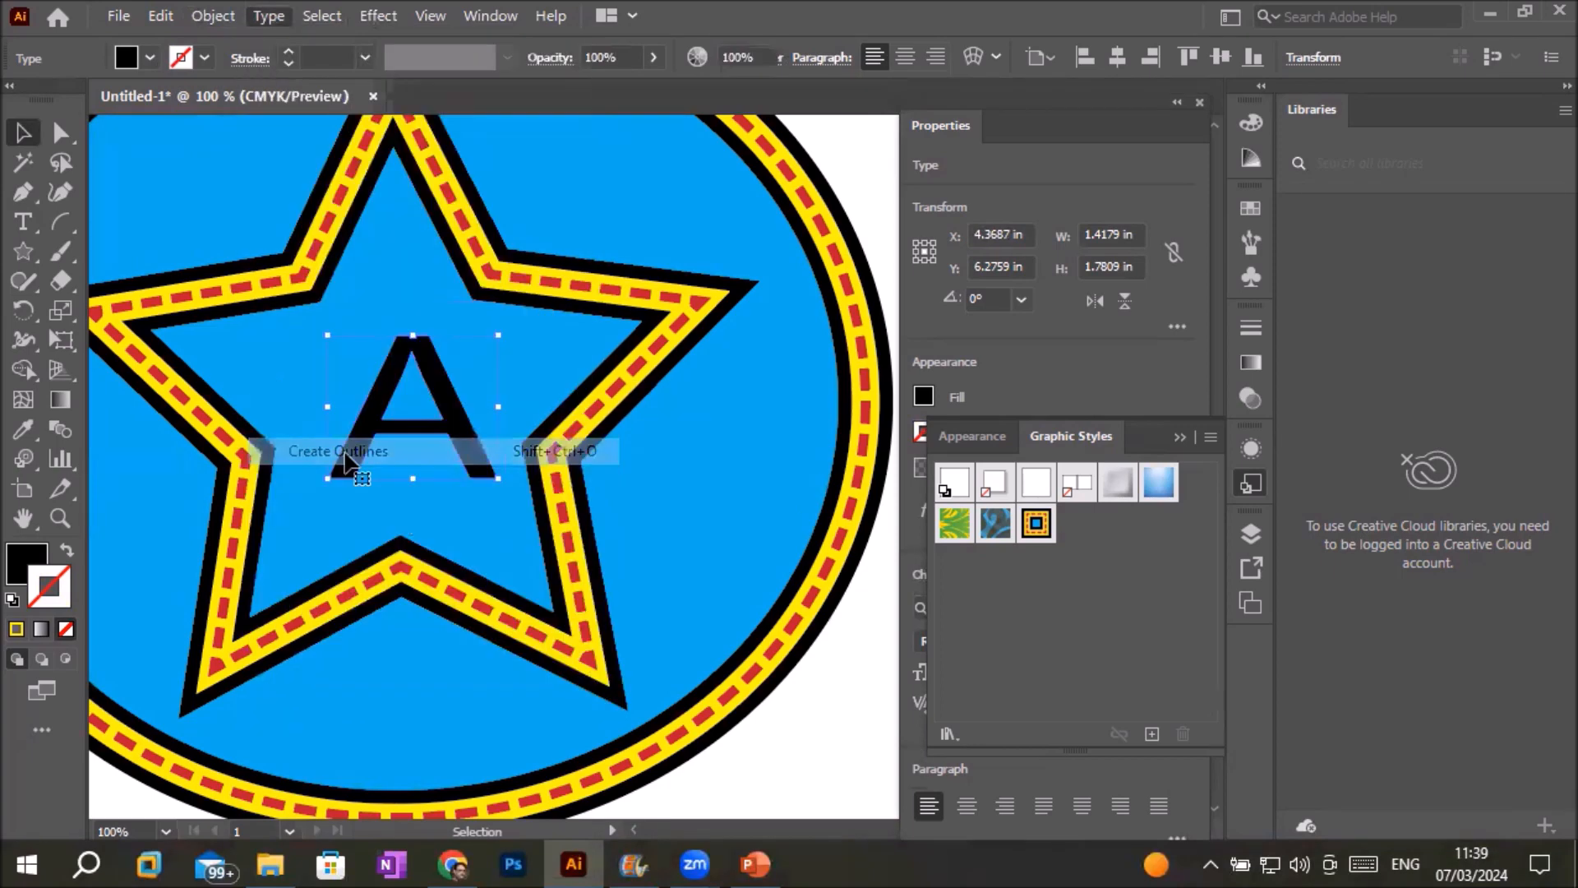
pyautogui.click(1038, 524)
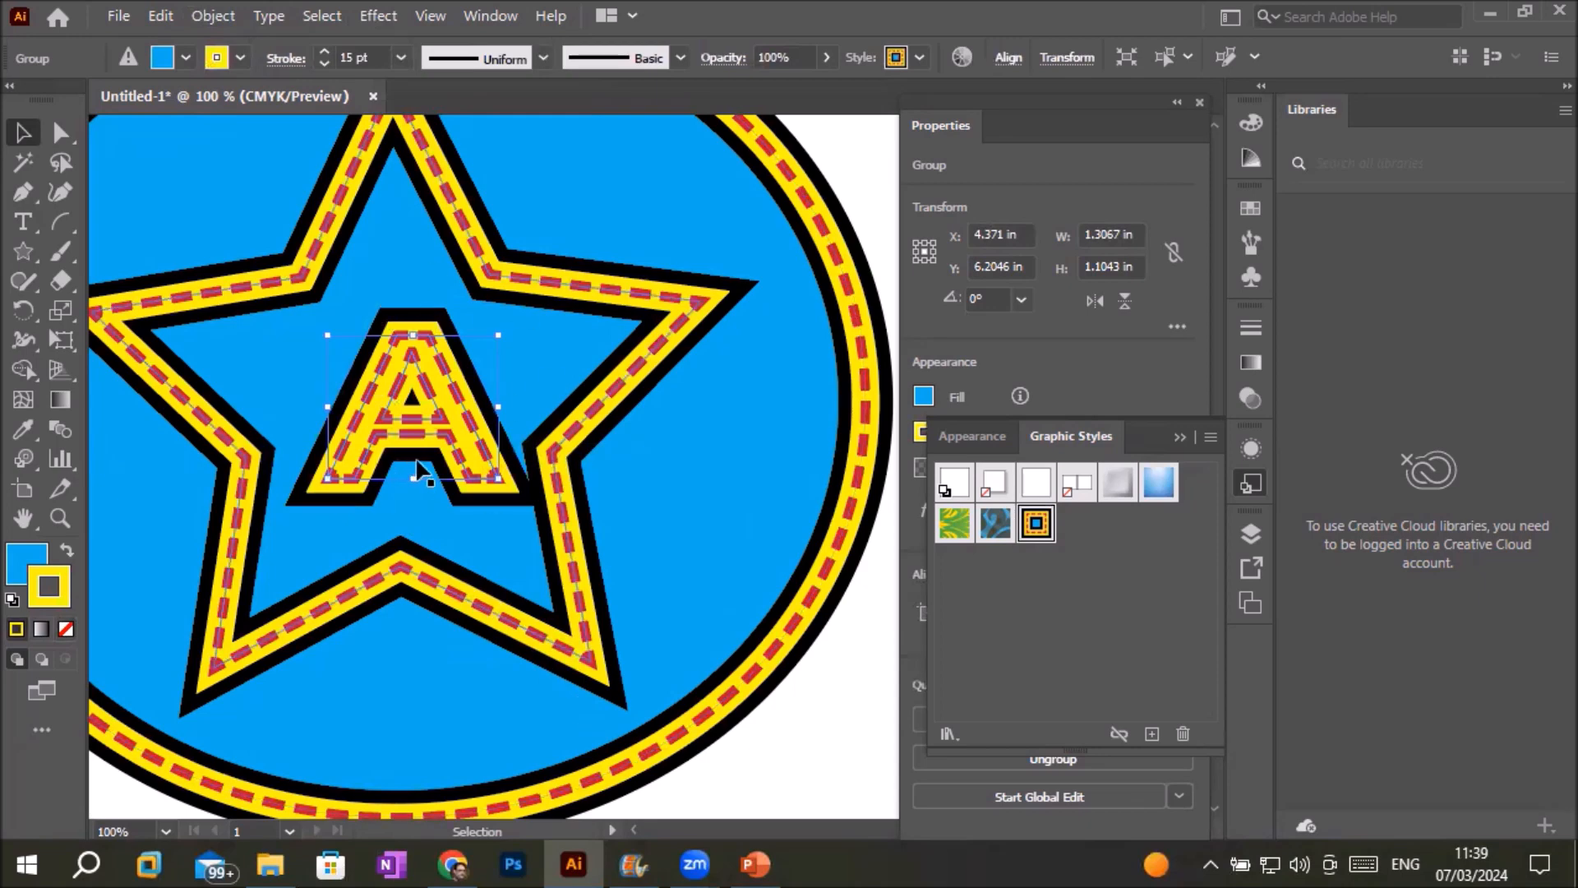
pyautogui.hotkey('ctrl', '-')
pyautogui.hotkey('ctrl', '-')
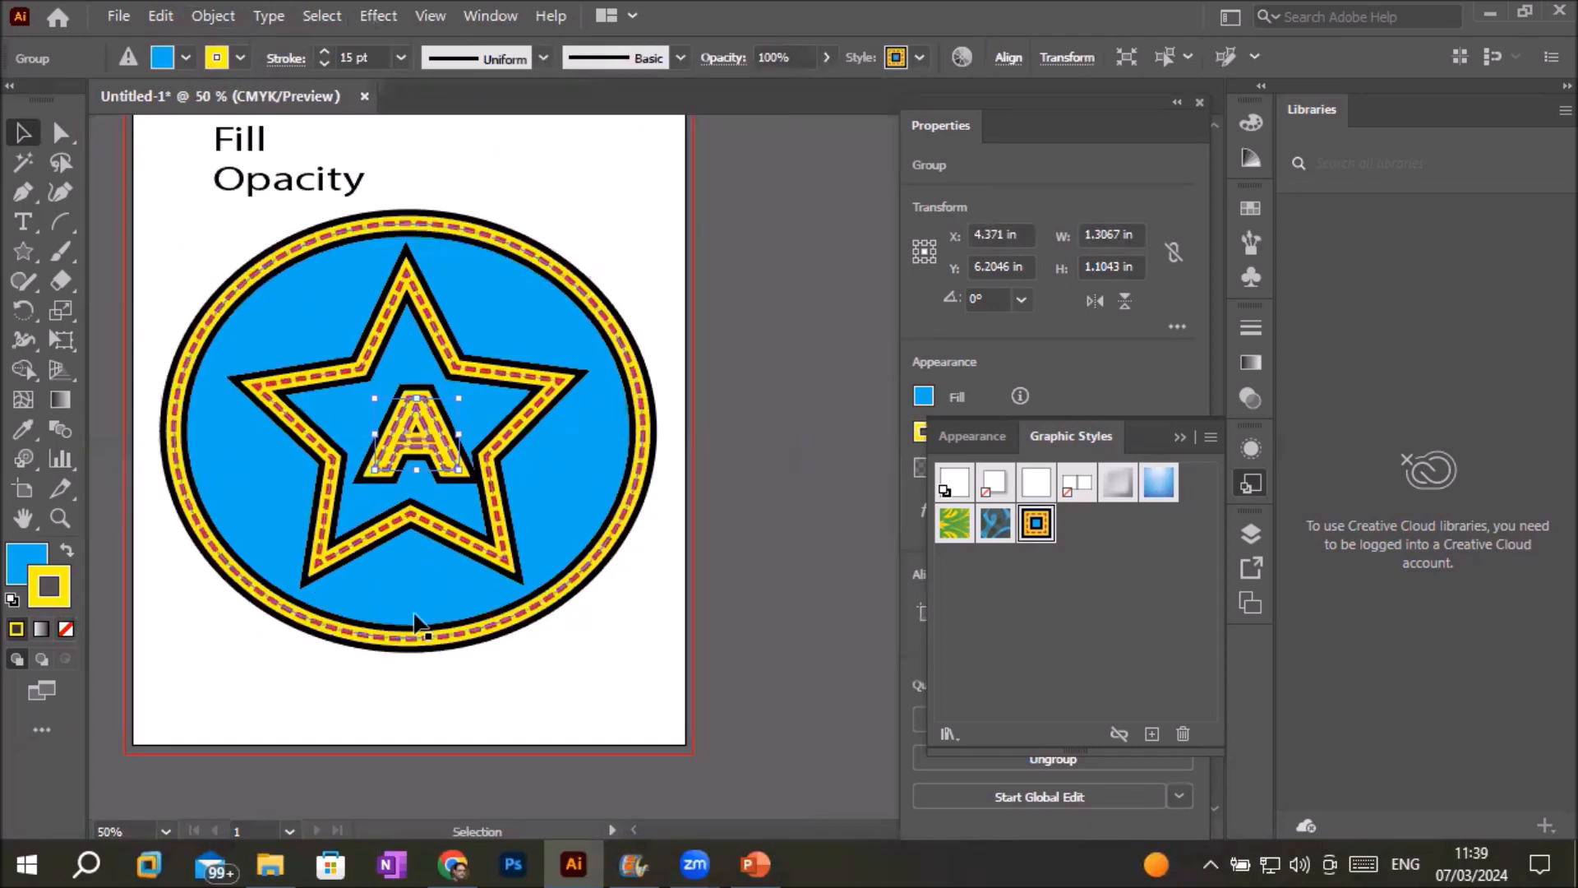
pyautogui.hotkey('ctrl', '-')
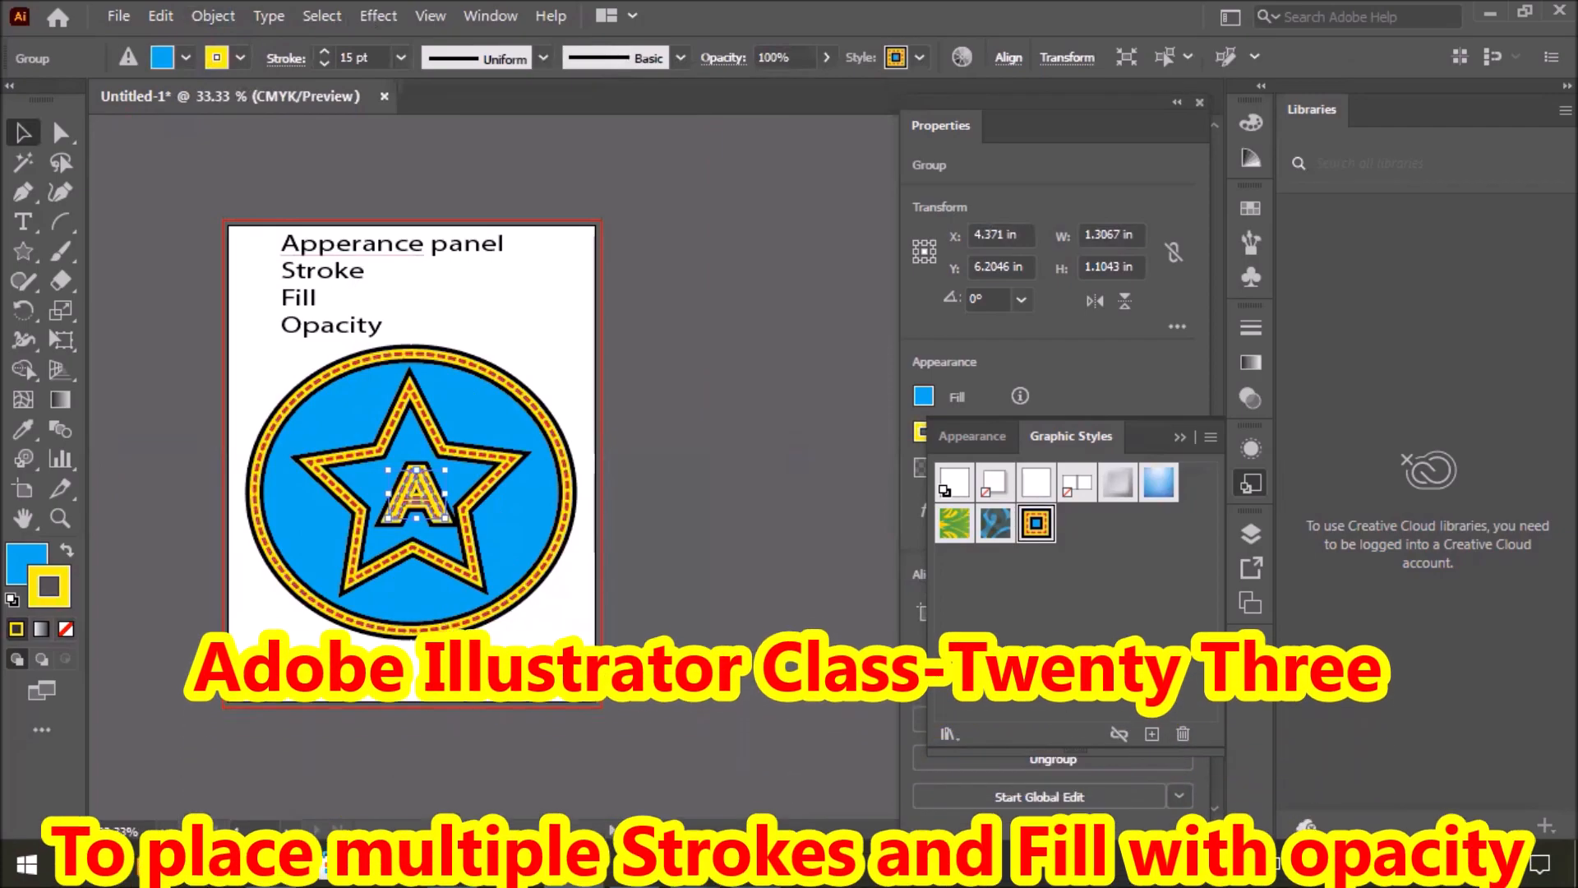